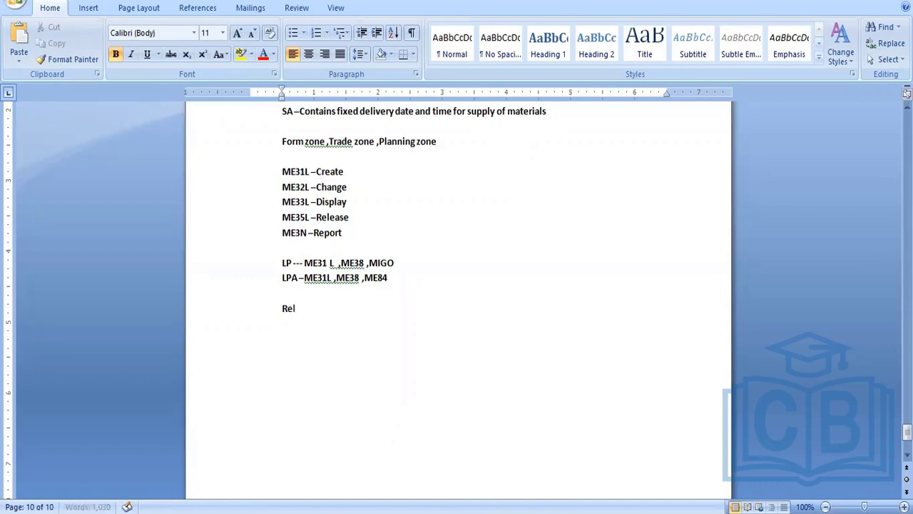
# Complete the heading "Release Procedure" below the LPA line and leave a blank line under it.
pyautogui.write('Procedure')
pyautogui.press('Return')
pyautogui.press('Return')
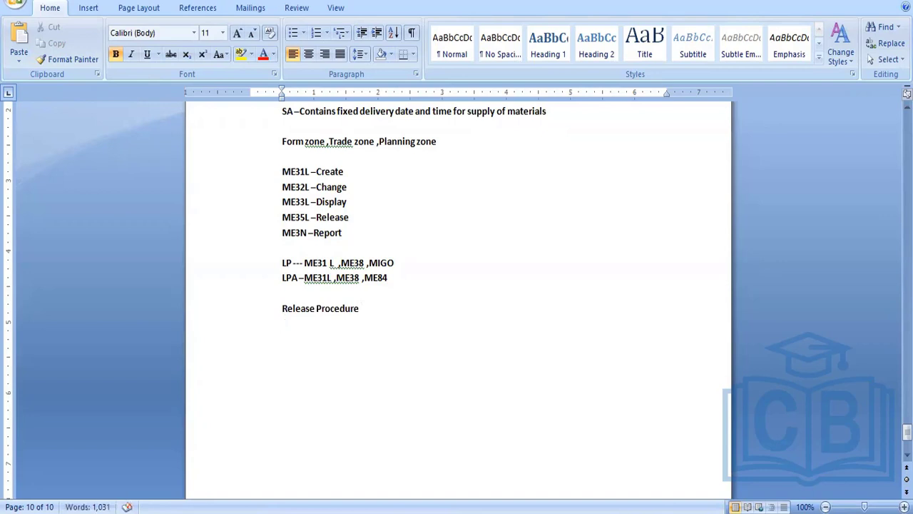
# Add the line "--- Approval system------" beneath the Release Procedure heading.
pyautogui.write('--- Approav')
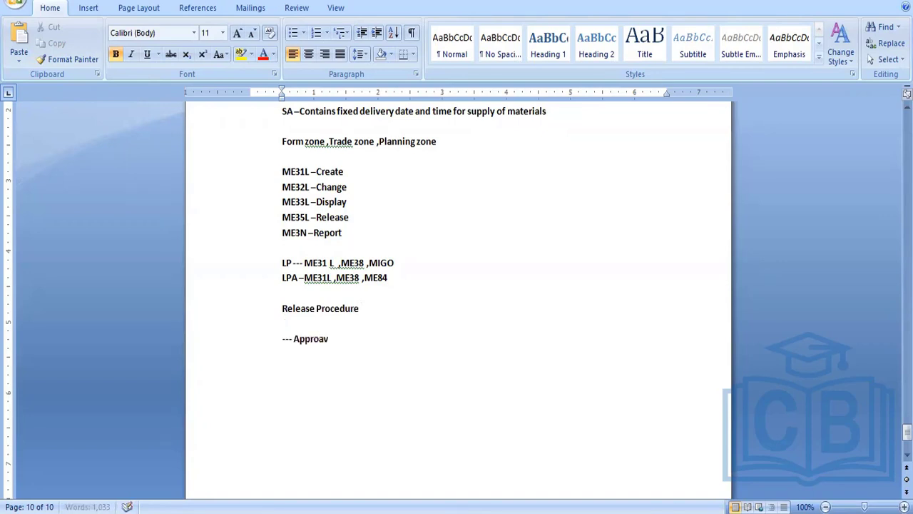
pyautogui.write('l')
pyautogui.press('BackSpace')
pyautogui.press('BackSpace')
pyautogui.press('BackSpace')
pyautogui.write('val system')
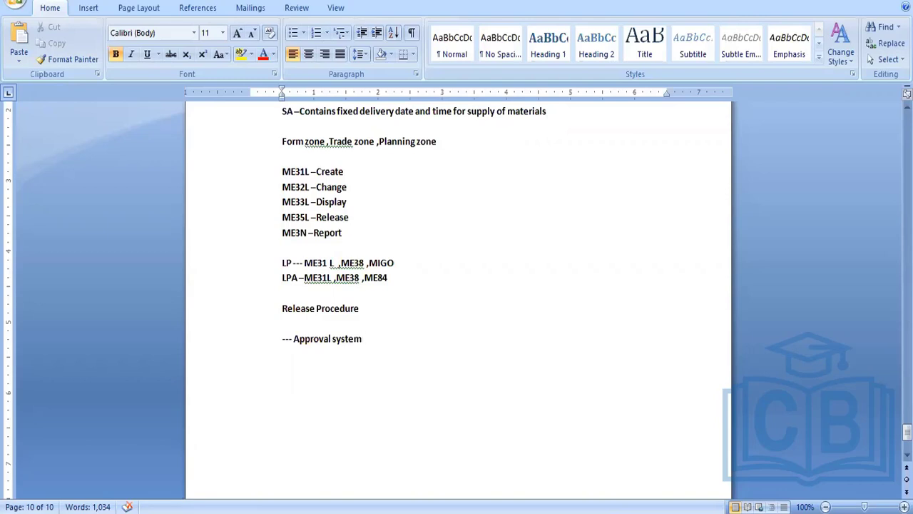
pyautogui.write('------  ')
# Begin a numbered list below the approval system line with "1.Create Char" and "2.Create Class".
pyautogui.write('1.')
pyautogui.write('Cre')
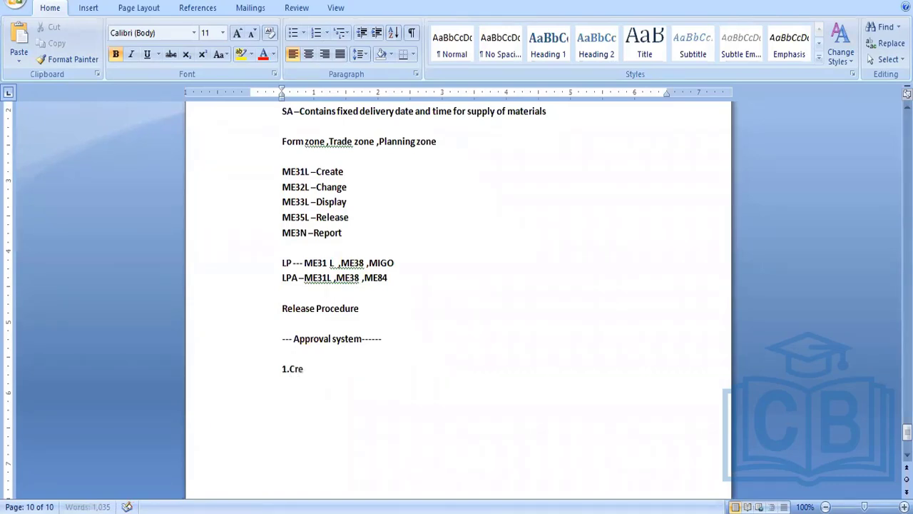
pyautogui.write('ate Char')
pyautogui.press('Return')
pyautogui.write('2.Create')
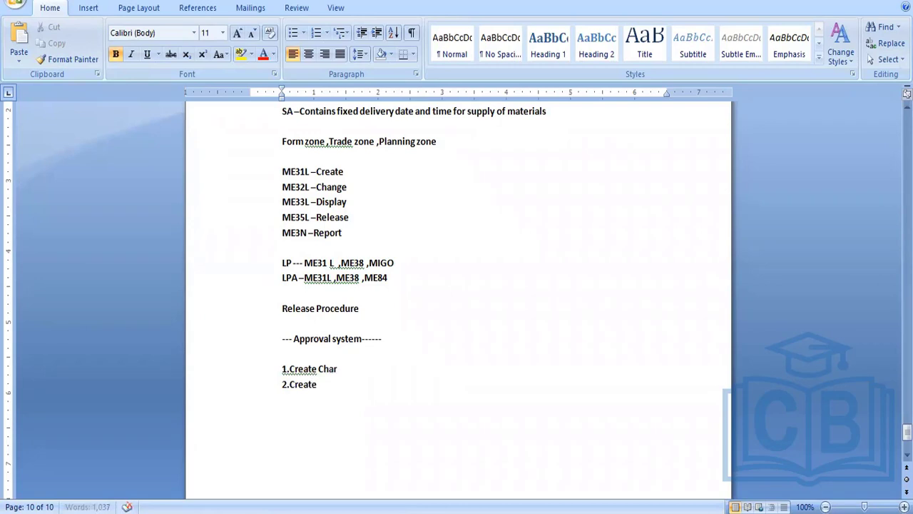
pyautogui.write(' Class')
pyautogui.press('Return')
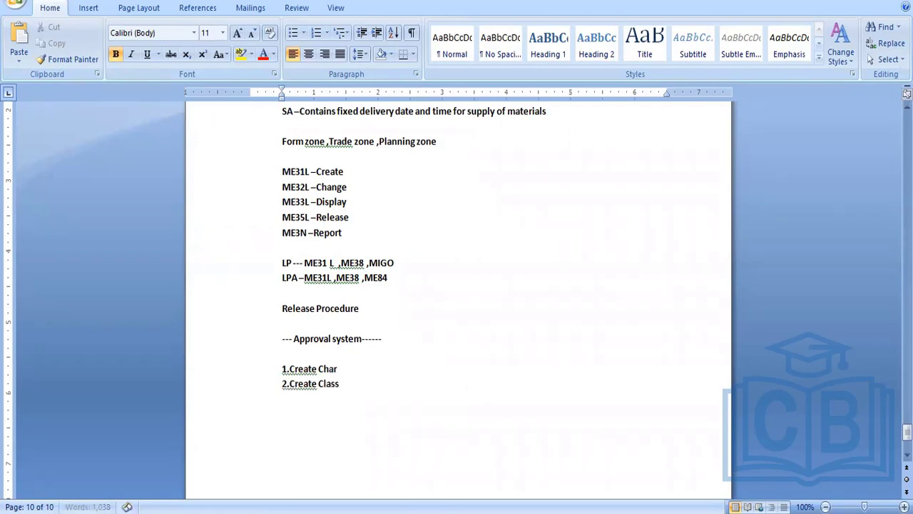
# Add the list items "3.Assign Char to class" and "4.Define Relase group".
pyautogui.write('3.Assign Char')
pyautogui.press('BackSpace')
pyautogui.write('to class')
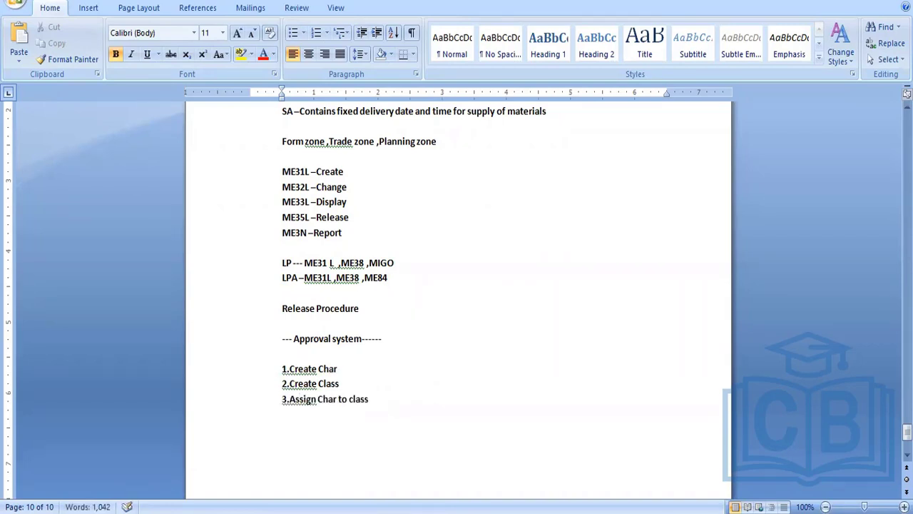
pyautogui.press('Return')
pyautogui.write('4.Define Relase group')
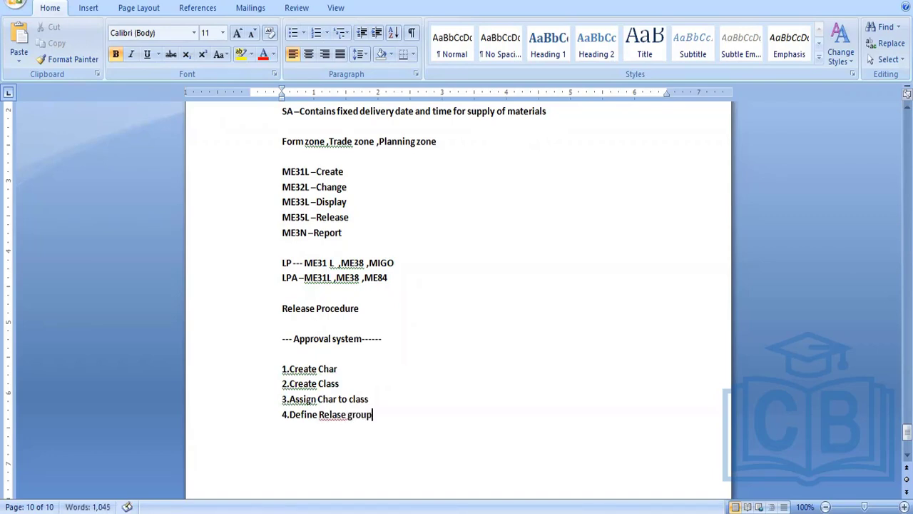
pyautogui.press('Return')
# Add the list item "5.Define Release code and assign to group" and begin the following item with "6.Define".
pyautogui.write('5.Define R')
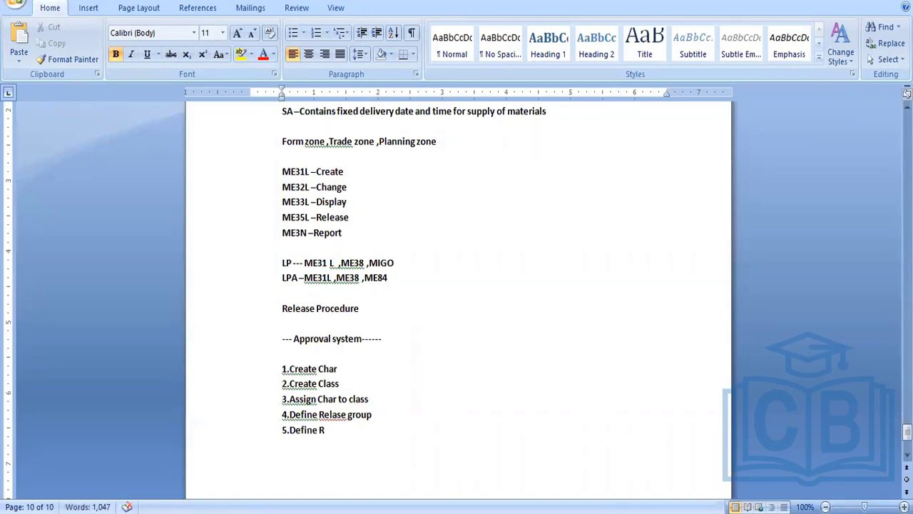
pyautogui.write('elease code and ass')
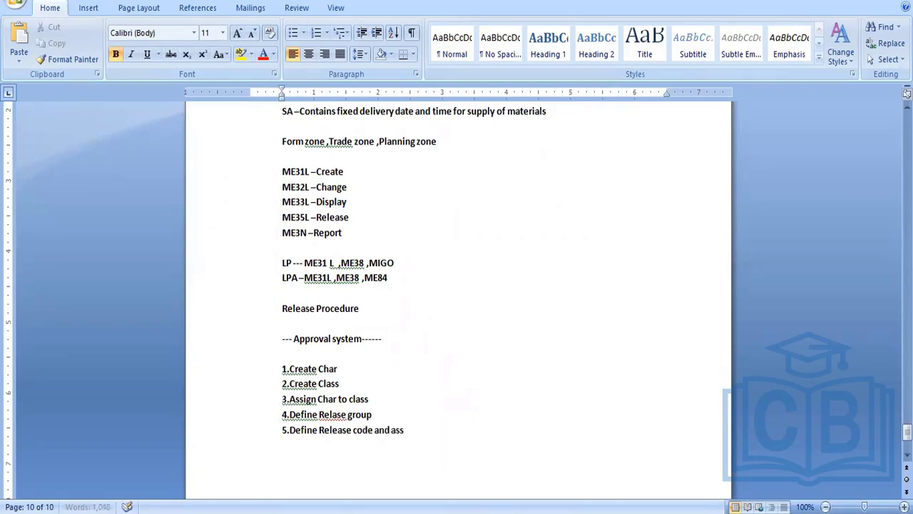
pyautogui.write('ign to group')
pyautogui.press('Return')
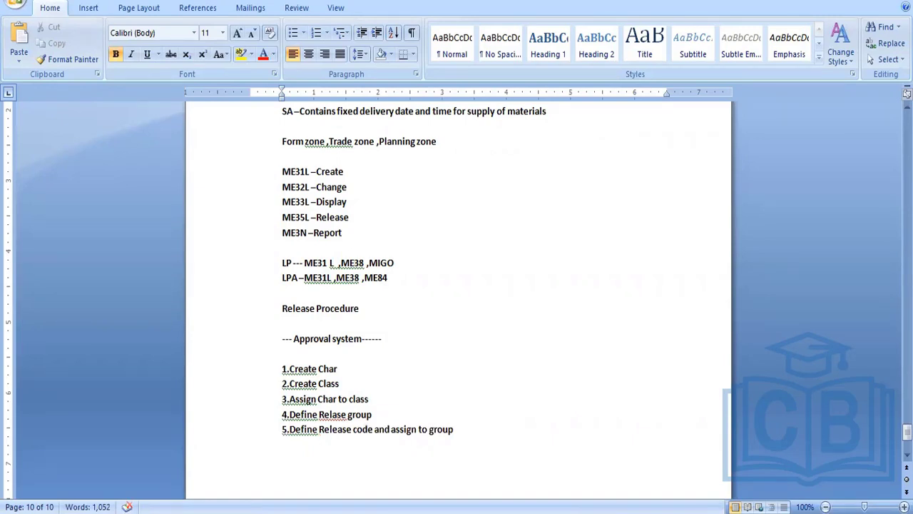
pyautogui.write('6.Define')
# Insert the line "5.Assign class to release group" directly below the fourth list item.
pyautogui.click(377, 414)
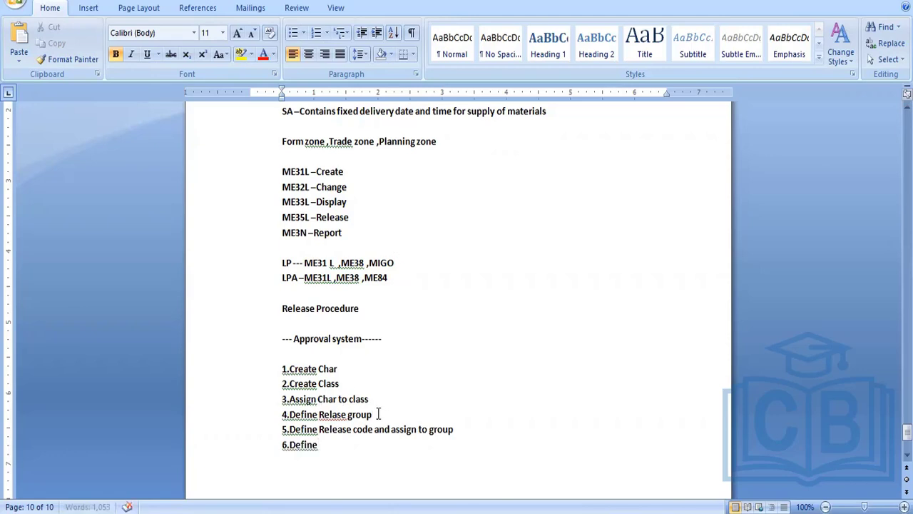
pyautogui.press('Return')
pyautogui.write('5.A')
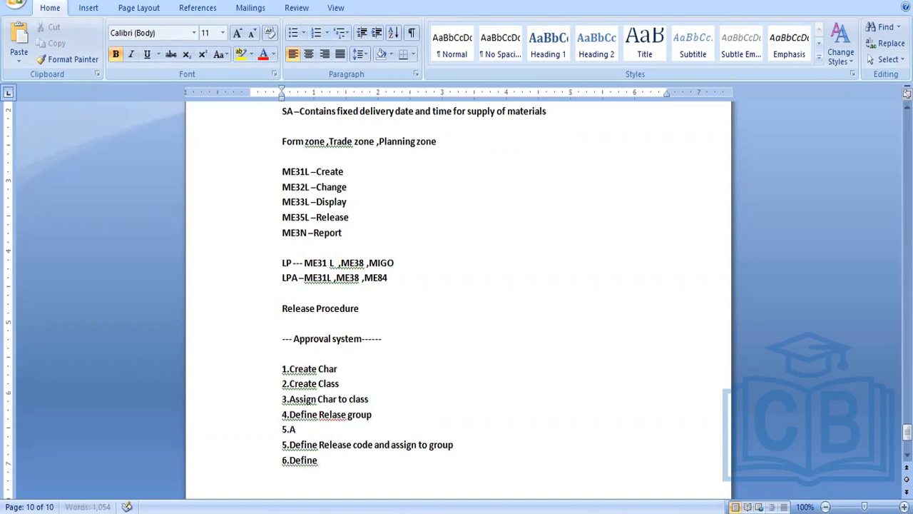
pyautogui.write('ssign class to releas')
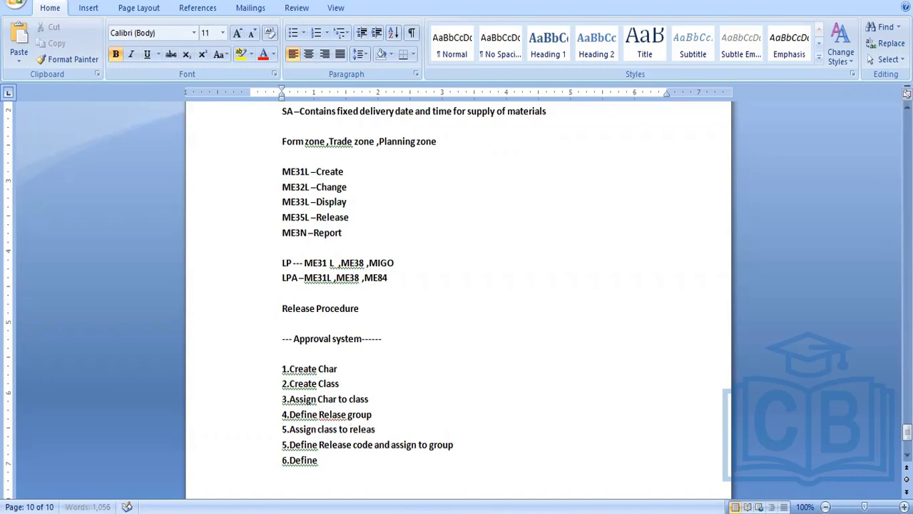
pyautogui.write('e group')
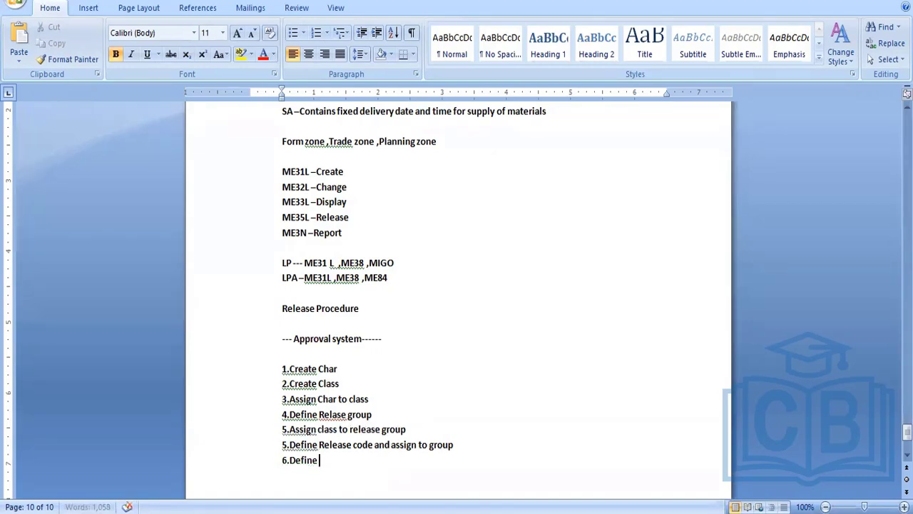
# Complete item 6 as "6.Define Release strategy" and add "7.Assign Release code and group to strategy".
pyautogui.write(' Release strategy')
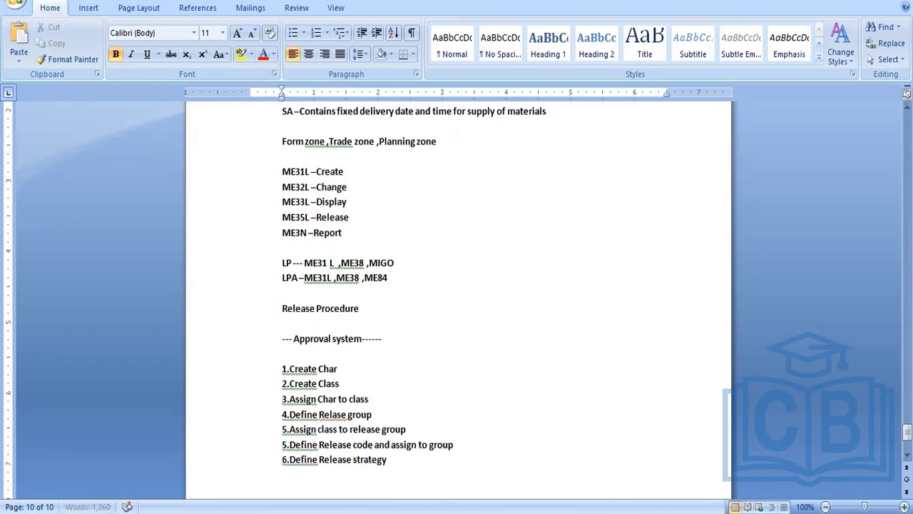
pyautogui.press('Return')
pyautogui.write('7.Assign Releas')
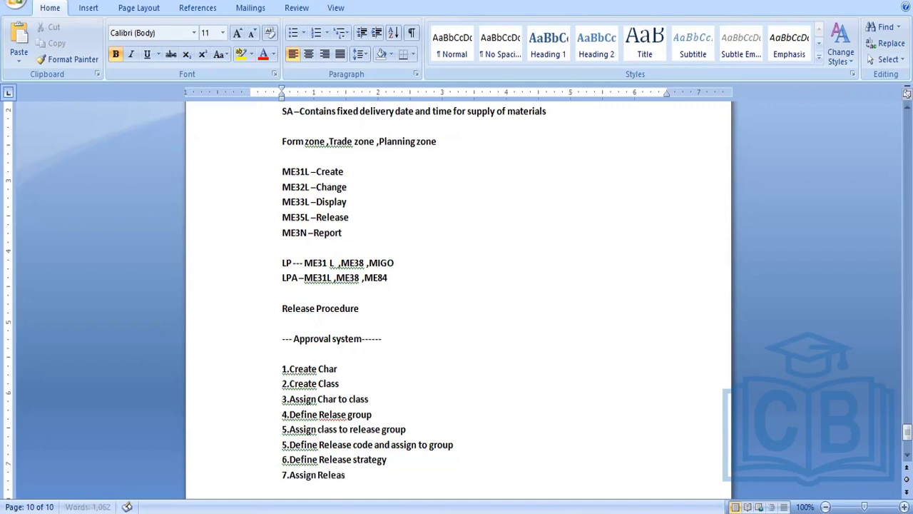
pyautogui.write('e code and group to str')
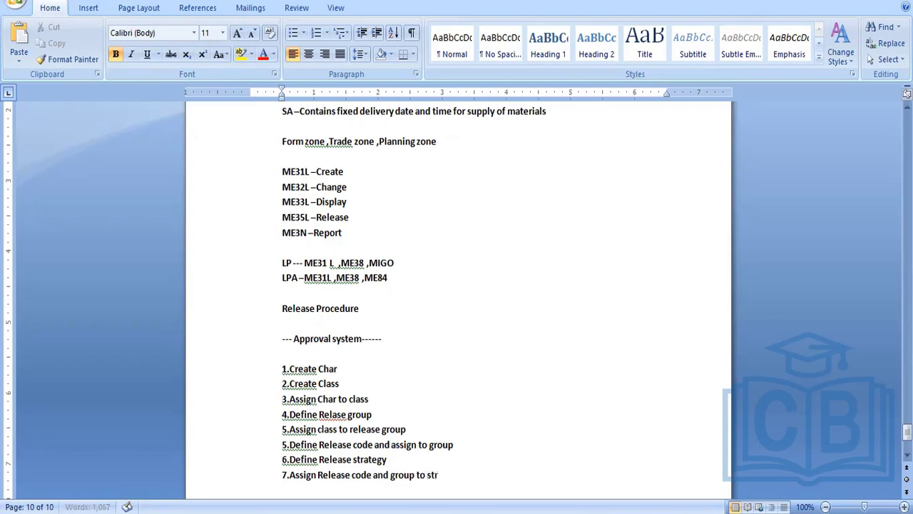
pyautogui.write('ategy')
pyautogui.press('Return')
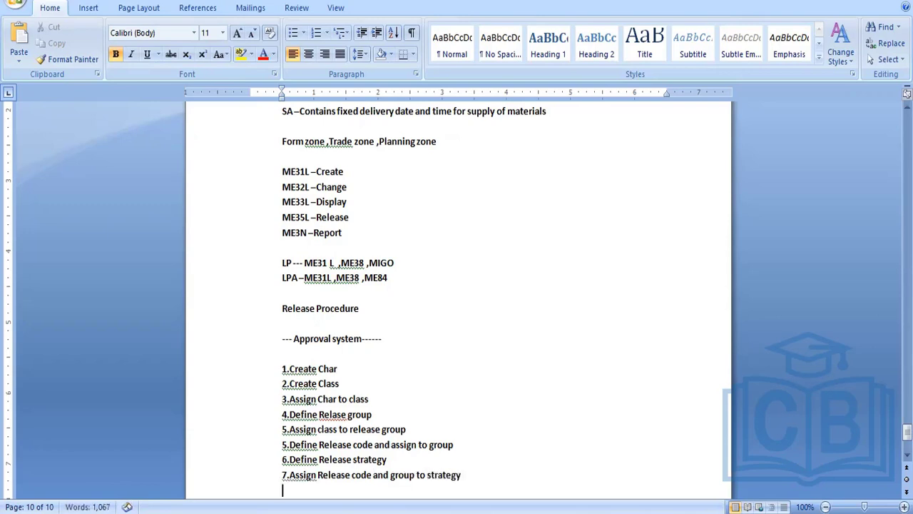
# Add the list item "8.Char ,Parmente check" and insert blank lines after it.
pyautogui.write('8.Char ,Parm')
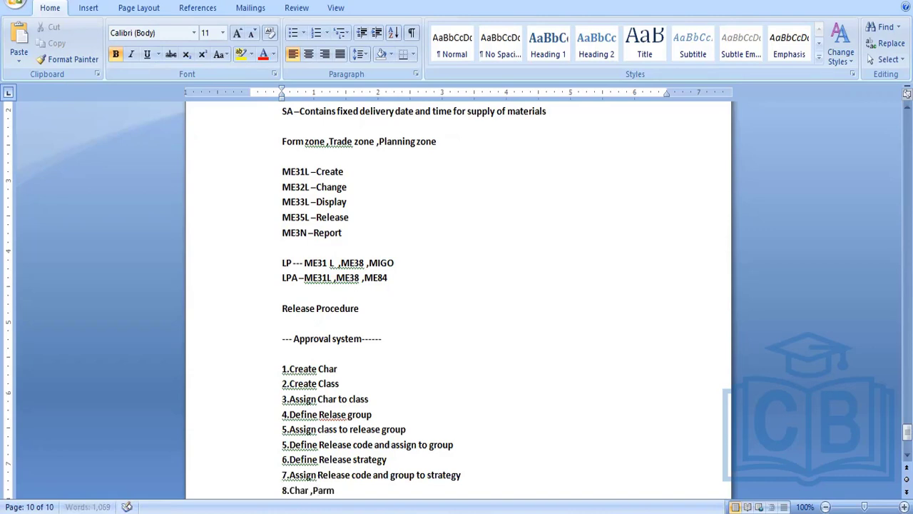
pyautogui.write('ente check')
pyautogui.press('Return')
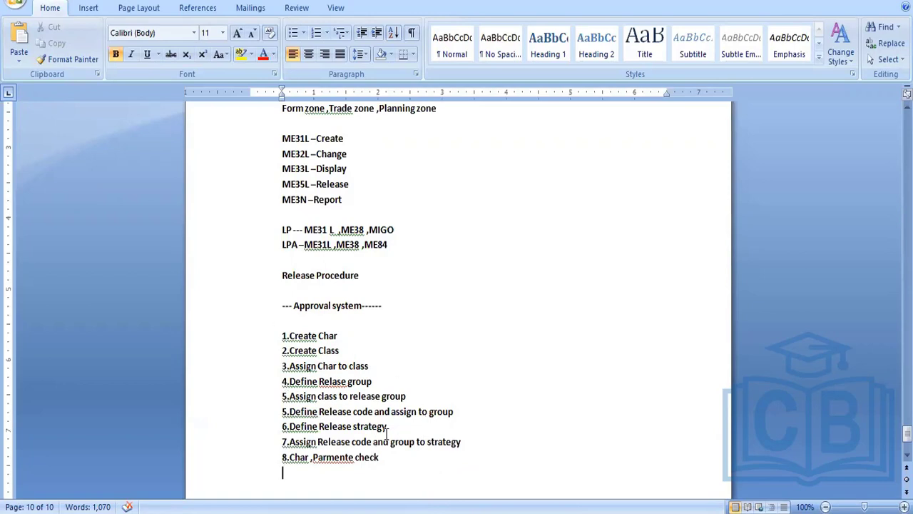
pyautogui.click(390, 457)
pyautogui.press('Return')
pyautogui.press('Return')
pyautogui.press('Return')
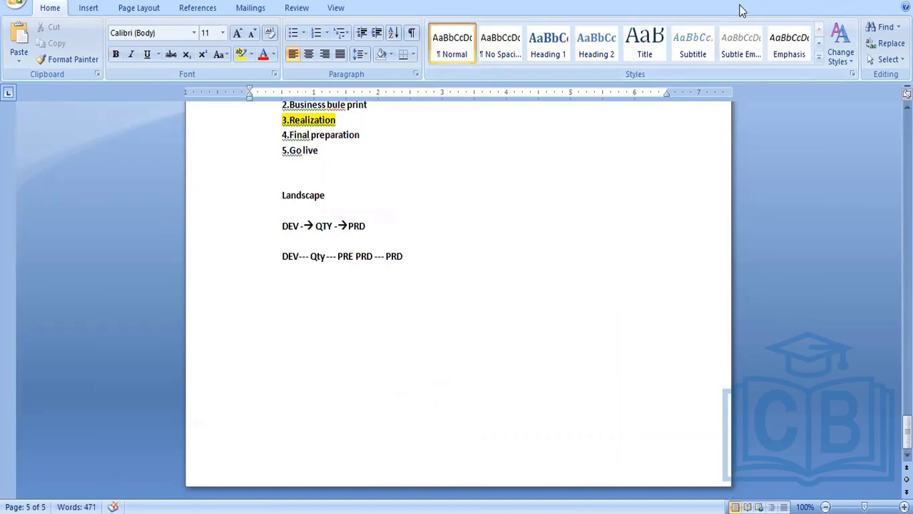
# Return to the desktop and open the New Microsoft Excel Worksheet (2) workbook in Excel in a maximized window.
pyautogui.click(843, 2)
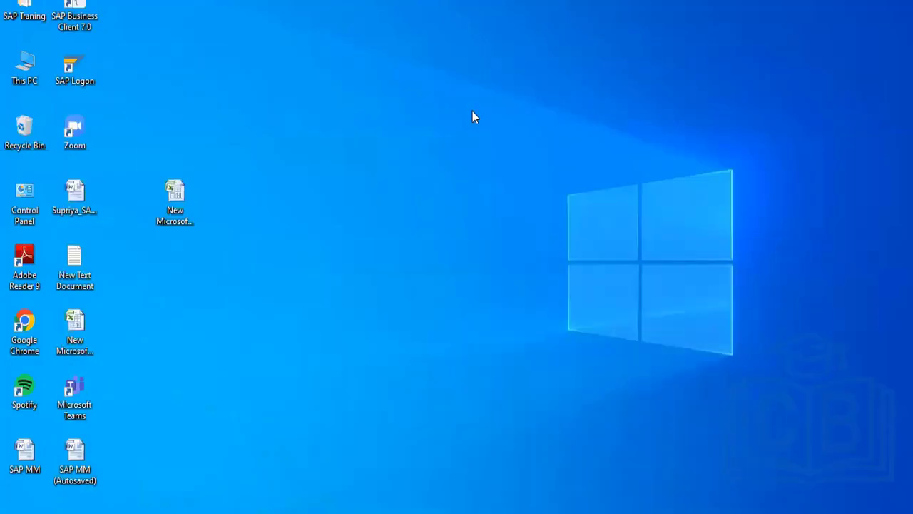
pyautogui.doubleClick(175, 207)
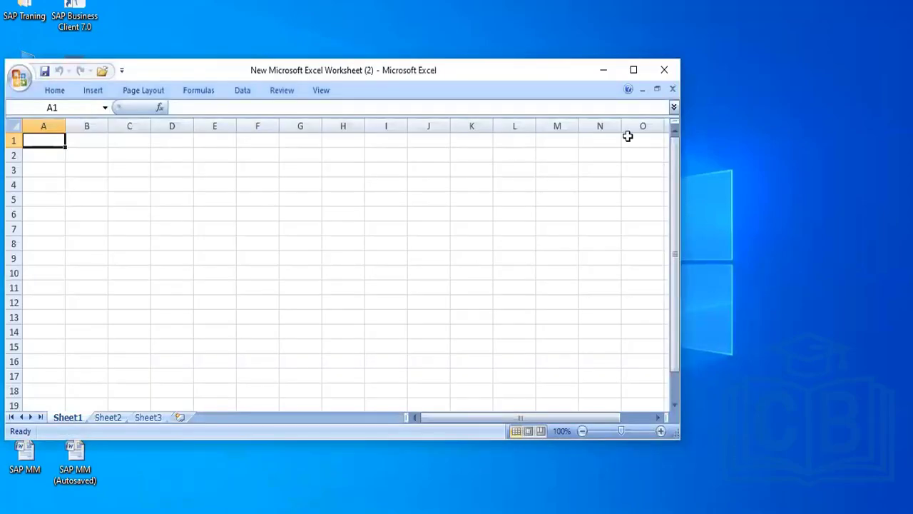
pyautogui.click(633, 69)
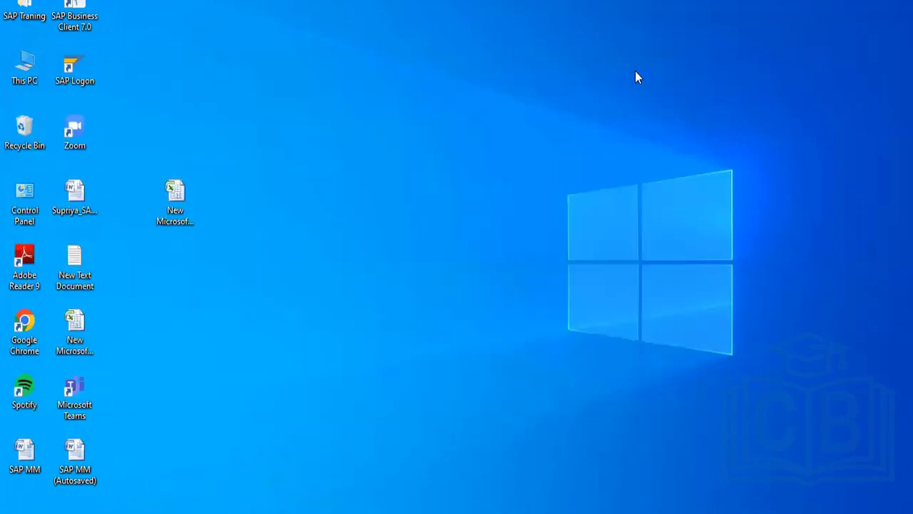
pyautogui.click(271, 158)
# Enter "doc type" in cell C5 and its value "NB" in cell D5.
pyautogui.click(132, 112)
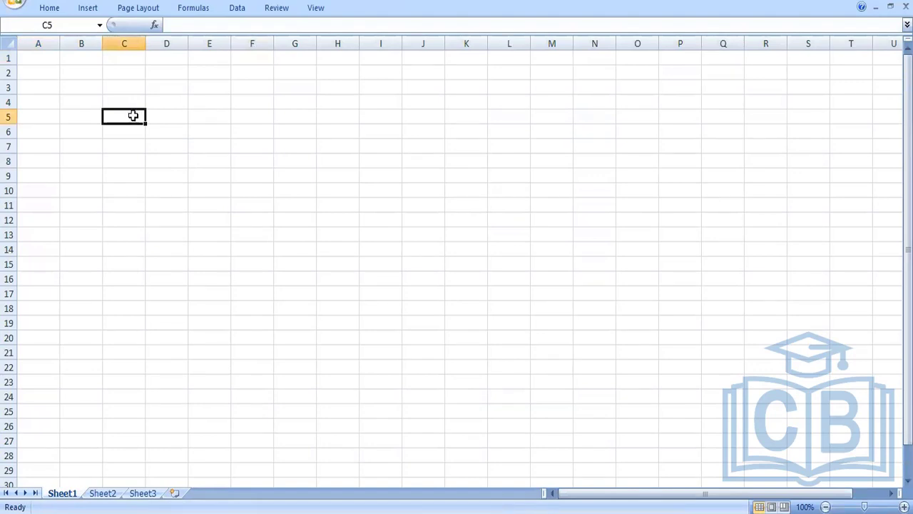
pyautogui.write('do')
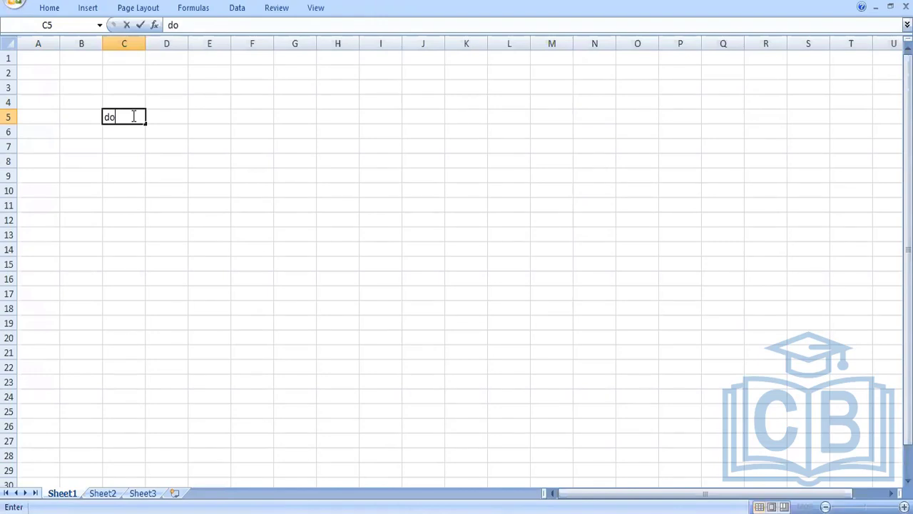
pyautogui.write('c ty')
pyautogui.click(133, 117)
pyautogui.write('pe')
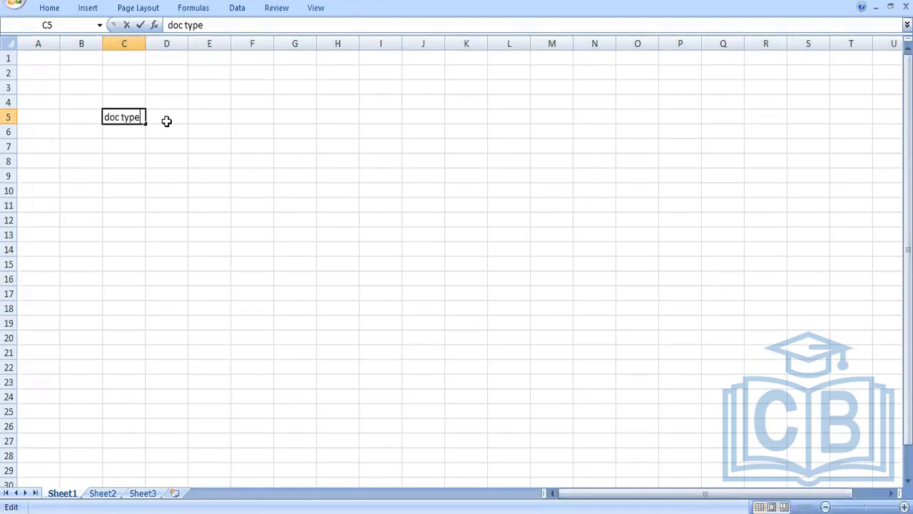
pyautogui.click(169, 118)
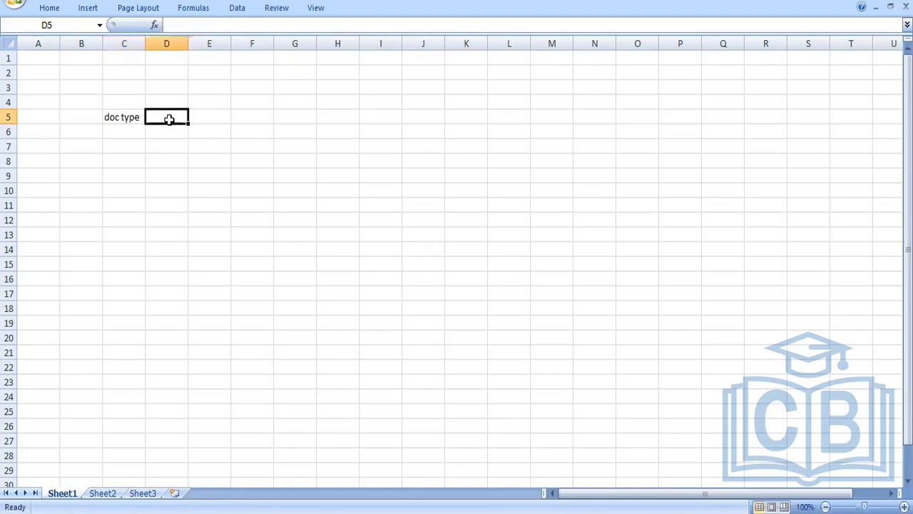
pyautogui.write('NB')
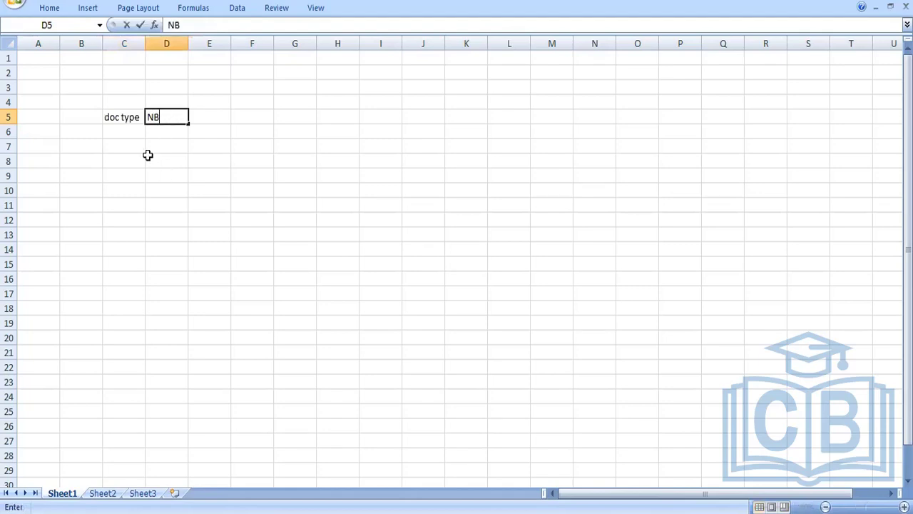
# Enter "P.GRP" in cell C6 and the value 001, stored as text, in cell D6.
pyautogui.click(158, 133)
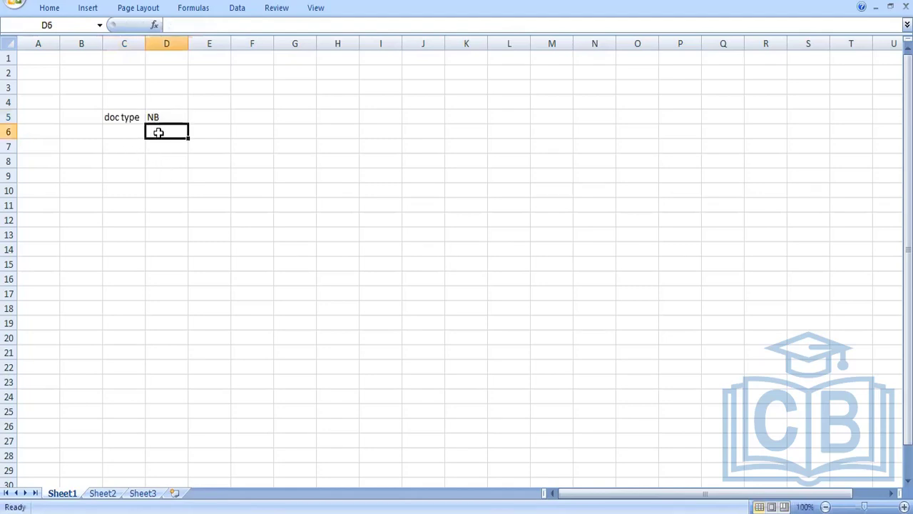
pyautogui.click(130, 126)
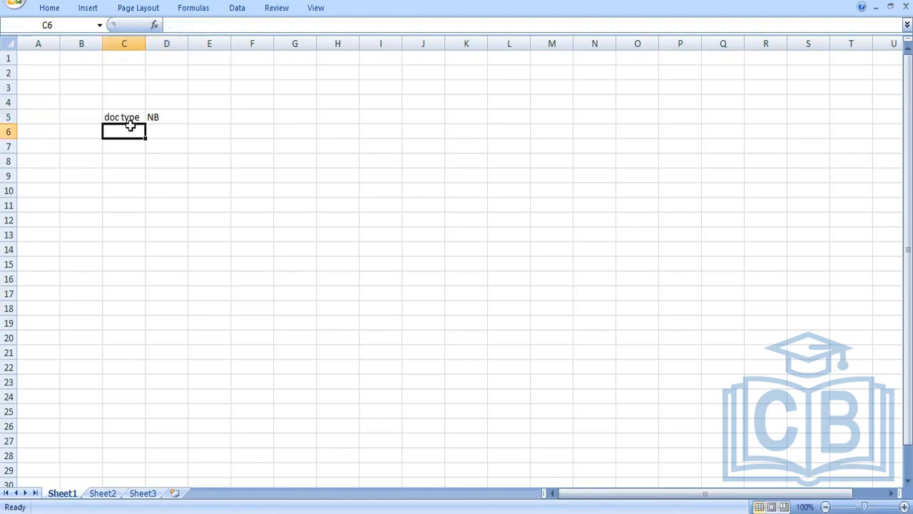
pyautogui.write('P.GRP')
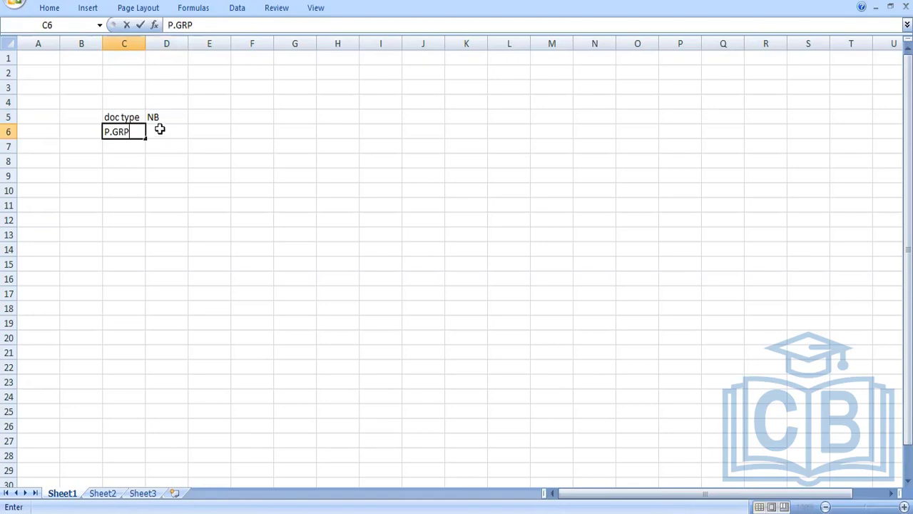
pyautogui.doubleClick(161, 130)
pyautogui.write("'")
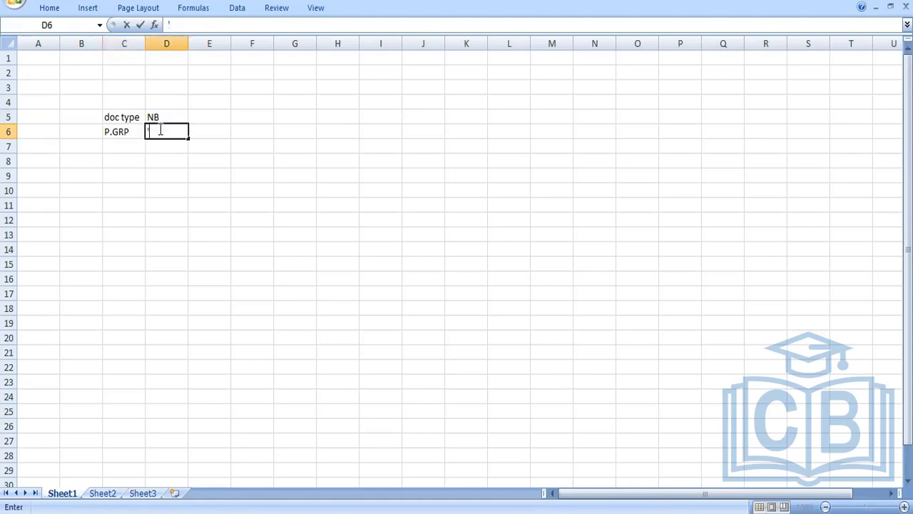
pyautogui.write('001')
pyautogui.click(196, 205)
pyautogui.click(158, 174)
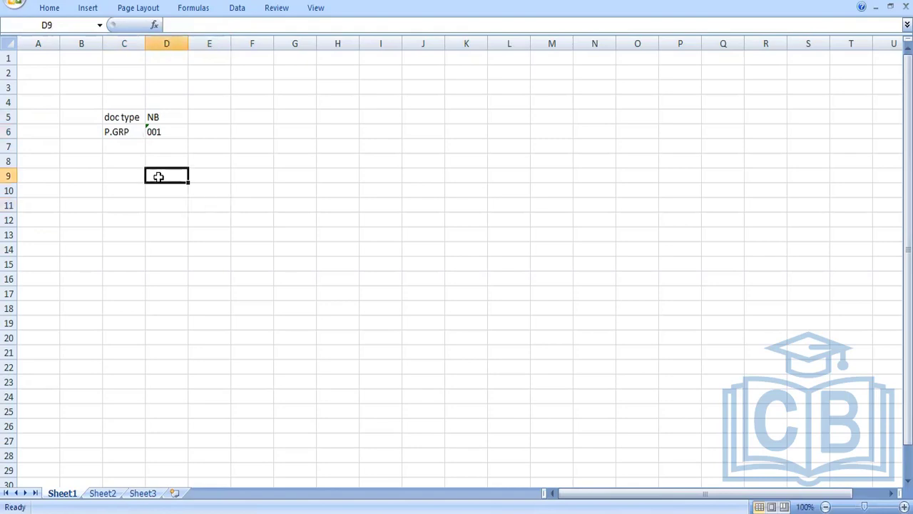
# Enter "CLERK" with code A1 in cells C8 and D8, and "SR CLERK" with code A2 in C9 and D9.
pyautogui.click(125, 161)
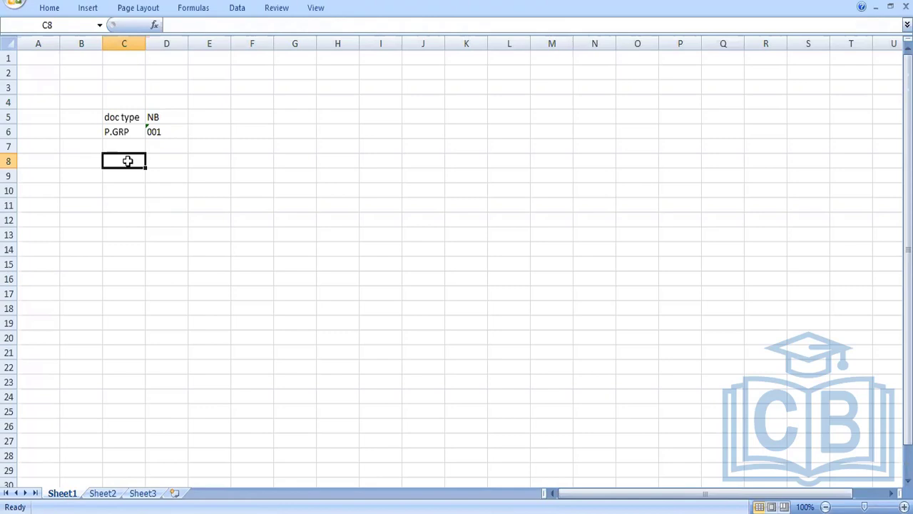
pyautogui.write('CLERK')
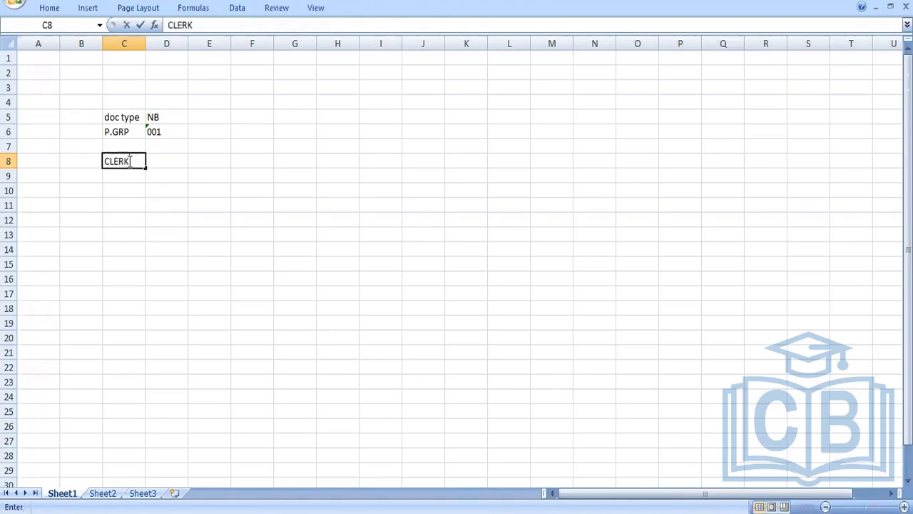
pyautogui.press('Tab')
pyautogui.write('A1')
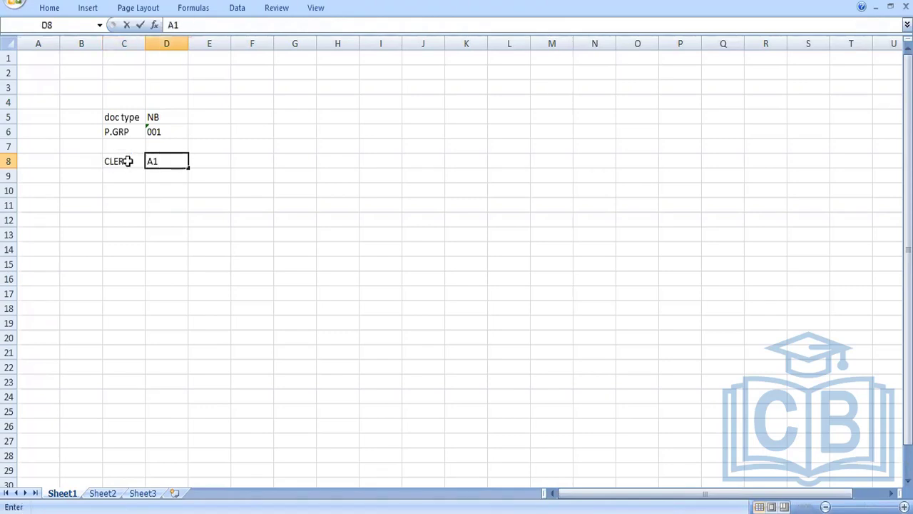
pyautogui.click(126, 172)
pyautogui.write('SR ')
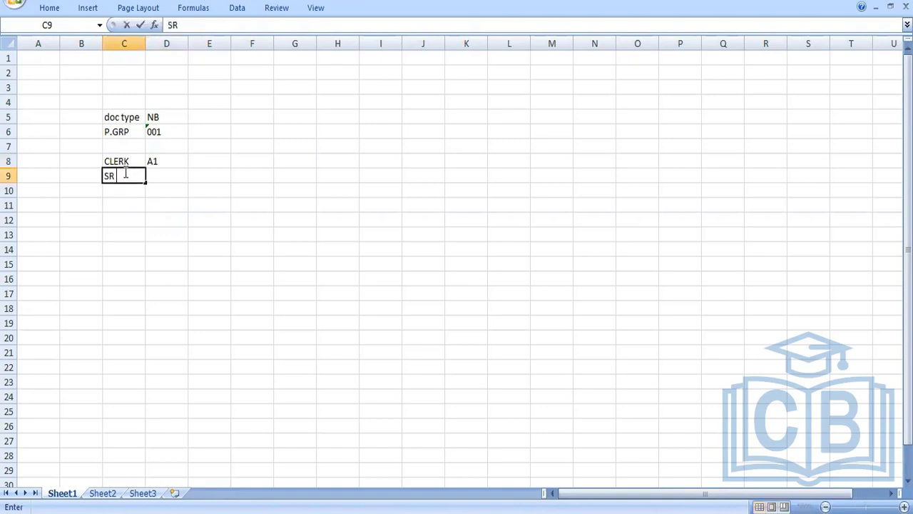
pyautogui.write('CLERK')
pyautogui.press('Tab')
pyautogui.write('A2')
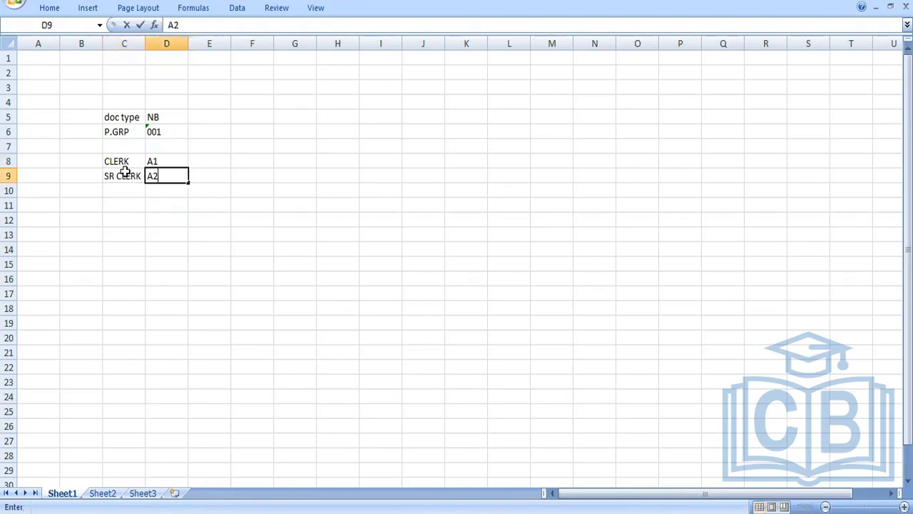
# Enter "MGR" in cell C10 and its release code "A3" in cell D10.
pyautogui.click(137, 191)
pyautogui.write('M')
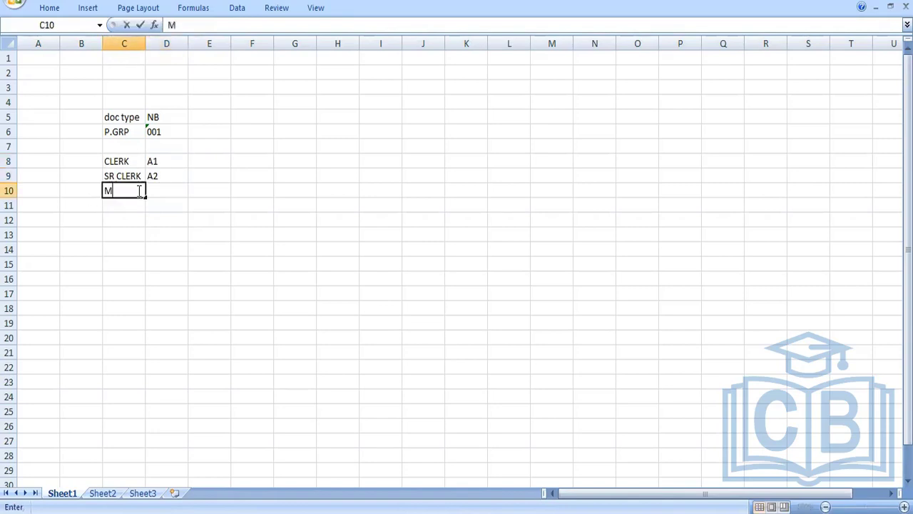
pyautogui.write('GR')
pyautogui.press('Tab')
pyautogui.write('A3')
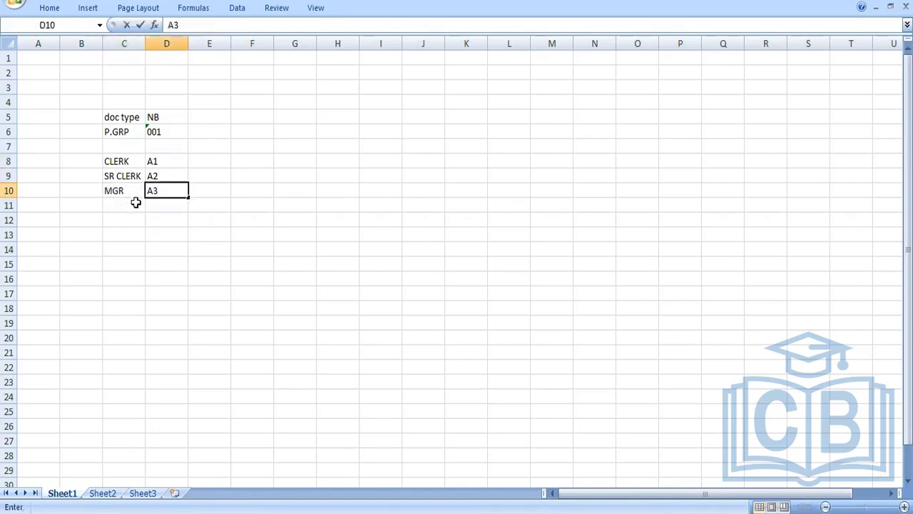
# Enter "FI MGR" in cell C11 and its release code "A4" in cell D11.
pyautogui.click(128, 206)
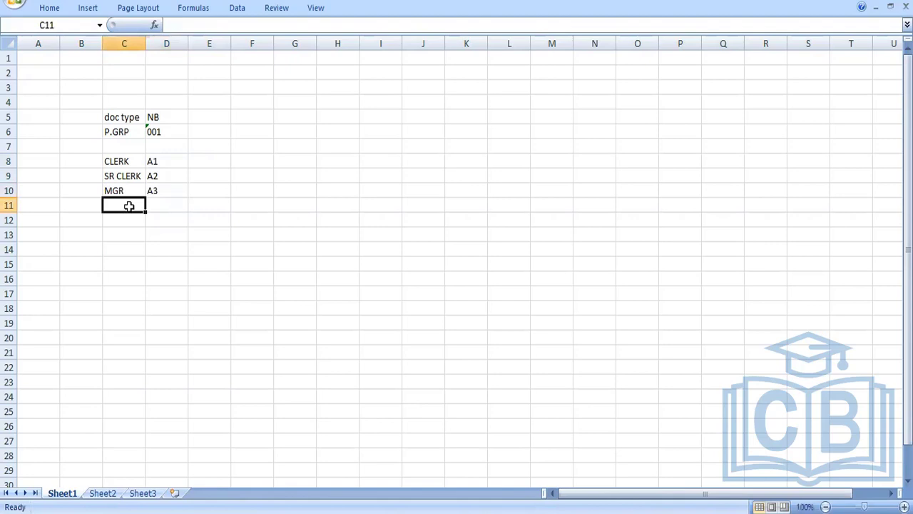
pyautogui.write('S')
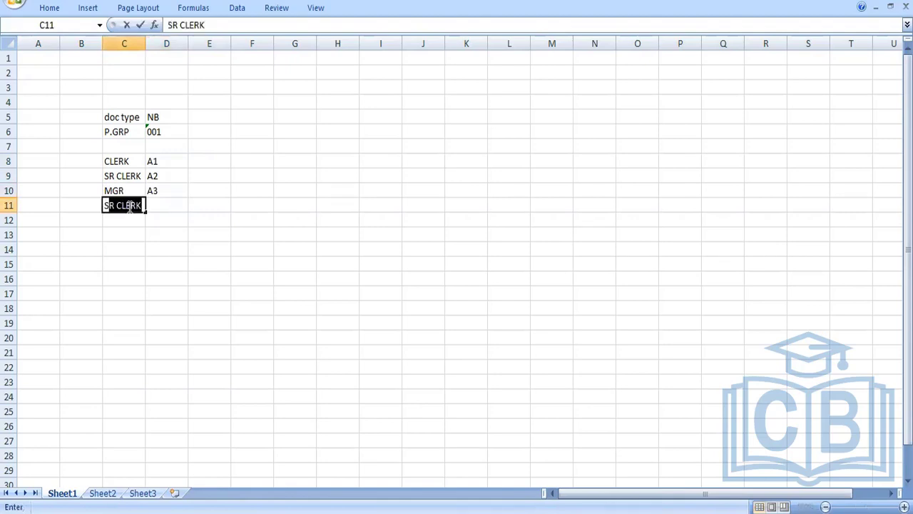
pyautogui.write('R')
pyautogui.press('BackSpace')
pyautogui.press('BackSpace')
pyautogui.press('BackSpace')
pyautogui.press('BackSpace')
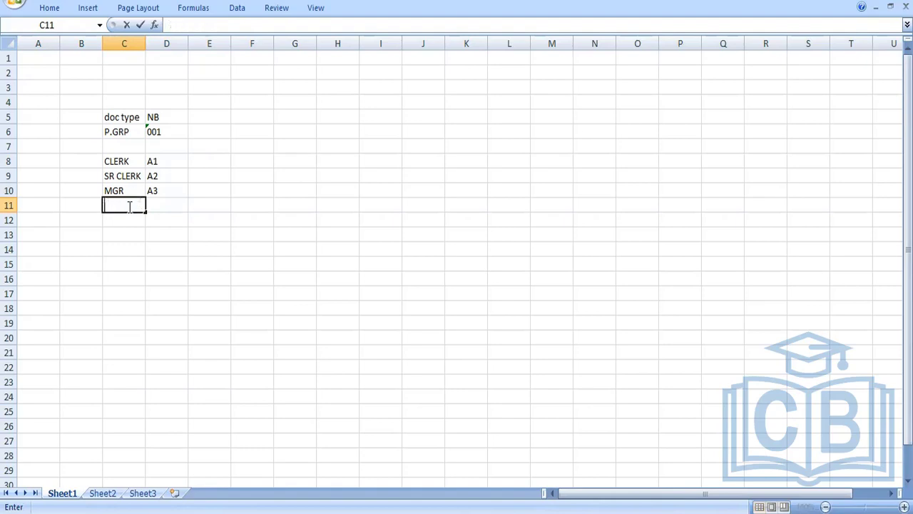
pyautogui.write('FI MGR')
pyautogui.press('Tab')
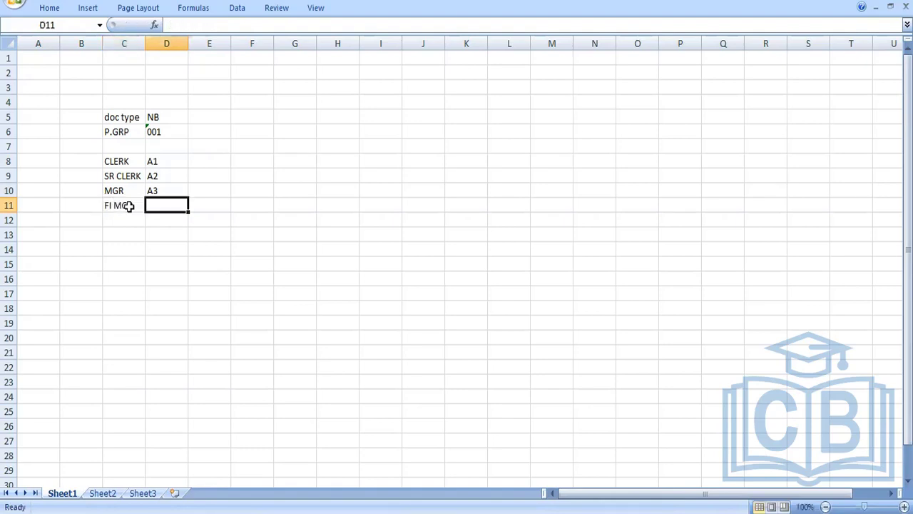
pyautogui.write('A4')
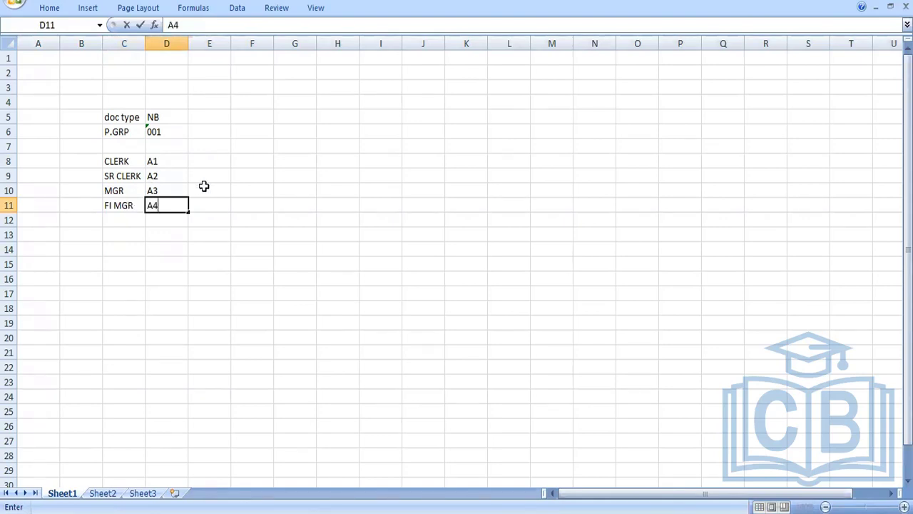
# Enter "ZNB" in cell E5 as a second document type beside NB.
pyautogui.click(176, 117)
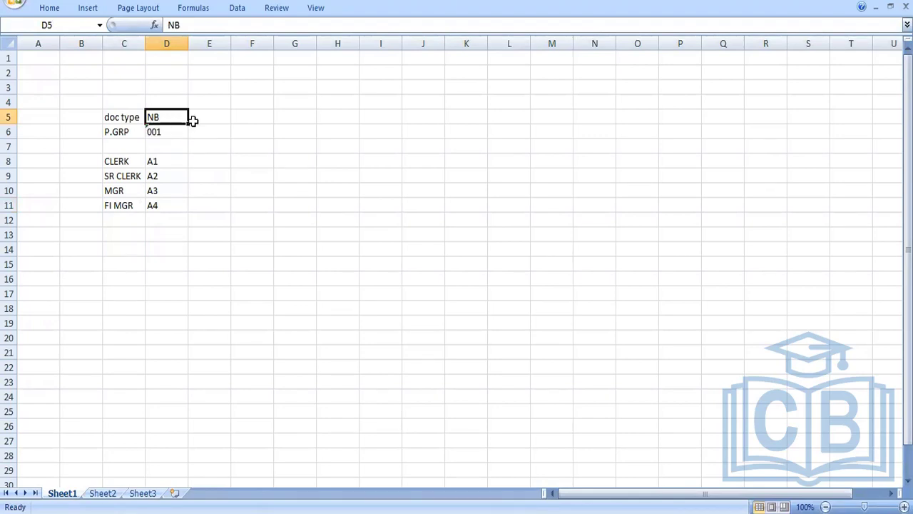
pyautogui.click(200, 118)
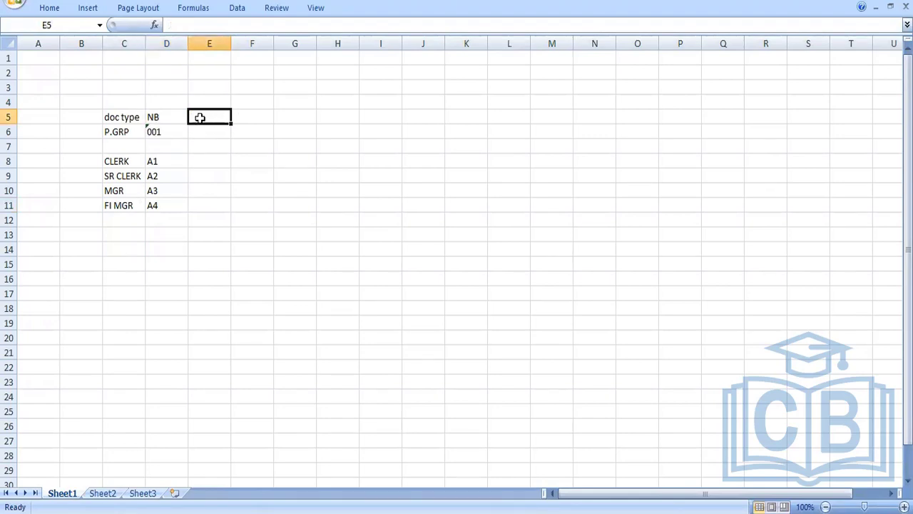
pyautogui.write('ZNB')
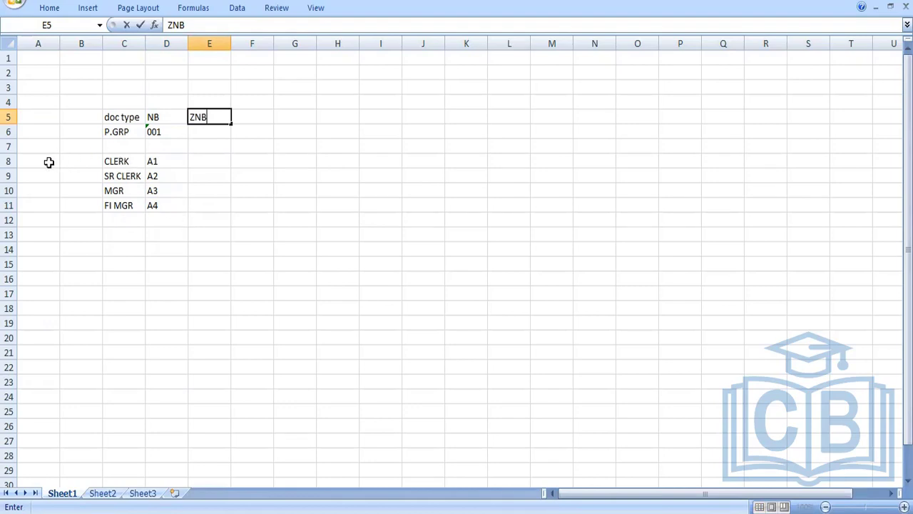
# Insert a blank row above the CLERK row, and enter "PLANT" in cell C7 with the value "FORD" in D7.
pyautogui.click(10, 162)
pyautogui.rightClick(10, 162)
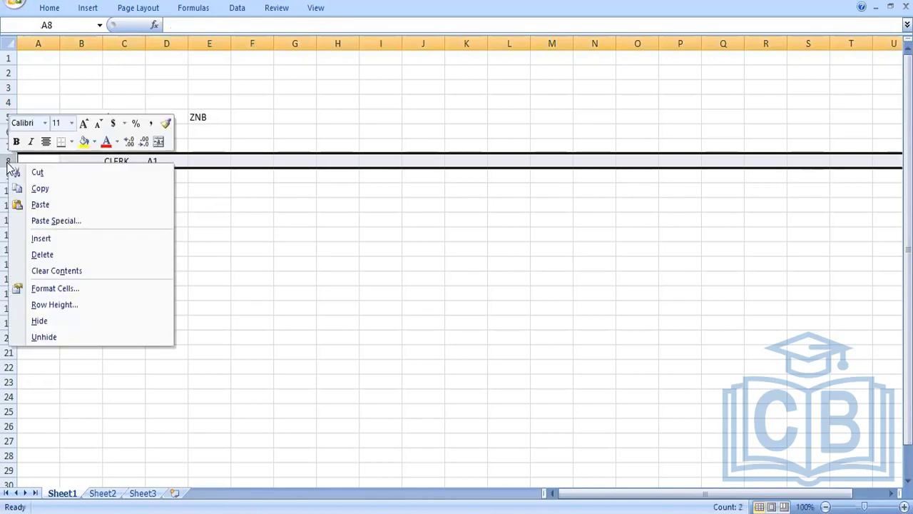
pyautogui.click(36, 239)
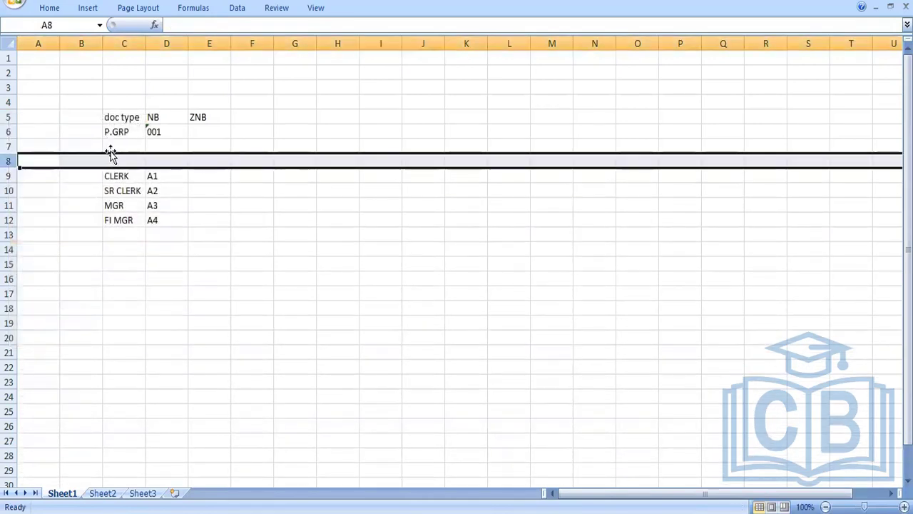
pyautogui.click(120, 145)
pyautogui.write('PL')
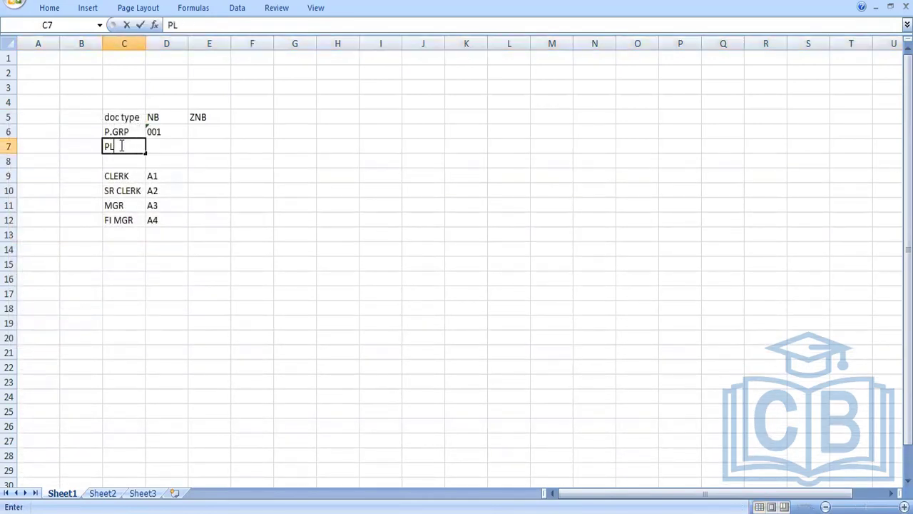
pyautogui.write('ANT')
pyautogui.press('Tab')
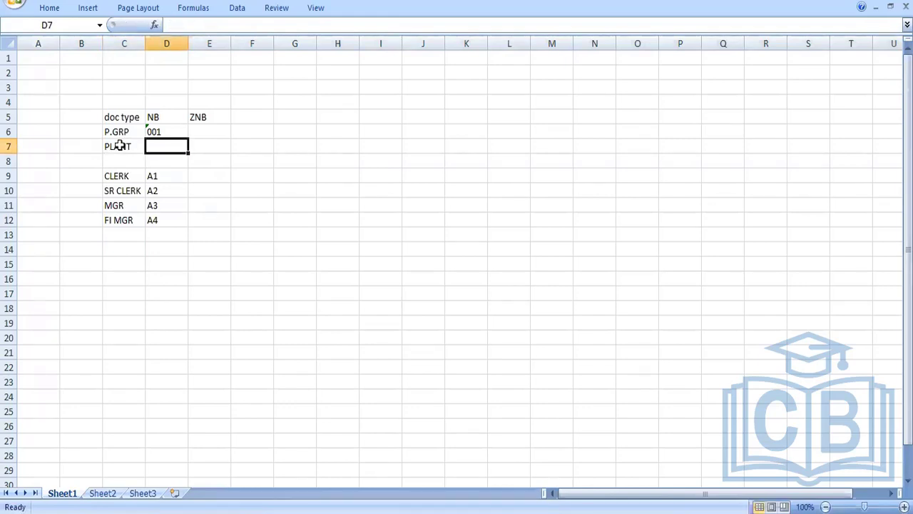
pyautogui.write('FORD')
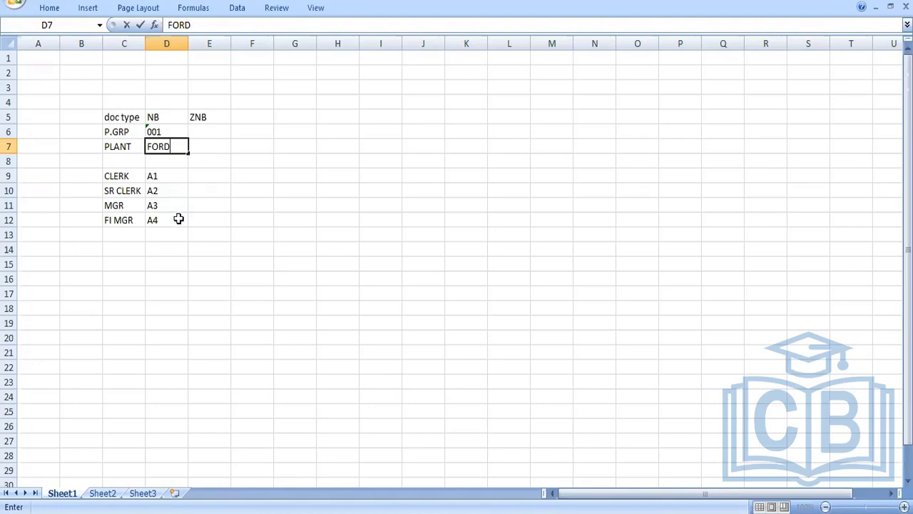
# Enter the heading "NB" in cell H8, the label "Value" in G9 and the range "0 -1000" in H9.
pyautogui.click(320, 174)
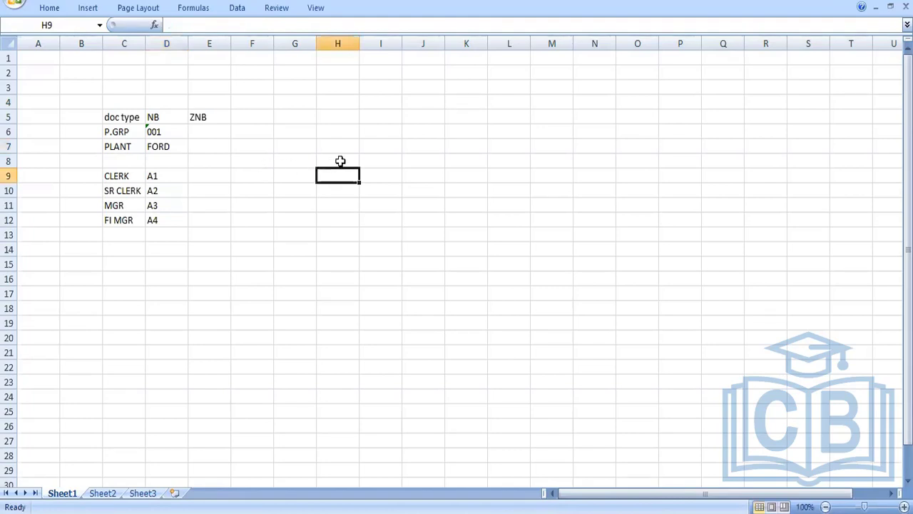
pyautogui.click(340, 162)
pyautogui.write('NB')
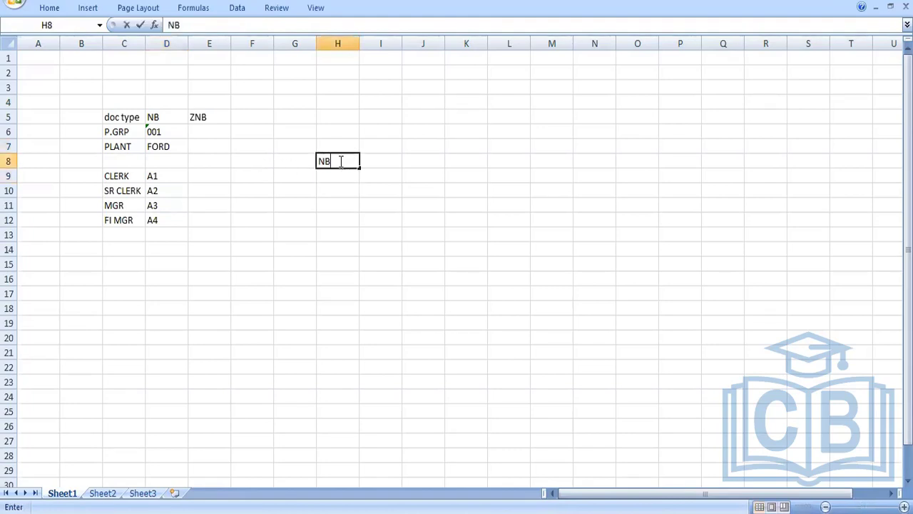
pyautogui.click(325, 188)
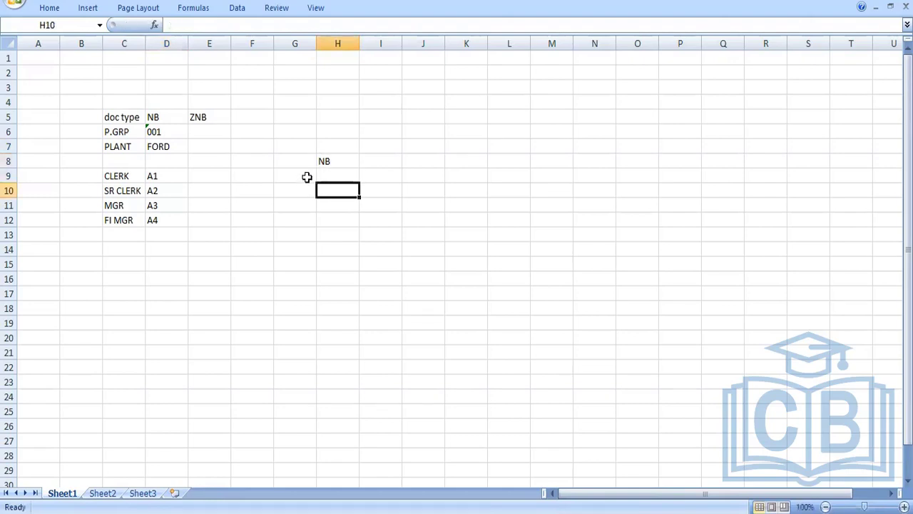
pyautogui.click(305, 177)
pyautogui.write('Value')
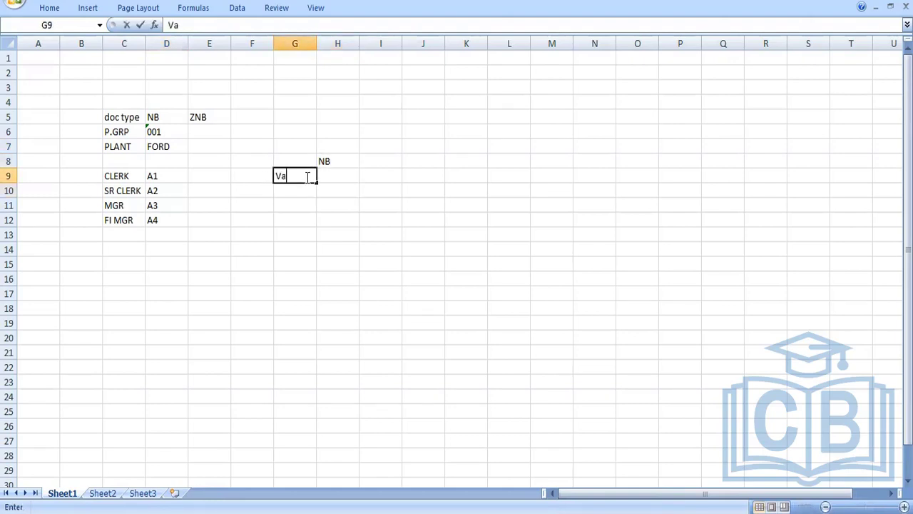
pyautogui.press('Tab')
pyautogui.write('0 -1000')
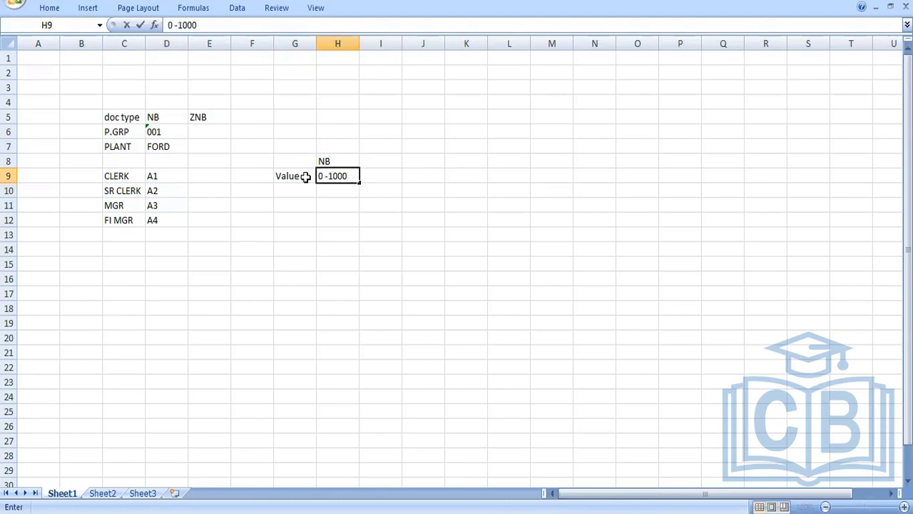
# List the release codes A1 and A2 in cells H10 and H11 under the 0 -1000 range.
pyautogui.click(328, 193)
pyautogui.write('A1')
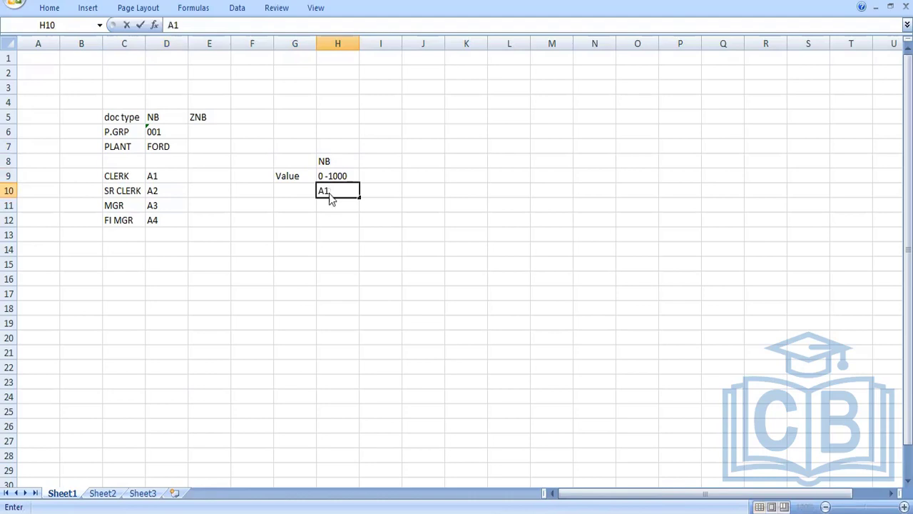
pyautogui.press('Return')
pyautogui.write('A2')
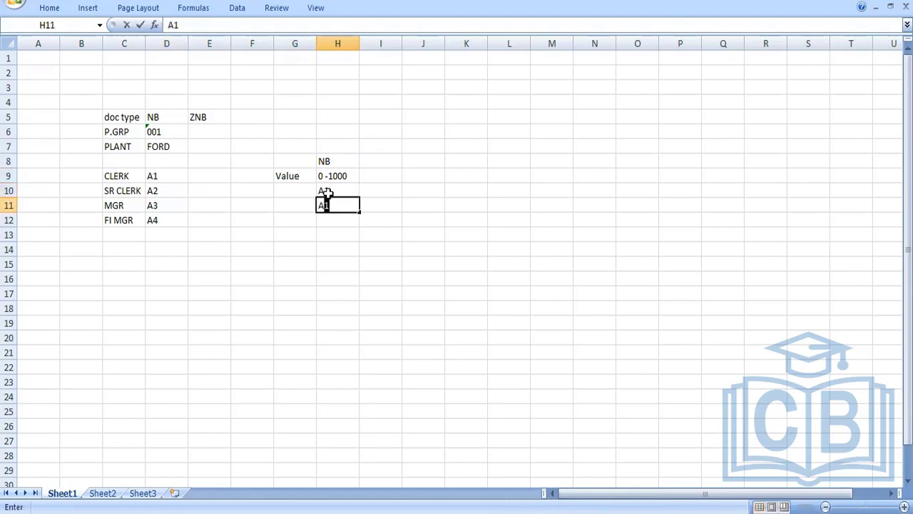
pyautogui.press('Return')
pyautogui.write('A')
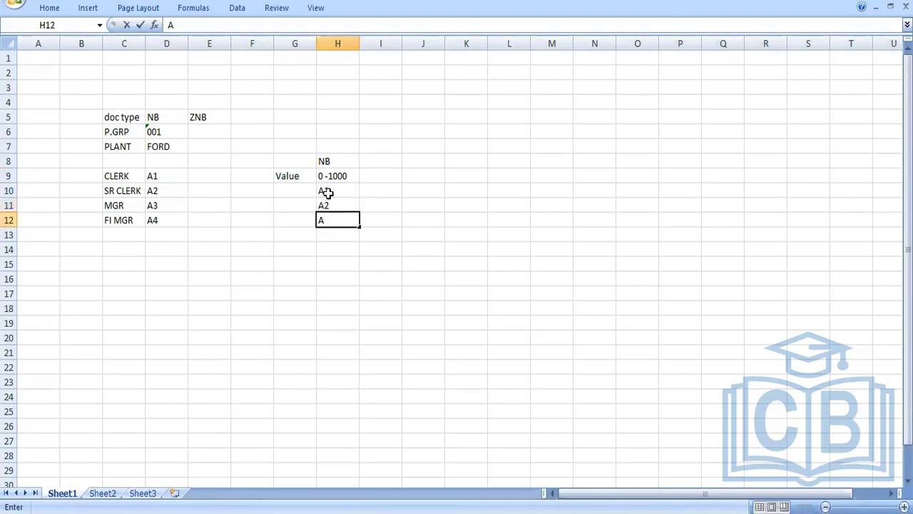
pyautogui.press('BackSpace')
# Enter the second value range "1001 - 5LAKS" in cell I9.
pyautogui.click(375, 175)
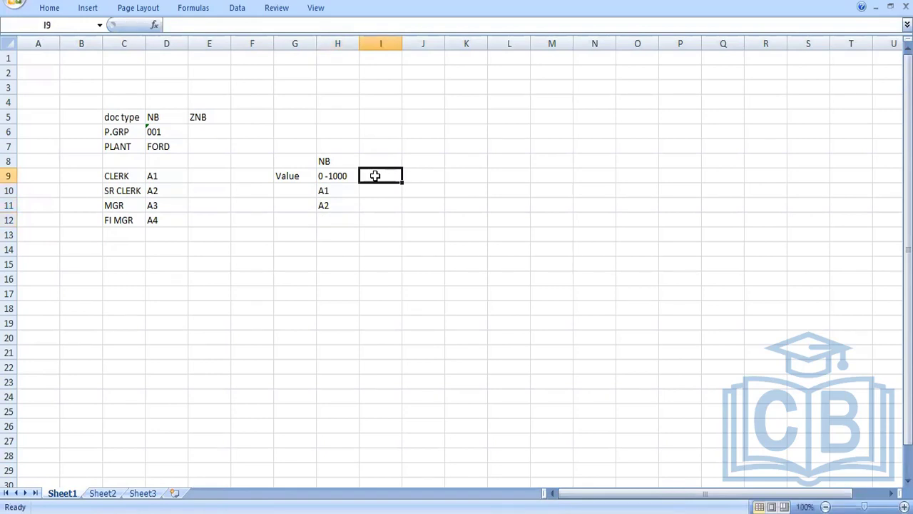
pyautogui.write('0-')
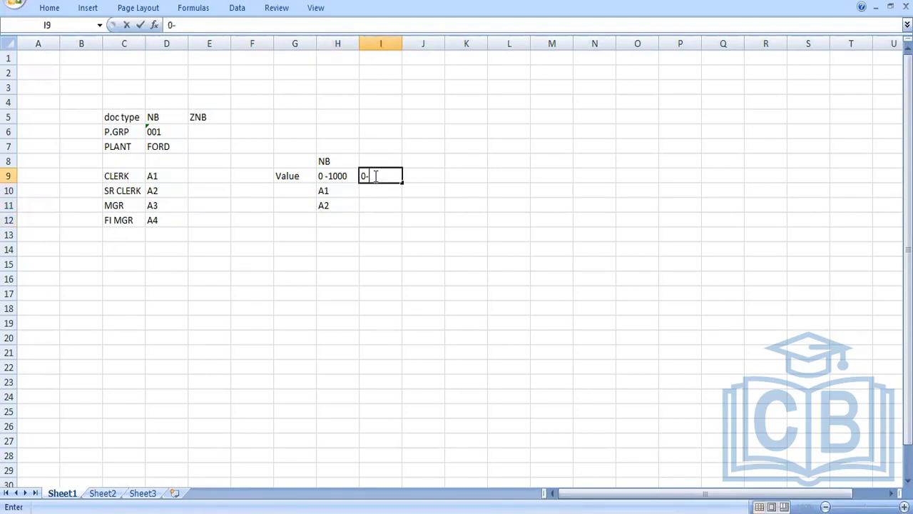
pyautogui.press('BackSpace')
pyautogui.press('BackSpace')
pyautogui.write('1000')
pyautogui.press('BackSpace')
pyautogui.write('1 - 5LAKS')
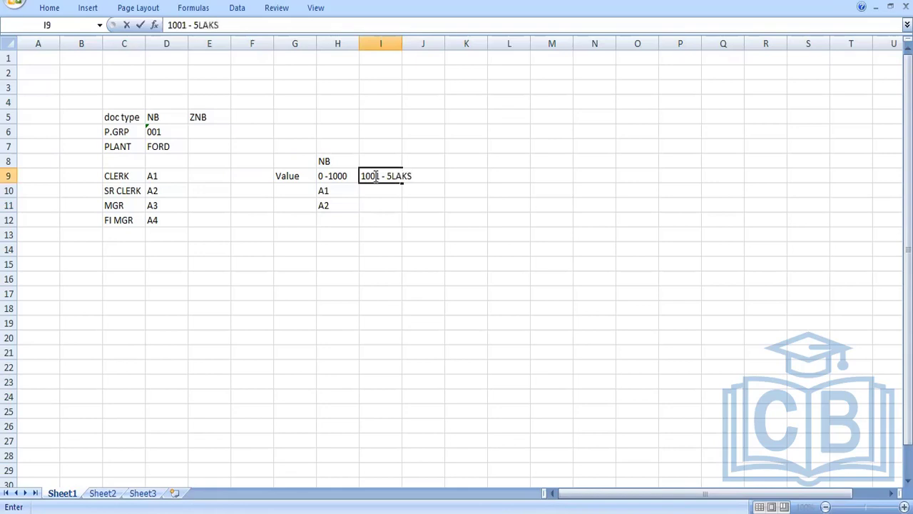
# List the release codes A1, A2 and A3 in cells I10 to I12 under the 1001 - 5LAKS range.
pyautogui.click(380, 192)
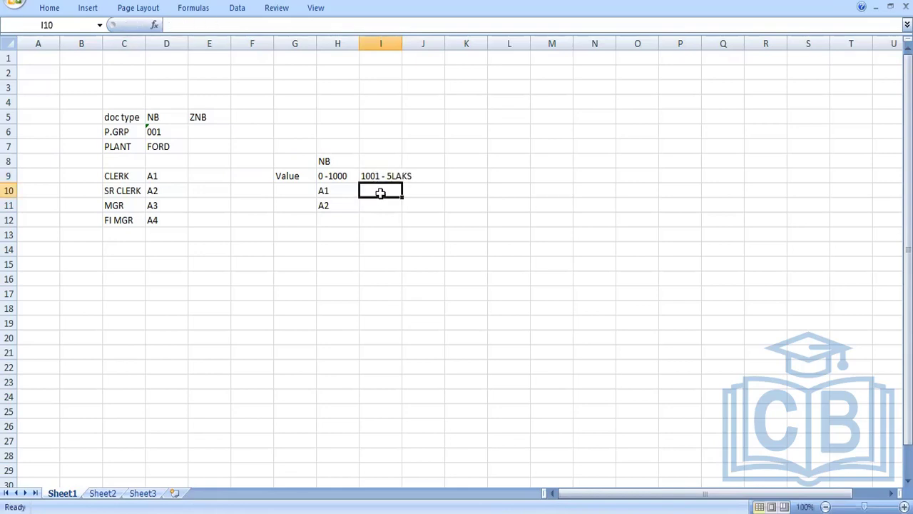
pyautogui.write('A1')
pyautogui.press('Return')
pyautogui.write('A2')
pyautogui.press('Return')
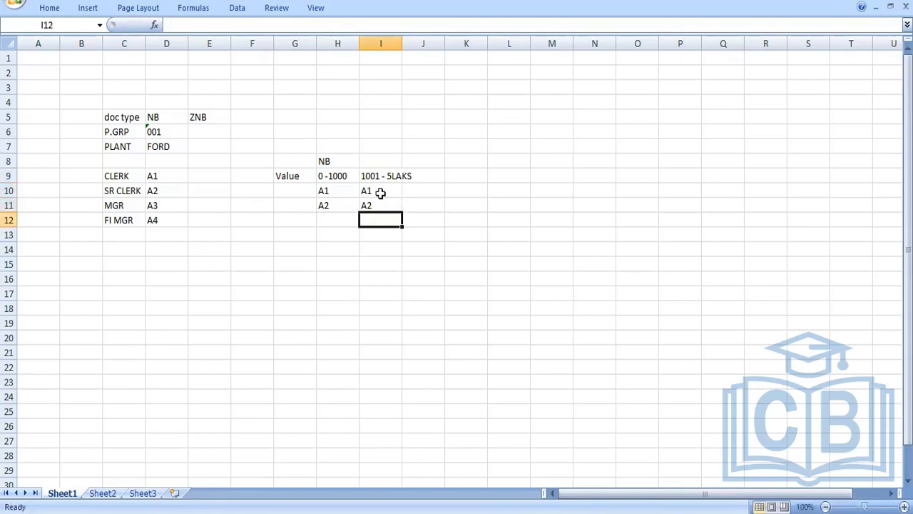
pyautogui.write('A3')
pyautogui.press('Return')
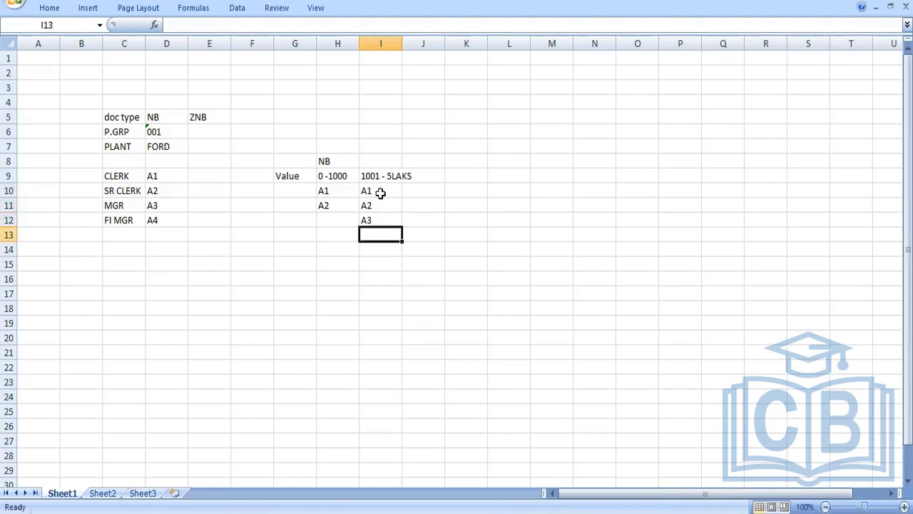
# Enter the third value range ">5LAKS" in cell J9.
pyautogui.doubleClick(431, 175)
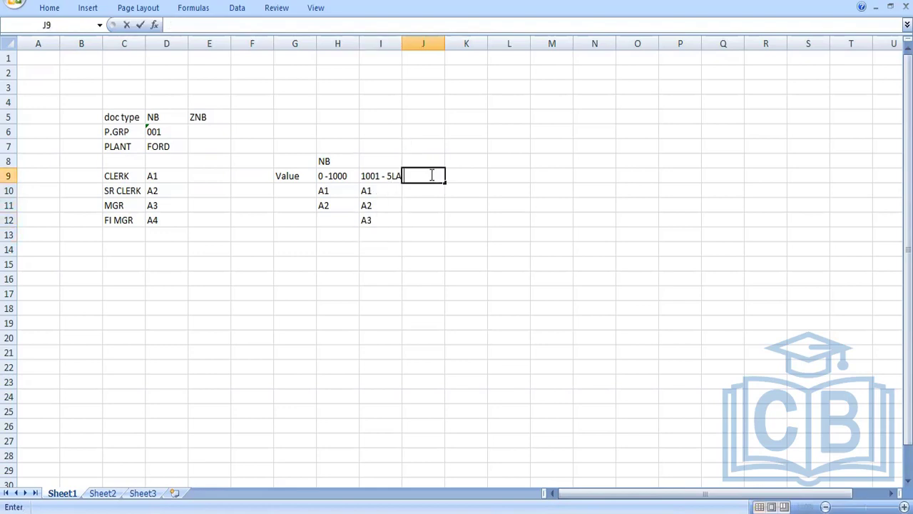
pyautogui.write('>5LAKS')
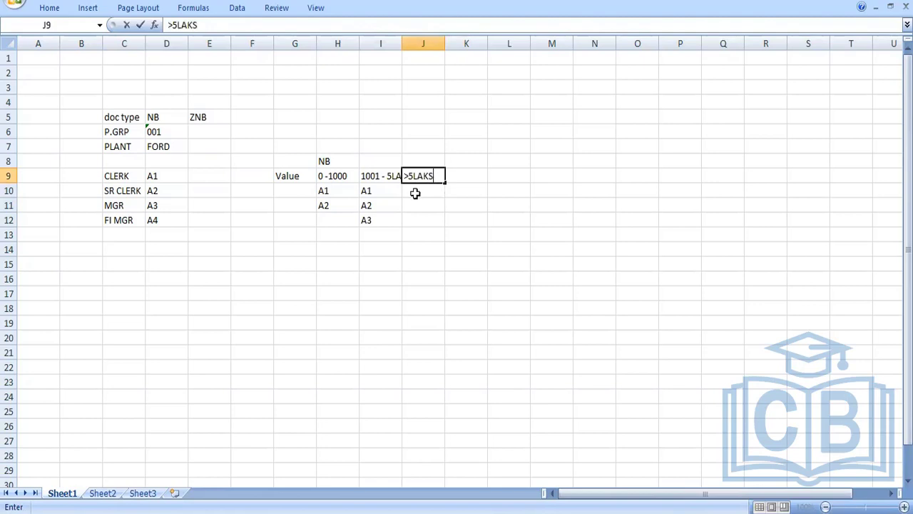
pyautogui.click(415, 193)
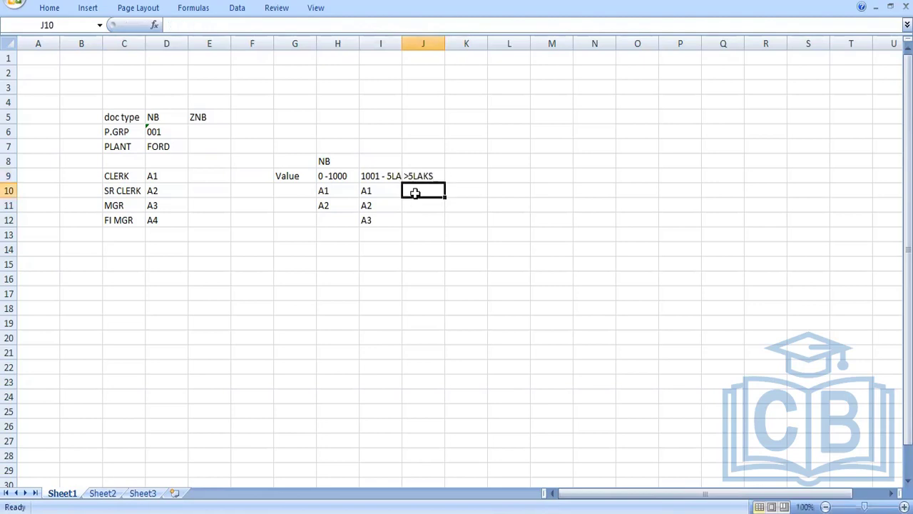
# List the release codes A1, A2, A3 and A4 in cells J10 to J13 under the >5LAKS range.
pyautogui.write('A2')
pyautogui.press('Return')
pyautogui.write('A1')
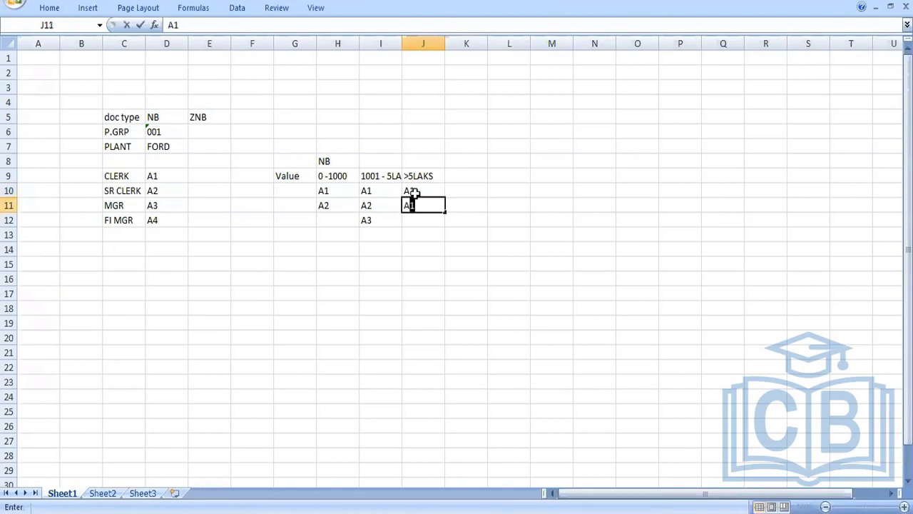
pyautogui.press('BackSpace')
pyautogui.write('2')
pyautogui.press('Return')
pyautogui.write('A3')
pyautogui.press('Return')
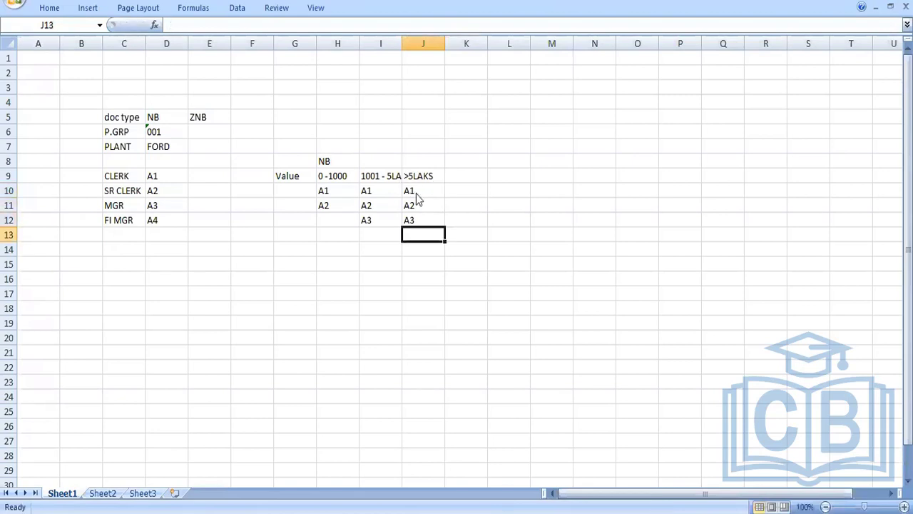
pyautogui.write('A4')
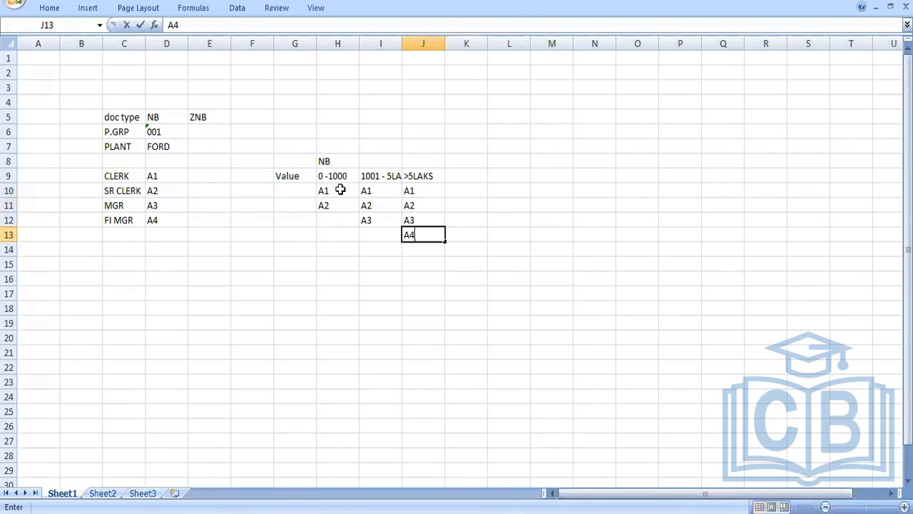
# Extend the heading in cell H8 to "NB,001,FORD" and widen column I to fit the 1001 - 5LAKS range.
pyautogui.click(332, 160)
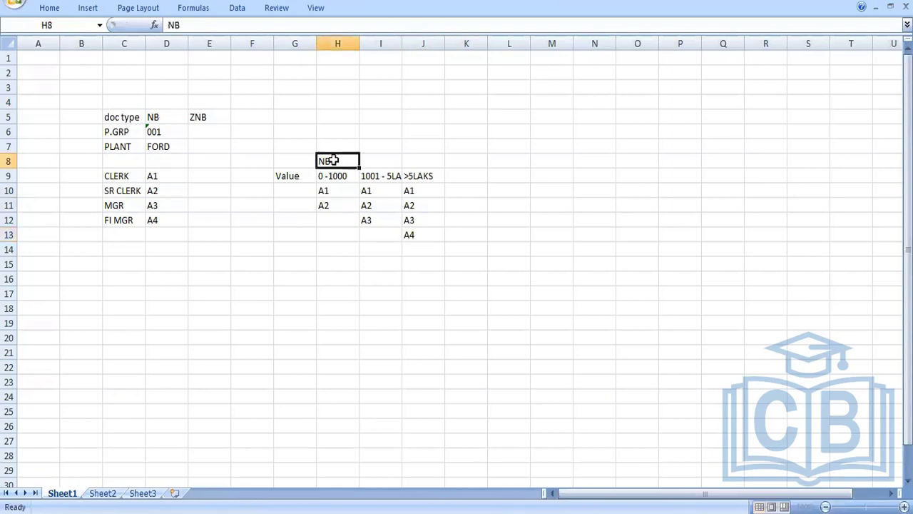
pyautogui.doubleClick(332, 160)
pyautogui.write(',')
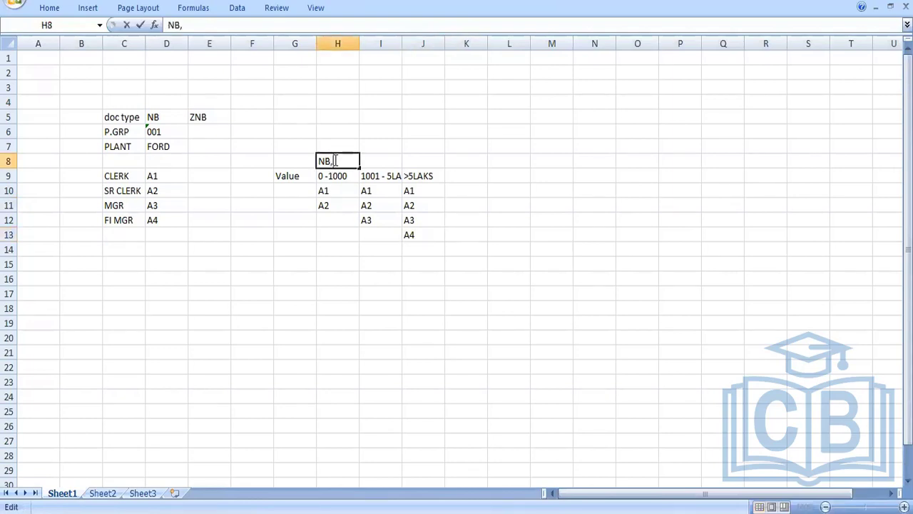
pyautogui.write('001,FORD')
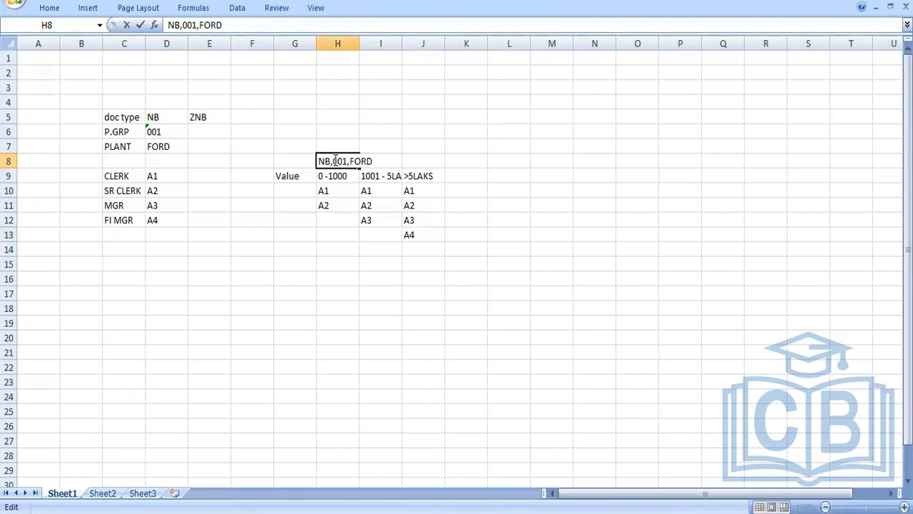
pyautogui.click(350, 249)
pyautogui.moveTo(400, 44); pyautogui.dragTo(414, 45)
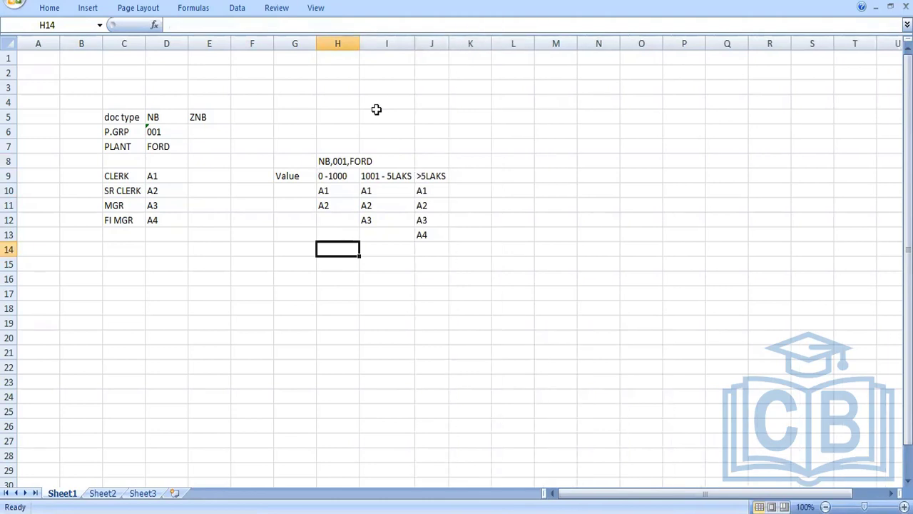
pyautogui.moveTo(333, 177); pyautogui.dragTo(438, 236)
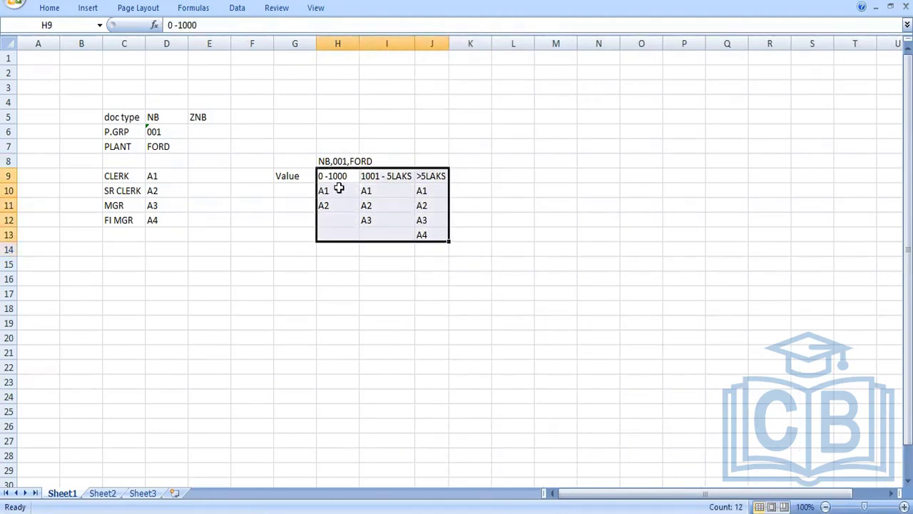
pyautogui.click(339, 189)
pyautogui.click(334, 176)
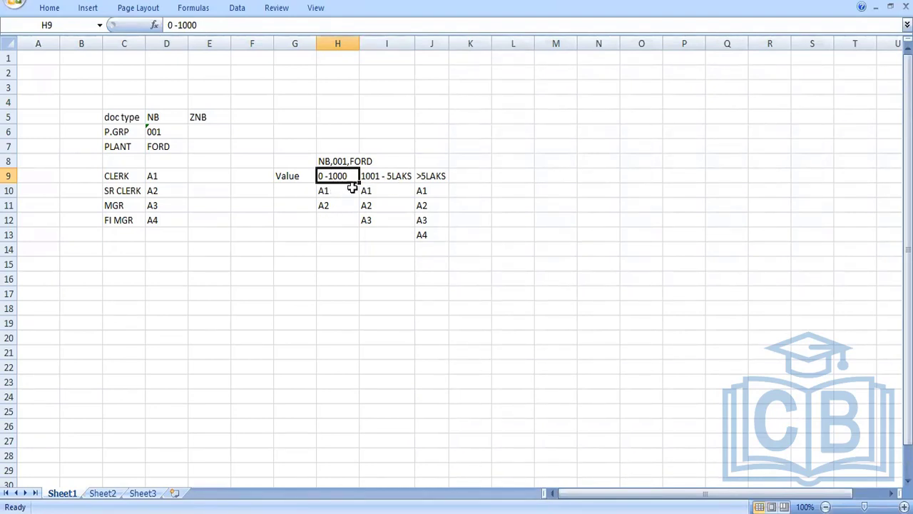
pyautogui.moveTo(379, 189); pyautogui.dragTo(384, 221)
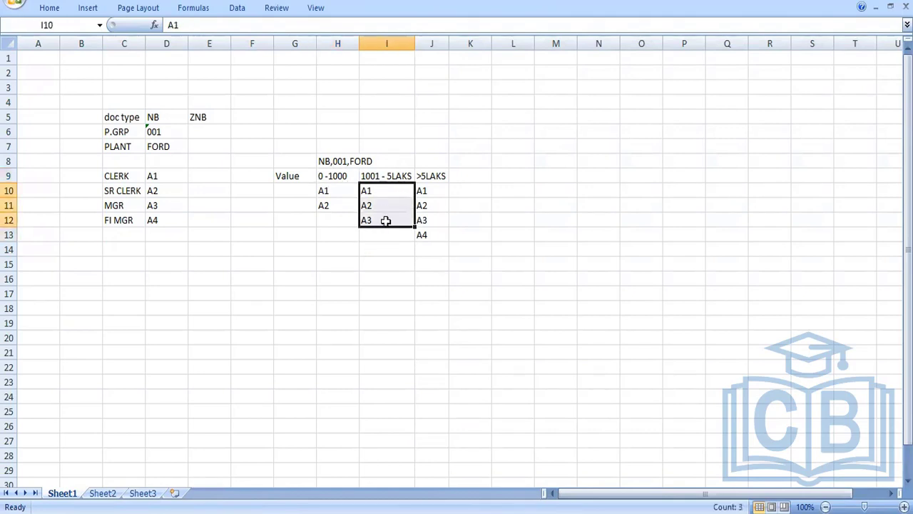
pyautogui.moveTo(435, 190); pyautogui.dragTo(437, 234)
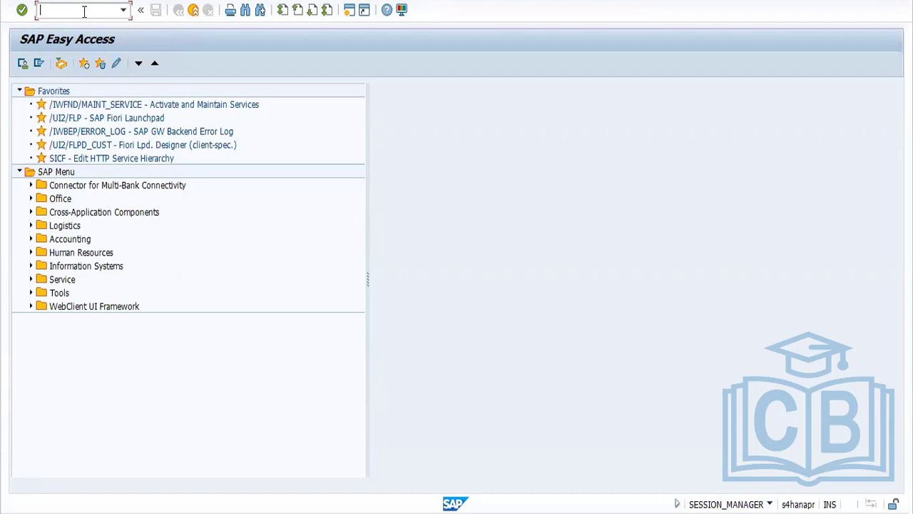
# Run transaction spro in SAP and display the SAP Reference IMG.
pyautogui.write('spro')
pyautogui.press('Return')
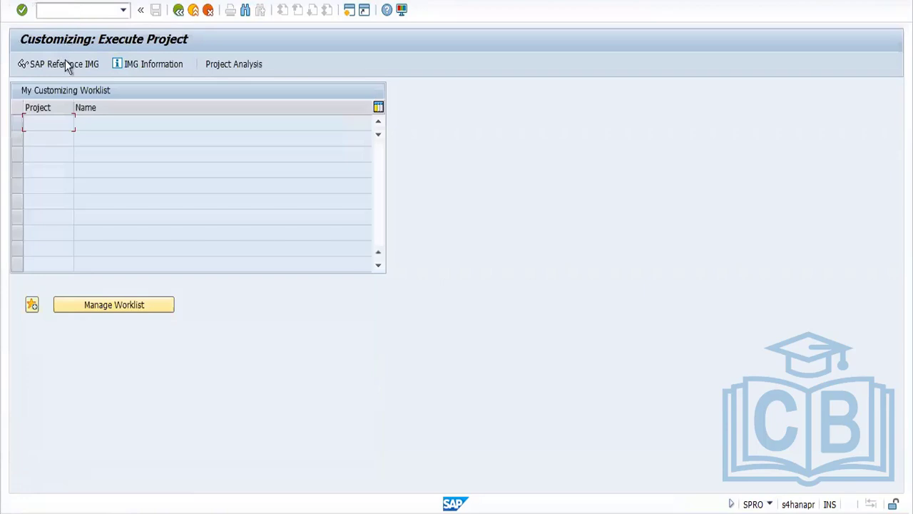
pyautogui.click(65, 66)
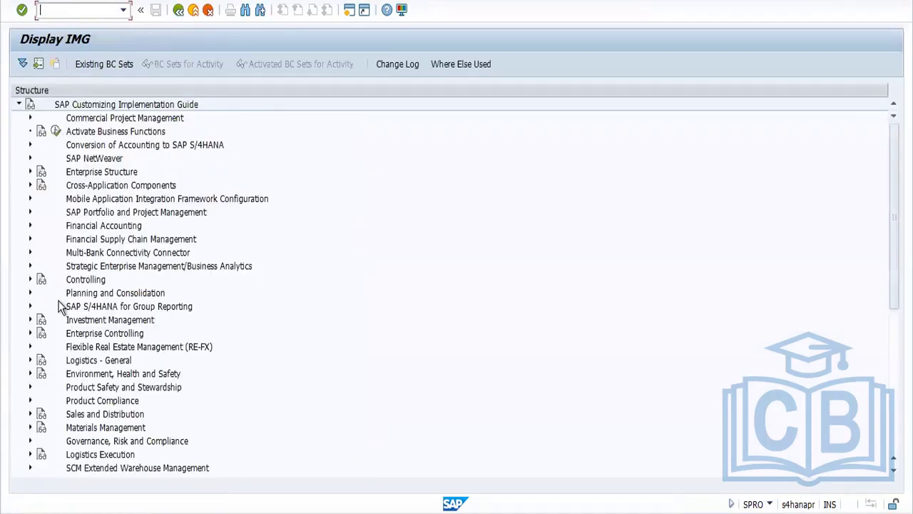
# Expand the IMG structure through Materials Management, Purchasing and Purchase Requisition down to the contents of Release Procedure.
pyautogui.click(30, 427)
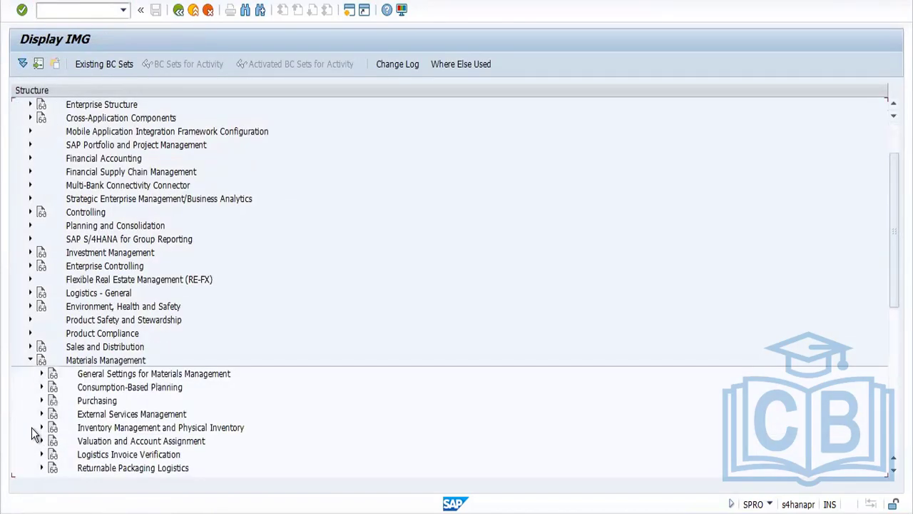
pyautogui.click(41, 400)
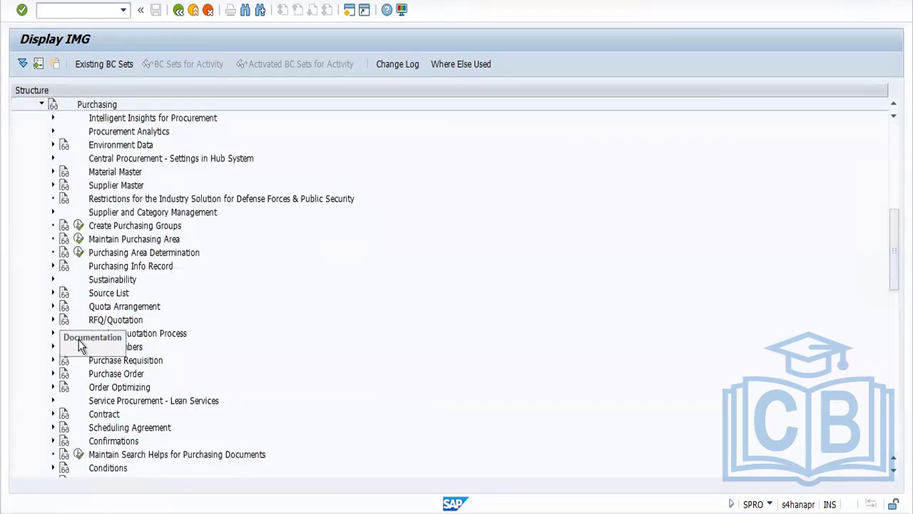
pyautogui.click(53, 361)
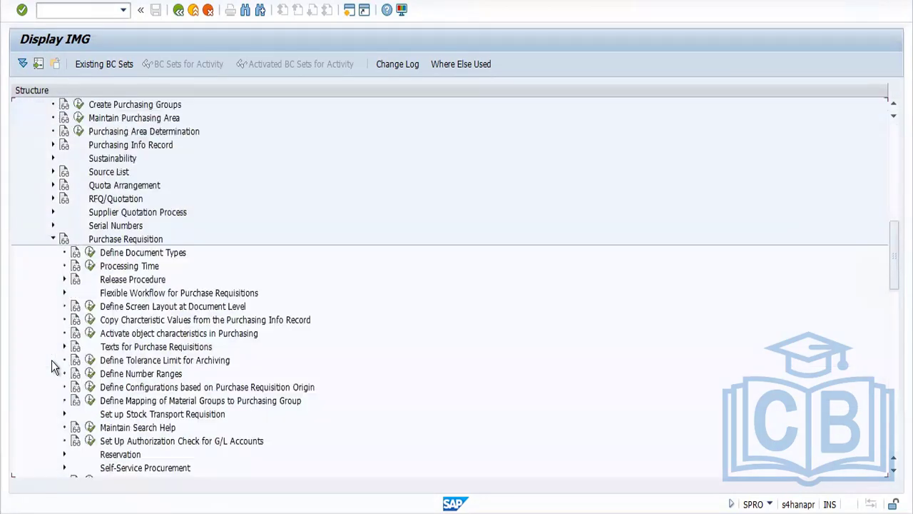
pyautogui.click(64, 280)
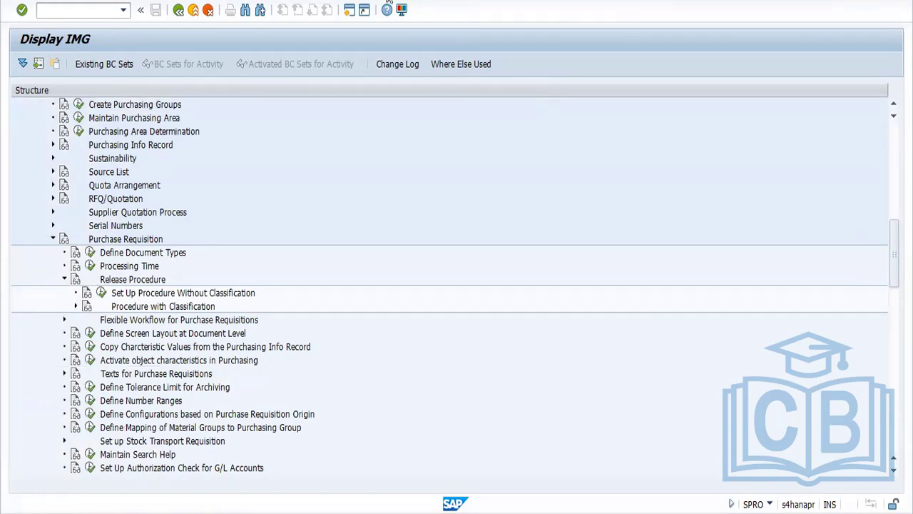
# Switch to the SAP MM (Autosaved) Word document and add the lines "WITH CLASSIFICATION" and "WITHOUT CLASSFICATION" below the Approval system line.
pyautogui.hotkey('alt', 'Tab')
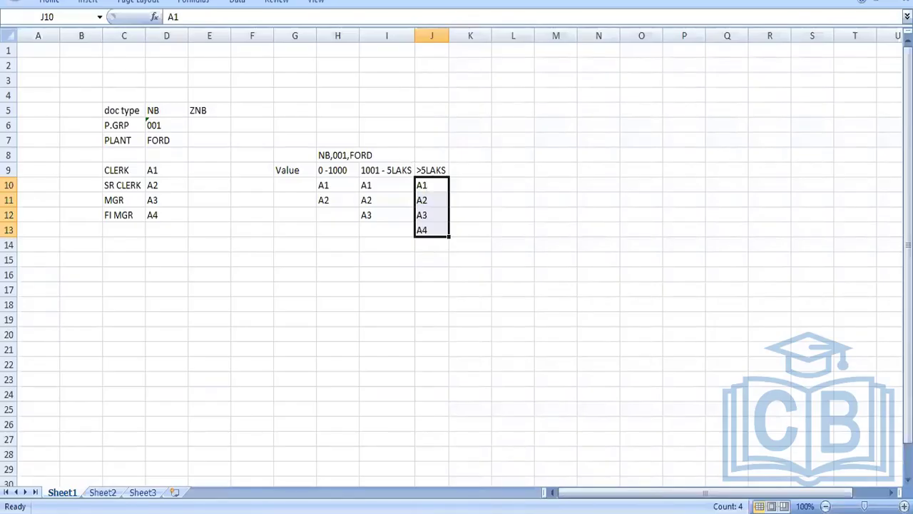
pyautogui.click(463, 490)
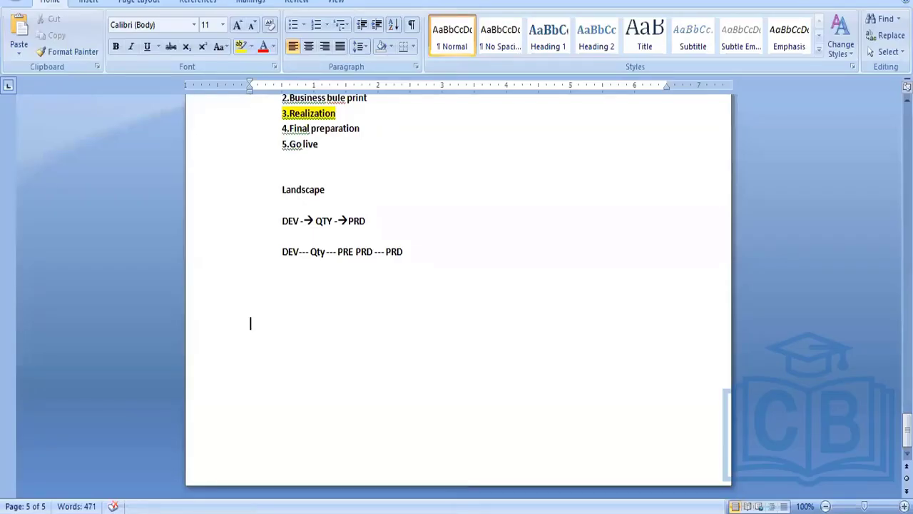
pyautogui.moveTo(475, 510)
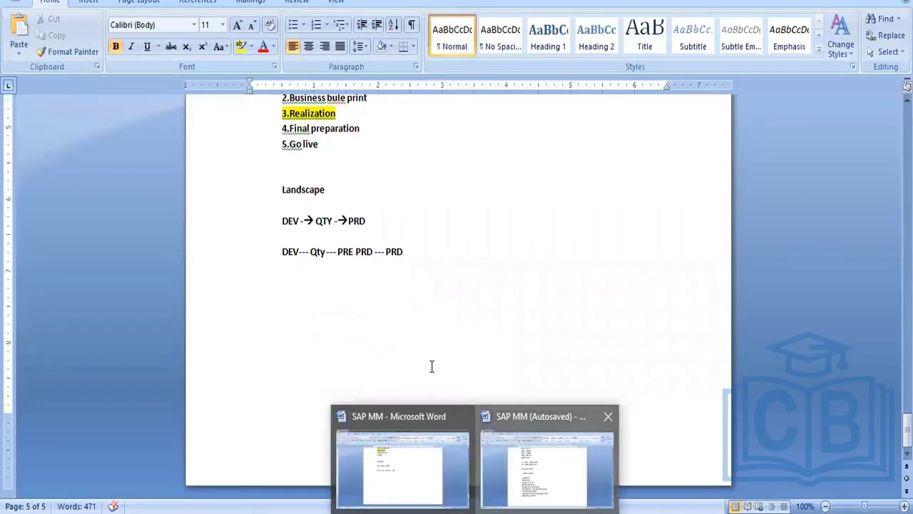
pyautogui.click(547, 468)
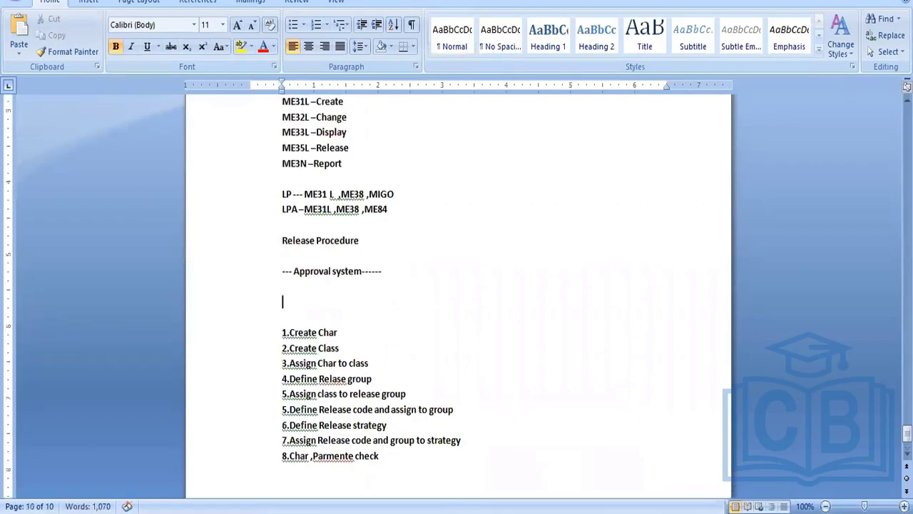
pyautogui.write('WITH CL')
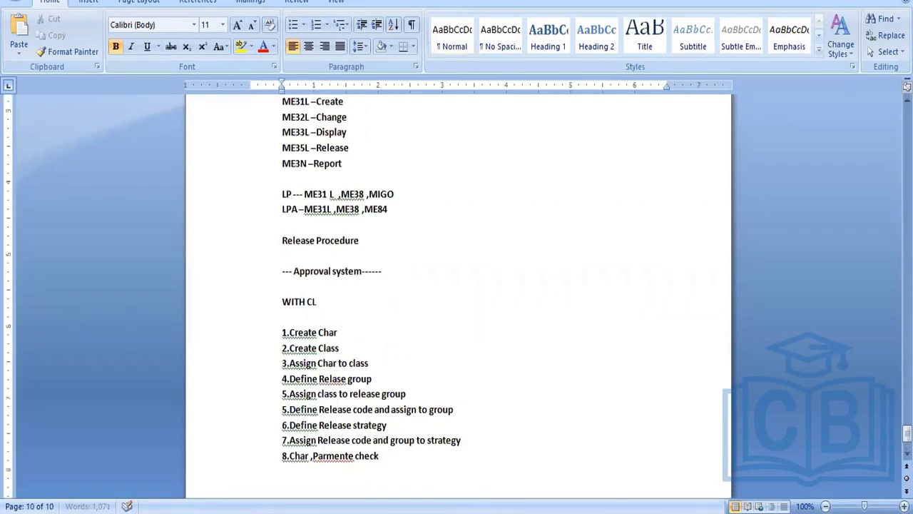
pyautogui.write('ASSIFICATION')
pyautogui.press('Return')
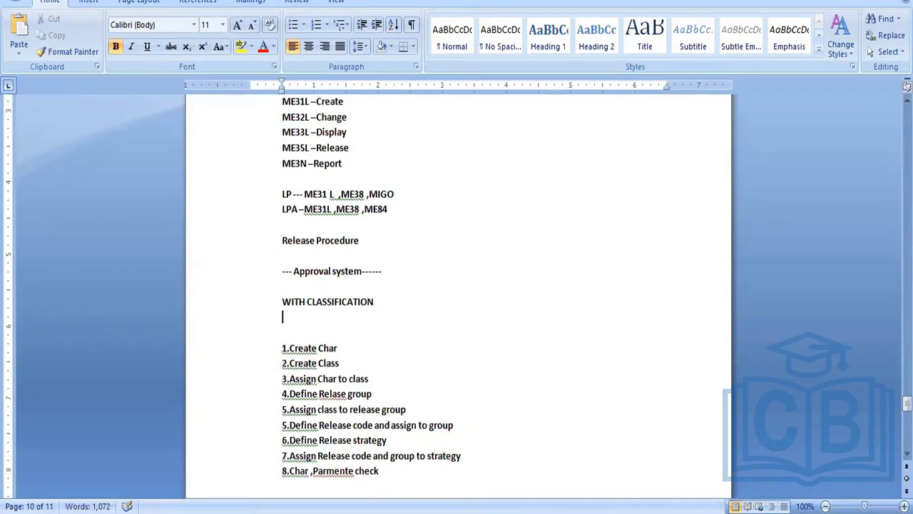
pyautogui.write('WITHOUT')
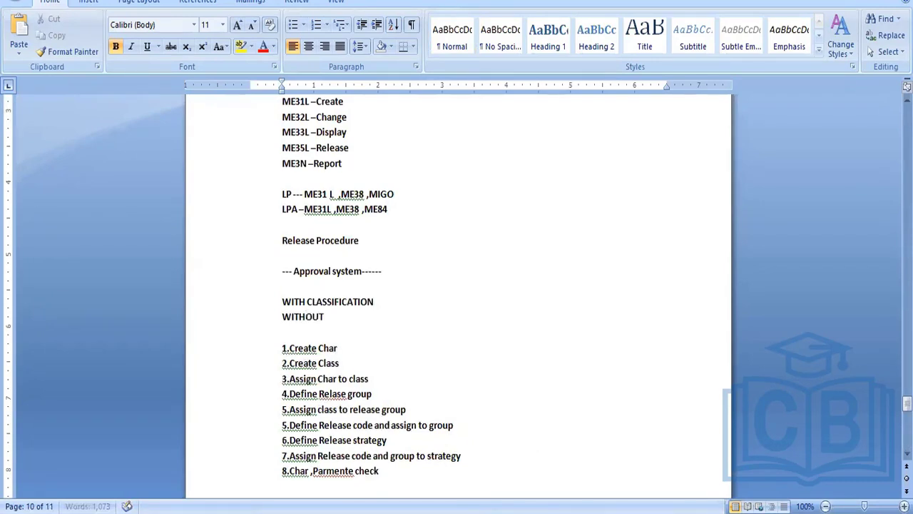
pyautogui.write(' CLASSFICATION')
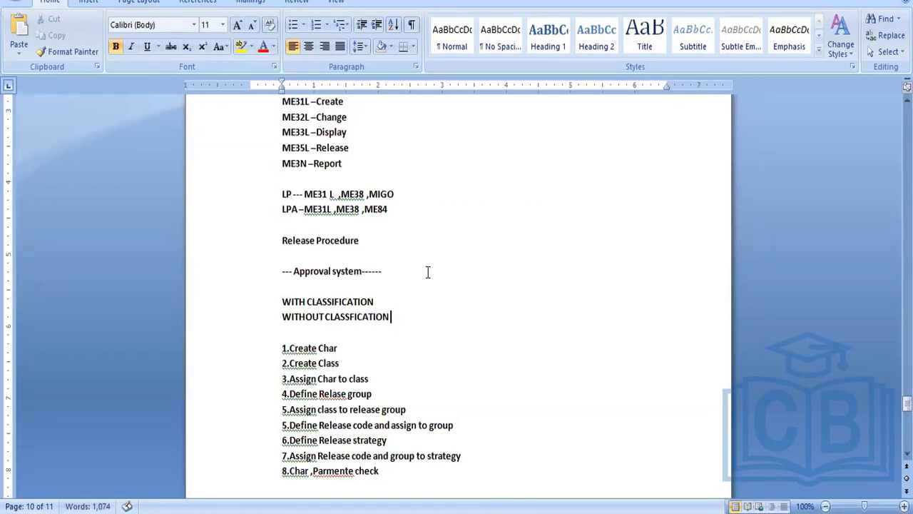
# Append "– Header and item level" to the WITH CLASSIFICATION line.
pyautogui.click(375, 302)
pyautogui.write('-- H')
pyautogui.write('eader')
pyautogui.write(' and')
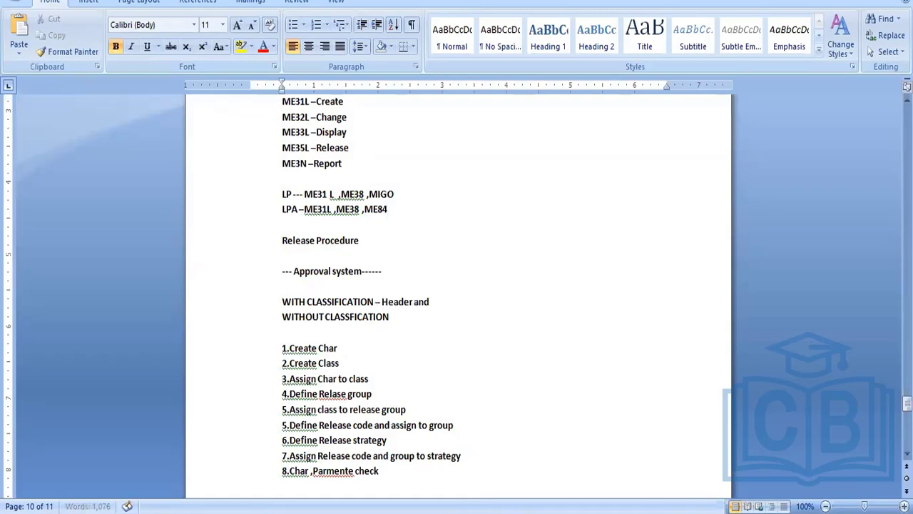
pyautogui.write(' item level')
# Append "--Itme level(pr)" to the WITHOUT CLASSFICATION line.
pyautogui.click(394, 317)
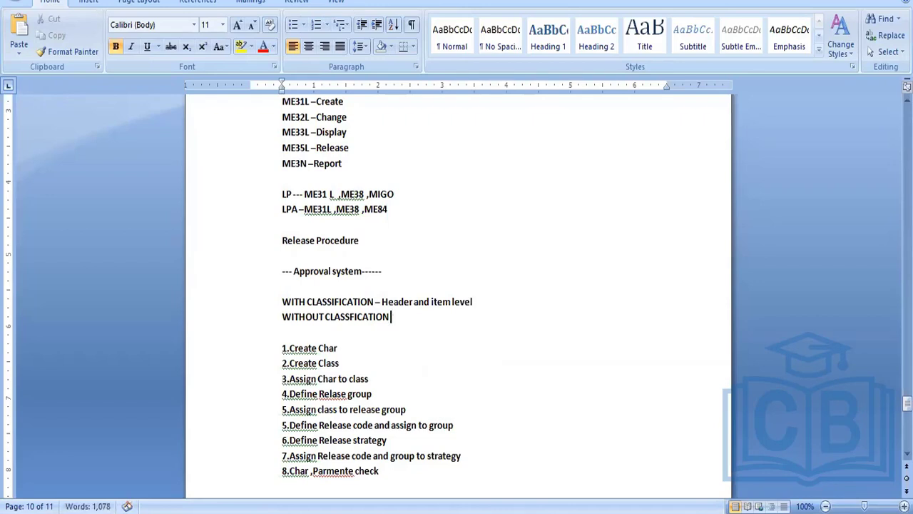
pyautogui.write('--Itme level')
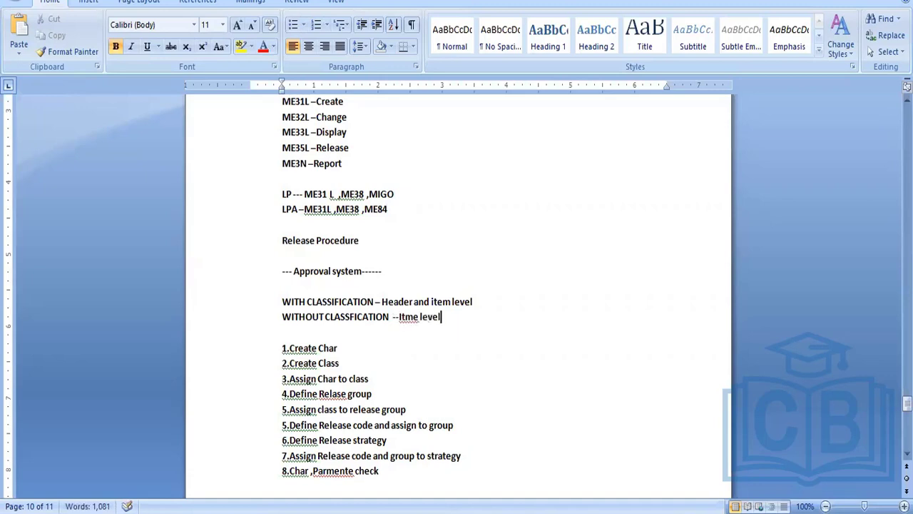
pyautogui.write(')')
pyautogui.press('BackSpace')
pyautogui.write('(pr)')
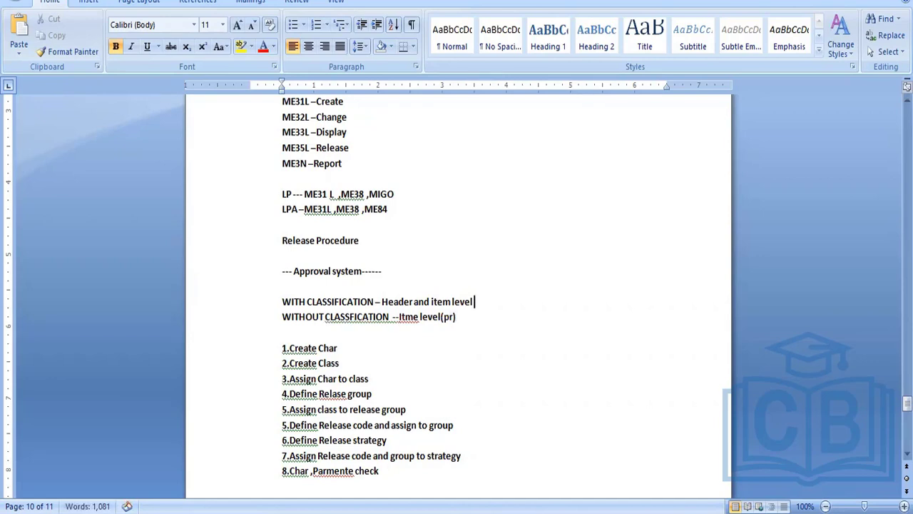
# Add "(PO,PR)" at the end of the WITH CLASSIFICATION line.
pyautogui.write('(PO,PR)')
pyautogui.click(326, 319)
pyautogui.moveTo(327, 319); pyautogui.dragTo(455, 319)
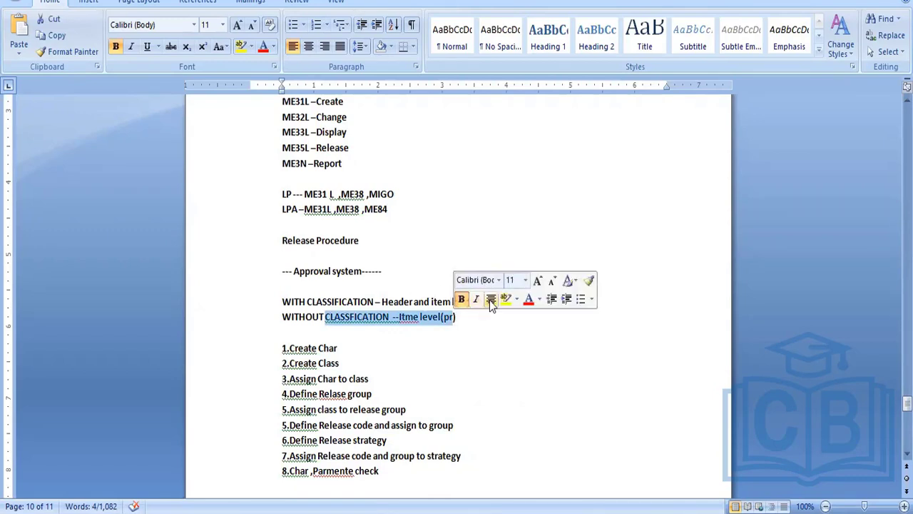
pyautogui.click(508, 363)
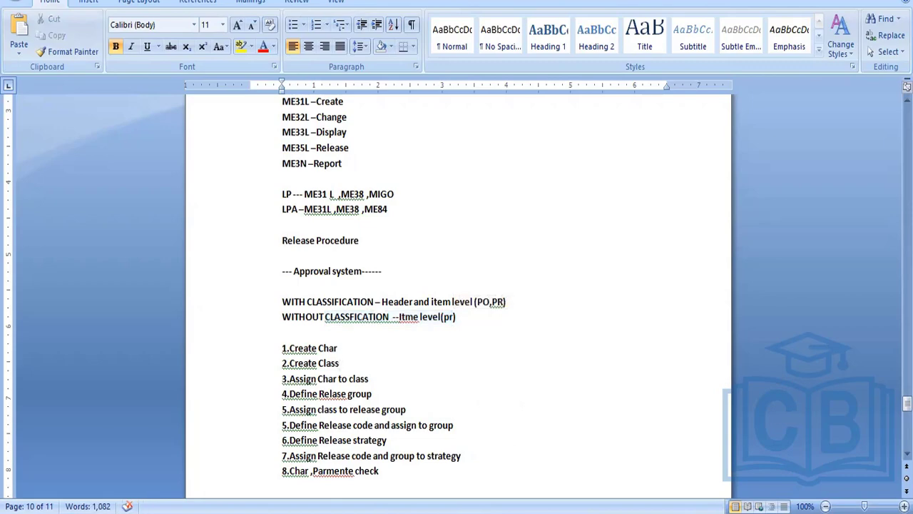
# Switch back to the SAP window showing the Display IMG structure.
pyautogui.moveTo(540, 513)
pyautogui.click(541, 464)
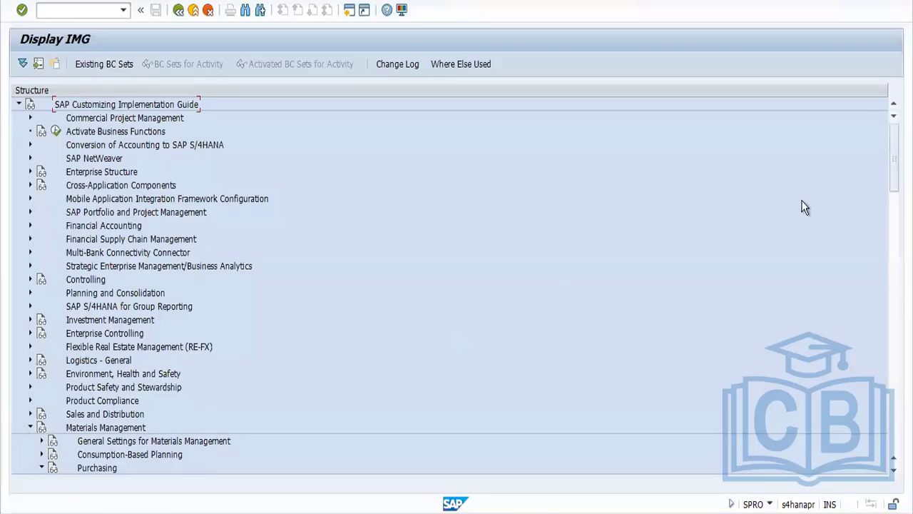
# Expand Procedure with Classification under the purchase requisition Release Procedure and review the activities of Set Up Procedure Without Classification.
pyautogui.scroll(-10, 363, 323)
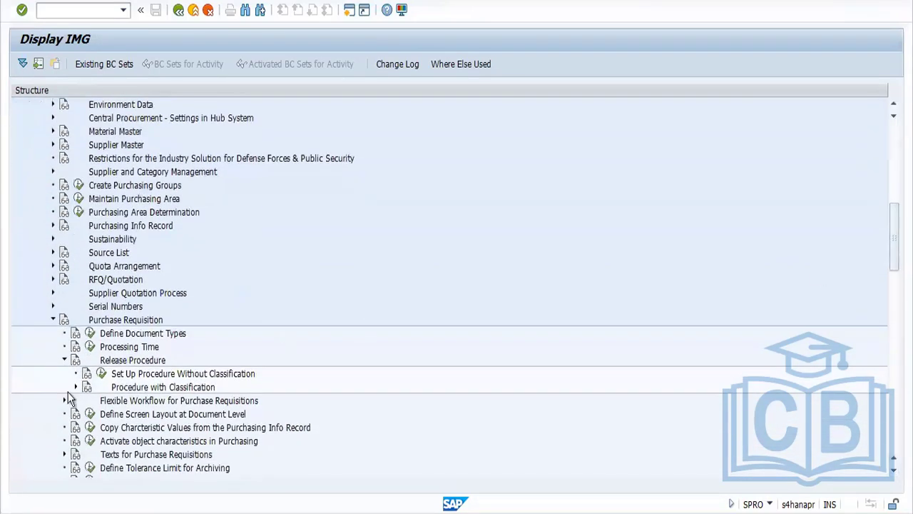
pyautogui.click(75, 387)
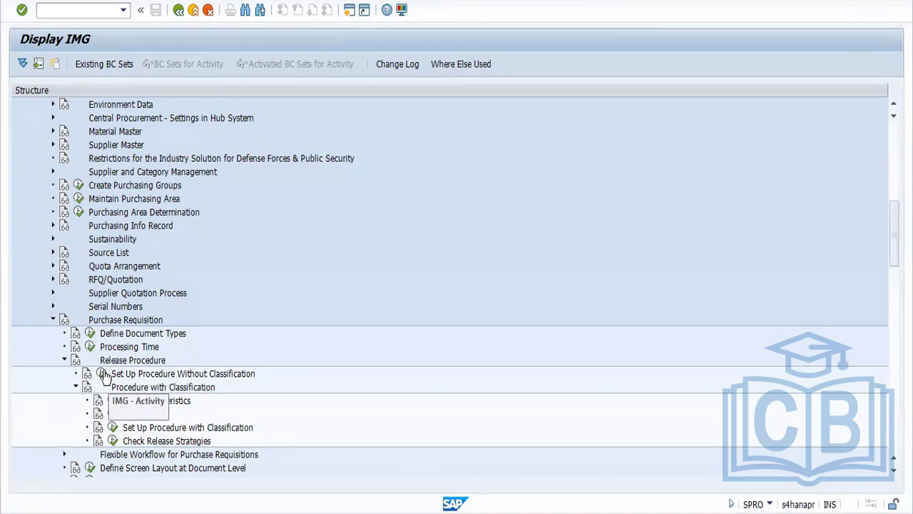
pyautogui.click(103, 374)
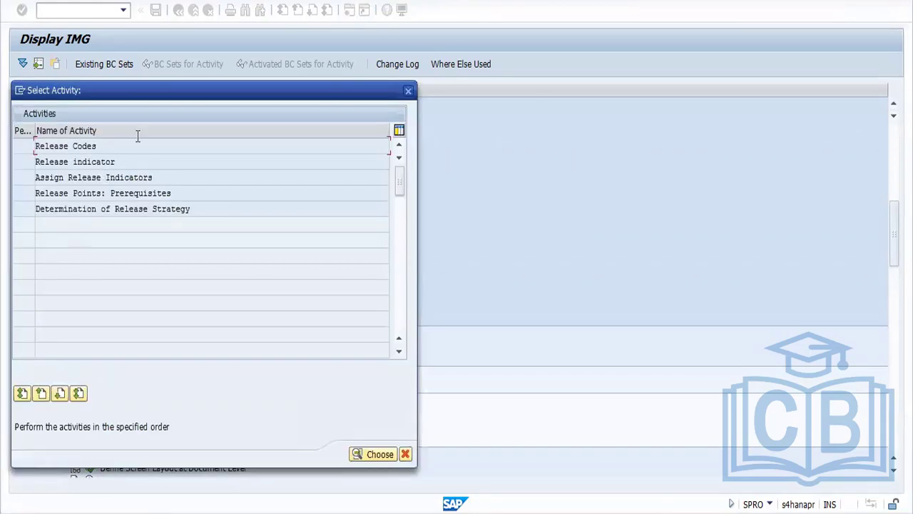
pyautogui.moveTo(245, 88); pyautogui.dragTo(599, 86)
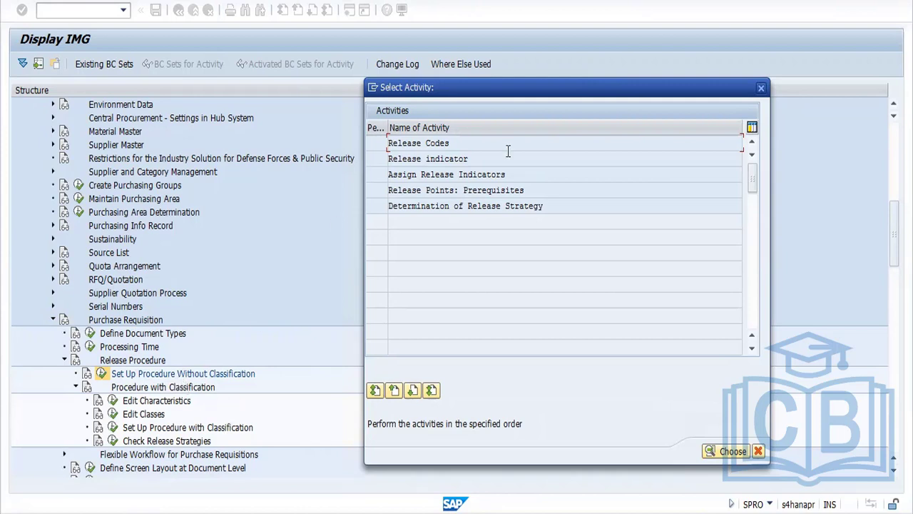
pyautogui.click(760, 88)
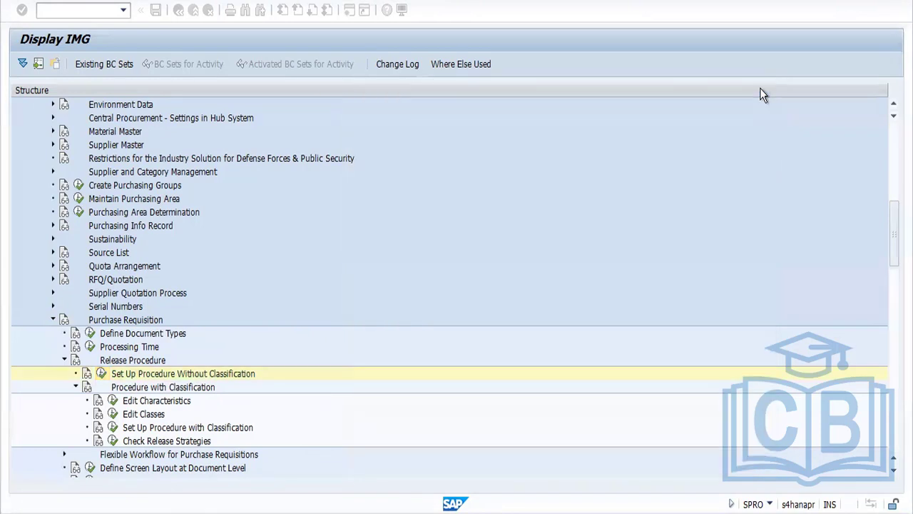
# Start a new characteristic PR_DOCTYPE through Edit Characteristics, with description PR_DOCTYPE and data type CHAR Character Format.
pyautogui.click(112, 401)
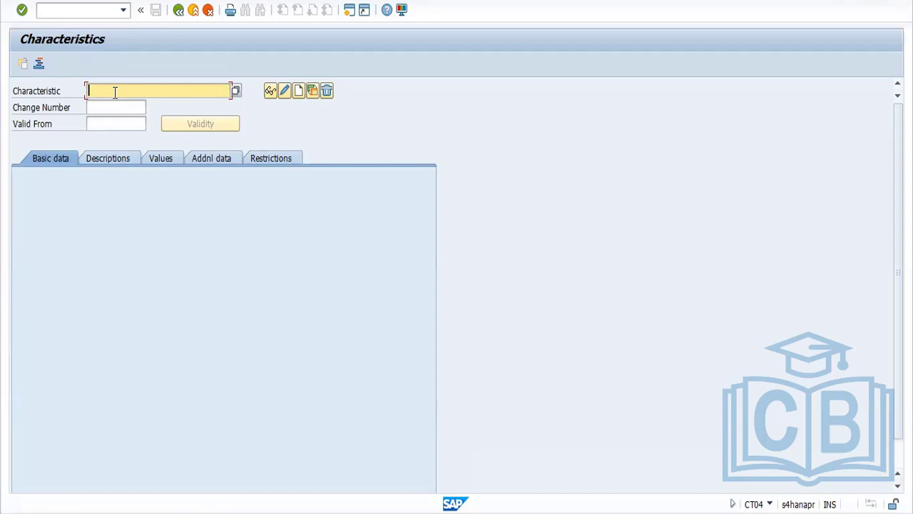
pyautogui.write('PR_DOCTYPE')
pyautogui.click(298, 91)
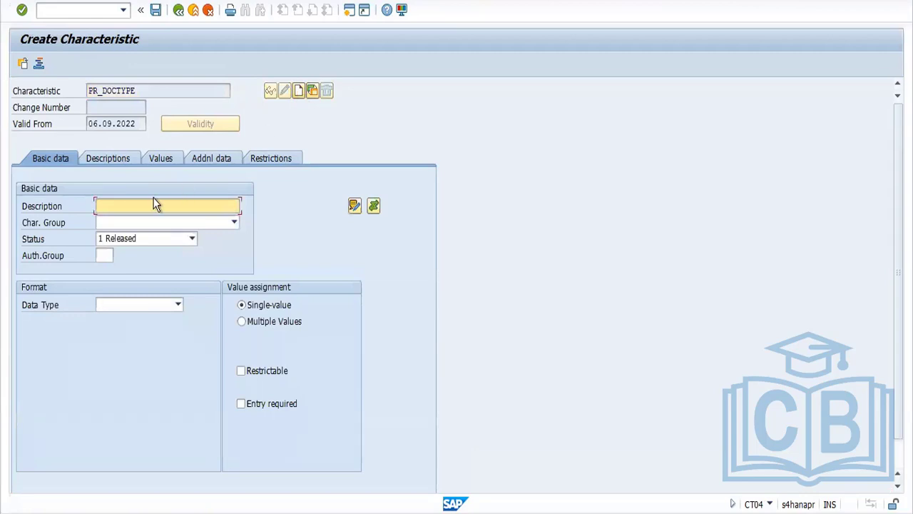
pyautogui.write('PR_DOCTYPE')
pyautogui.click(152, 317)
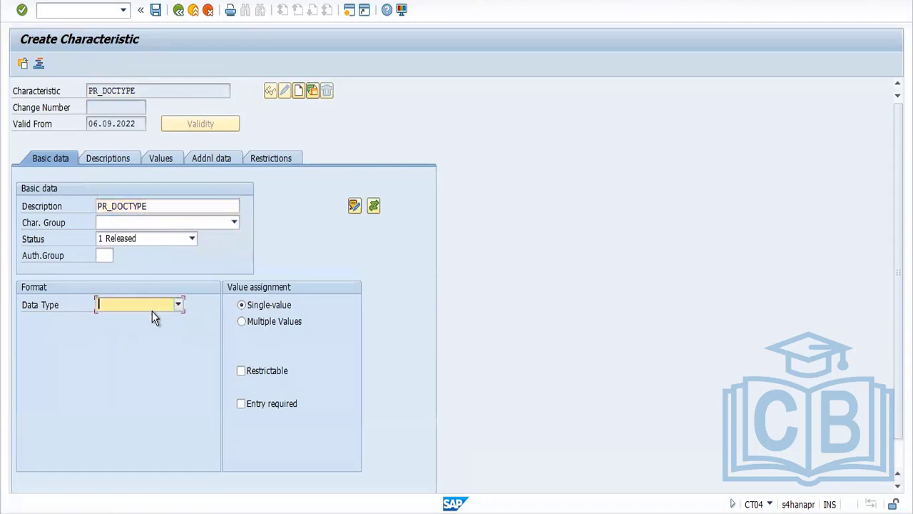
pyautogui.click(179, 305)
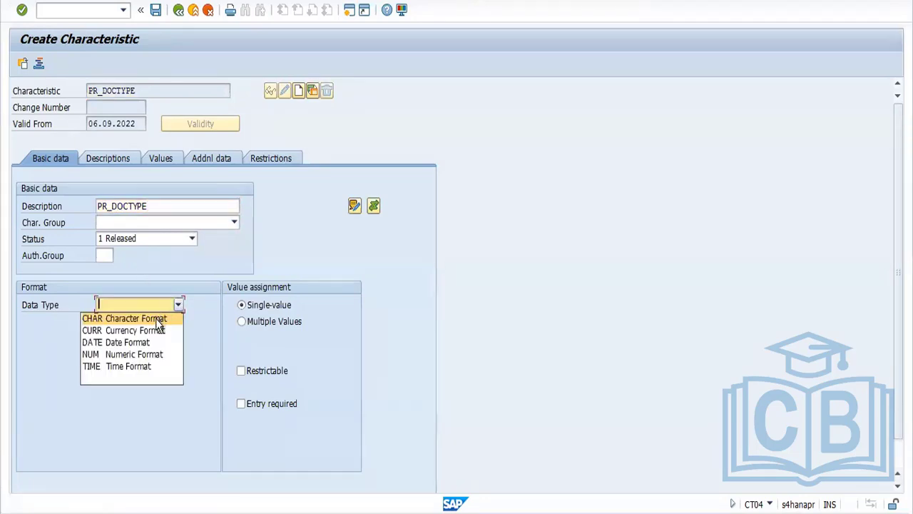
pyautogui.click(156, 321)
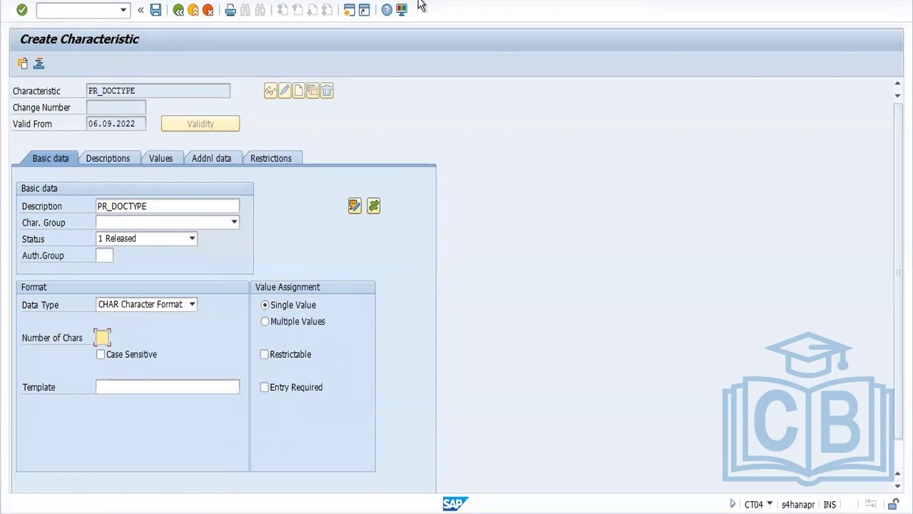
# Open General Table Display (SE16N) in a new session and enter EBAN as the table.
pyautogui.click(350, 10)
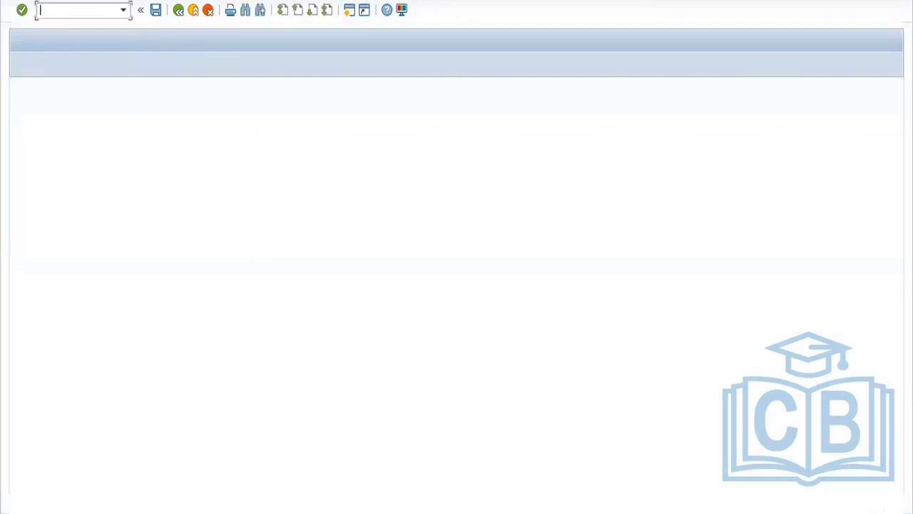
pyautogui.write('SE16N')
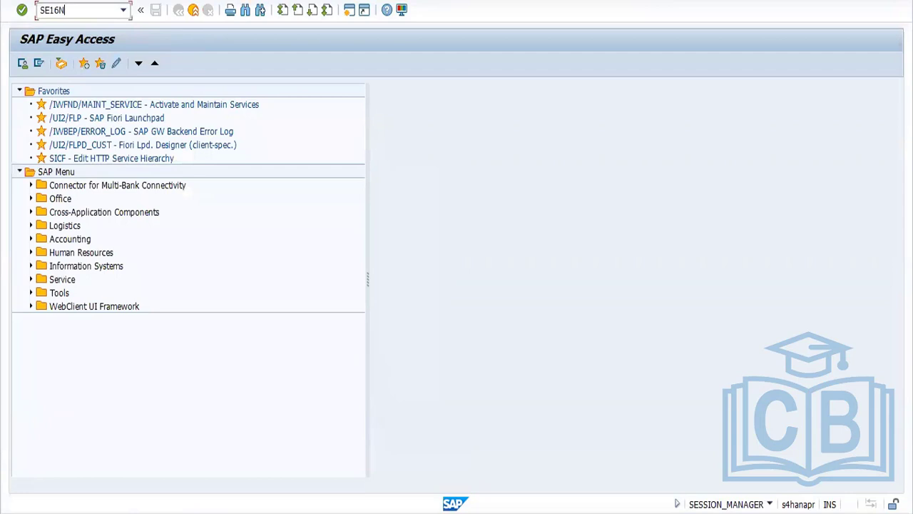
pyautogui.press('Return')
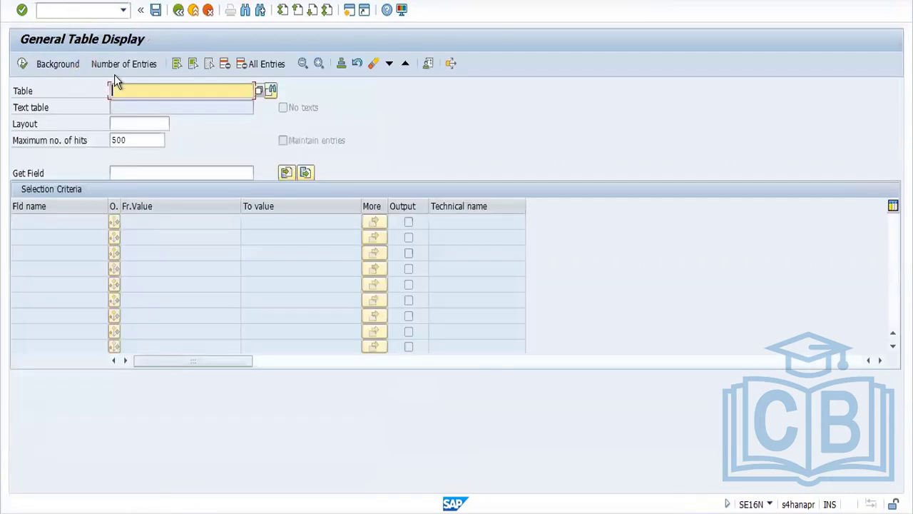
pyautogui.write('EBAN')
# Switch to the ABAP Dictionary with transaction SE11 and display database table EBAN.
pyautogui.click(96, 11)
pyautogui.write('/NSE11')
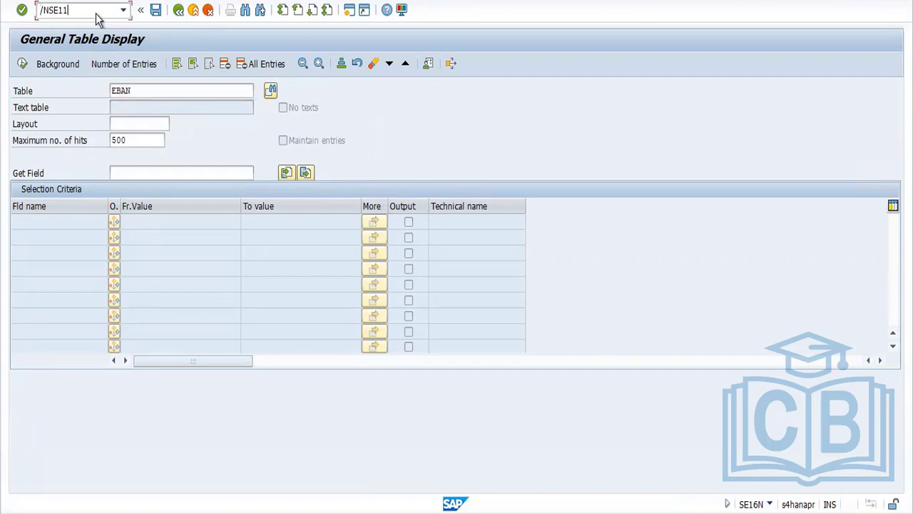
pyautogui.press('Return')
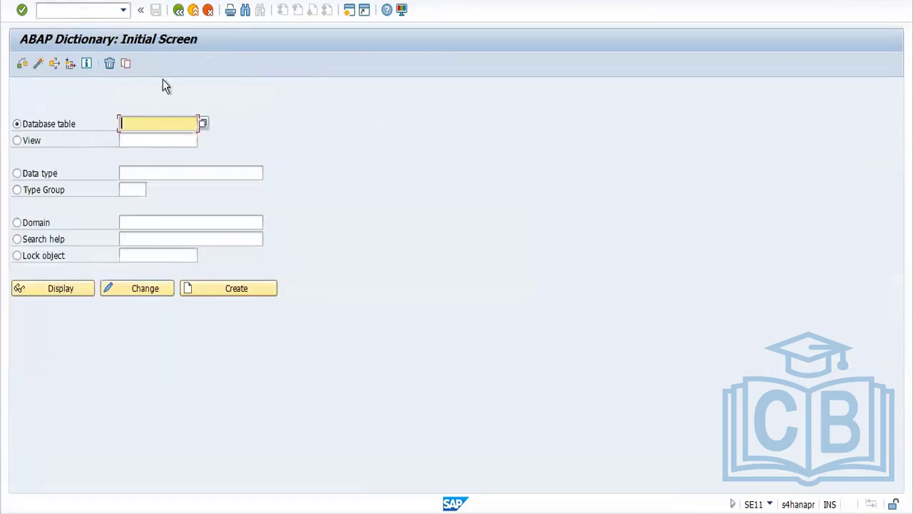
pyautogui.write('EBAN')
pyautogui.hotkey('ctrl', 'a')
pyautogui.click(75, 284)
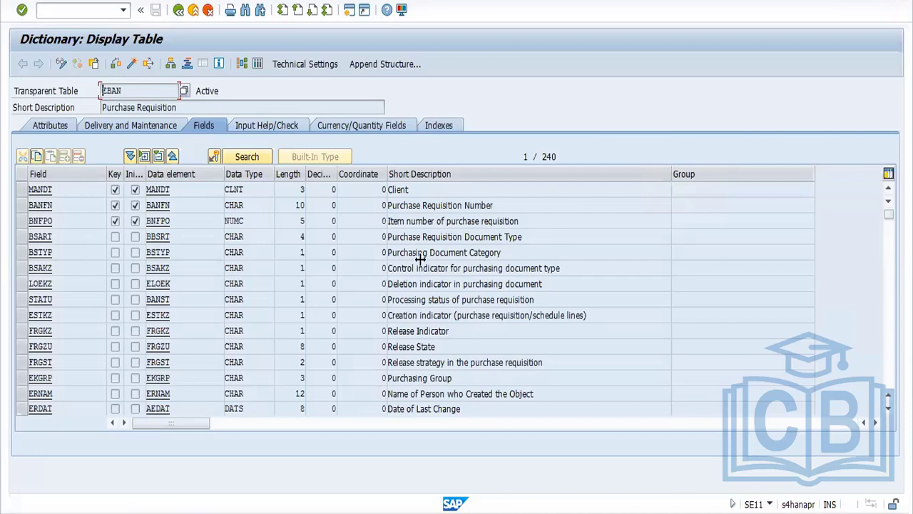
# Examine the field name, data type and length of the Purchase Requisition Document Type row in table EBAN.
pyautogui.click(488, 237)
pyautogui.moveTo(490, 236); pyautogui.dragTo(404, 238)
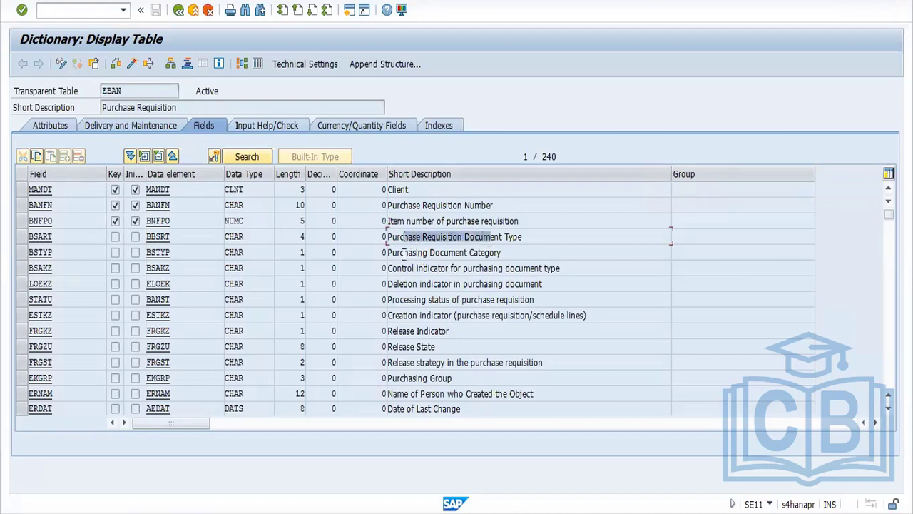
pyautogui.moveTo(61, 238); pyautogui.dragTo(25, 244)
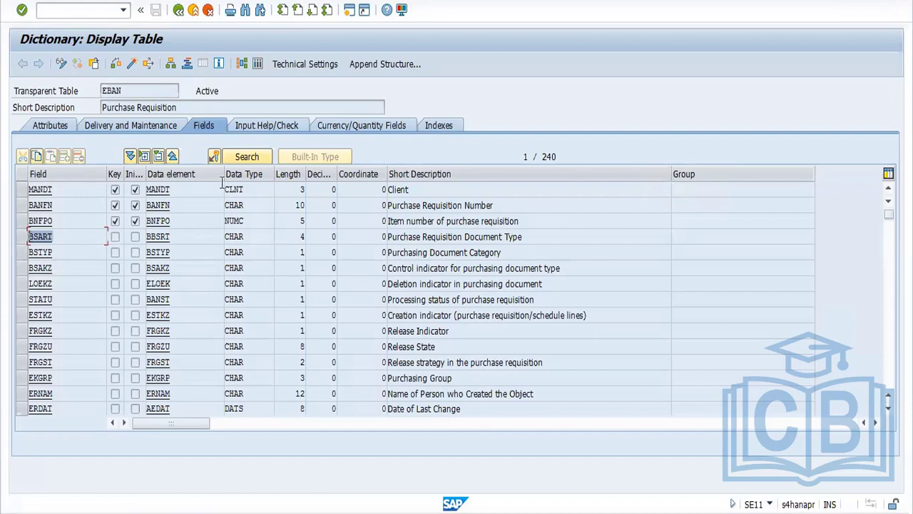
pyautogui.click(226, 239)
pyautogui.doubleClick(226, 240)
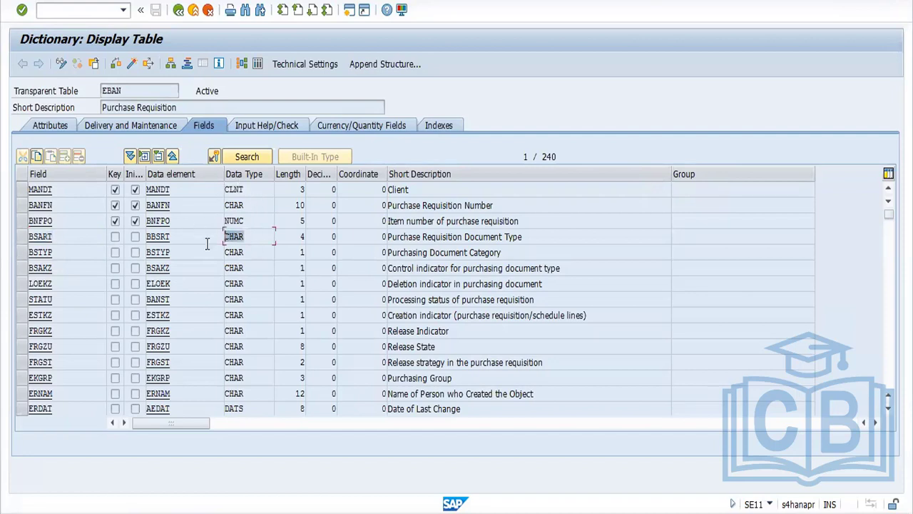
pyautogui.doubleClick(300, 237)
# Return to the PR_DOCTYPE characteristic and set 4 characters with Multiple Values assignment.
pyautogui.hotkey('alt', 'Tab')
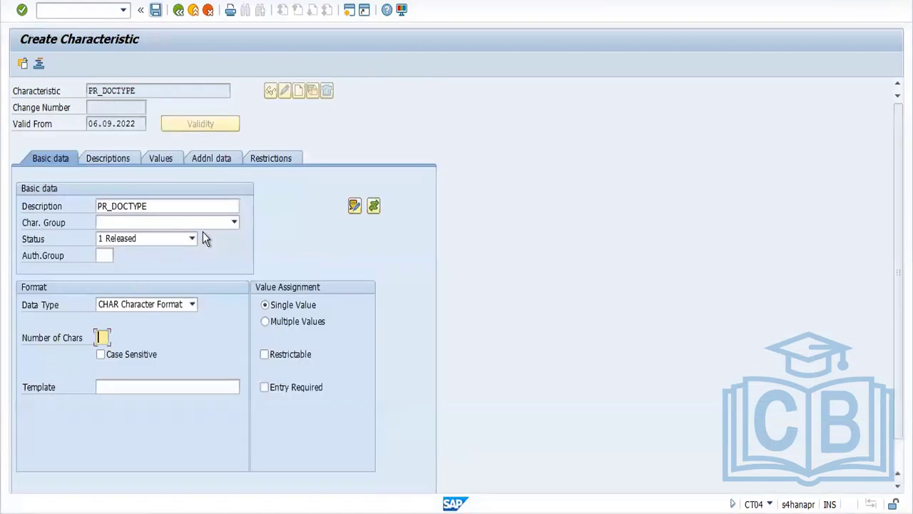
pyautogui.write('4')
pyautogui.click(304, 322)
# Restrict the PR_DOCTYPE characteristic to class type 032.
pyautogui.click(275, 158)
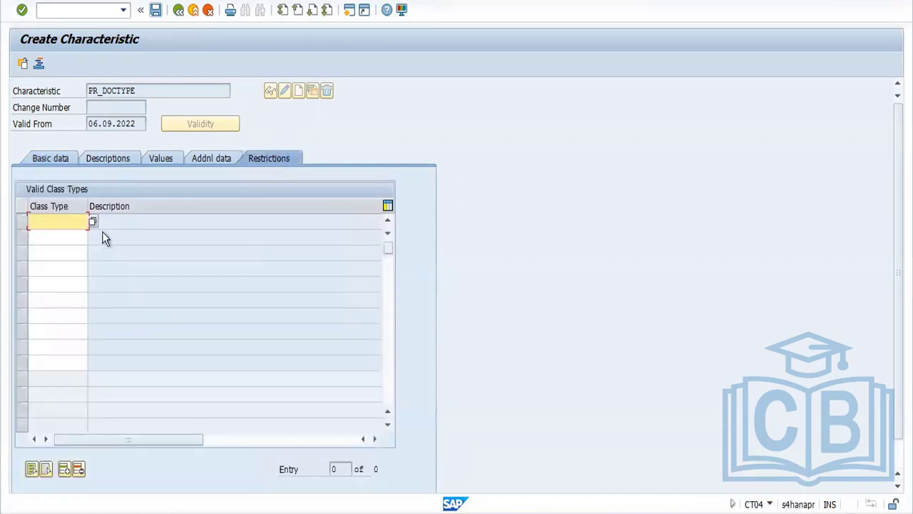
pyautogui.click(57, 220)
pyautogui.write('032')
pyautogui.press('Return')
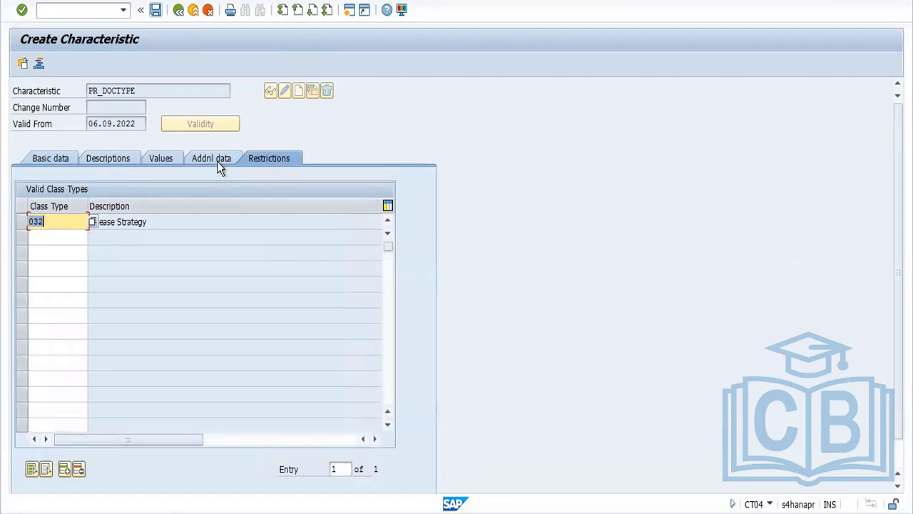
pyautogui.click(141, 224)
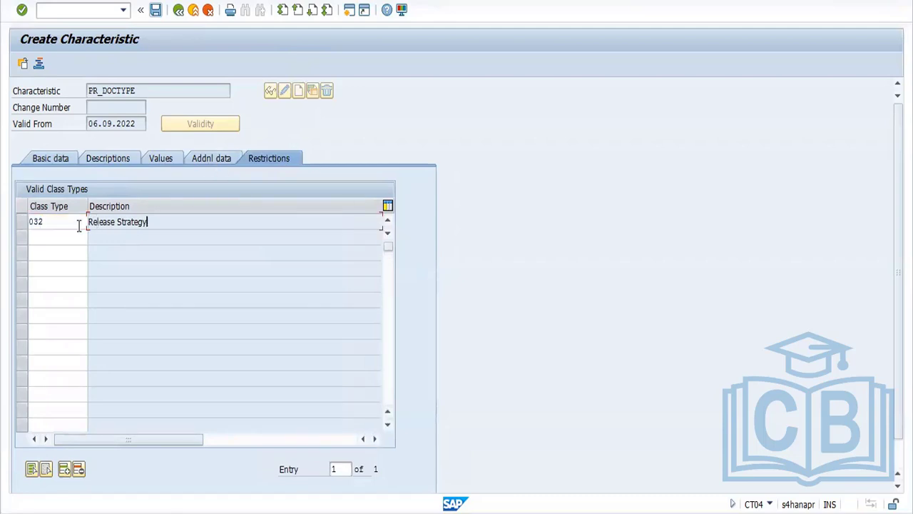
pyautogui.moveTo(115, 224); pyautogui.dragTo(71, 220)
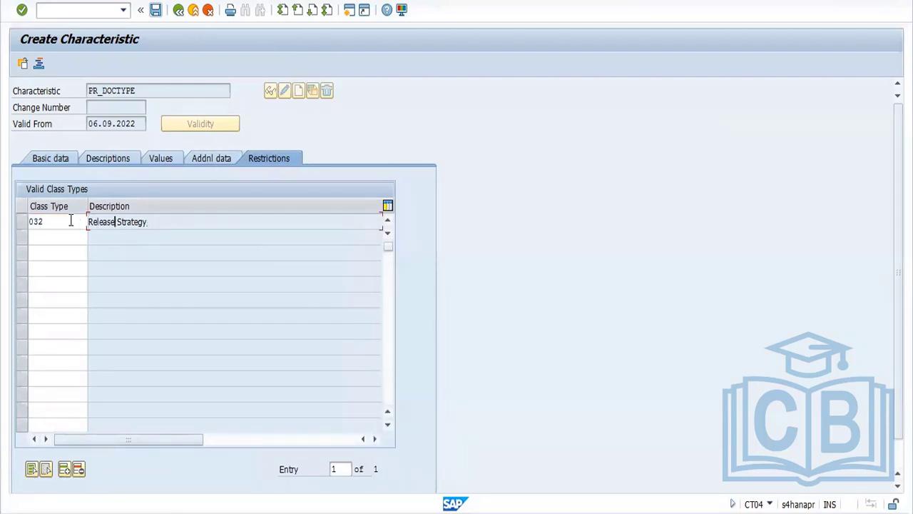
# Reference the characteristic to table CEBAN and field BSART, accept the dictionary format data, and save it.
pyautogui.click(220, 158)
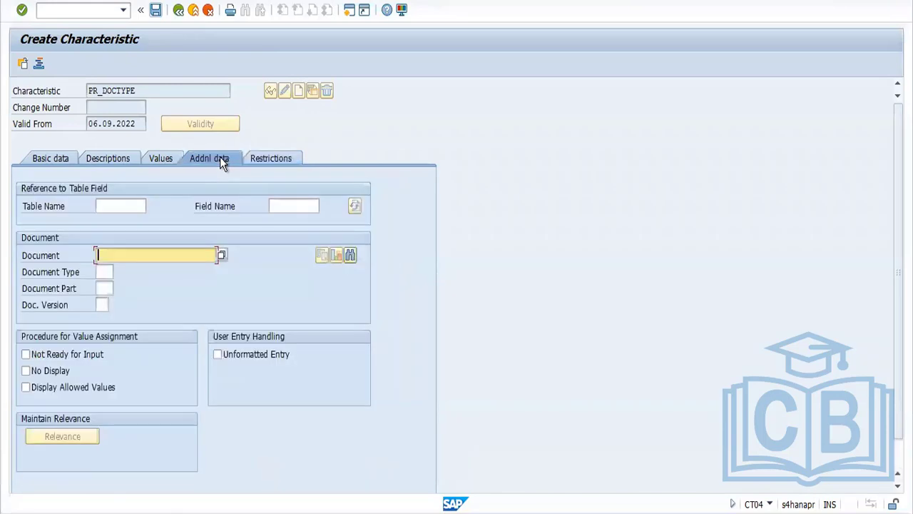
pyautogui.click(114, 207)
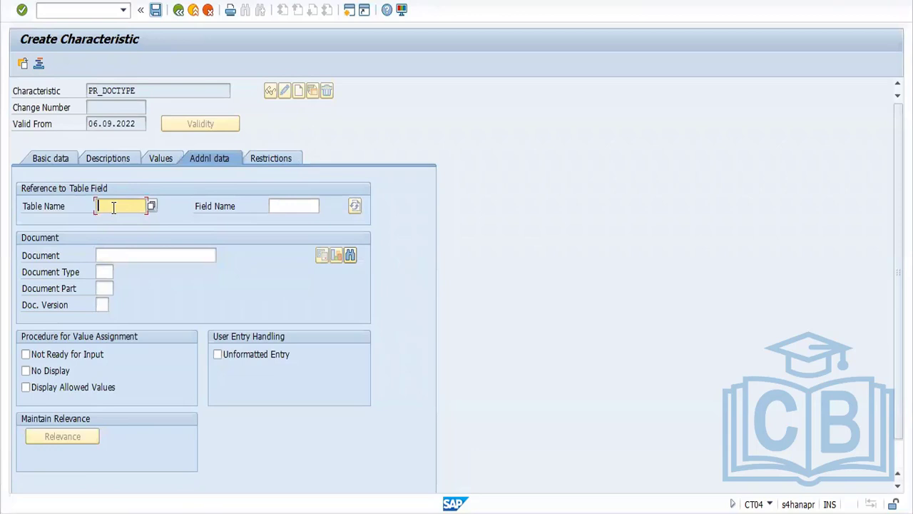
pyautogui.write('C')
pyautogui.write('EBI')
pyautogui.write('AN')
pyautogui.moveTo(100, 203); pyautogui.dragTo(132, 206)
pyautogui.click(291, 207)
pyautogui.write('BSART')
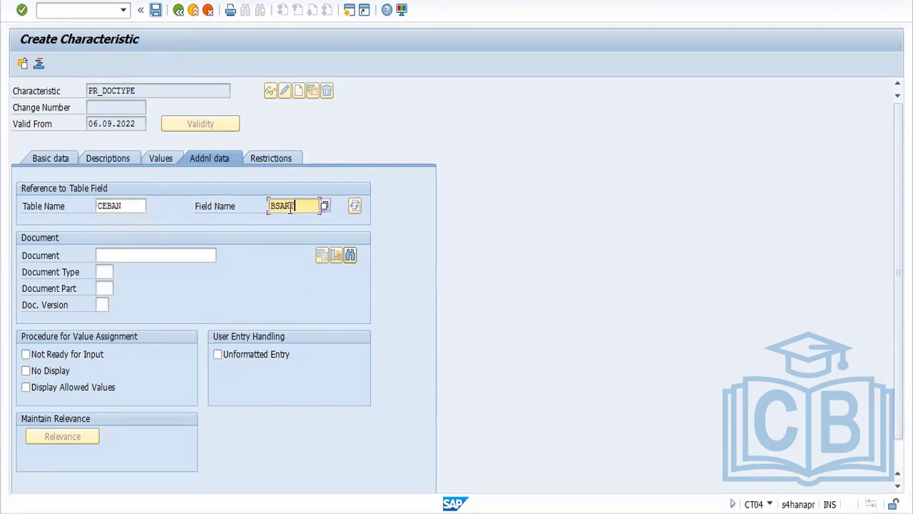
pyautogui.press('Return')
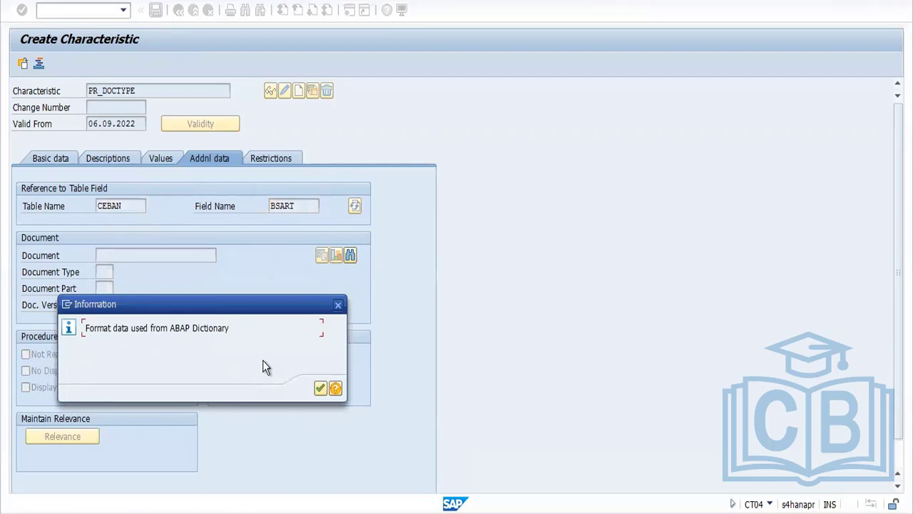
pyautogui.click(319, 389)
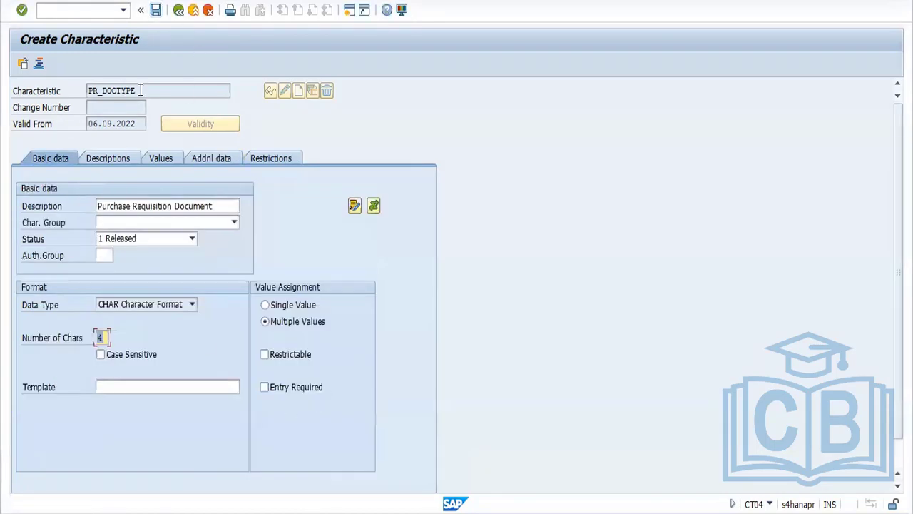
pyautogui.click(157, 10)
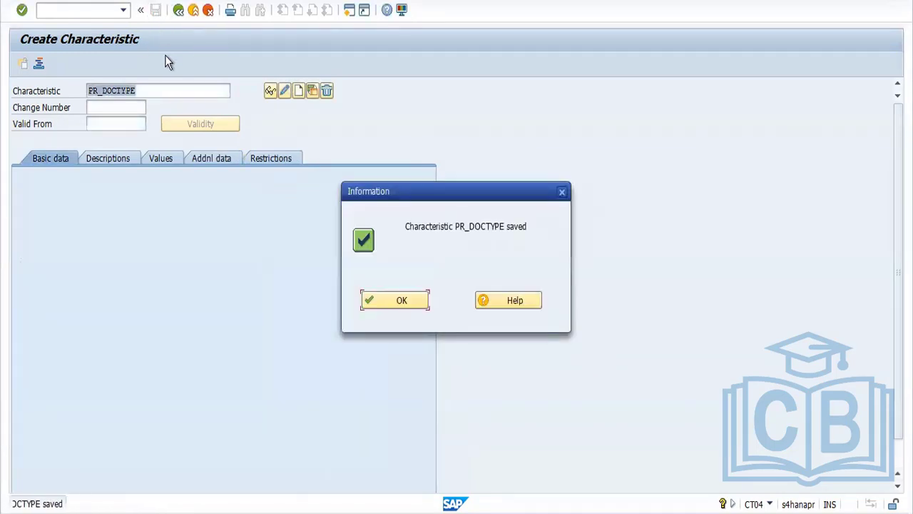
pyautogui.click(421, 303)
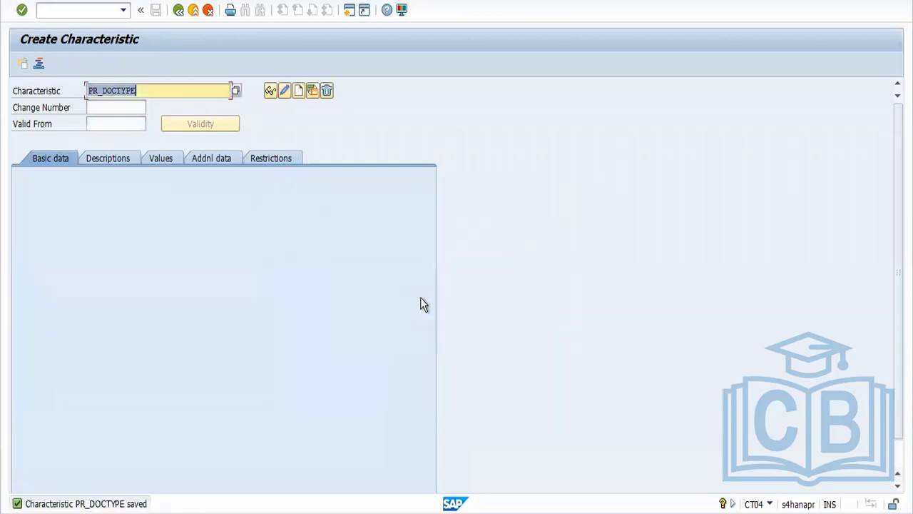
# Start creating another characteristic named PR_PLANT.
pyautogui.click(141, 88)
pyautogui.press('BackSpace')
pyautogui.press('BackSpace')
pyautogui.press('BackSpace')
pyautogui.press('BackSpace')
pyautogui.press('BackSpace')
pyautogui.press('BackSpace')
pyautogui.press('BackSpace')
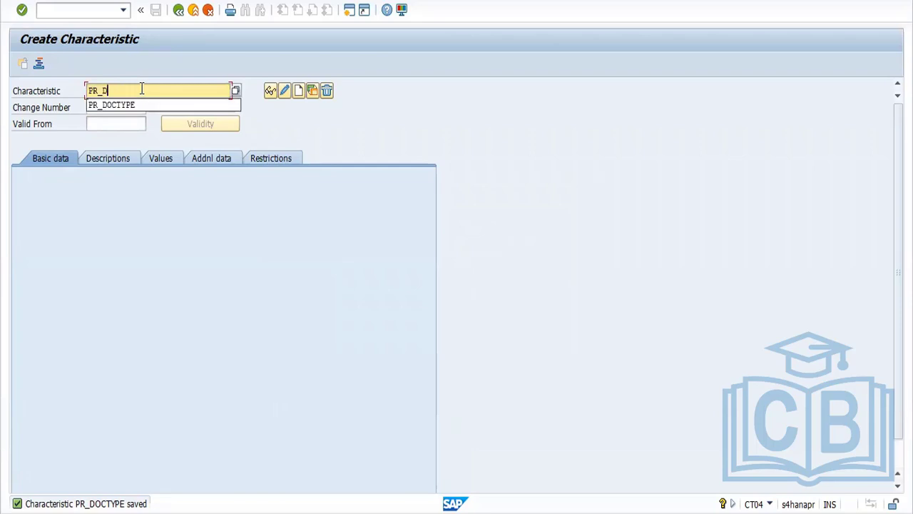
pyautogui.write('Plant')
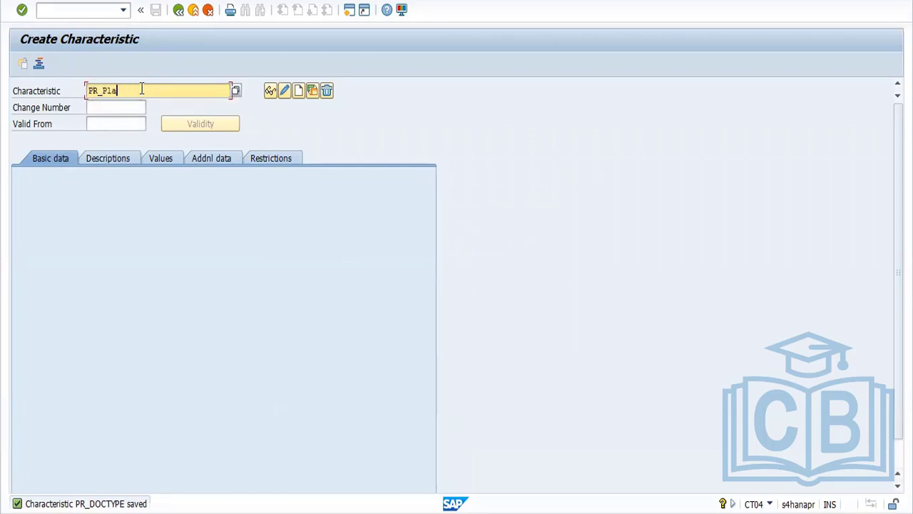
pyautogui.click(299, 94)
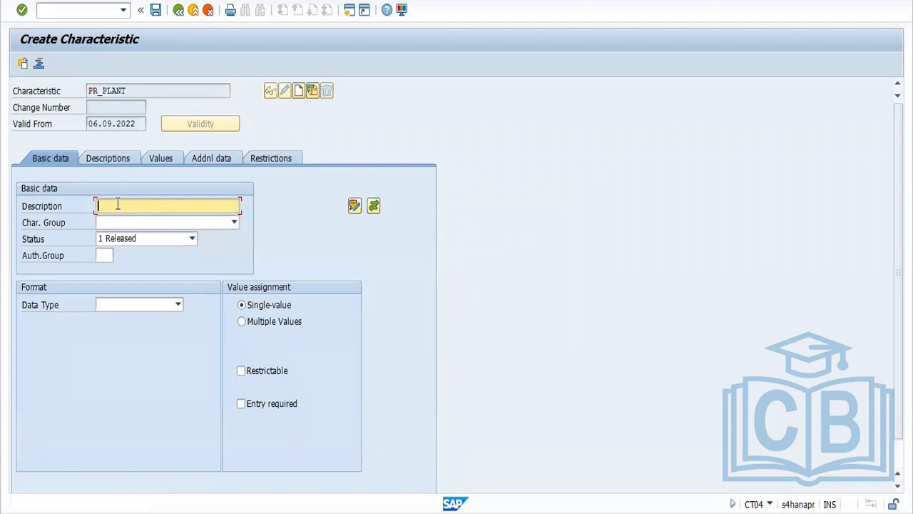
# Enter PR_PLANT as the characteristic's description and set its data type to Character Format.
pyautogui.write('PR_PALN')
pyautogui.write('T')
pyautogui.press('BackSpace')
pyautogui.press('BackSpace')
pyautogui.press('BackSpace')
pyautogui.press('BackSpace')
pyautogui.write('LANT')
pyautogui.click(142, 306)
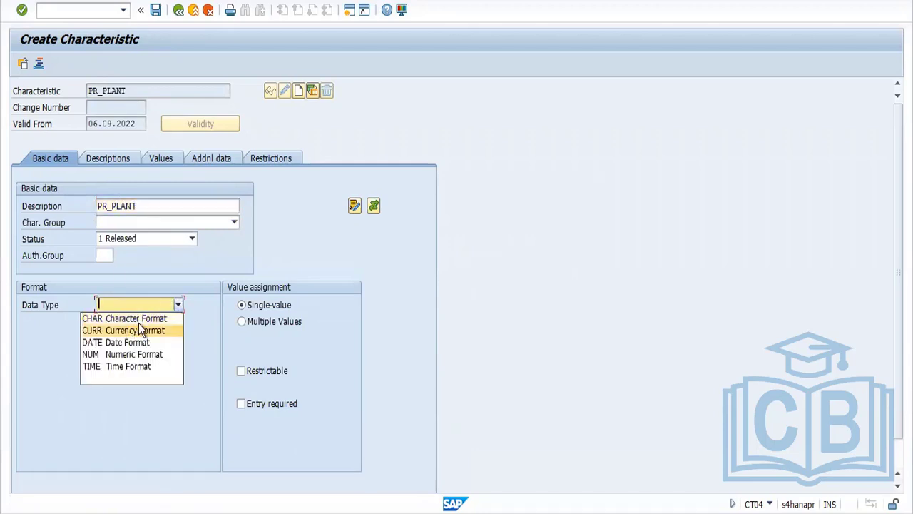
pyautogui.click(138, 320)
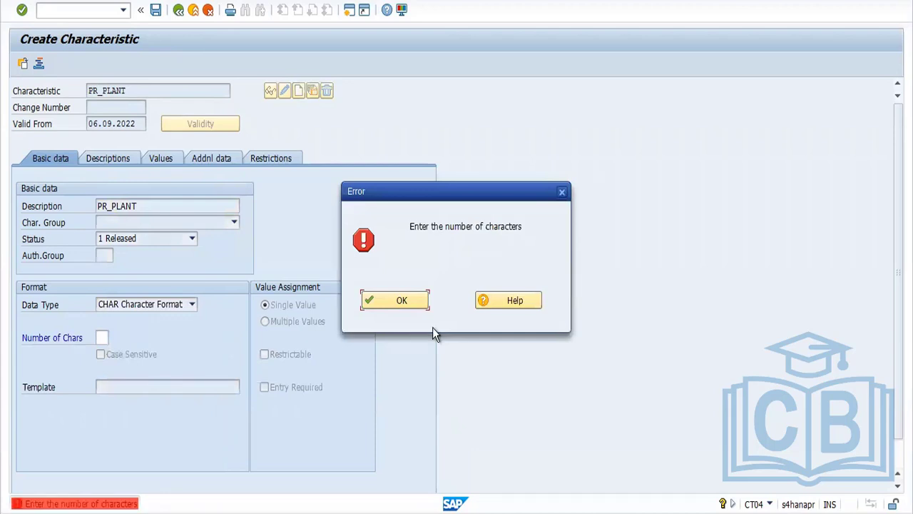
# Set the PR_PLANT characteristic to 4 characters with Multiple Values assignment.
pyautogui.click(399, 302)
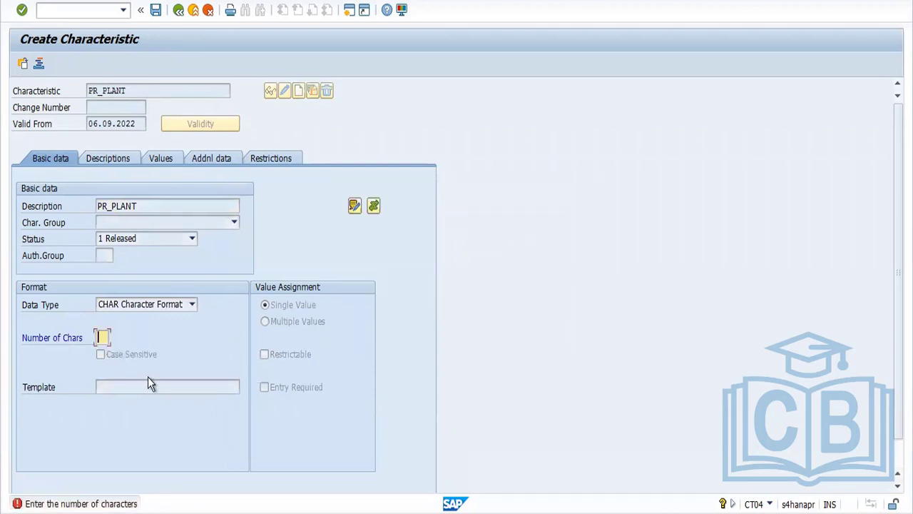
pyautogui.write('4')
pyautogui.press('Return')
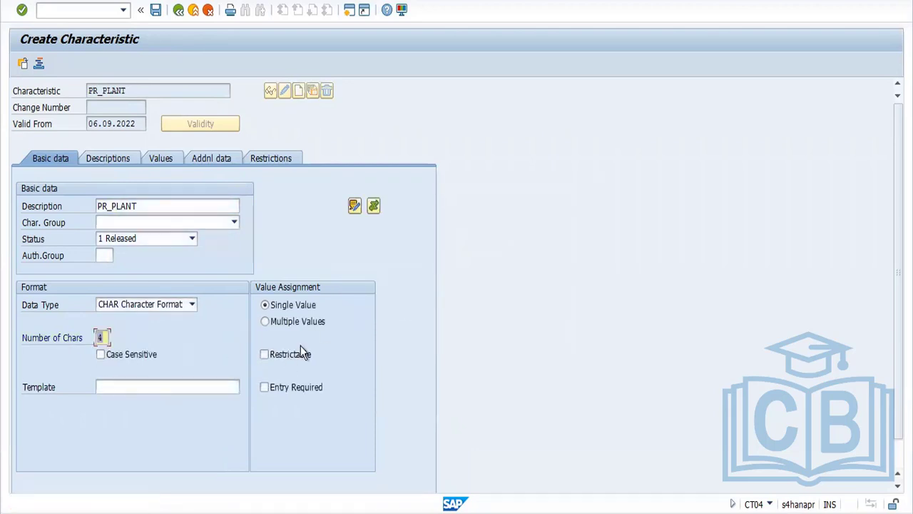
pyautogui.click(267, 322)
pyautogui.press('Return')
# Restrict the PR_PLANT characteristic to class type 032.
pyautogui.click(280, 160)
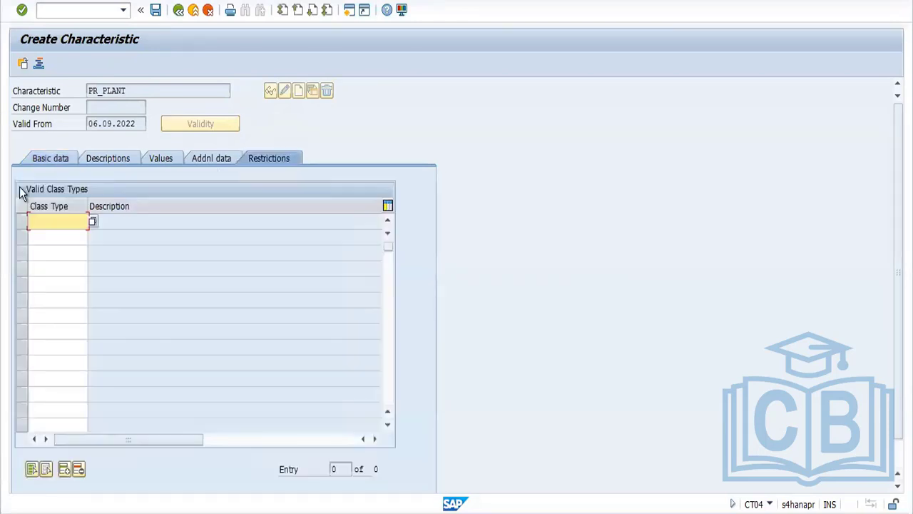
pyautogui.write('032')
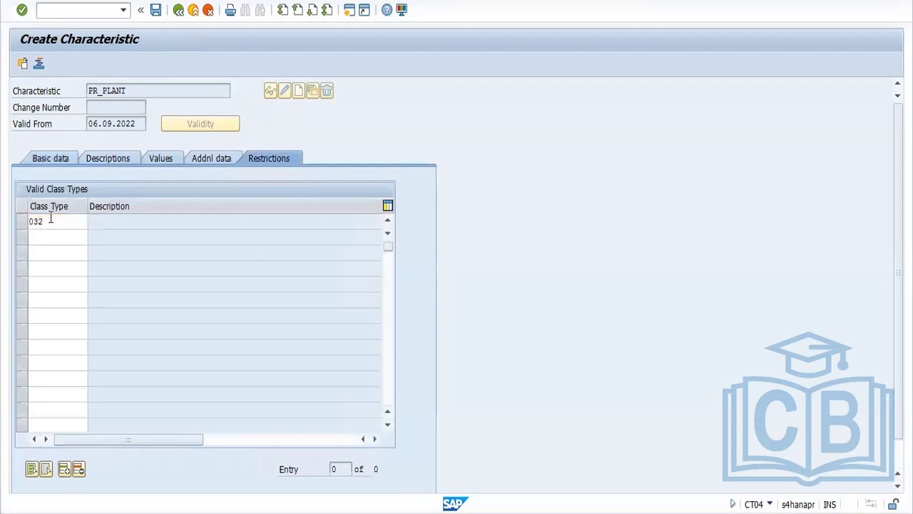
pyautogui.press('Return')
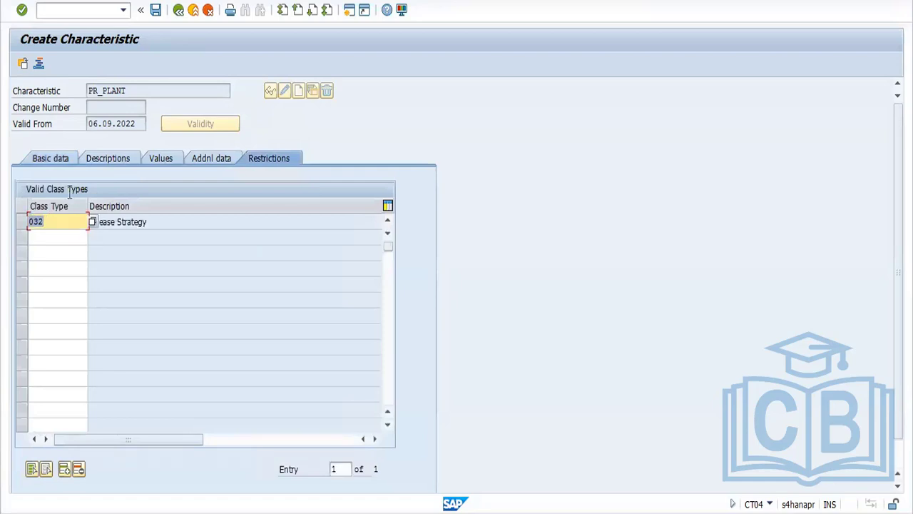
# Reference the PR_PLANT characteristic to table CEBAN and field WERKS.
pyautogui.click(203, 162)
pyautogui.click(125, 206)
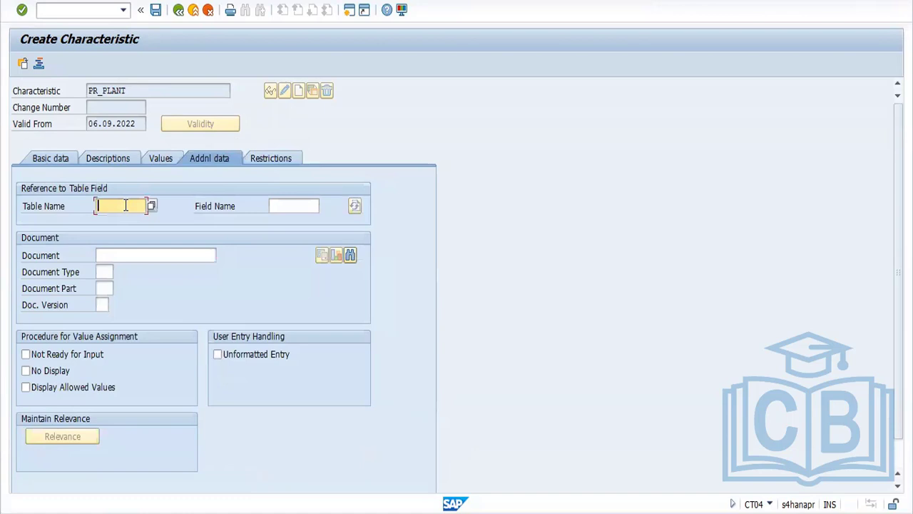
pyautogui.write('CEBAN')
pyautogui.click(281, 204)
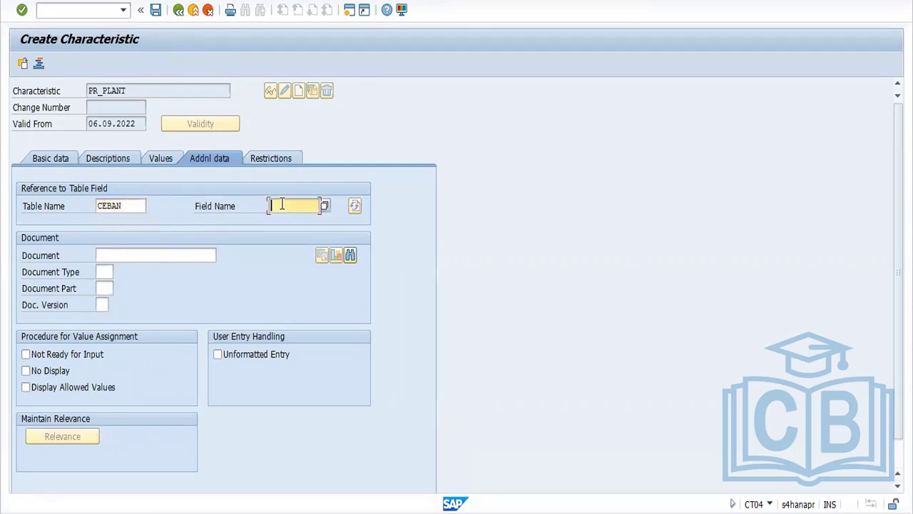
pyautogui.write('WERKS')
# Search the EBAN table's field list for PLANT, check the WERKS field's data type and length, and return to the characteristic.
pyautogui.click(204, 512)
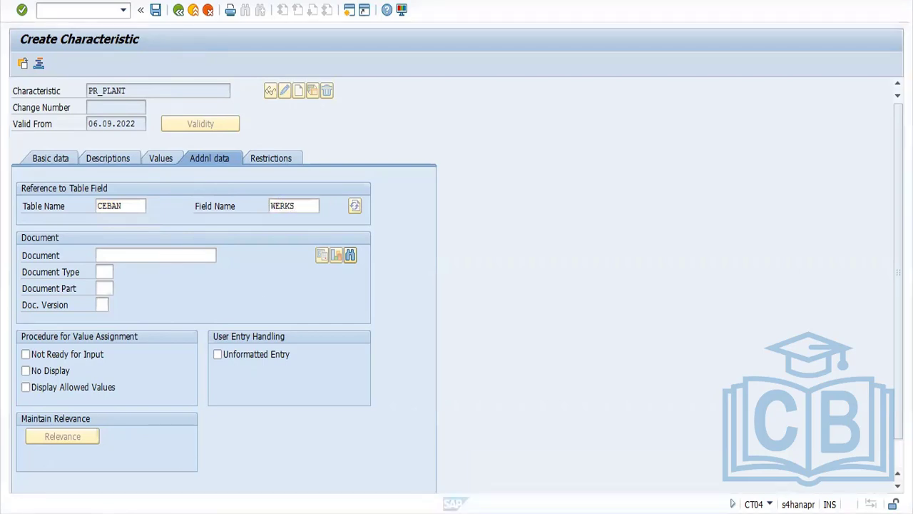
pyautogui.click(368, 471)
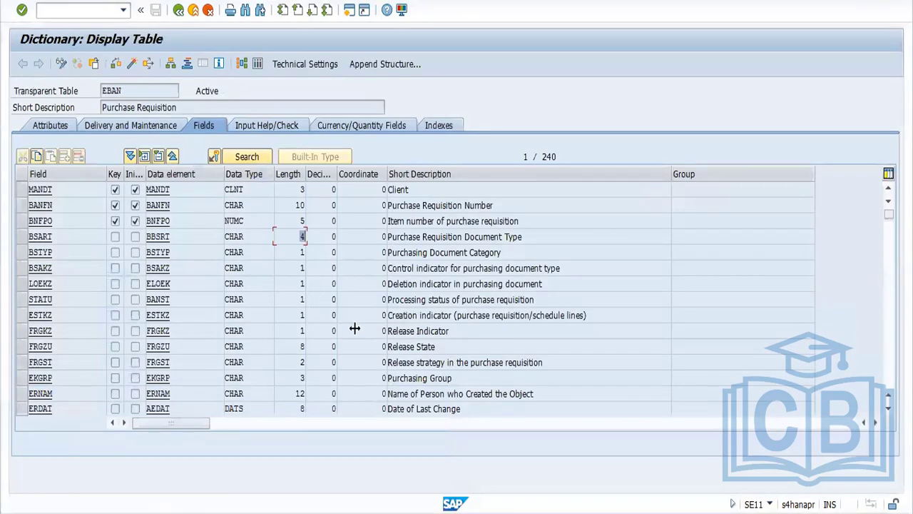
pyautogui.hotkey('ctrl', 'f')
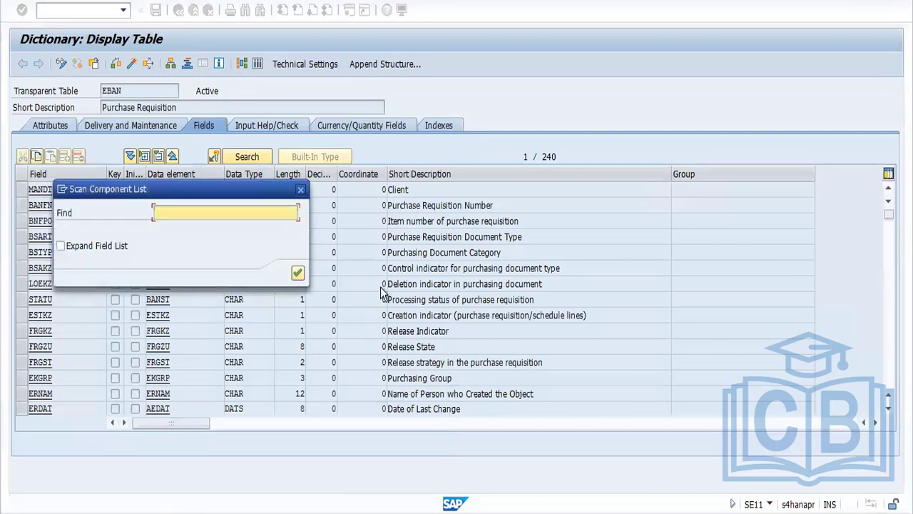
pyautogui.write('PLANT')
pyautogui.press('Return')
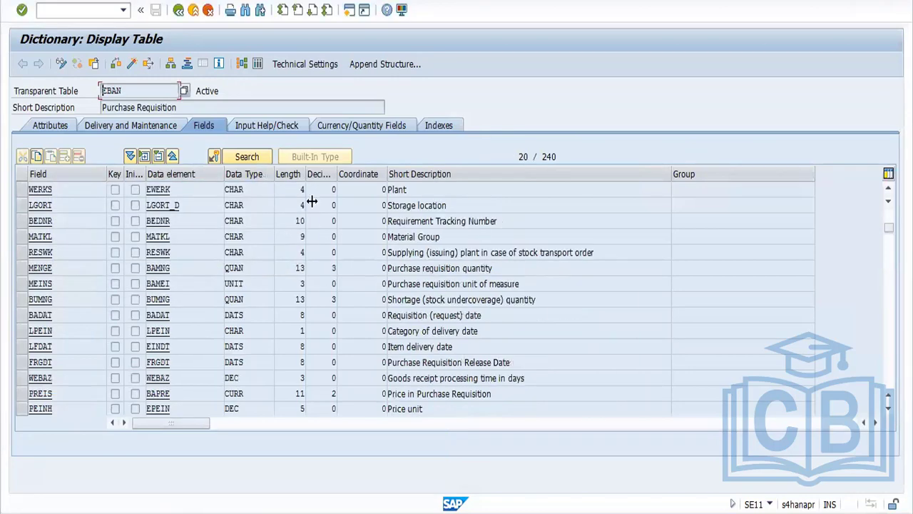
pyautogui.doubleClick(40, 189)
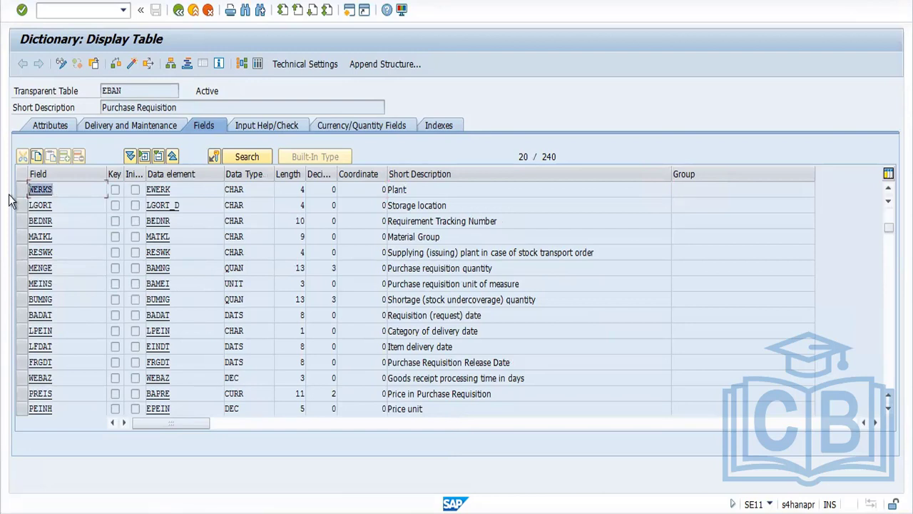
pyautogui.doubleClick(251, 191)
pyautogui.doubleClick(302, 190)
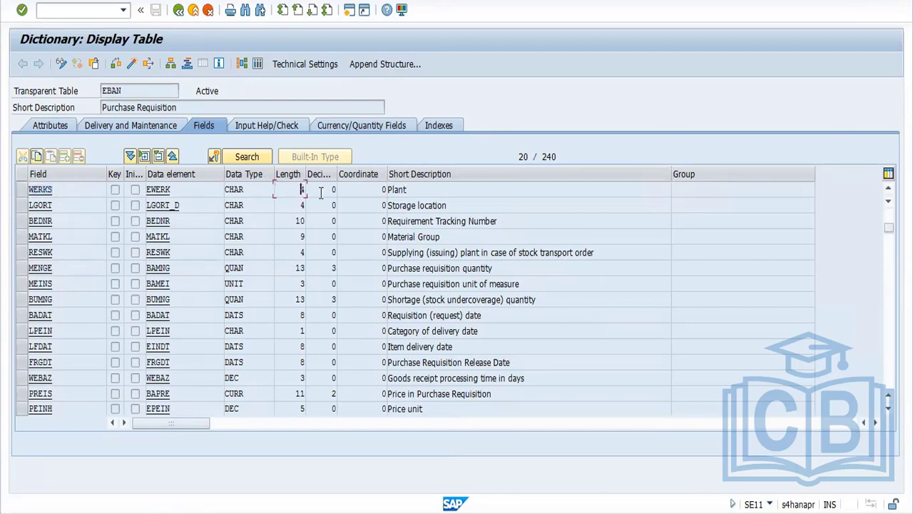
pyautogui.hotkey('alt', 'Tab')
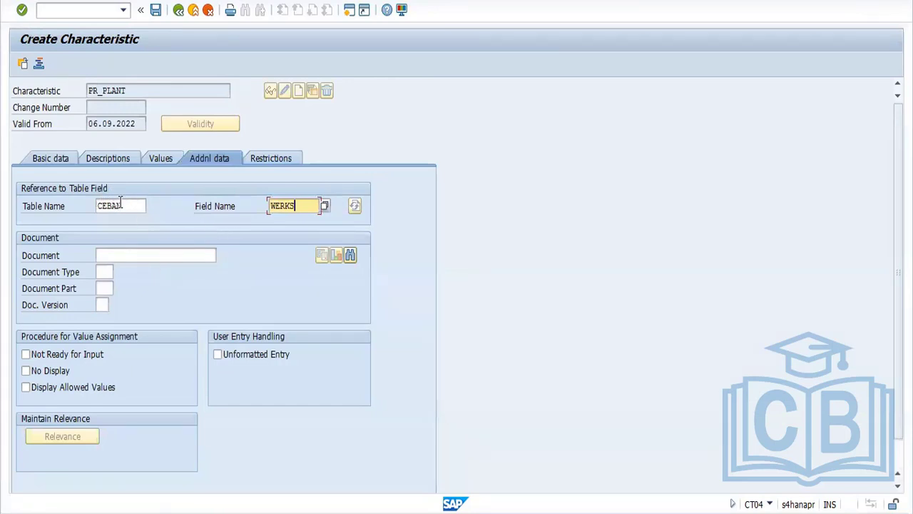
# Accept the dictionary format data for PR_PLANT, review its class type restriction, and save the characteristic.
pyautogui.press('Return')
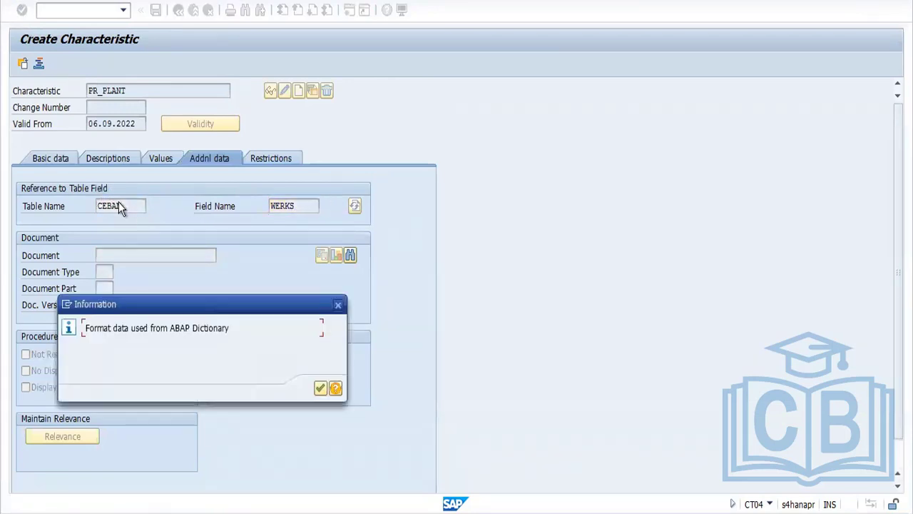
pyautogui.click(321, 388)
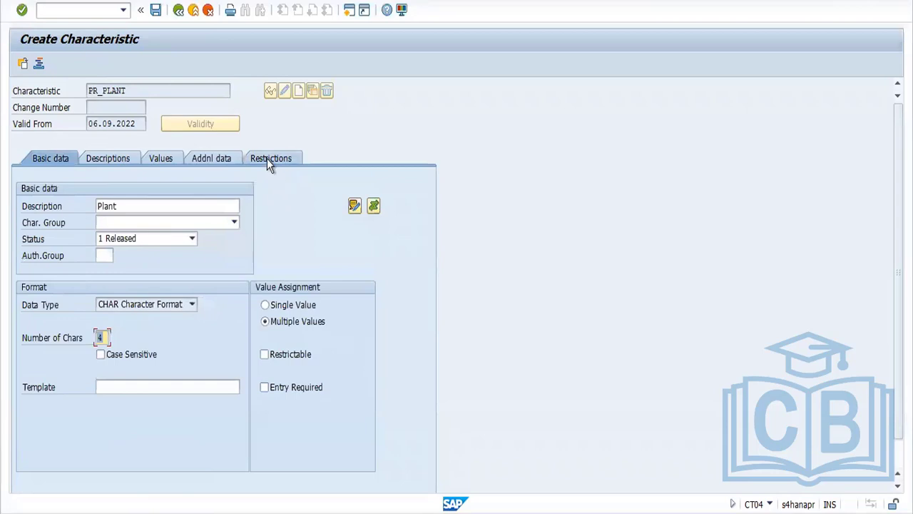
pyautogui.click(267, 159)
pyautogui.click(156, 9)
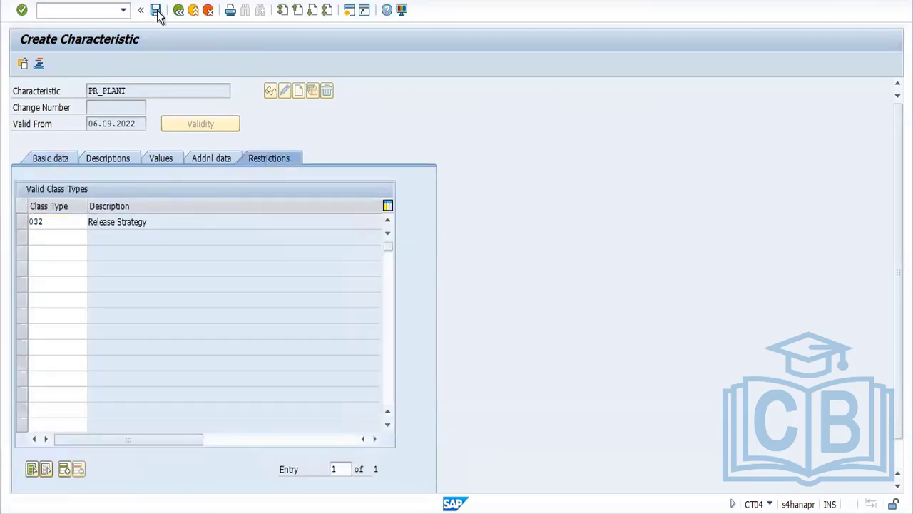
pyautogui.click(394, 301)
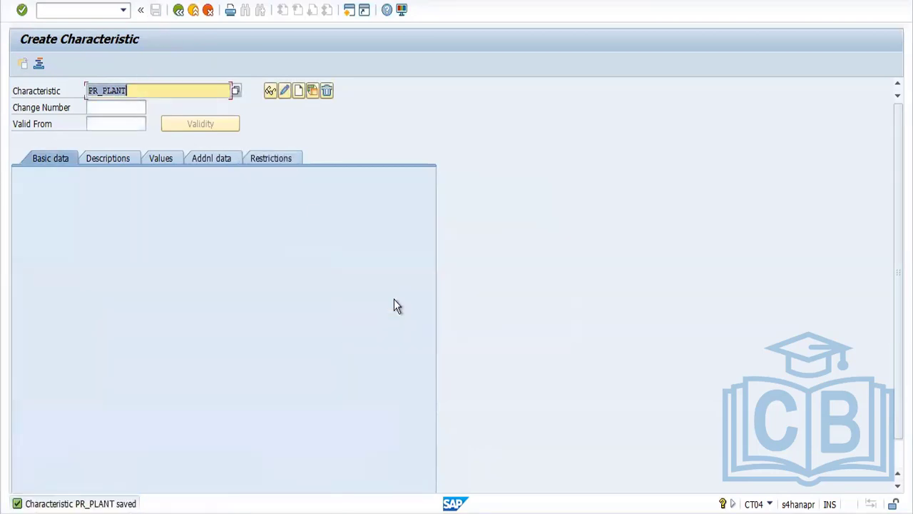
# Start creating another characteristic named PR_VALUES.
pyautogui.click(135, 91)
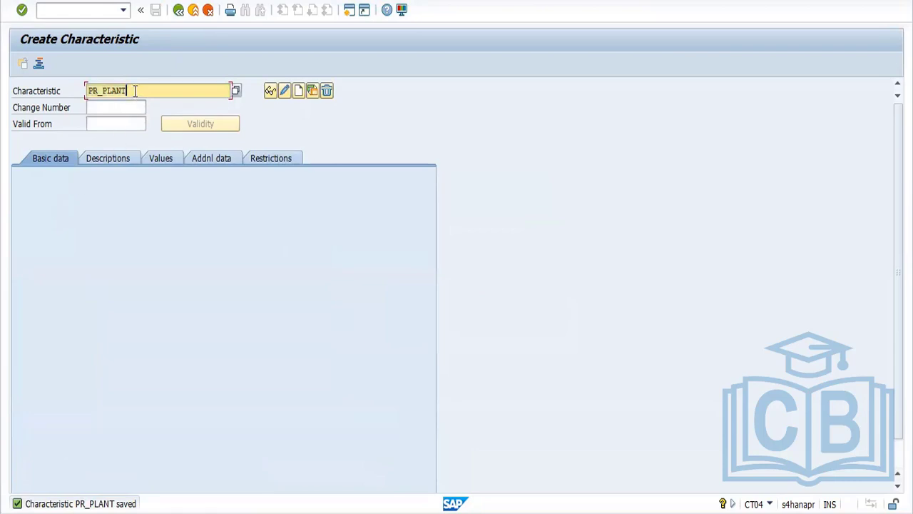
pyautogui.press('BackSpace')
pyautogui.press('BackSpace')
pyautogui.press('BackSpace')
pyautogui.press('BackSpace')
pyautogui.press('BackSpace')
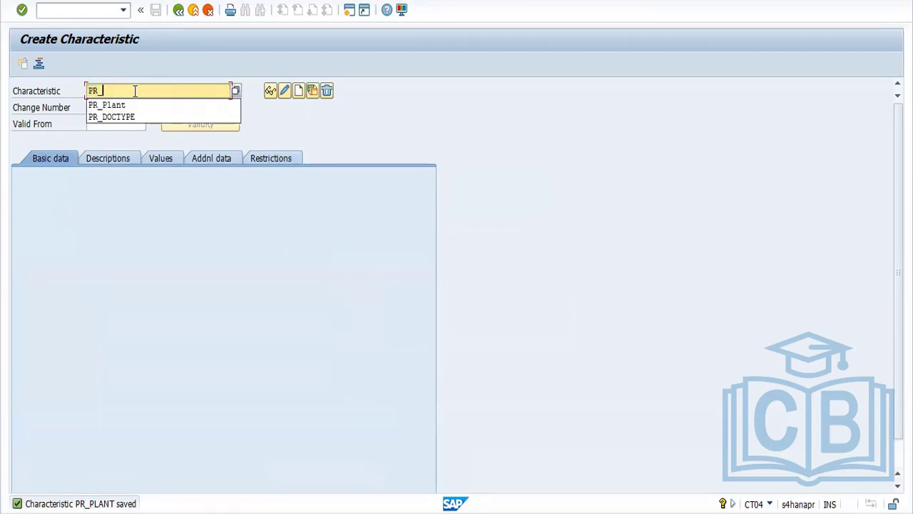
pyautogui.write('VALUES')
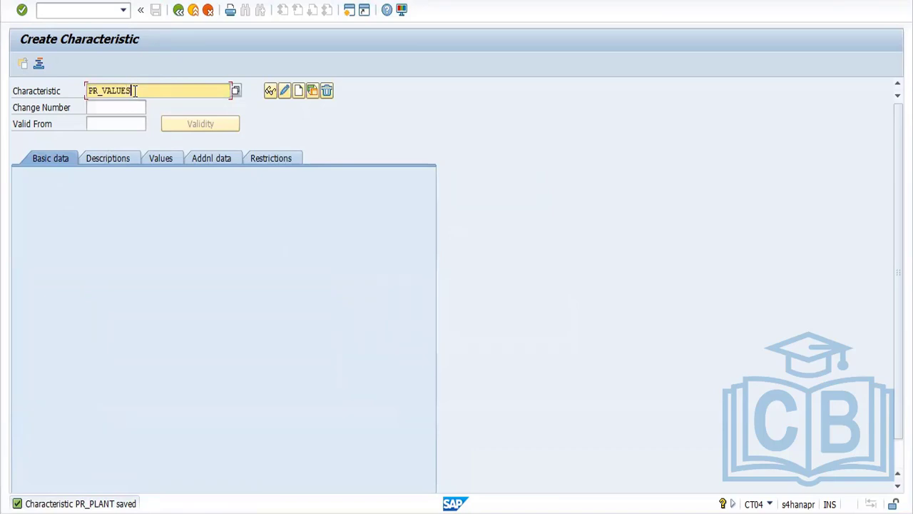
pyautogui.click(297, 91)
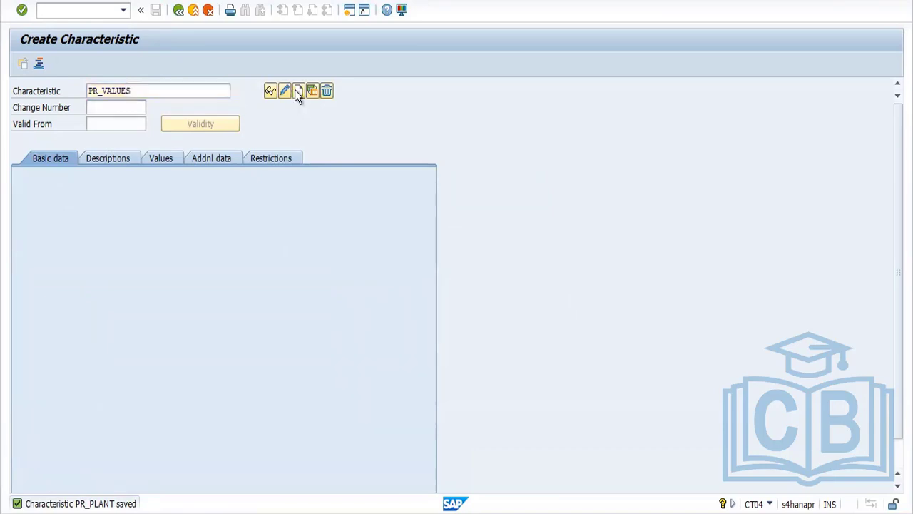
# Enter PR_VALUES as the description and set the data type to Currency Format.
pyautogui.click(147, 212)
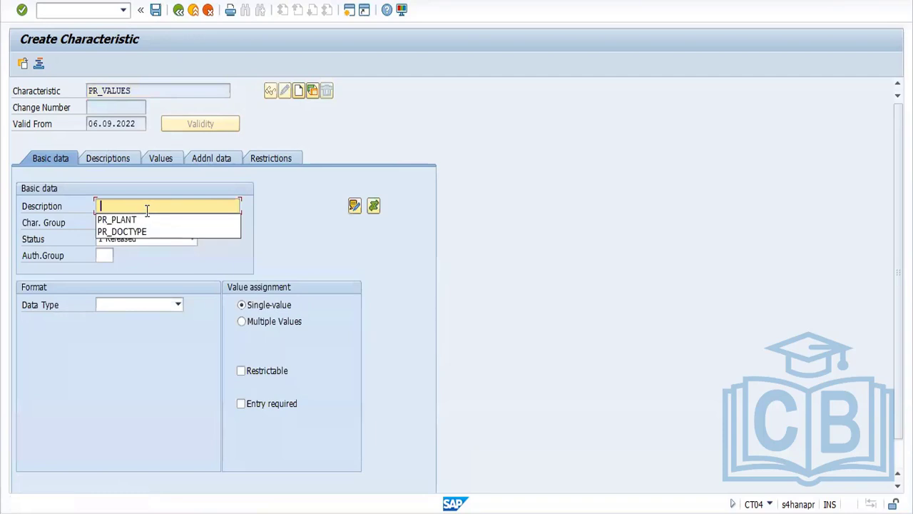
pyautogui.write('PR_VALU')
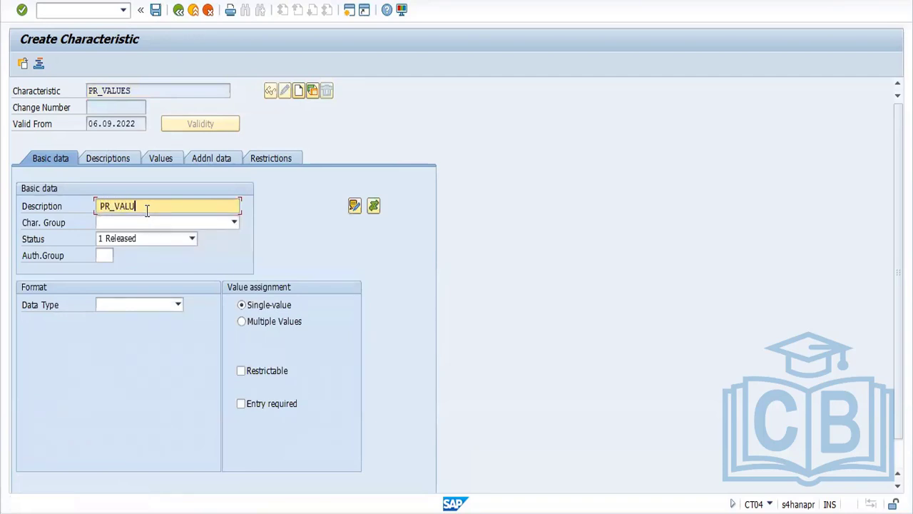
pyautogui.write('ES')
pyautogui.click(179, 305)
pyautogui.click(159, 332)
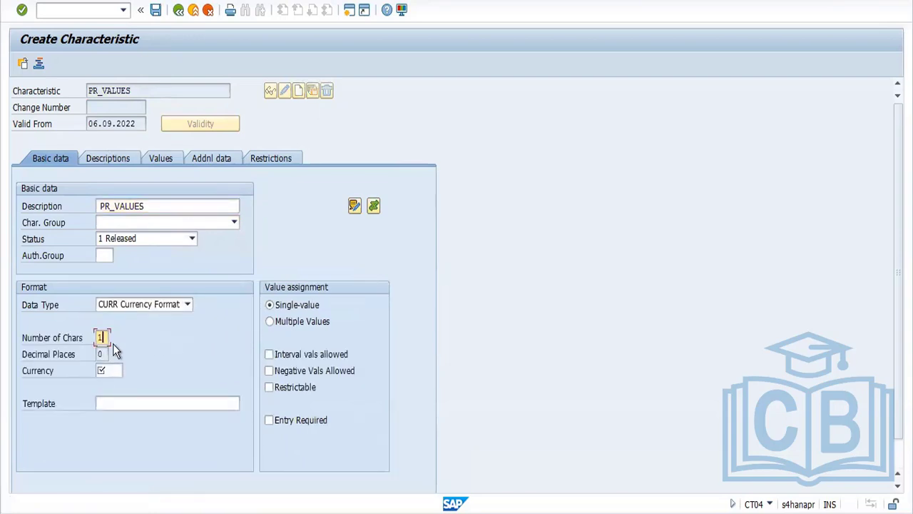
# Set PR_VALUES to 13 characters in currency INR, with Multiple Values assignment and interval values allowed.
pyautogui.click(111, 372)
pyautogui.write('INR')
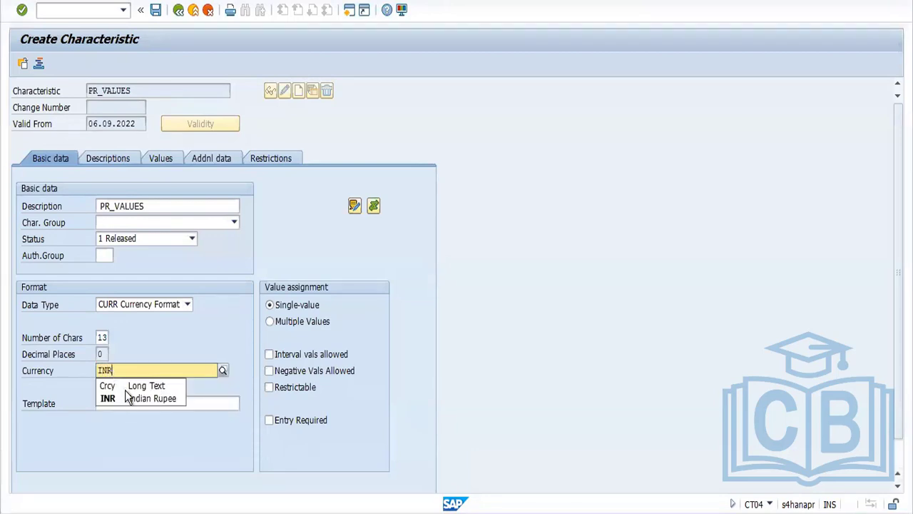
pyautogui.click(129, 396)
pyautogui.click(281, 321)
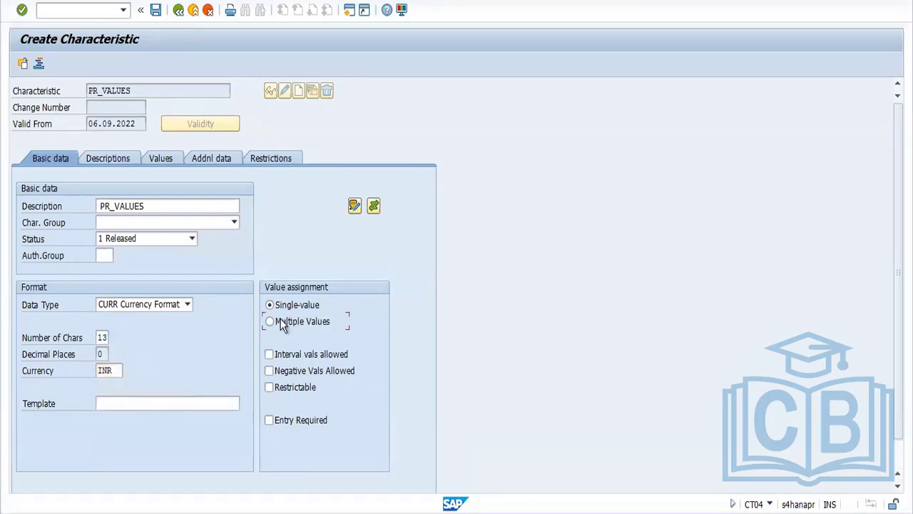
pyautogui.click(271, 355)
# Restrict the PR_VALUES characteristic to class type 032.
pyautogui.click(279, 162)
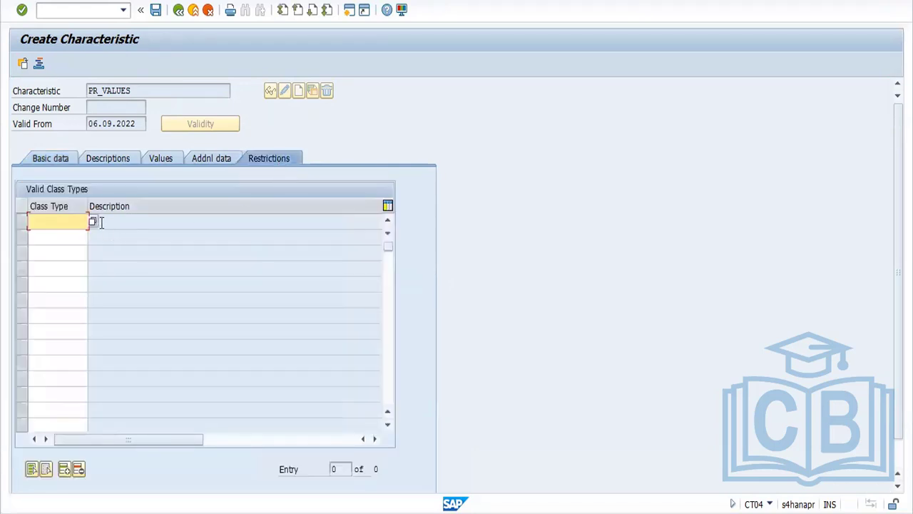
pyautogui.write('032')
pyautogui.press('Return')
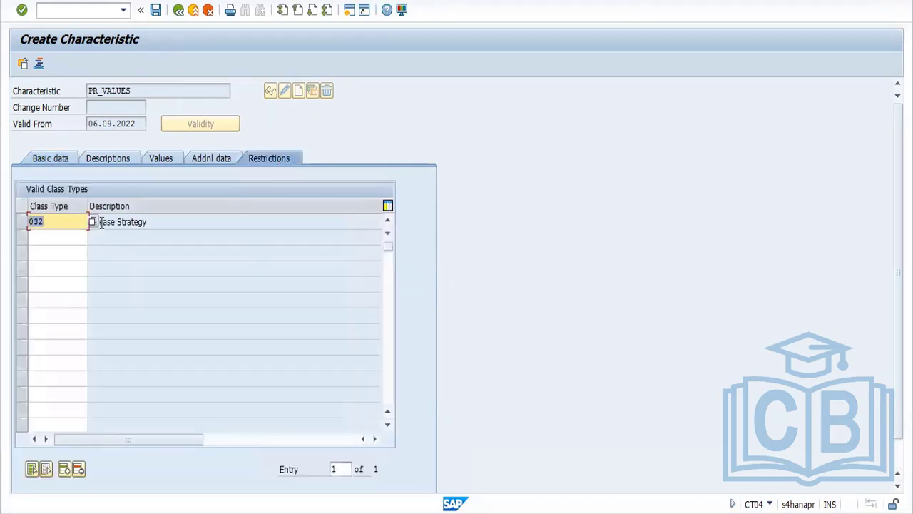
# Reference the PR_VALUES characteristic to table CEBAN and field GFWRT, and accept the dictionary format data.
pyautogui.click(219, 158)
pyautogui.click(115, 206)
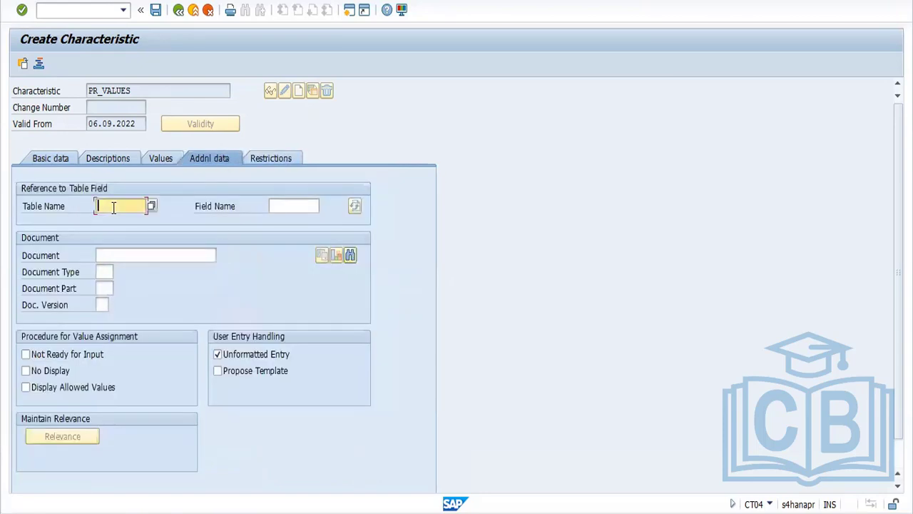
pyautogui.click(115, 218)
pyautogui.click(294, 205)
pyautogui.write('G')
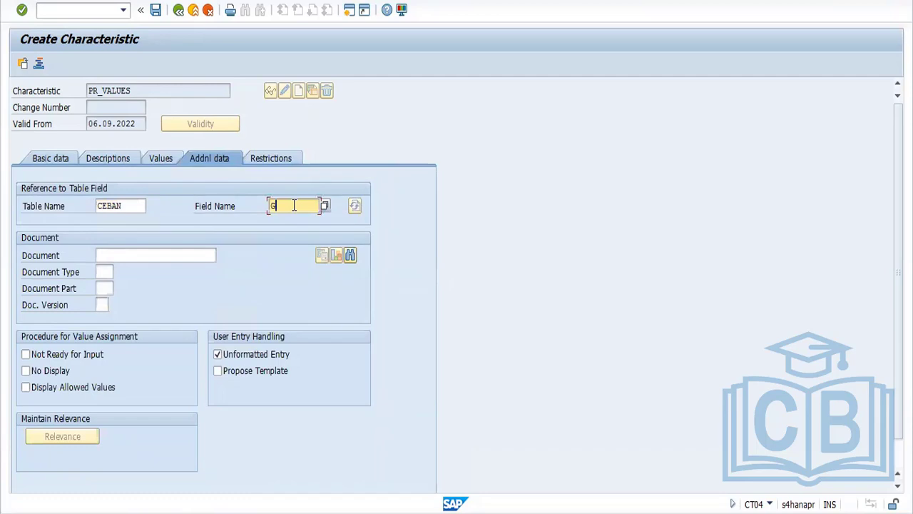
pyautogui.write('FWRT')
pyautogui.press('Return')
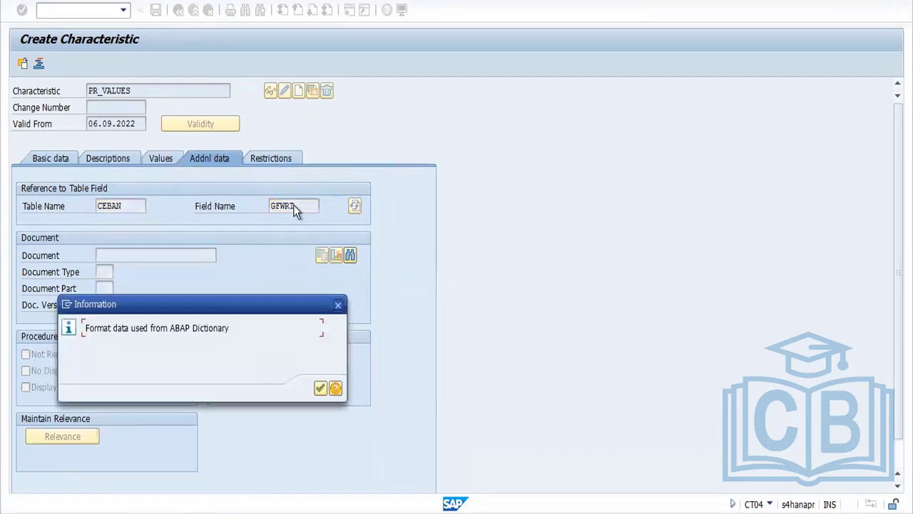
pyautogui.click(319, 389)
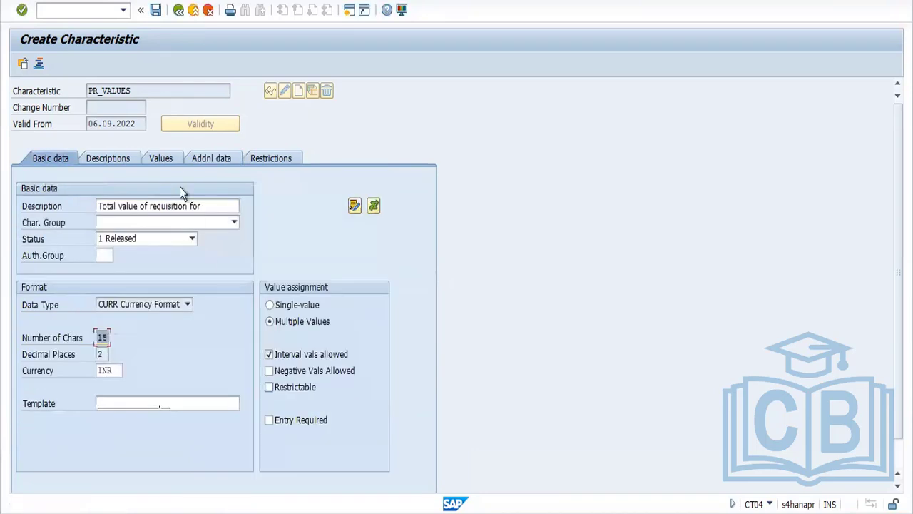
# Save the PR_VALUES characteristic and return to the customizing activity list.
pyautogui.click(163, 160)
pyautogui.click(90, 156)
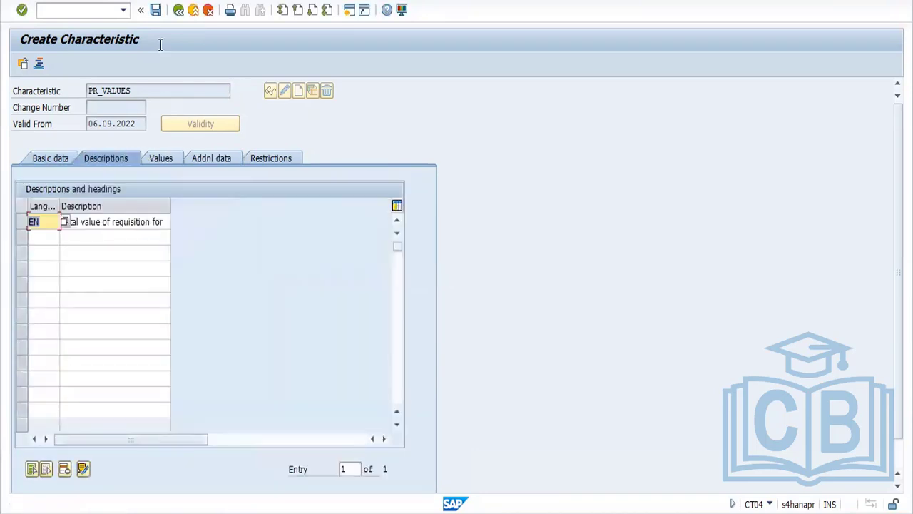
pyautogui.click(155, 10)
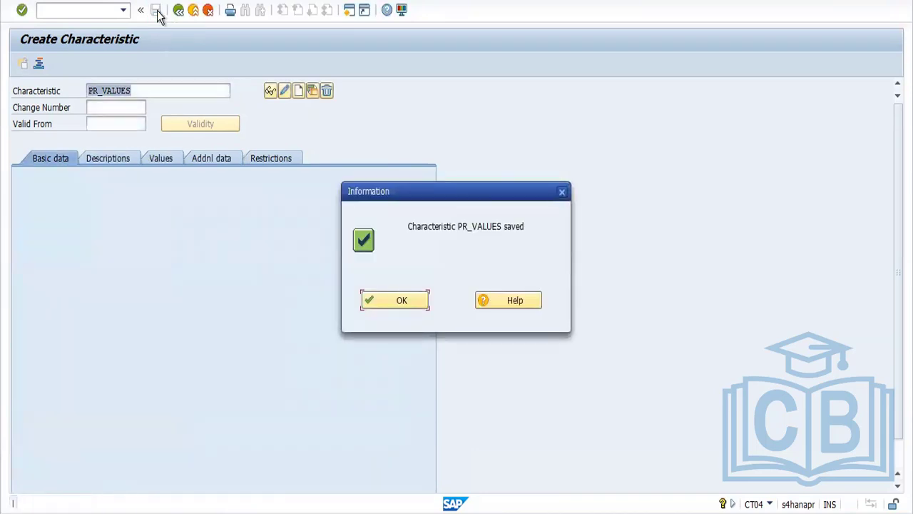
pyautogui.click(398, 302)
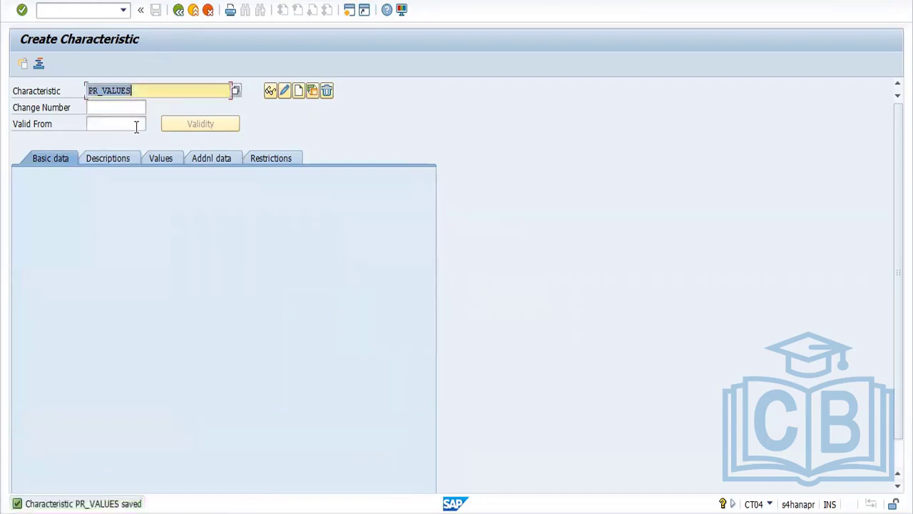
pyautogui.click(178, 12)
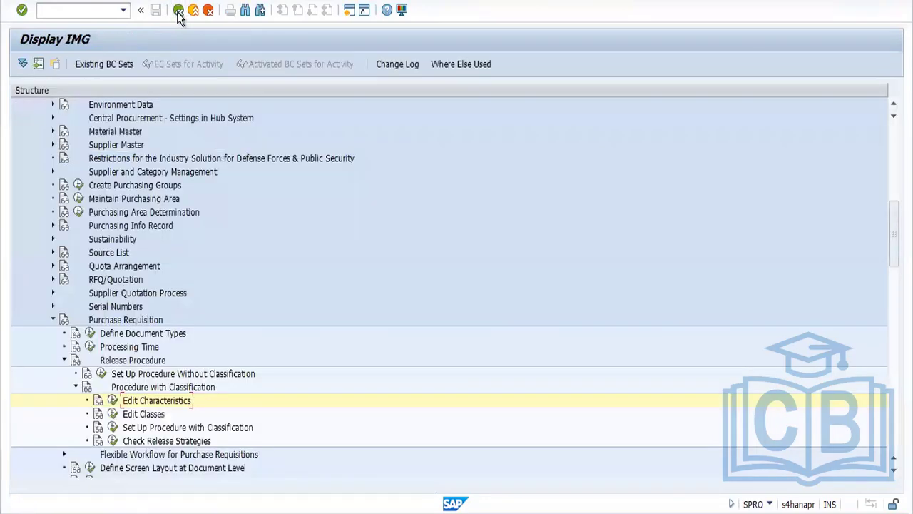
# Create class PR_CLASS of class type 032 with the description PR_CLASS, and open its characteristic assignments.
pyautogui.click(112, 415)
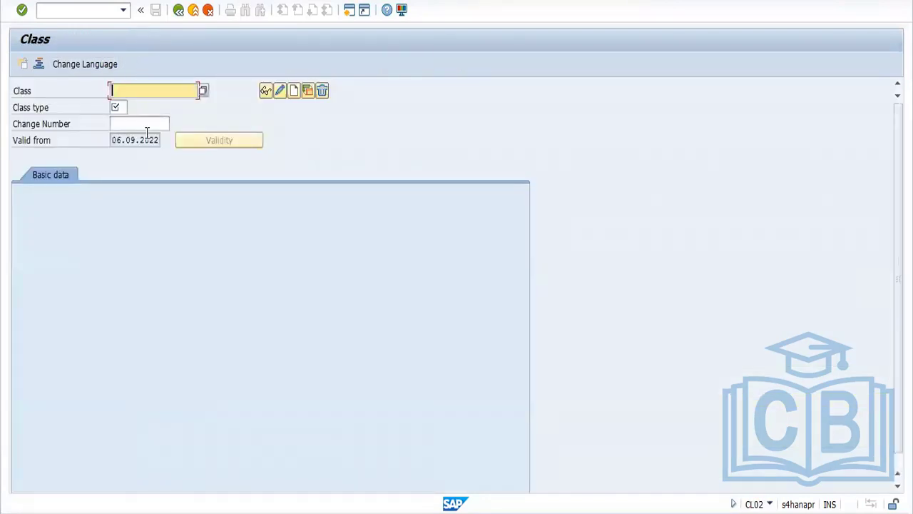
pyautogui.write('FF')
pyautogui.write('_CLASS')
pyautogui.press('Tab')
pyautogui.press('Tab')
pyautogui.press('Tab')
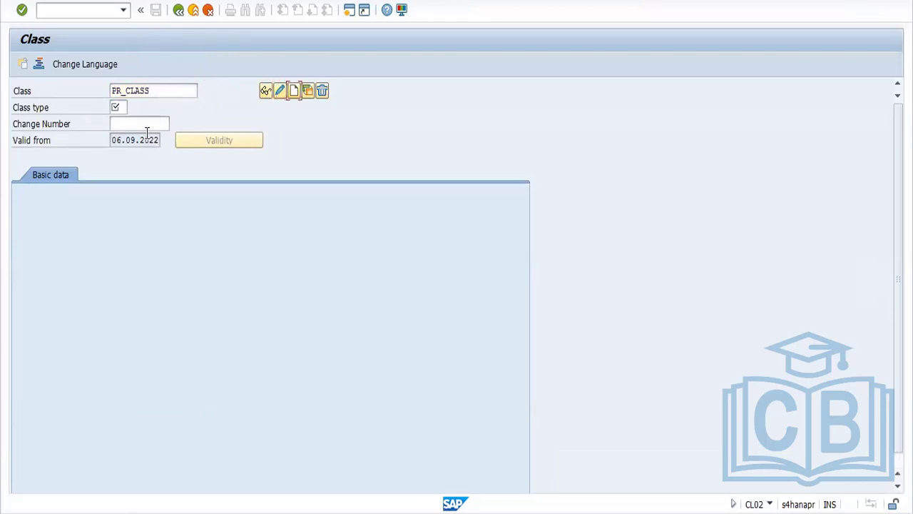
pyautogui.press('Tab')
pyautogui.press('Tab')
pyautogui.press('Tab')
pyautogui.write('032')
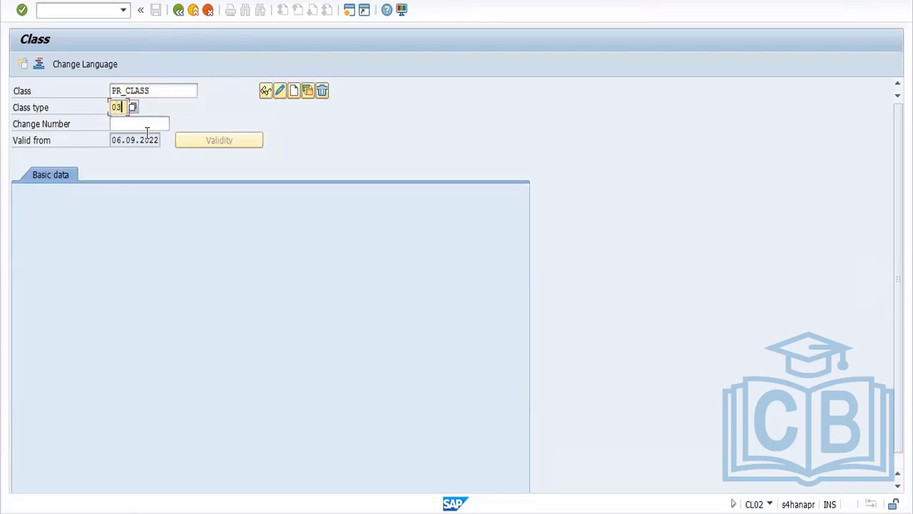
pyautogui.click(294, 91)
pyautogui.write('PR_CLASS')
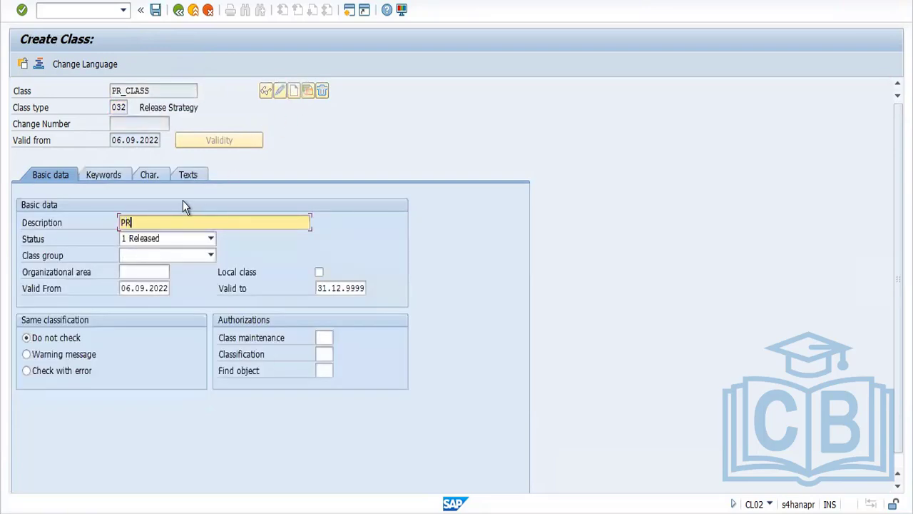
pyautogui.click(151, 180)
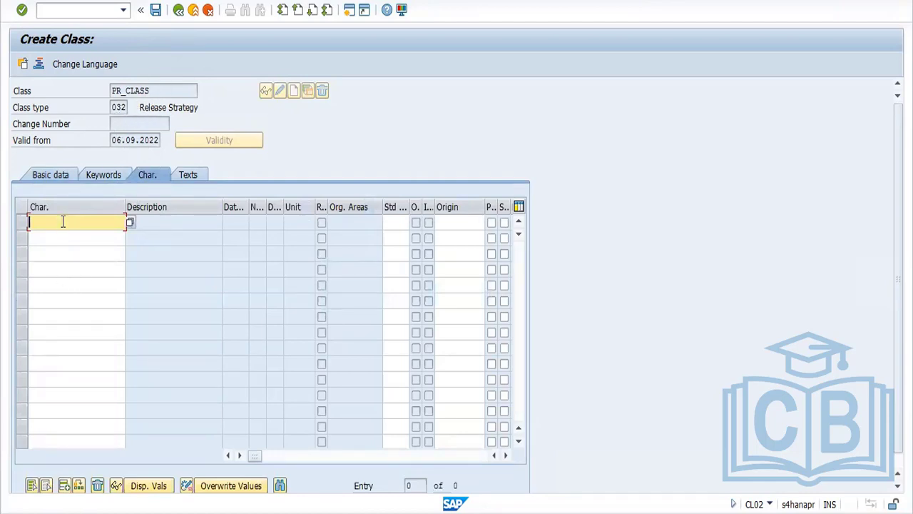
# Try to assign the characteristic PR_VALUE to the class.
pyautogui.write('PR_VALUE')
pyautogui.press('Return')
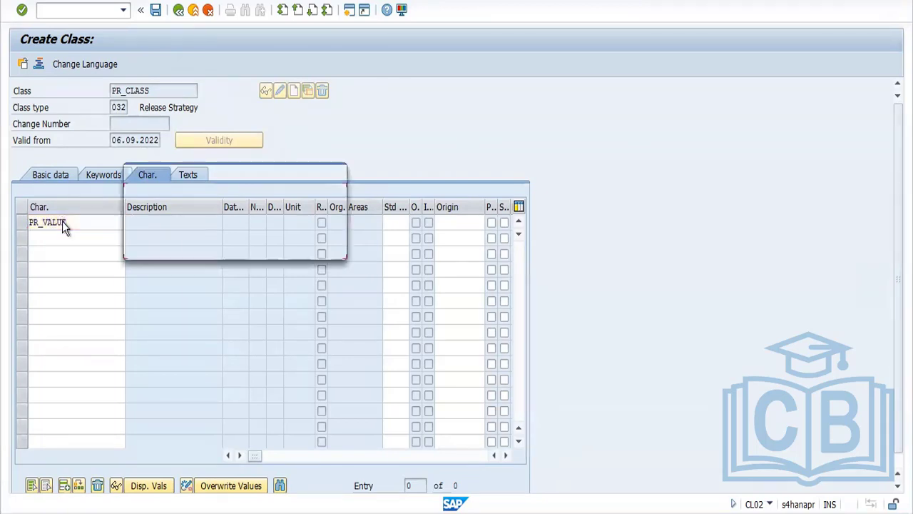
pyautogui.click(235, 247)
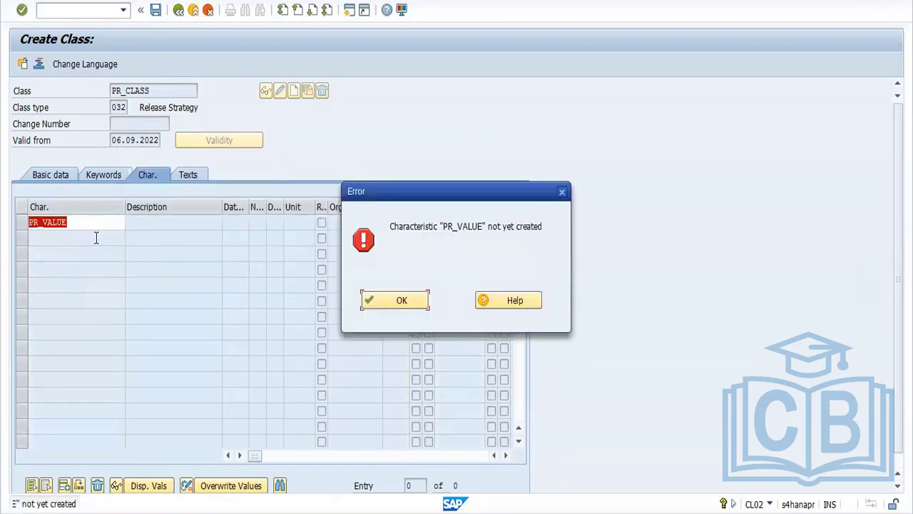
# Replace the first characteristic entry of the class with PR_PLANT.
pyautogui.click(80, 224)
pyautogui.press('BackSpace')
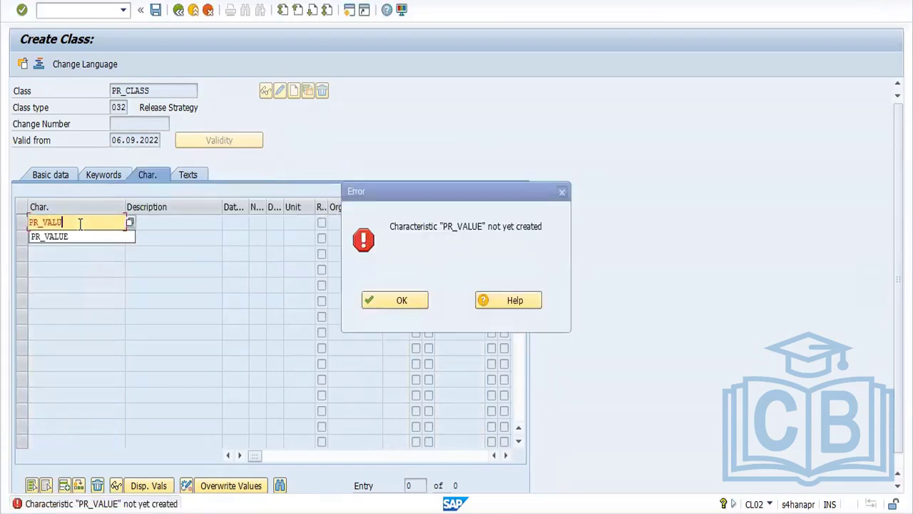
pyautogui.press('BackSpace')
pyautogui.press('BackSpace')
pyautogui.press('BackSpace')
pyautogui.press('BackSpace')
pyautogui.write('PLANT')
pyautogui.press('Return')
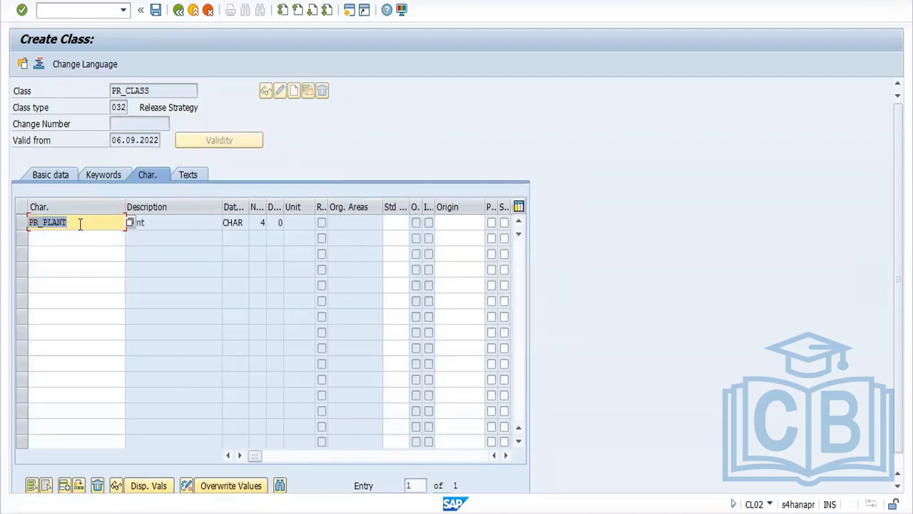
# Assign PR_DOCTYPE to the class as the second characteristic.
pyautogui.click(48, 239)
pyautogui.write('PR')
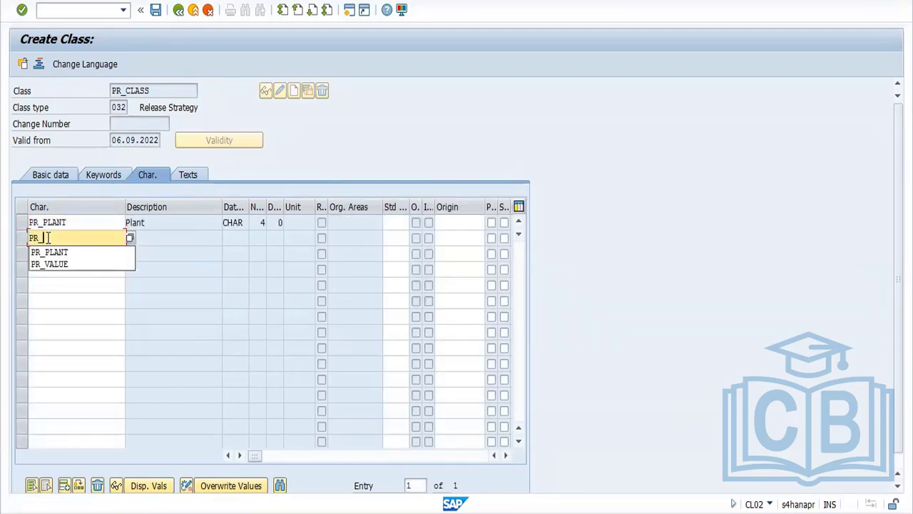
pyautogui.write('_DOCTYPE')
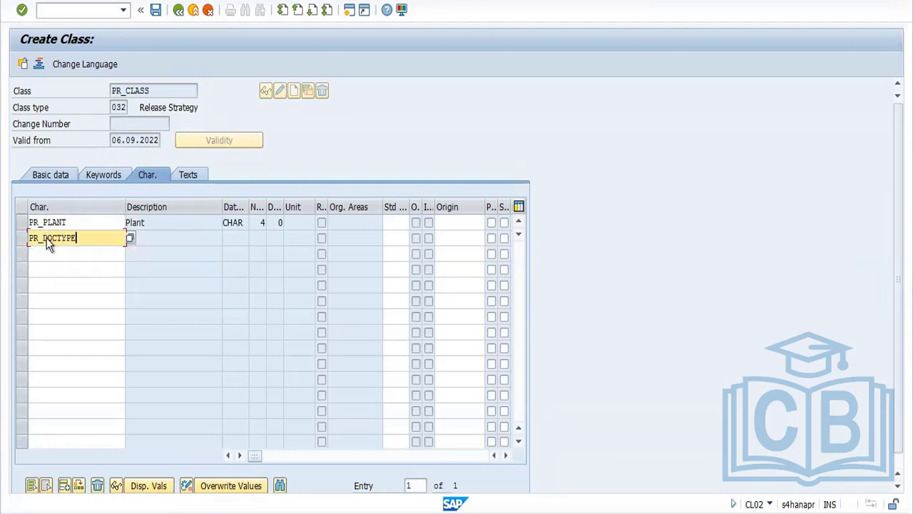
pyautogui.press('Return')
# Start a third characteristic entry with PR_VA and list the available characteristics for it.
pyautogui.click(54, 253)
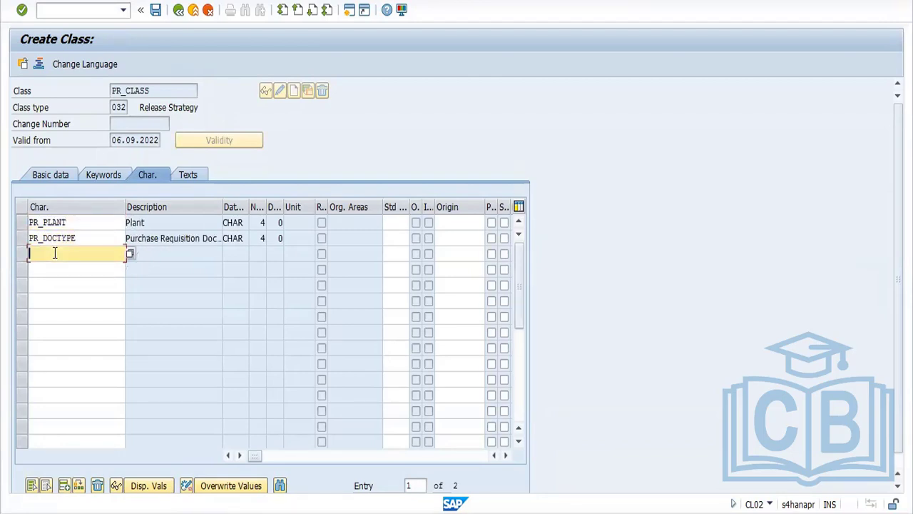
pyautogui.write('PR_')
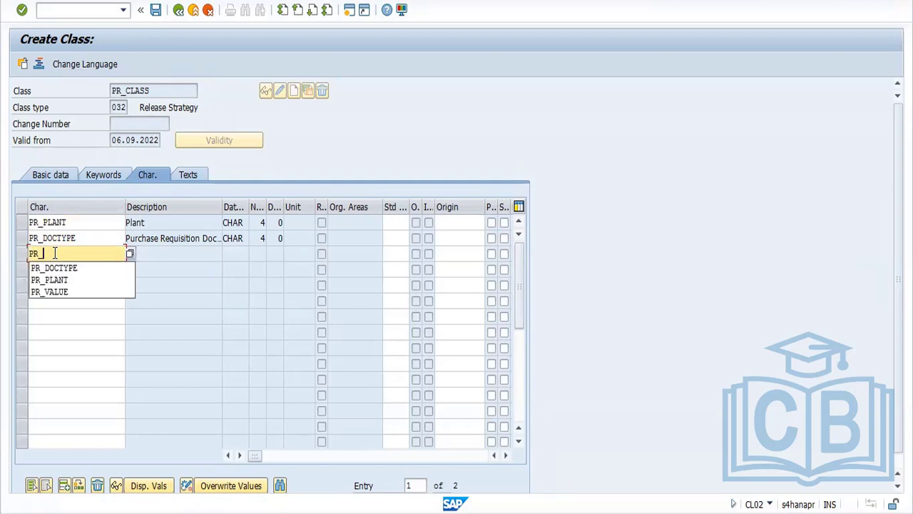
pyautogui.write('VA')
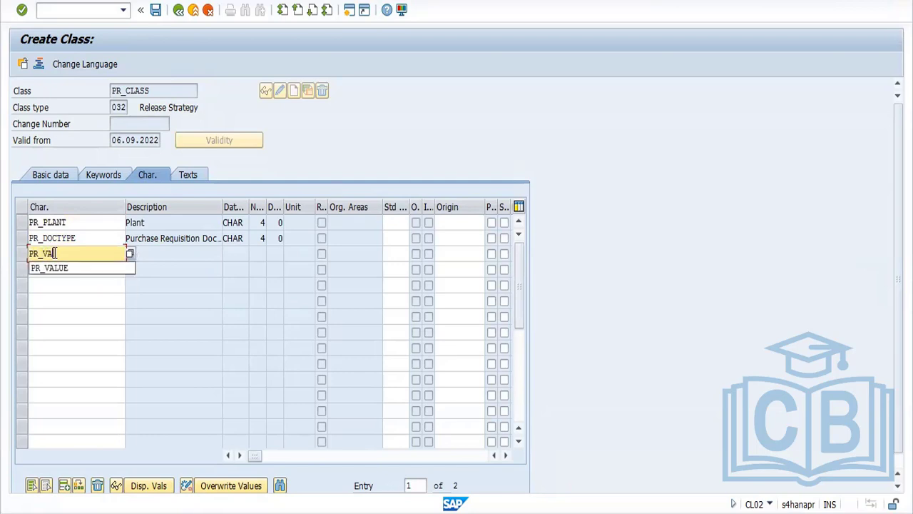
pyautogui.click(129, 254)
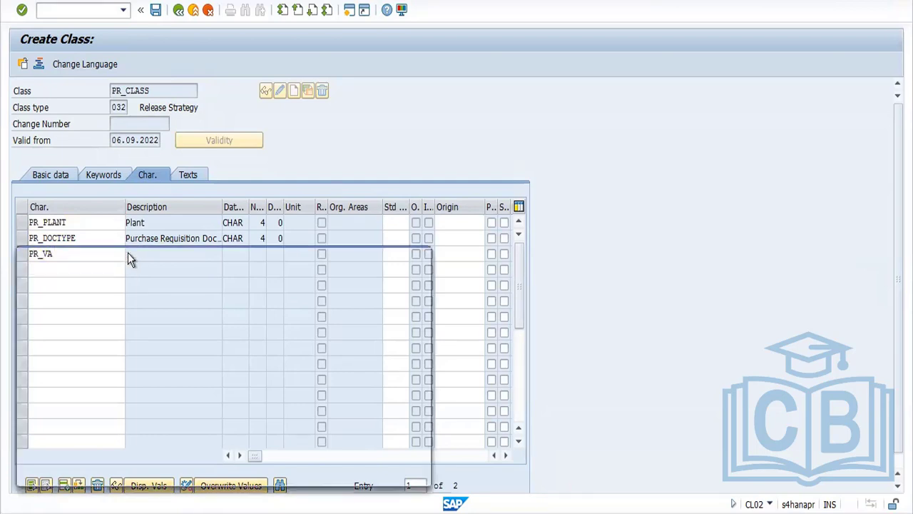
pyautogui.click(380, 460)
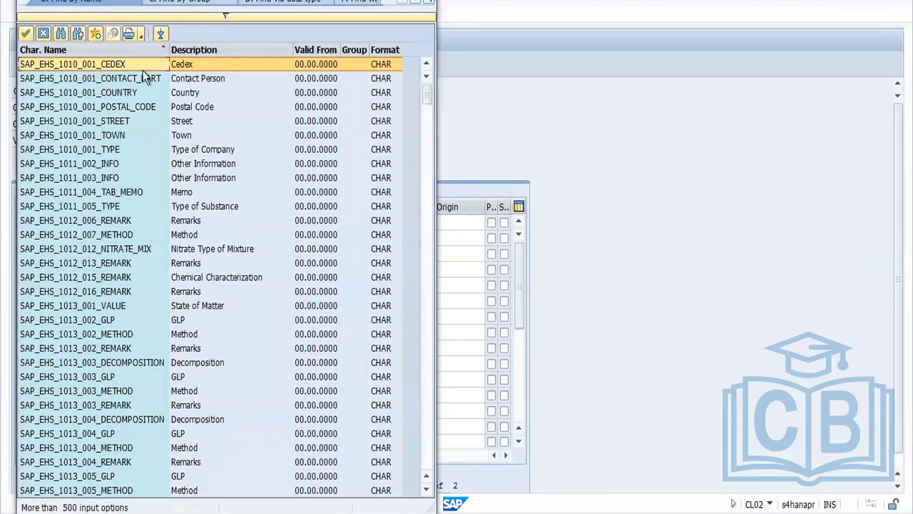
# Search the list of available characteristics for PR*VA*.
pyautogui.click(62, 34)
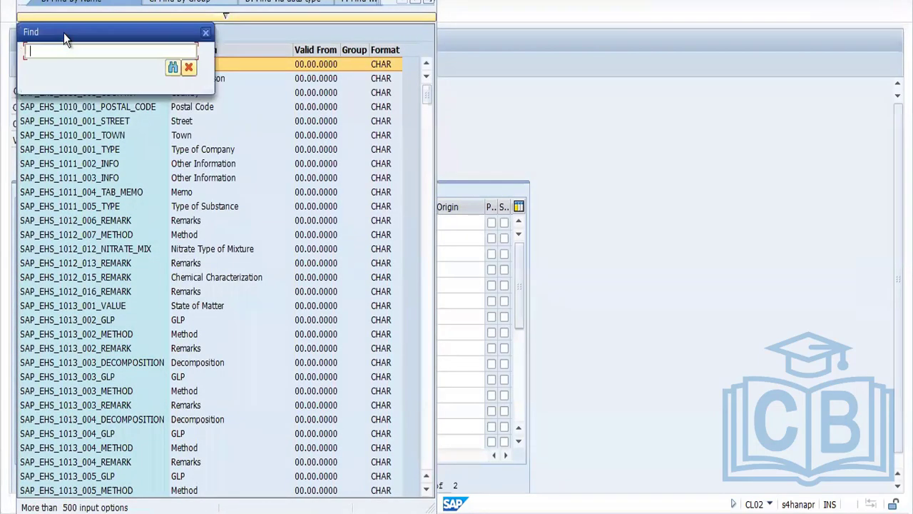
pyautogui.write('PR*VAL')
pyautogui.press('BackSpace')
pyautogui.press('BackSpace')
pyautogui.press('BackSpace')
pyautogui.press('BackSpace')
pyautogui.press('Return')
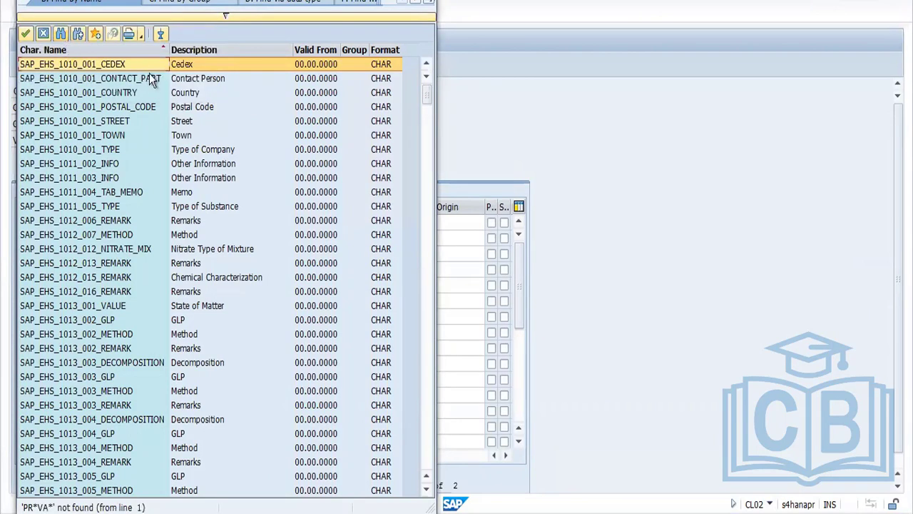
# Assign PR_VALUES from the characteristics whose name matches PR*, and save the class.
pyautogui.click(225, 17)
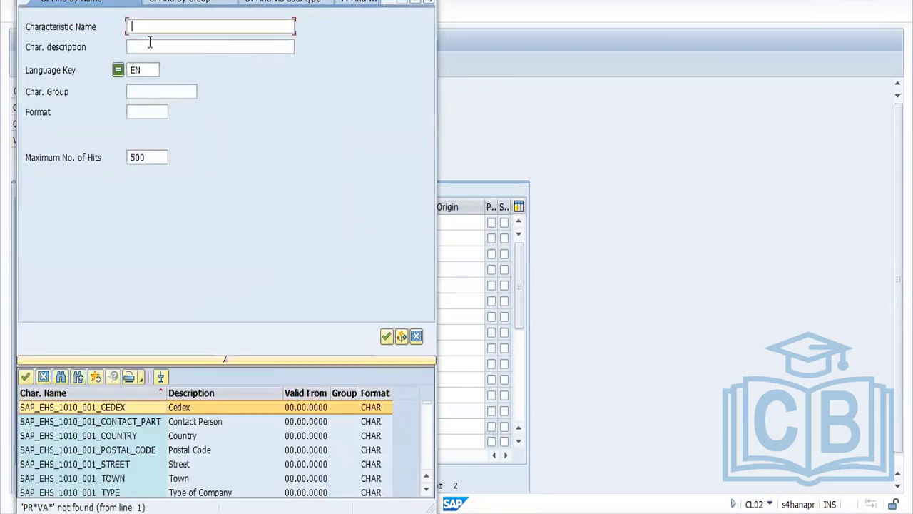
pyautogui.write('PR*')
pyautogui.click(388, 337)
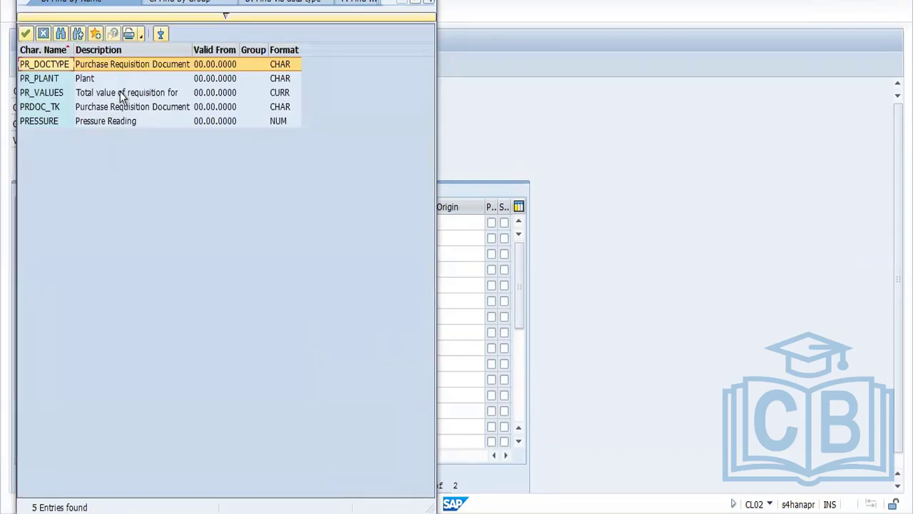
pyautogui.doubleClick(128, 98)
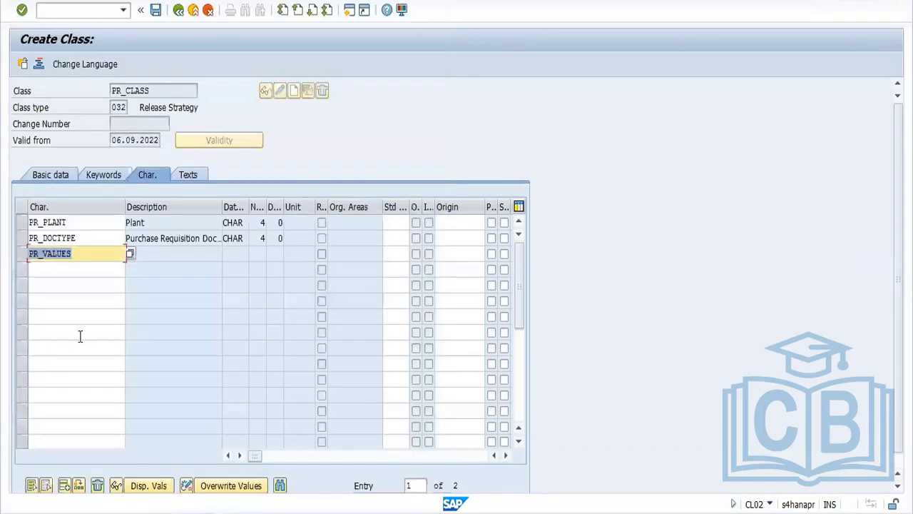
pyautogui.press('Return')
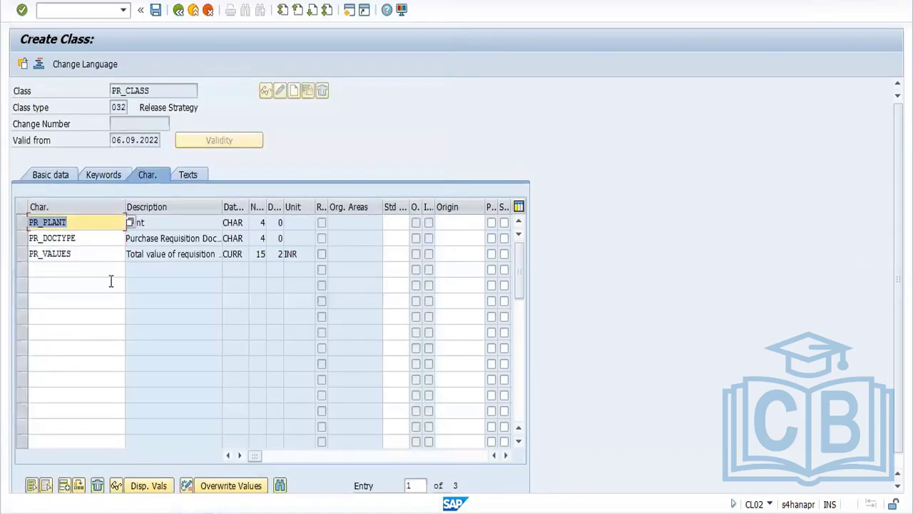
pyautogui.click(156, 10)
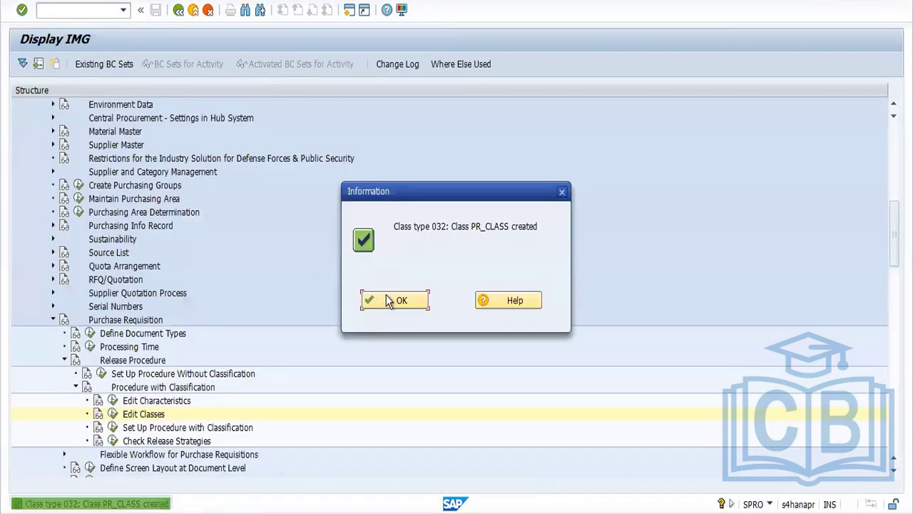
pyautogui.click(393, 302)
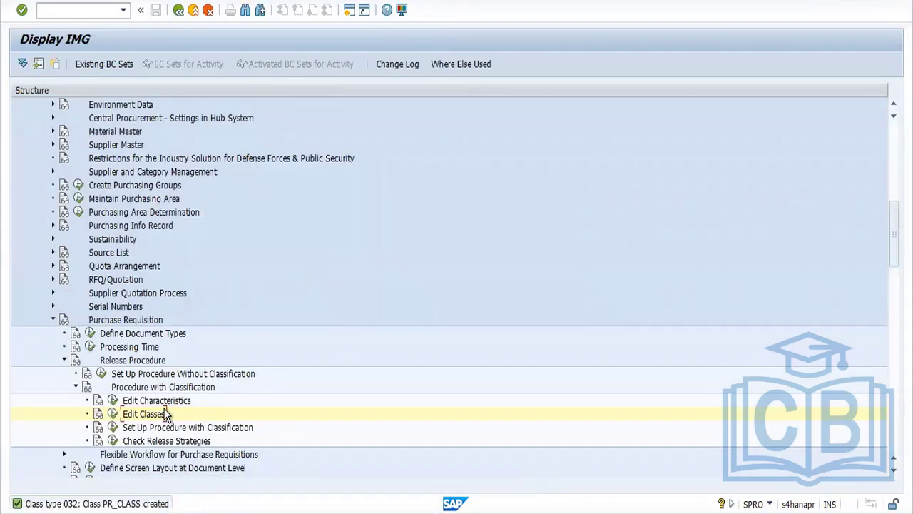
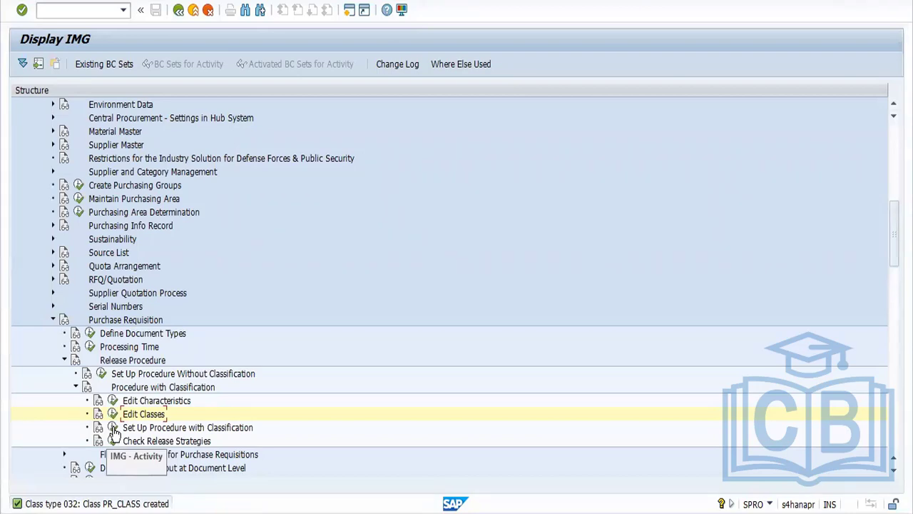
# Open the Release Groups activity under Set Up Procedure with Classification for purchase requisitions.
pyautogui.click(113, 428)
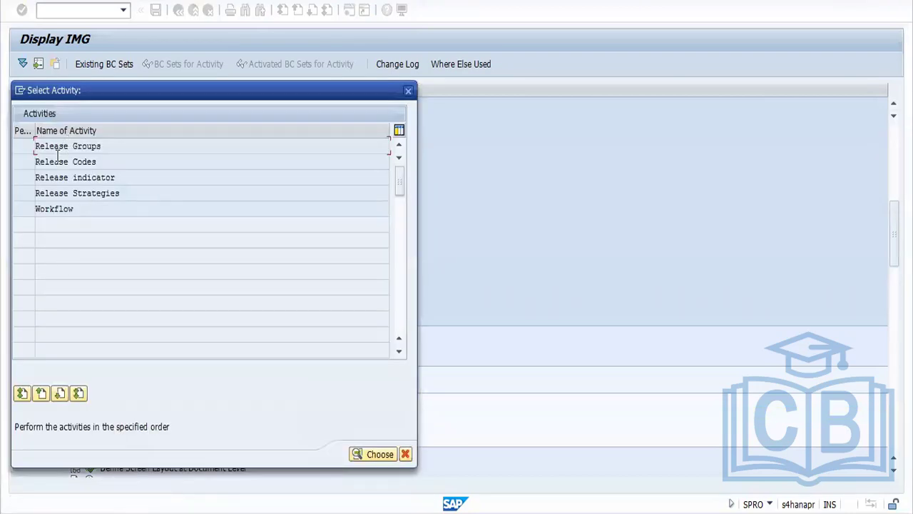
pyautogui.doubleClick(57, 147)
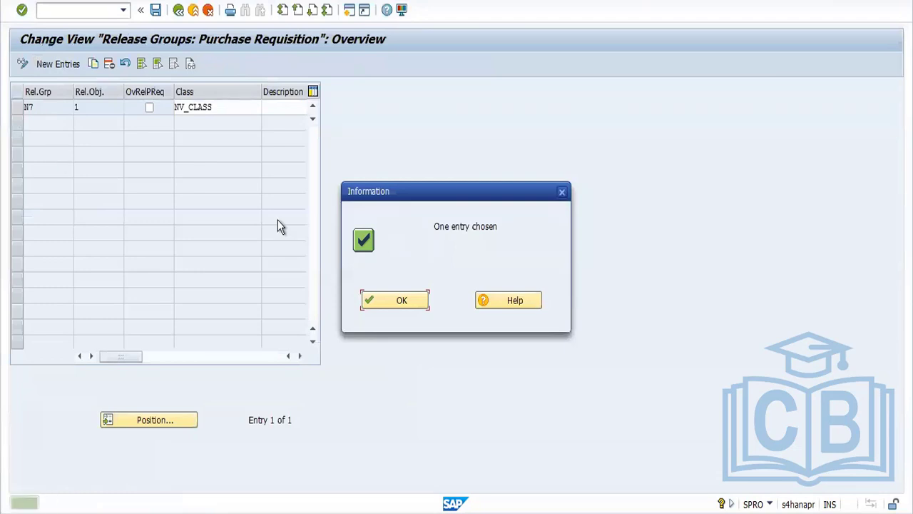
pyautogui.click(407, 300)
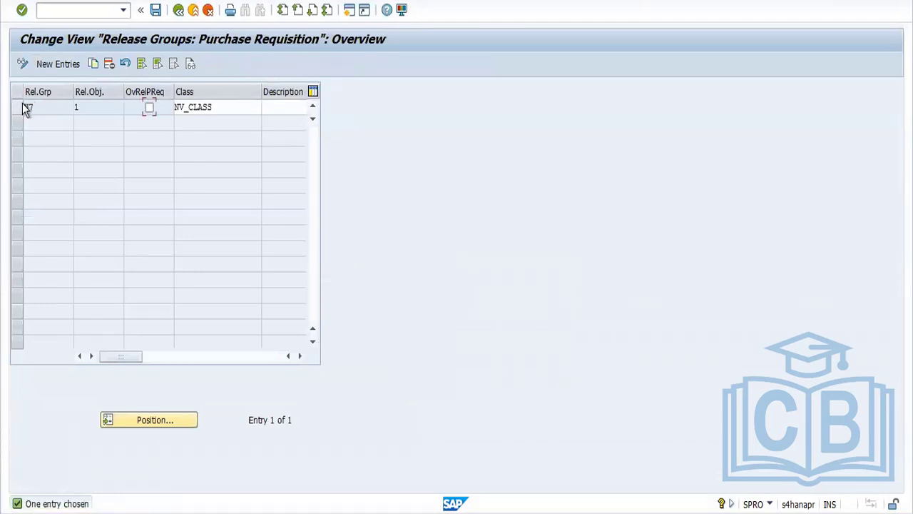
# Delete the release group N7 entry with class NV_CLASS and save the change in customizing request A4HK902321.
pyautogui.click(22, 103)
pyautogui.click(17, 108)
pyautogui.click(108, 64)
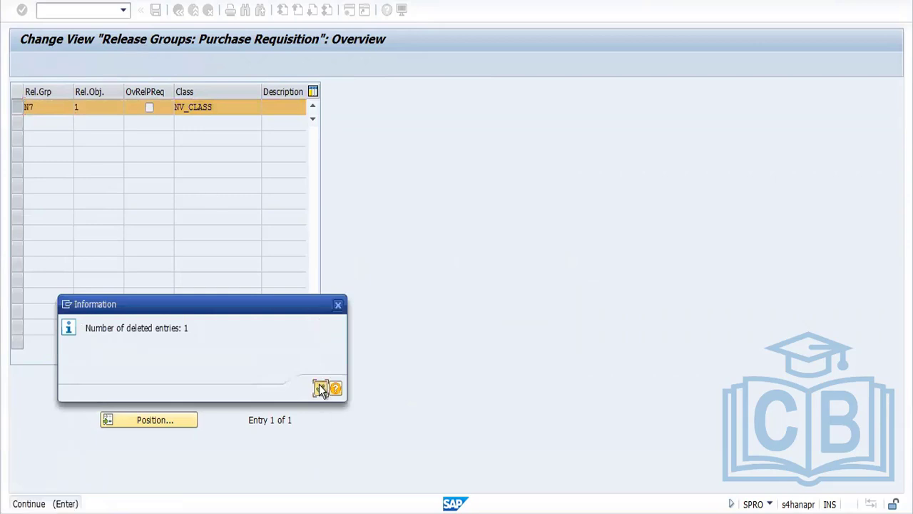
pyautogui.click(320, 387)
pyautogui.click(156, 12)
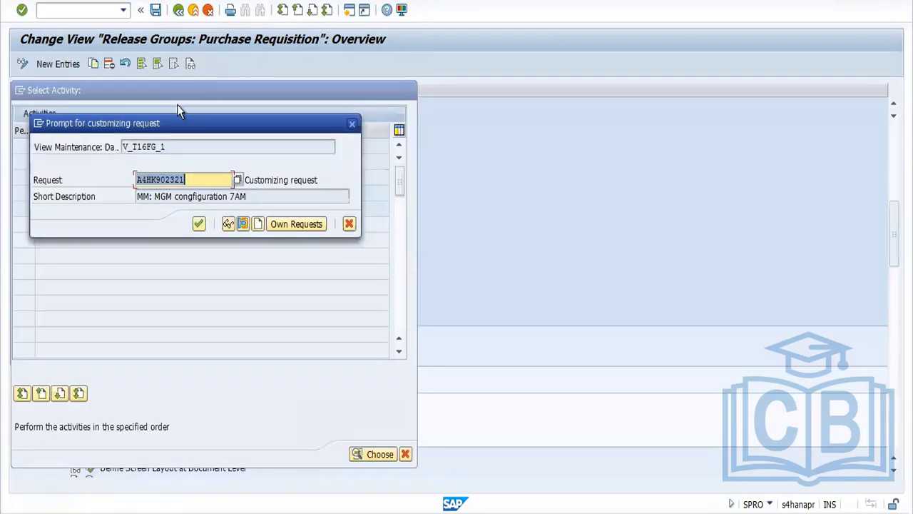
pyautogui.click(199, 225)
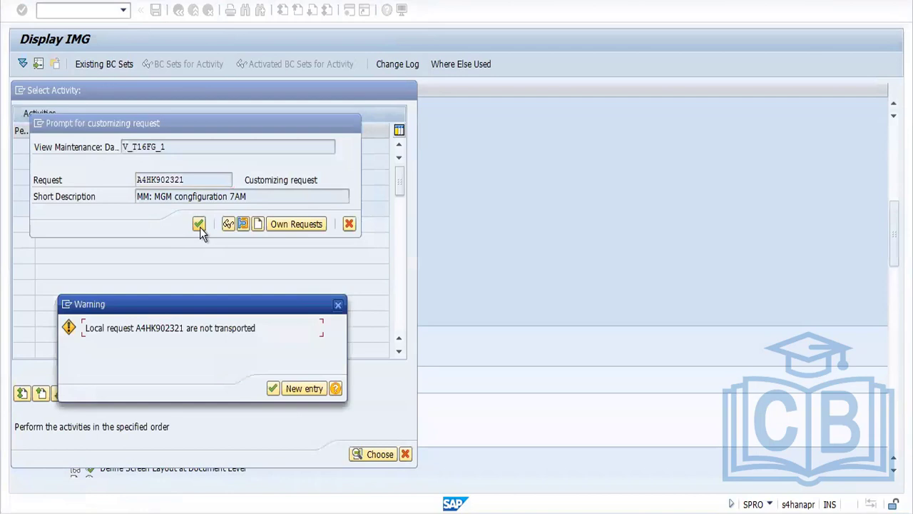
pyautogui.click(273, 390)
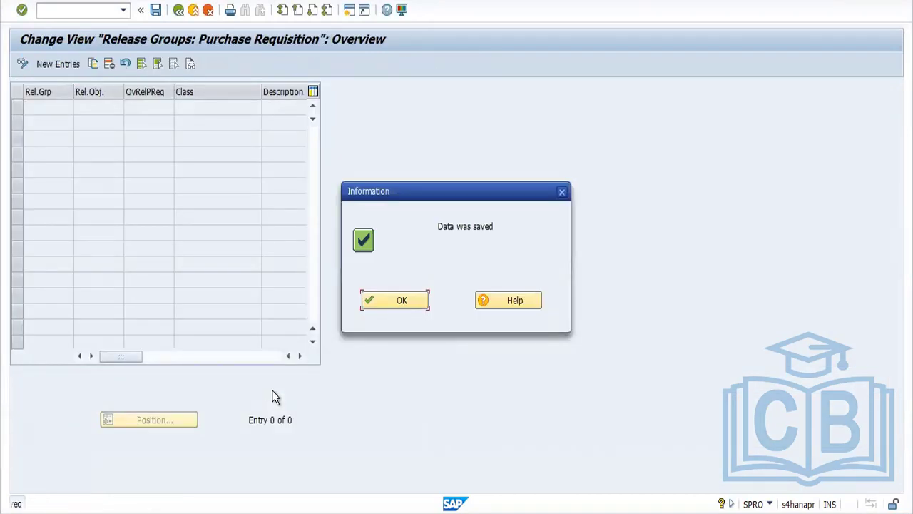
pyautogui.click(411, 300)
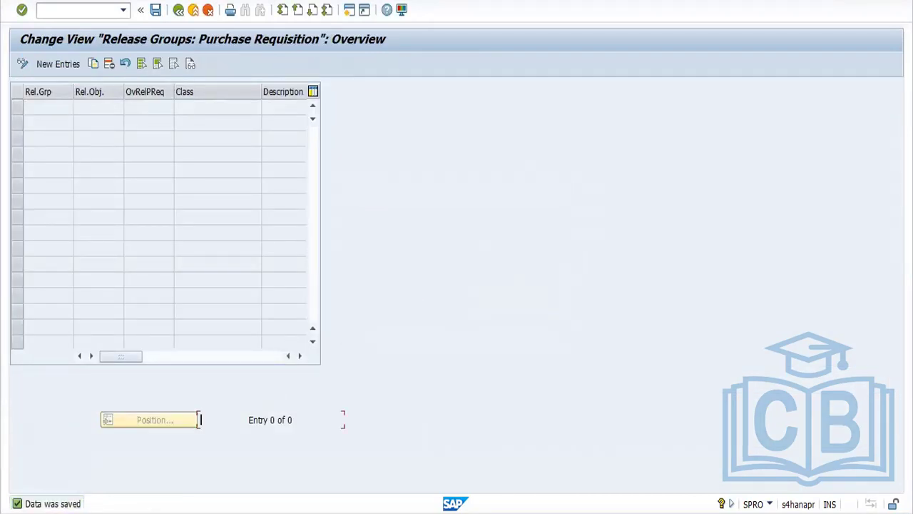
# Add a new release group F1 for class PR_CLASS with overall release of the purchase requisition enabled.
pyautogui.click(49, 62)
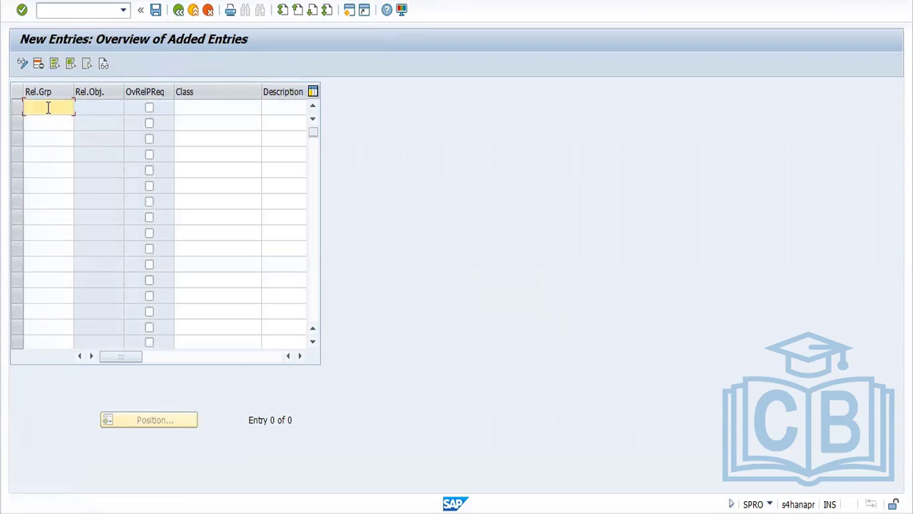
pyautogui.write('F1')
pyautogui.press('Tab')
pyautogui.press('Tab')
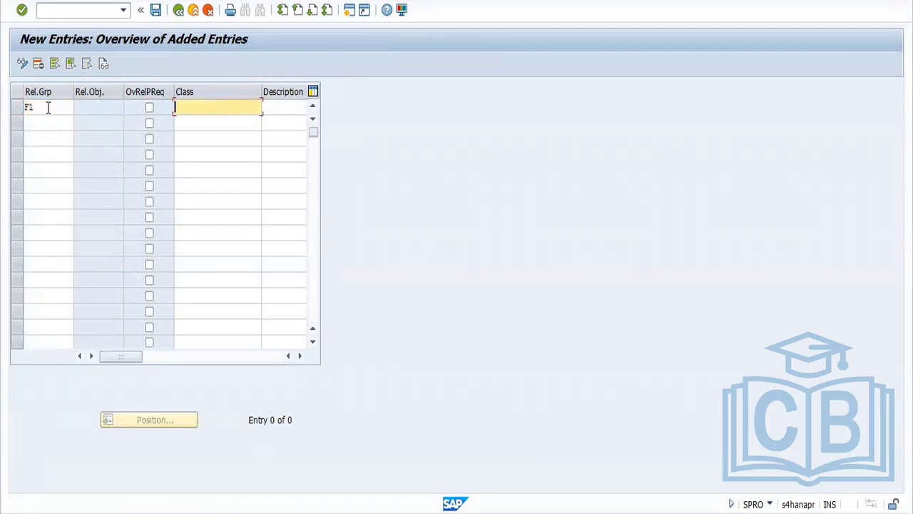
pyautogui.write('PR_CLASS')
pyautogui.press('Return')
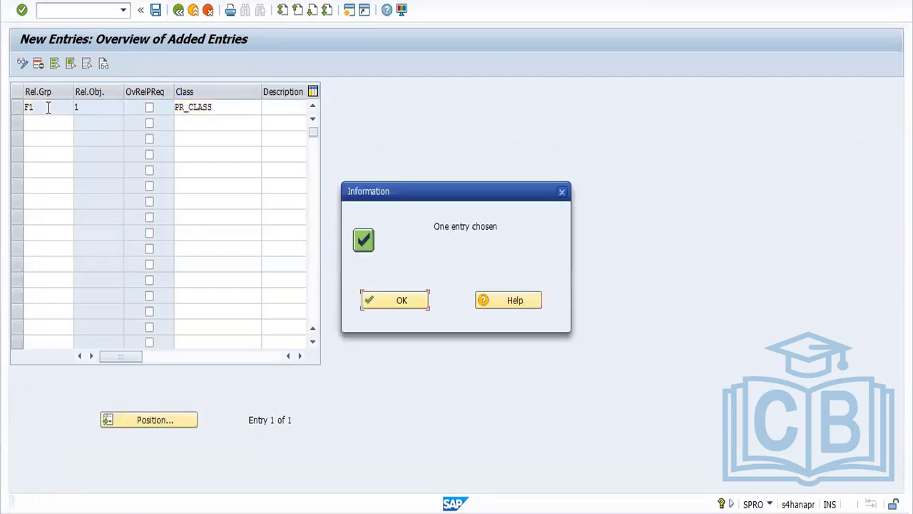
pyautogui.click(403, 303)
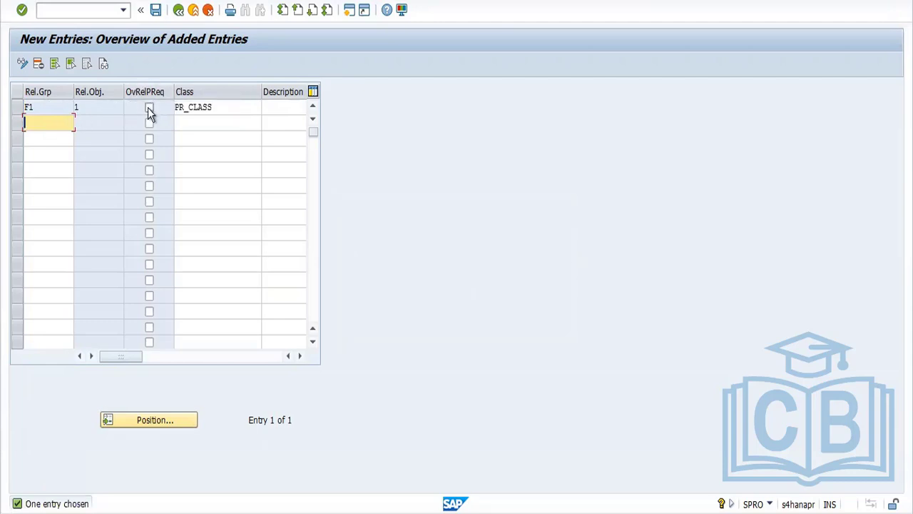
pyautogui.click(149, 111)
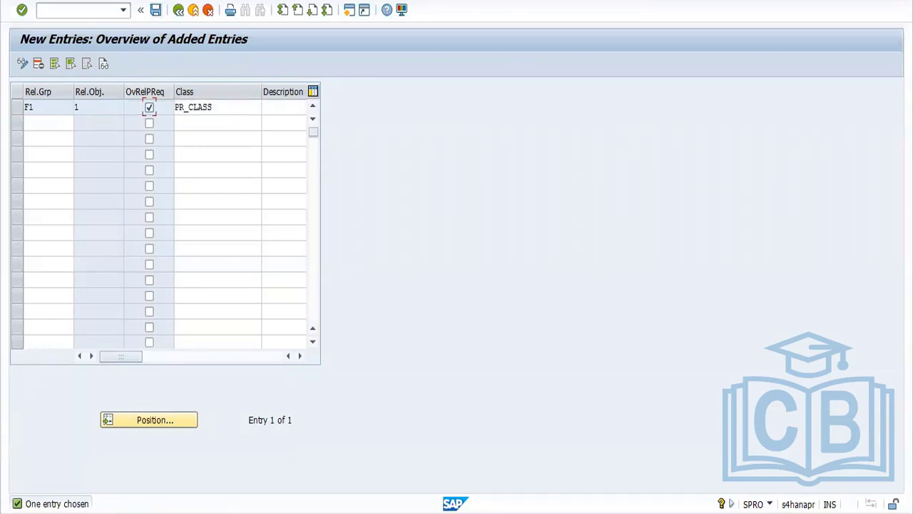
# Check the class name in transaction CL02 in a separate session, and return to the new release group entry.
pyautogui.click(208, 513)
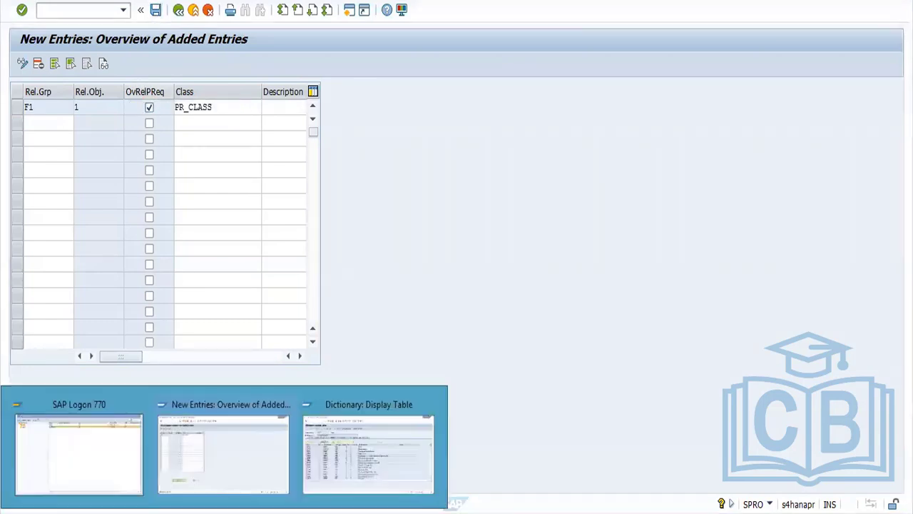
pyautogui.click(214, 462)
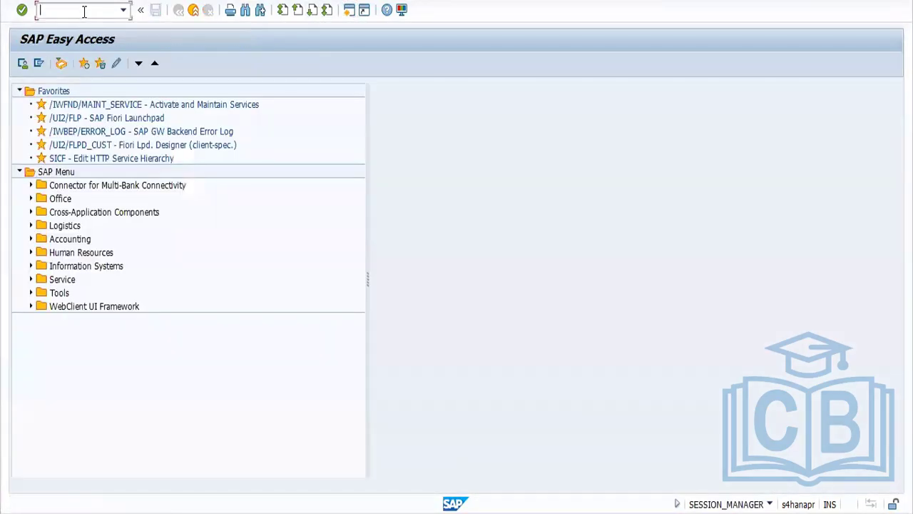
pyautogui.write('CL02')
pyautogui.press('Return')
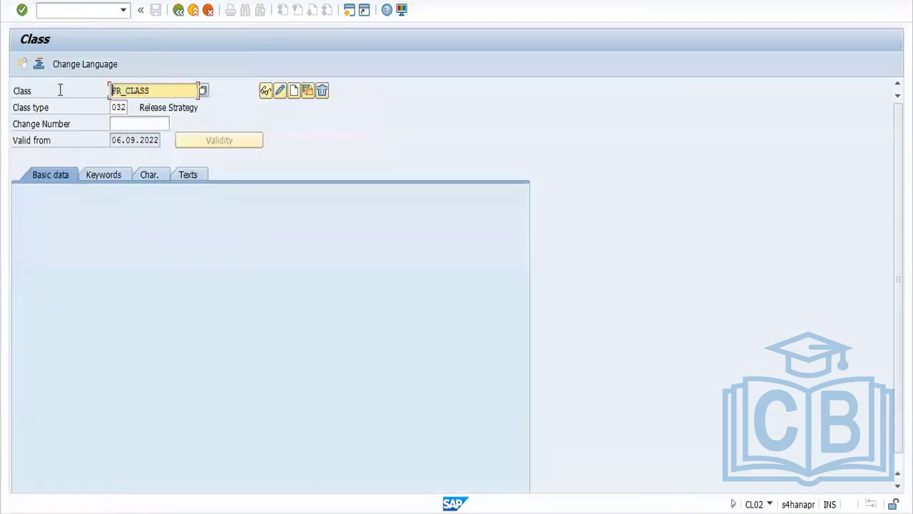
pyautogui.hotkey('alt', 'Tab')
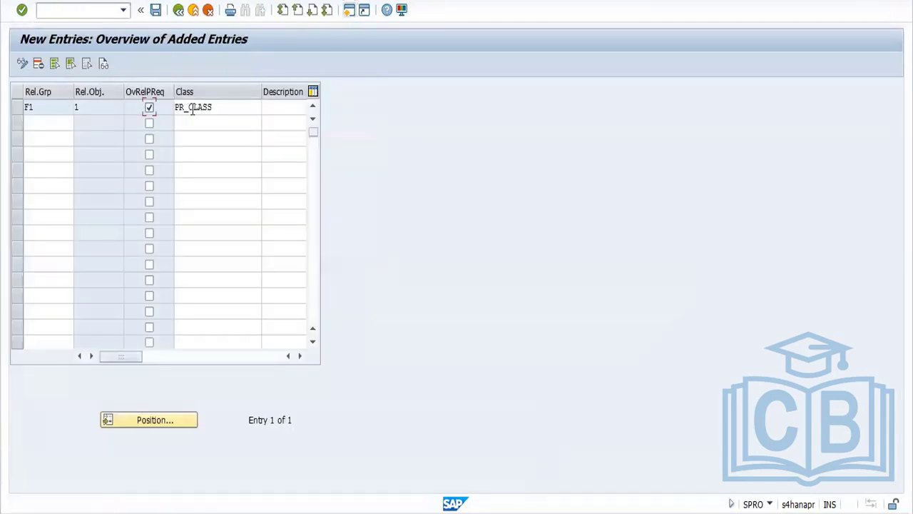
# Save the F1 release group entry and return to the list of release procedure activities.
pyautogui.click(155, 9)
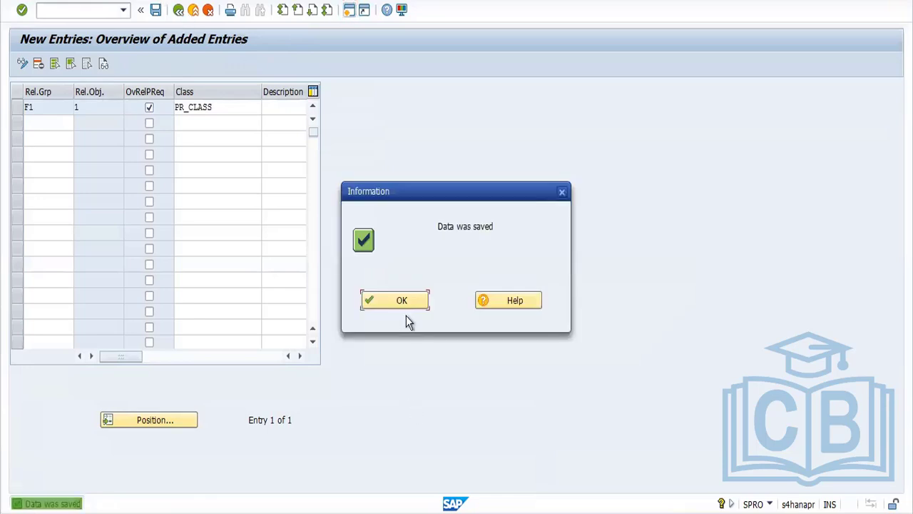
pyautogui.click(421, 303)
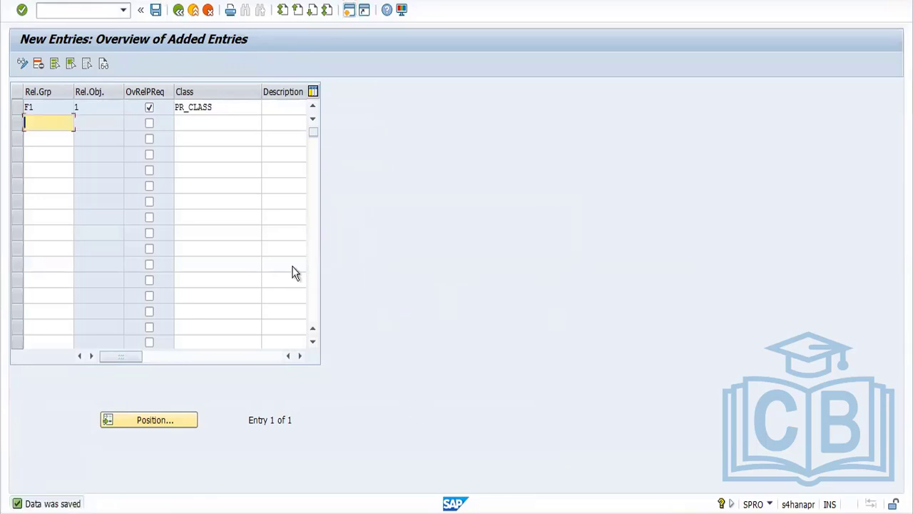
pyautogui.click(178, 10)
pyautogui.click(178, 11)
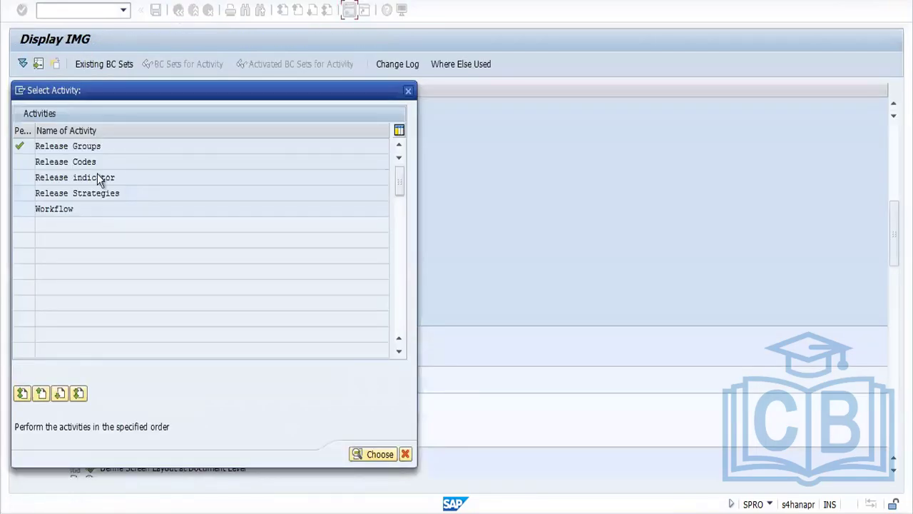
# In the Release Codes activity, create a new entry with group F1, code A1 and description CLERK.
pyautogui.doubleClick(79, 162)
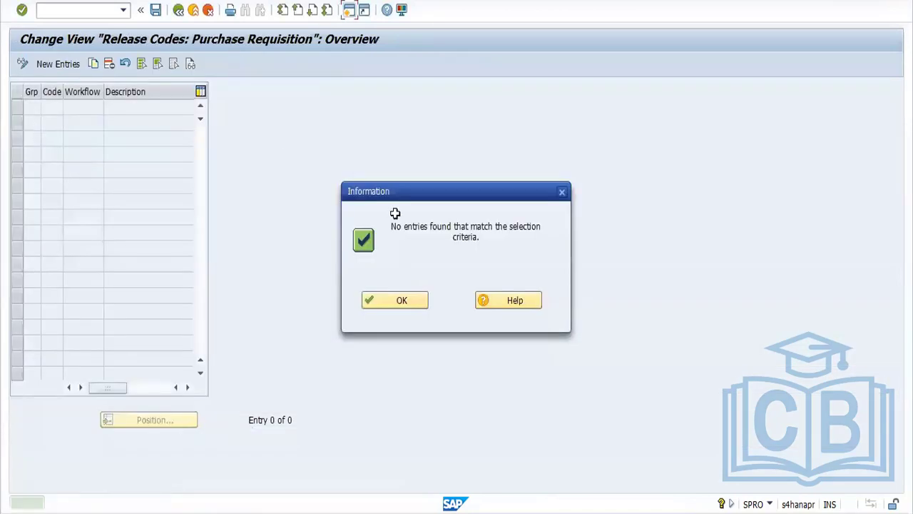
pyautogui.click(401, 301)
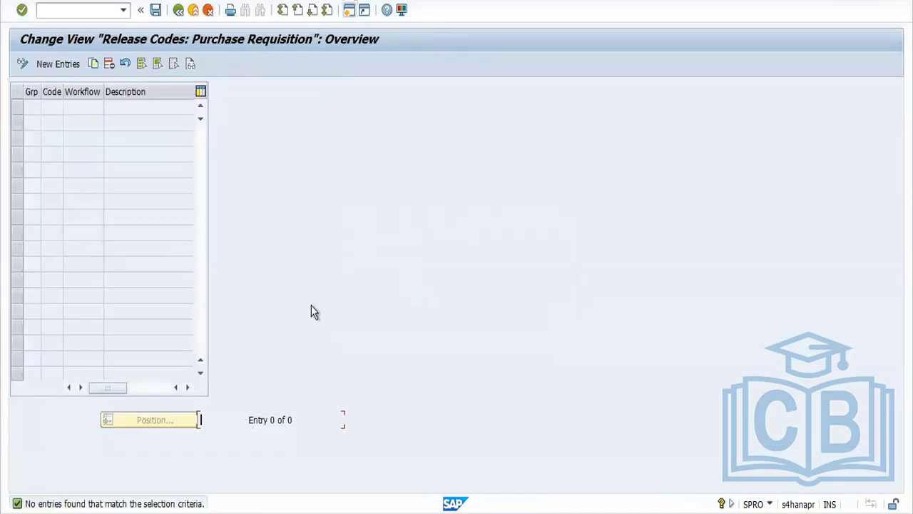
pyautogui.click(66, 67)
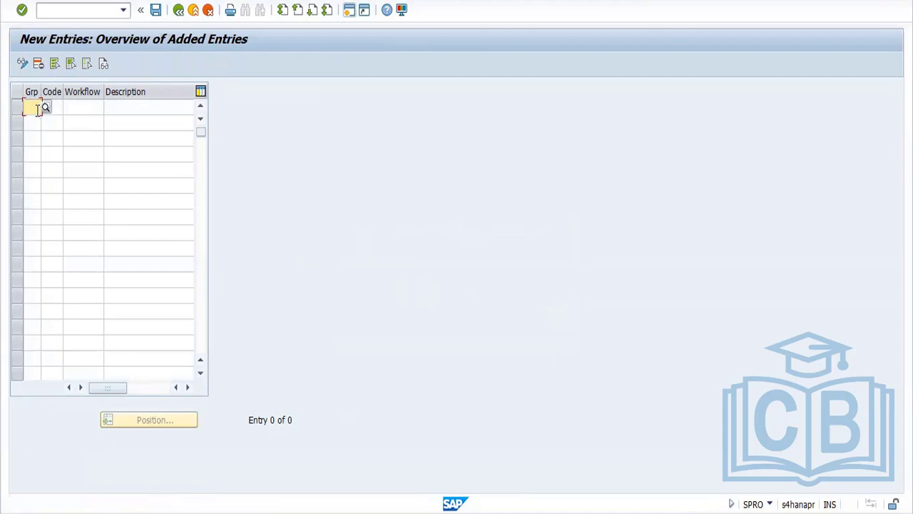
pyautogui.write('FI')
pyautogui.press('Tab')
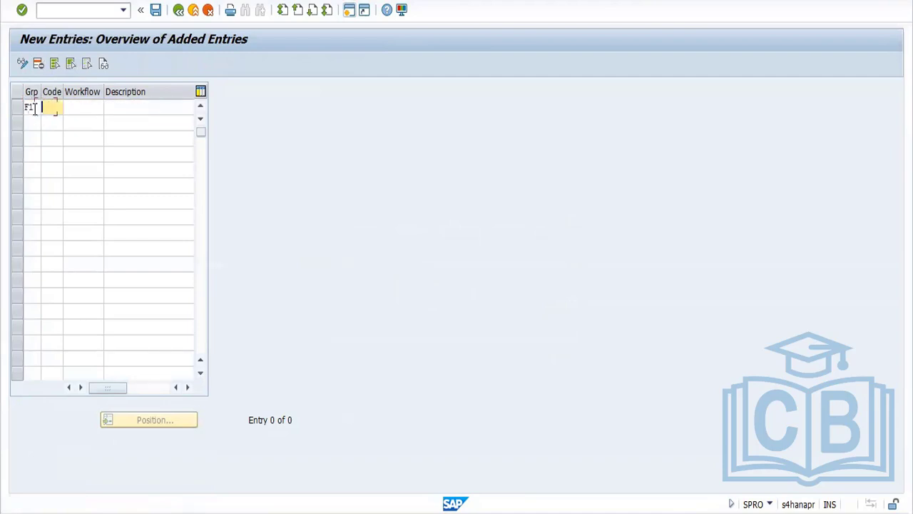
pyautogui.write('A1')
pyautogui.press('Tab')
pyautogui.press('Tab')
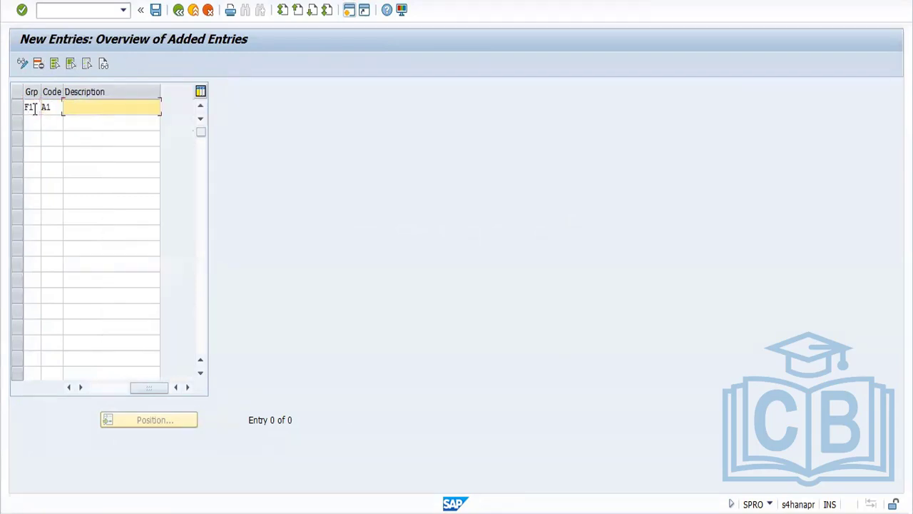
pyautogui.write('CLERK')
# Add a second release code A2 to group F1 with the description Sr clerk.
pyautogui.click(29, 124)
pyautogui.write('F1')
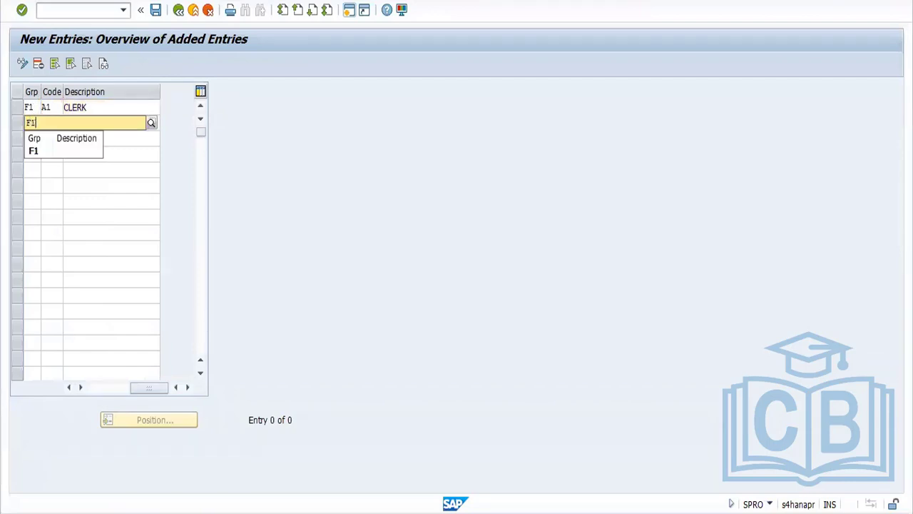
pyautogui.press('Tab')
pyautogui.write('A2')
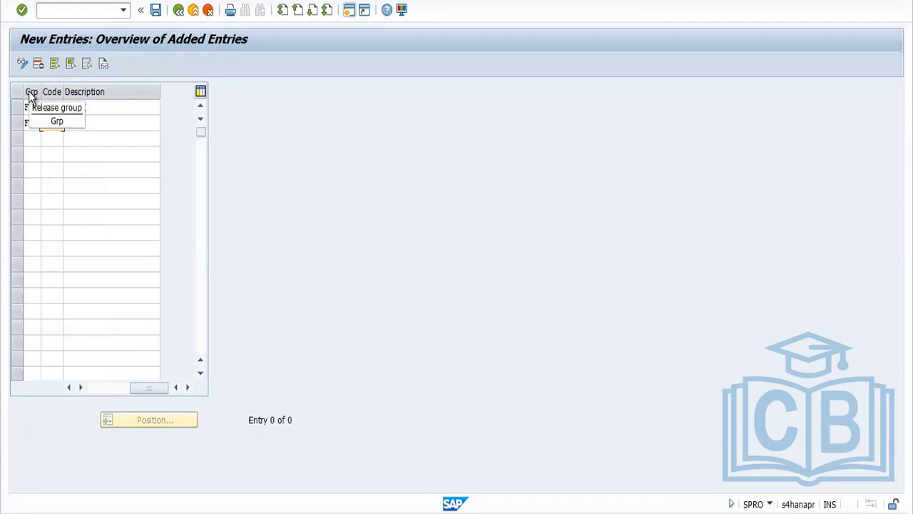
pyautogui.press('Tab')
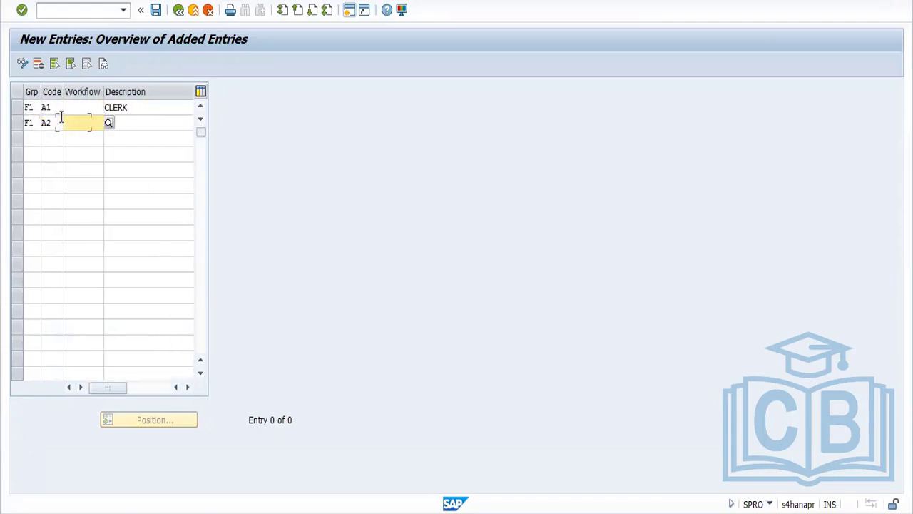
pyautogui.write('Sr clerk')
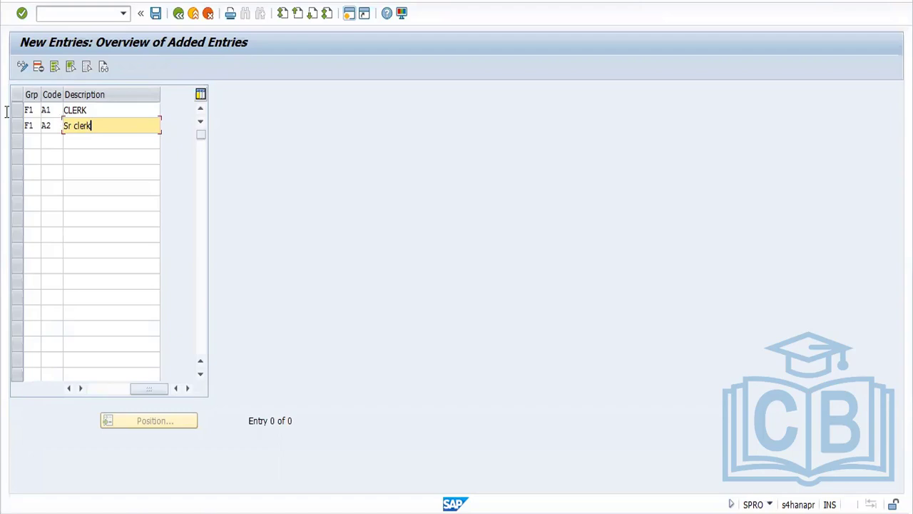
# Add a third release code A3 to group F1 with the description Mgr.
pyautogui.click(27, 141)
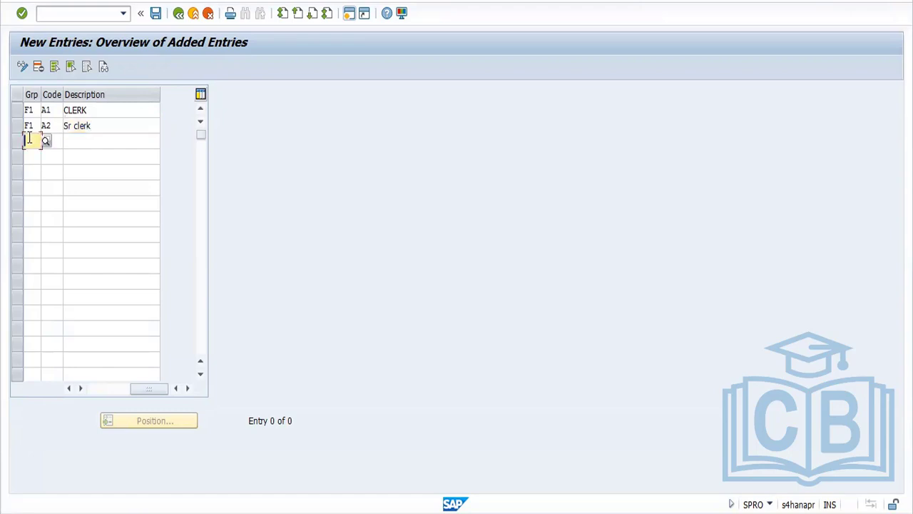
pyautogui.write('F1')
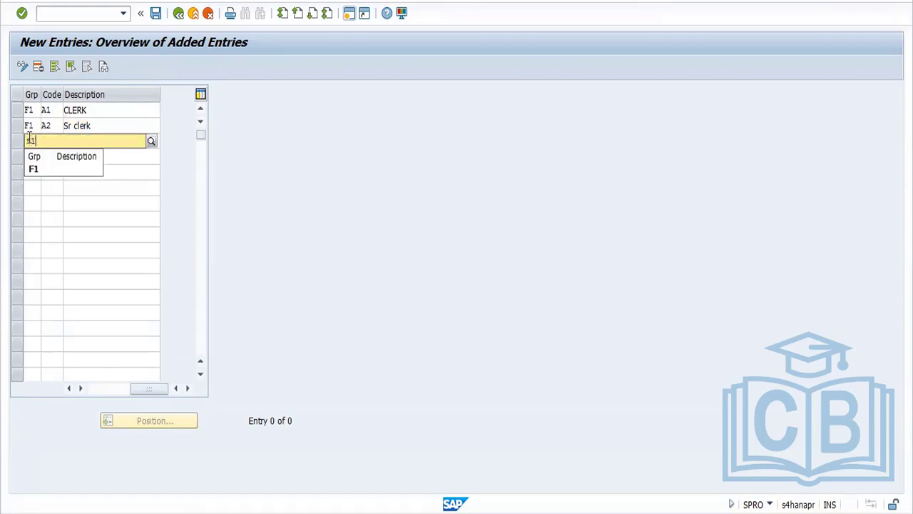
pyautogui.press('Tab')
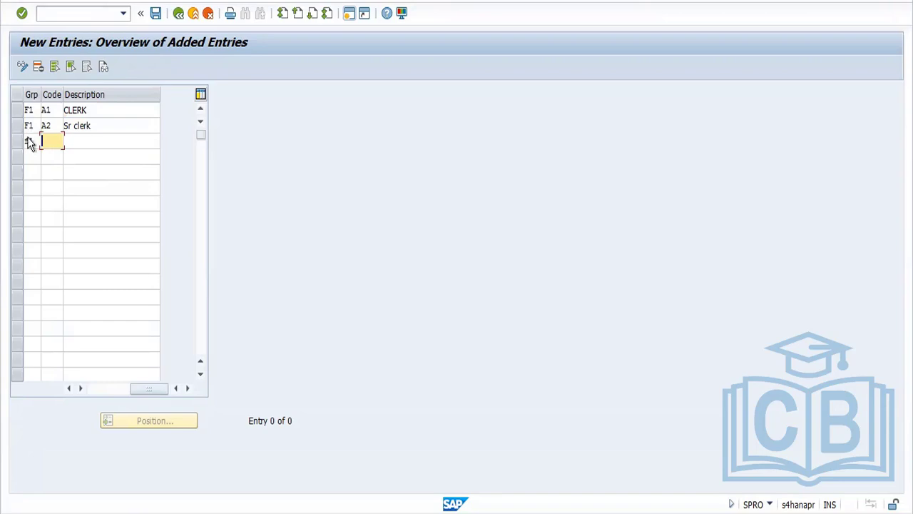
pyautogui.write('a3')
pyautogui.press('Tab')
pyautogui.press('Tab')
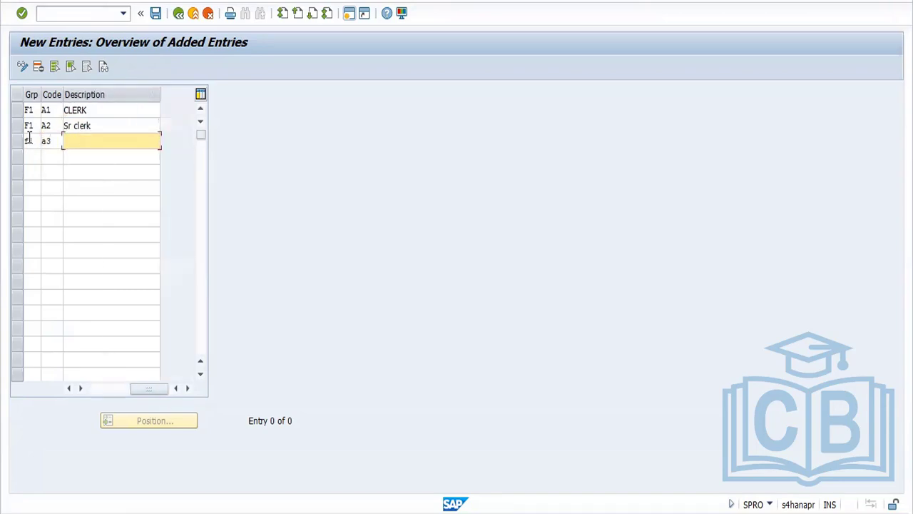
pyautogui.write('Mgr')
pyautogui.press('Return')
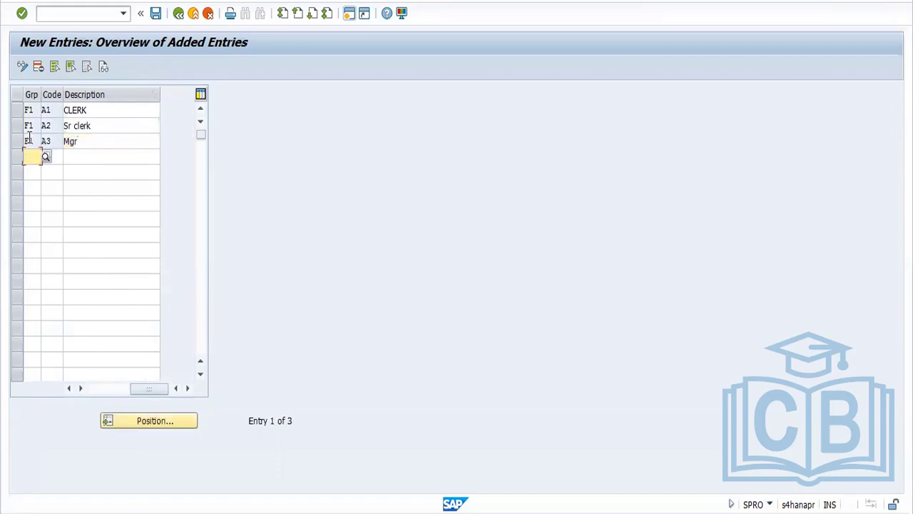
# Add a fourth release code A4 to group F1 with the description FI Mgr, and save the release codes.
pyautogui.write('f1')
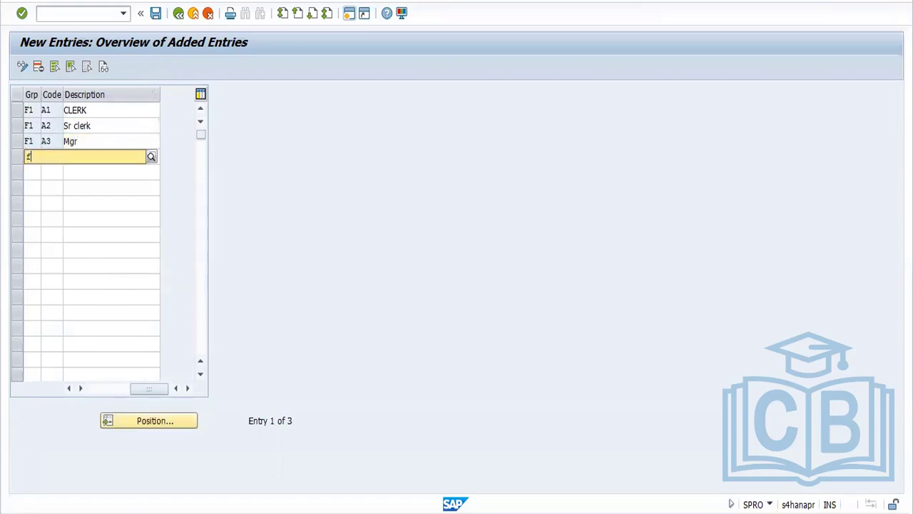
pyautogui.press('Tab')
pyautogui.write('a4')
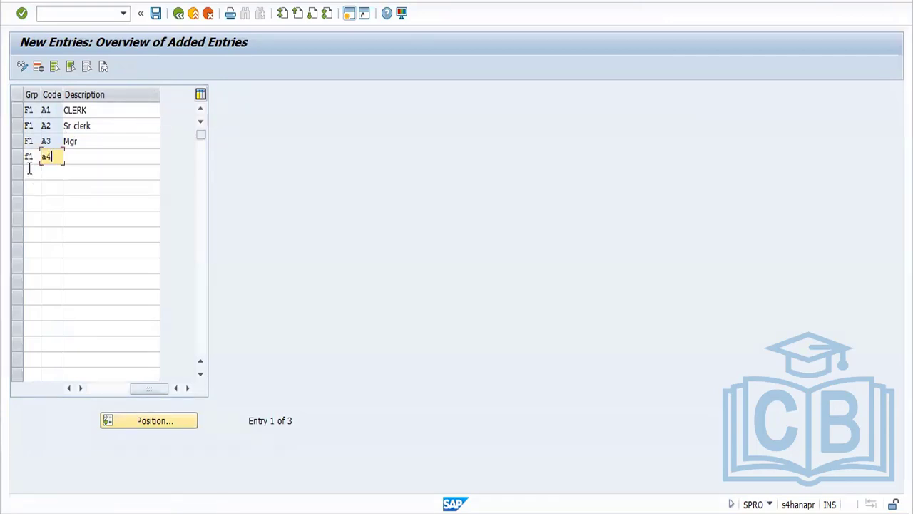
pyautogui.press('Tab')
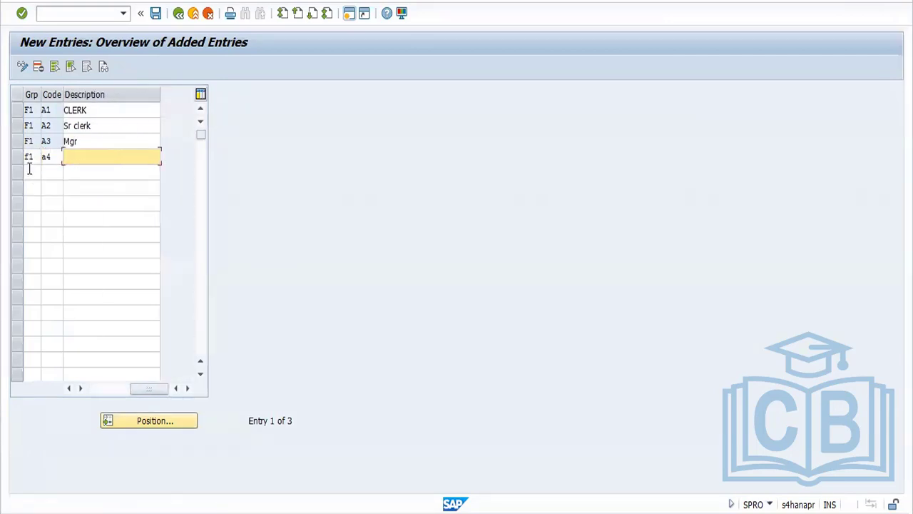
pyautogui.write('FI Mgr')
pyautogui.press('Return')
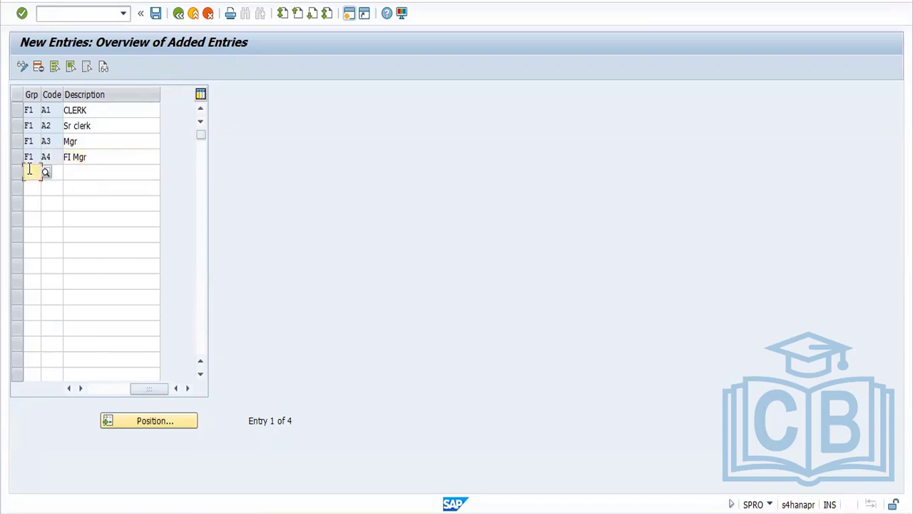
pyautogui.click(157, 14)
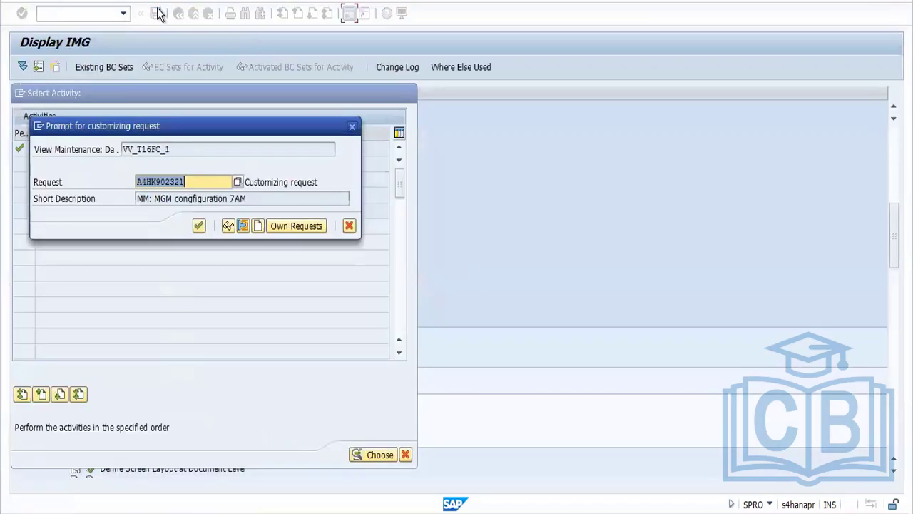
# Save the release codes of group F1 to the proposed customizing request and return to the activity list.
pyautogui.click(200, 226)
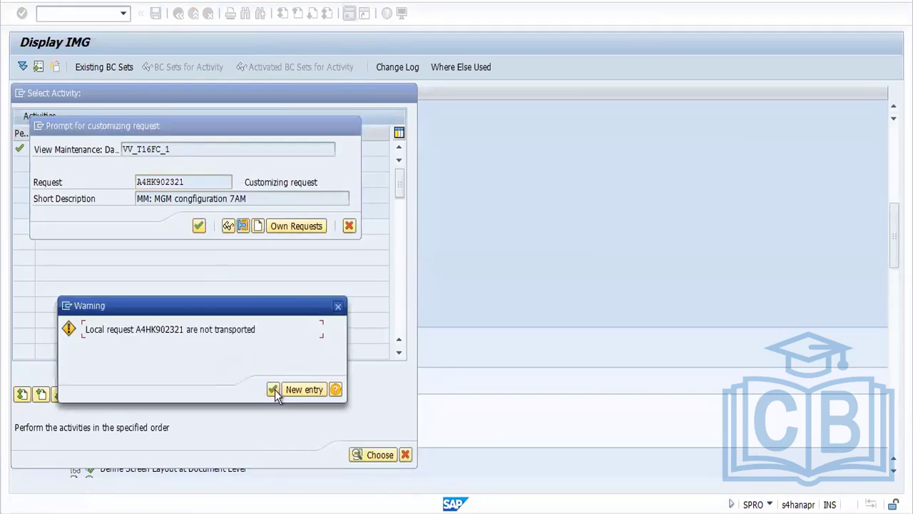
pyautogui.click(274, 391)
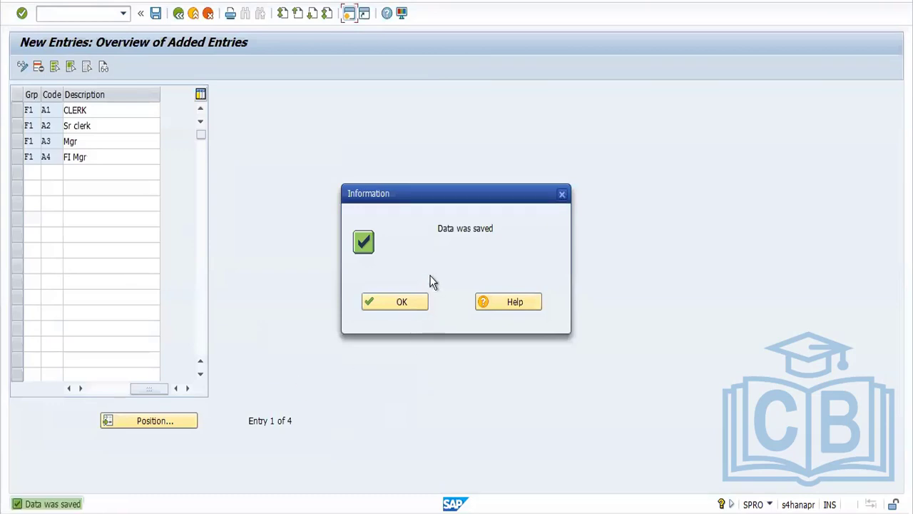
pyautogui.click(410, 303)
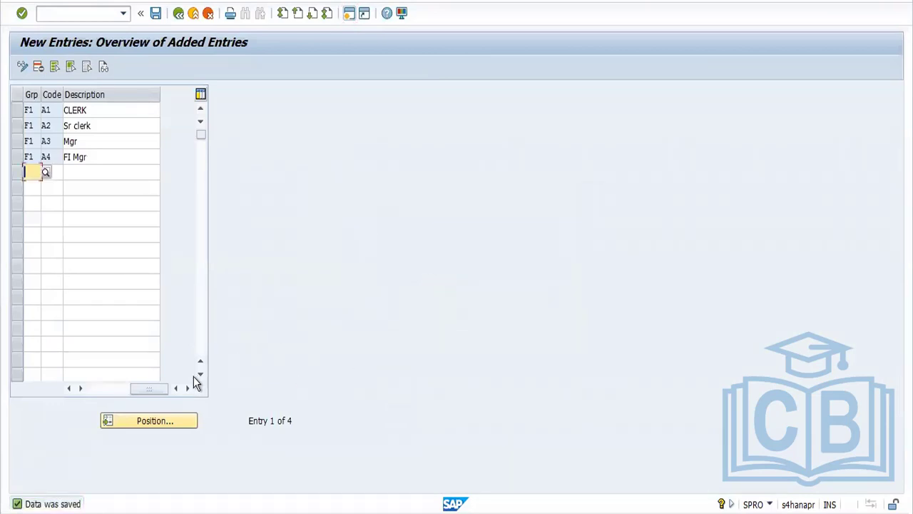
pyautogui.moveTo(156, 389); pyautogui.dragTo(41, 399)
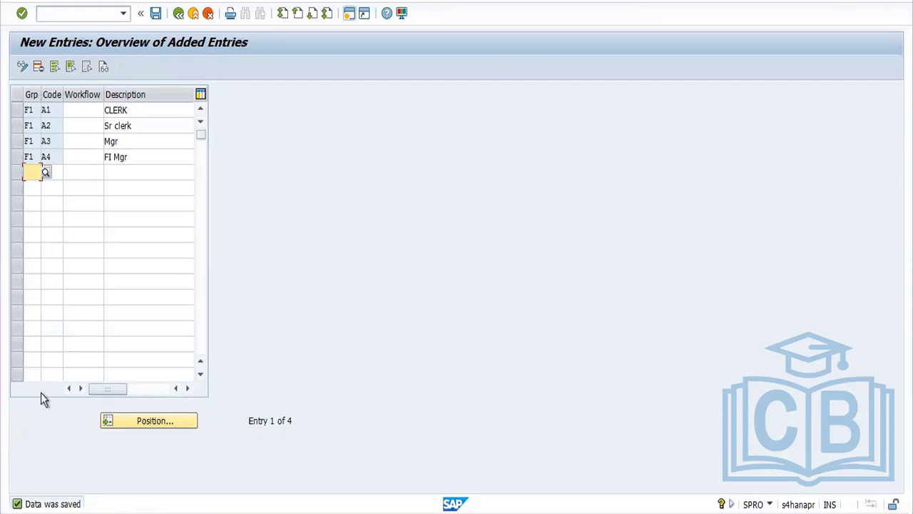
pyautogui.click(155, 14)
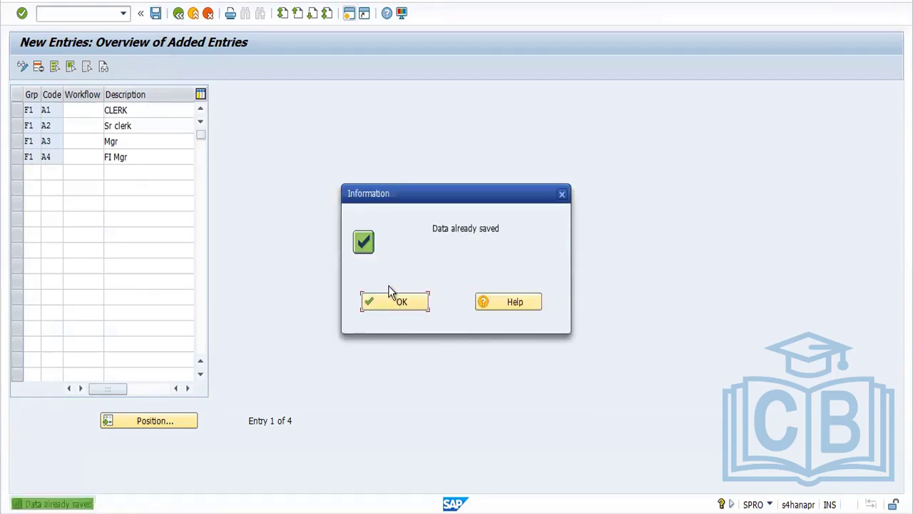
pyautogui.click(391, 301)
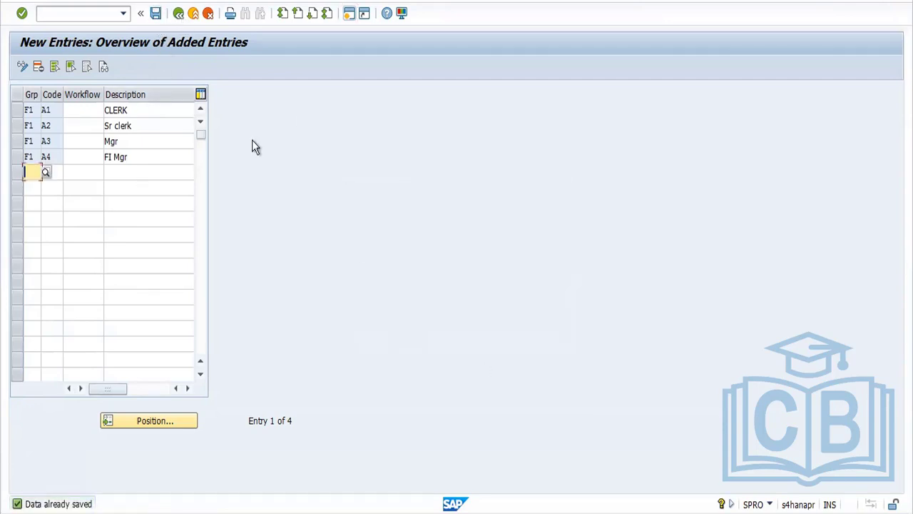
pyautogui.click(180, 15)
pyautogui.click(180, 15)
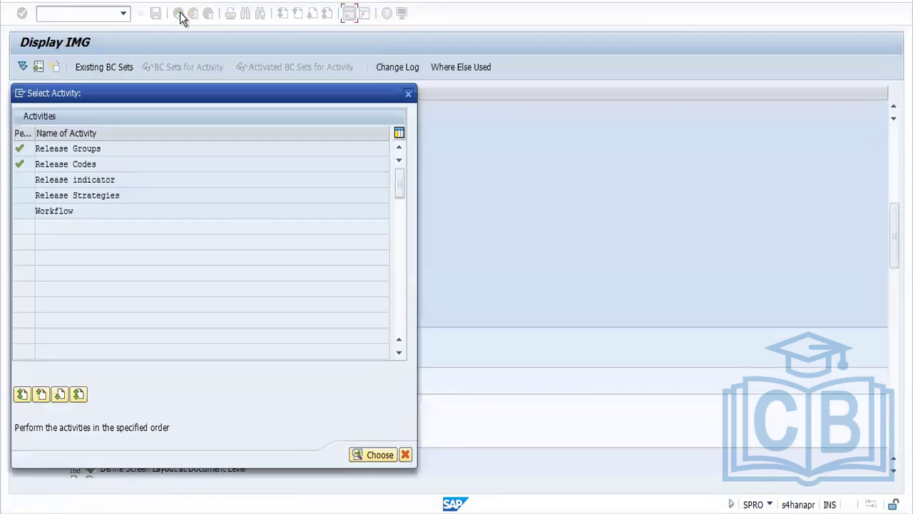
# Check the Release indicator activity for existing entries and go back to the activity list.
pyautogui.doubleClick(84, 181)
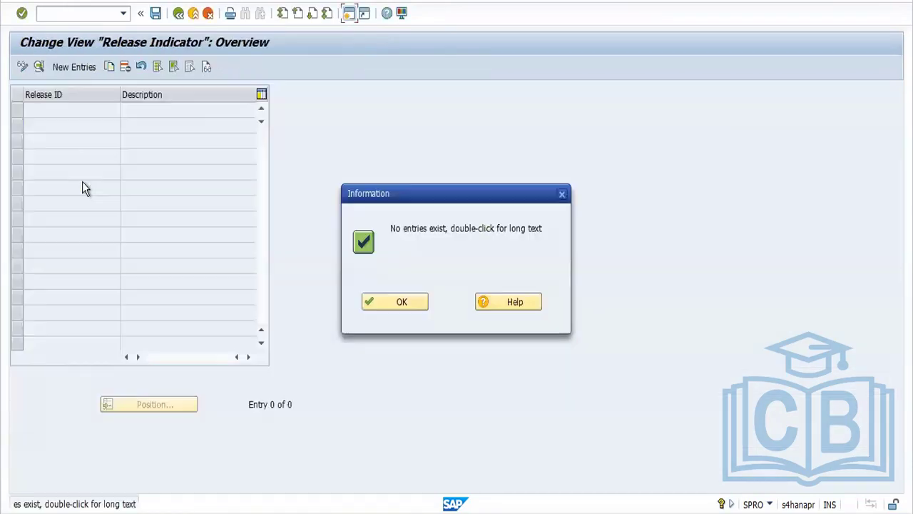
pyautogui.click(384, 302)
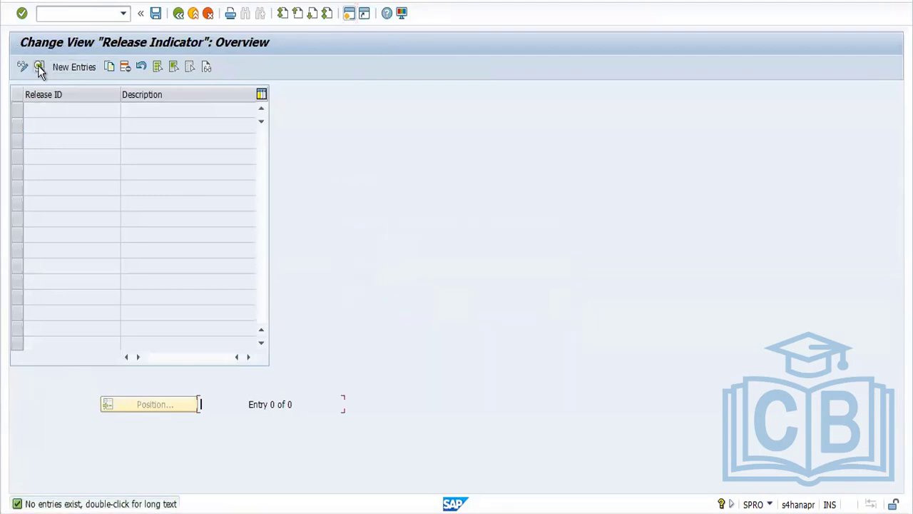
pyautogui.click(38, 68)
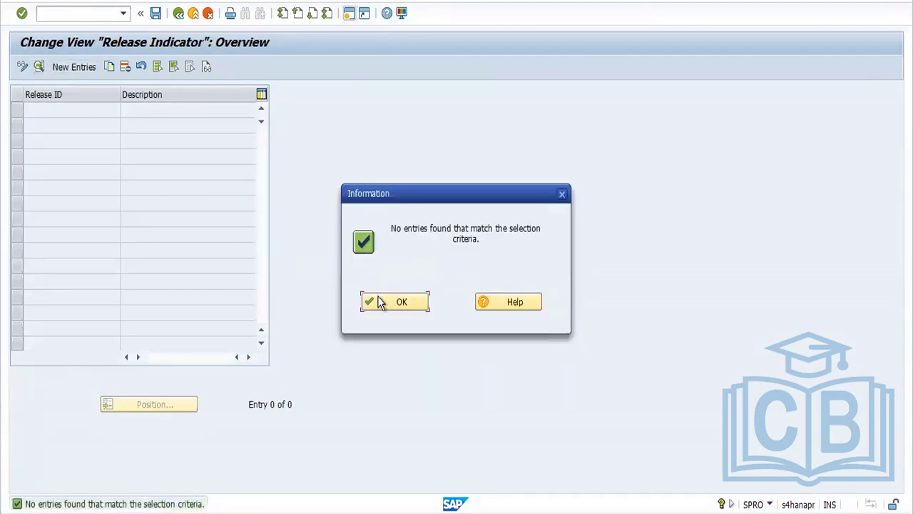
pyautogui.click(381, 299)
pyautogui.click(61, 69)
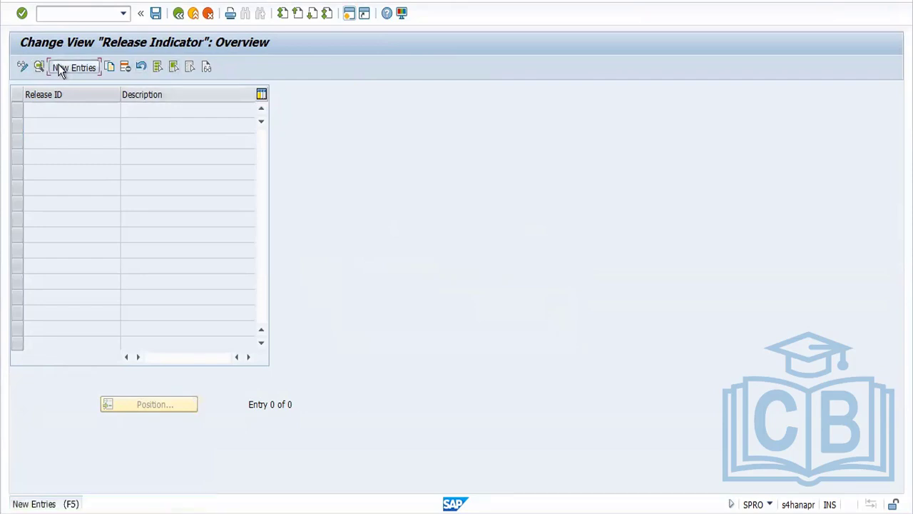
pyautogui.click(178, 15)
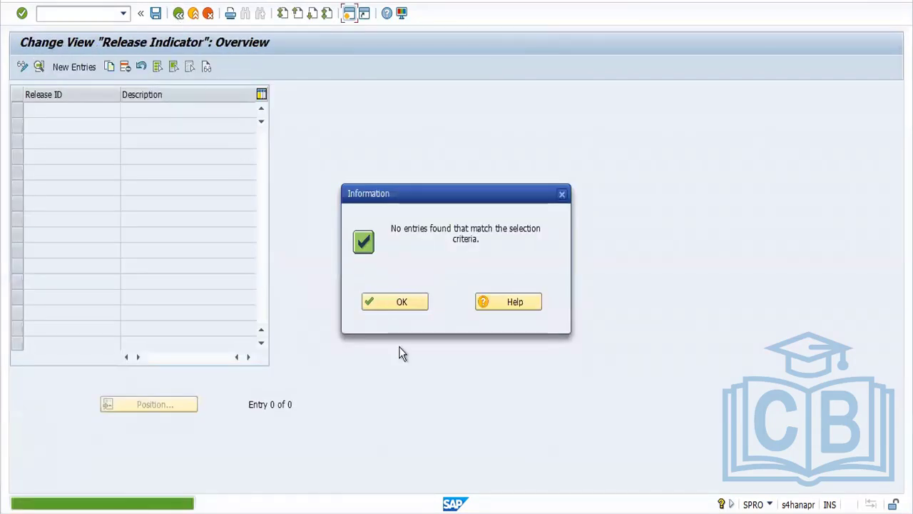
pyautogui.click(397, 302)
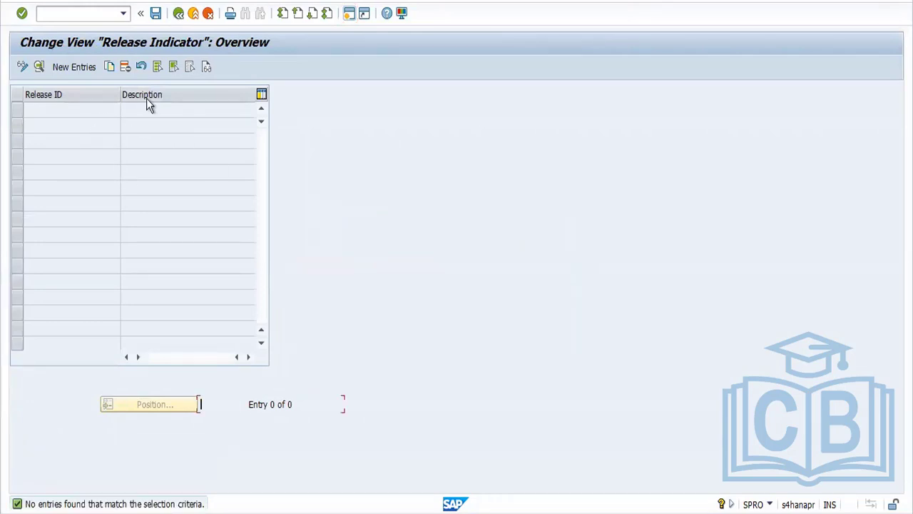
pyautogui.click(180, 14)
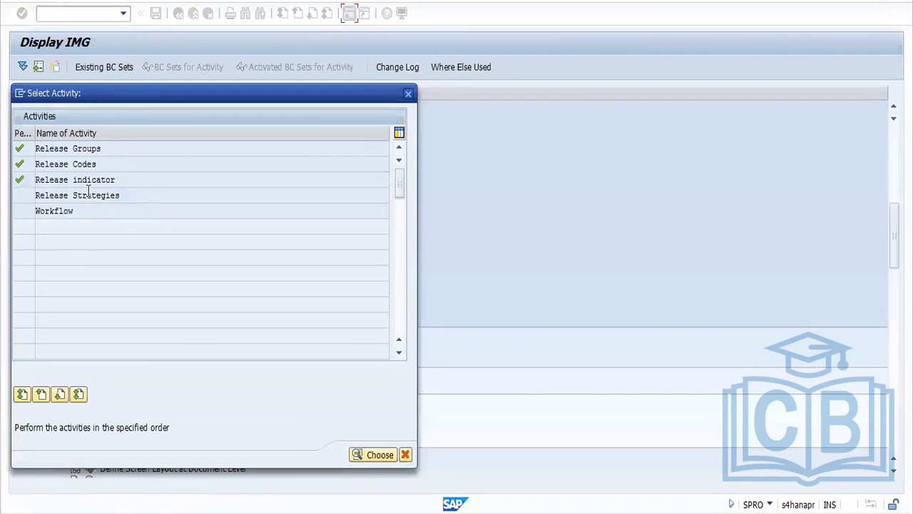
# Create a new entry in the Release Strategies activity and set its release group to F1.
pyautogui.doubleClick(87, 195)
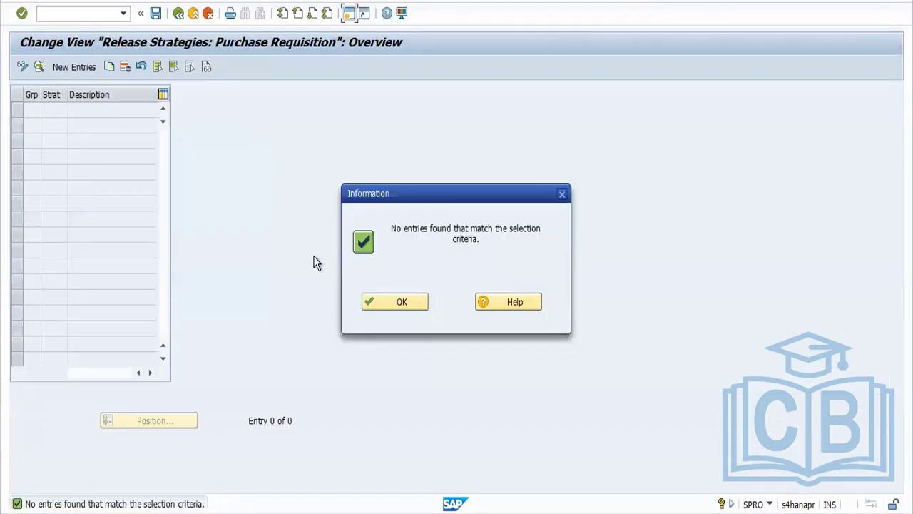
pyautogui.click(397, 307)
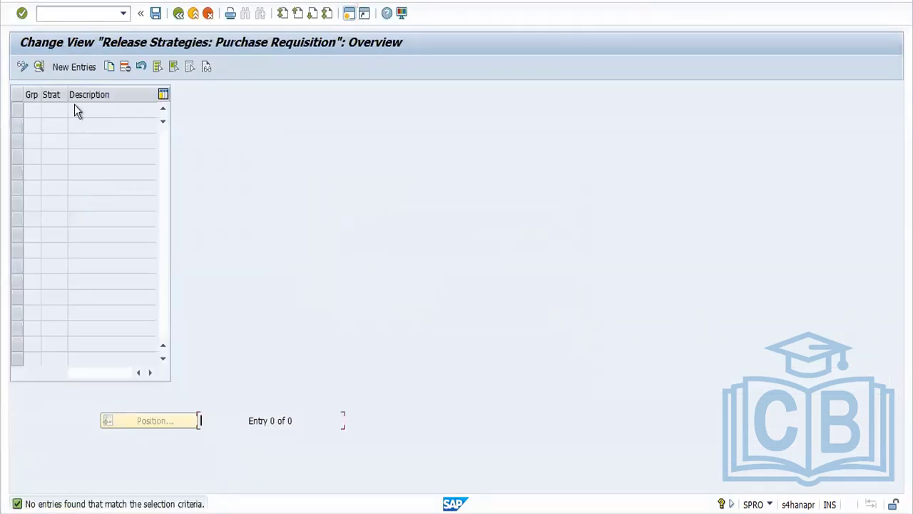
pyautogui.click(82, 70)
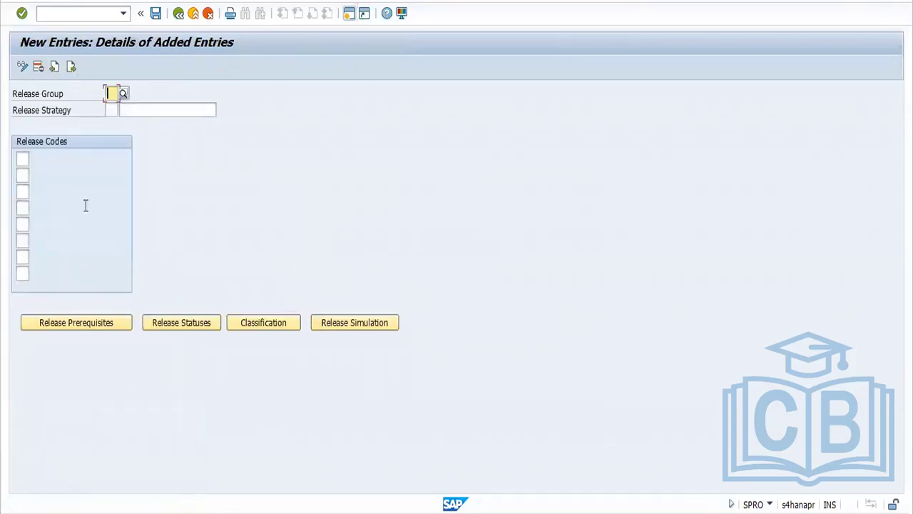
pyautogui.write('S1')
pyautogui.press('Tab')
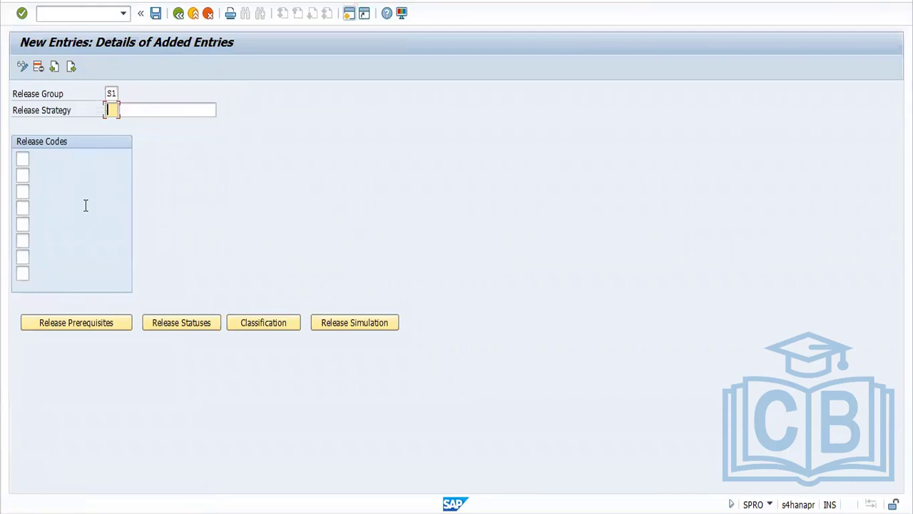
pyautogui.click(114, 91)
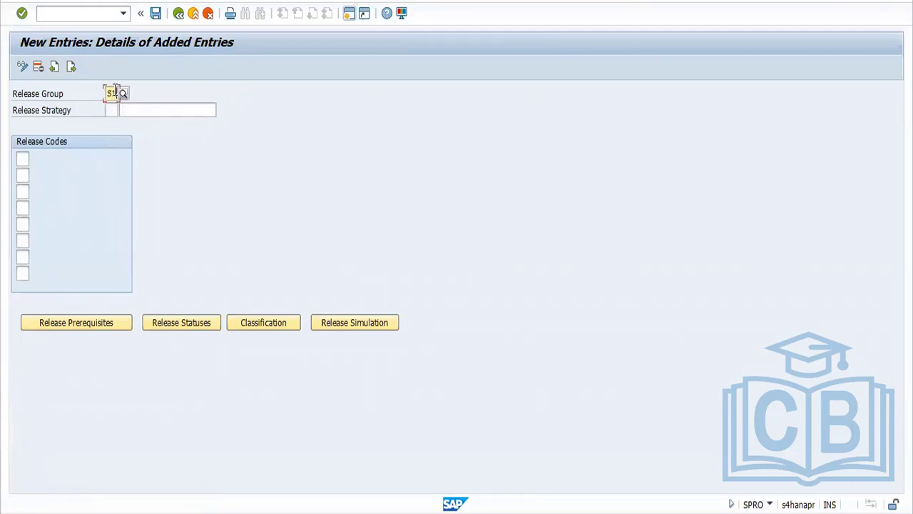
pyautogui.press('BackSpace')
pyautogui.press('BackSpace')
pyautogui.write('F1')
pyautogui.press('Tab')
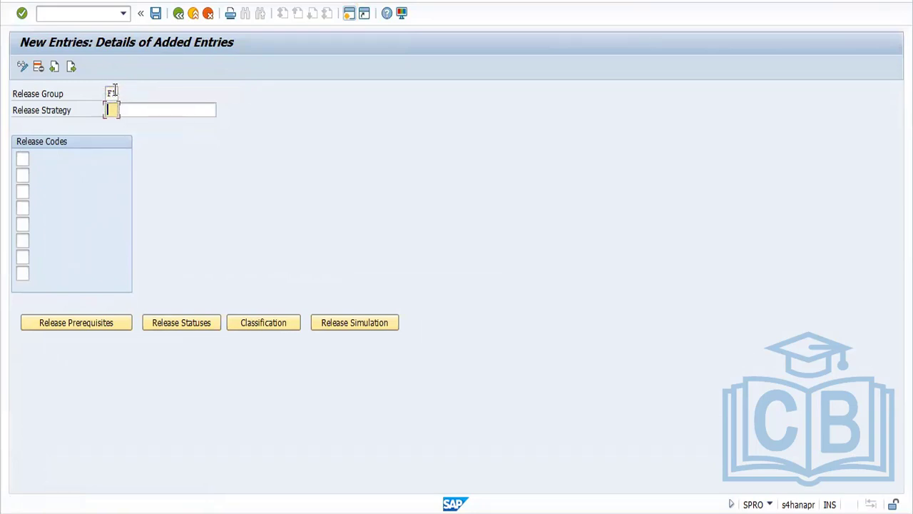
# Enter release strategy S1 with description S1 and assign it the release codes A1 and A2.
pyautogui.write('S')
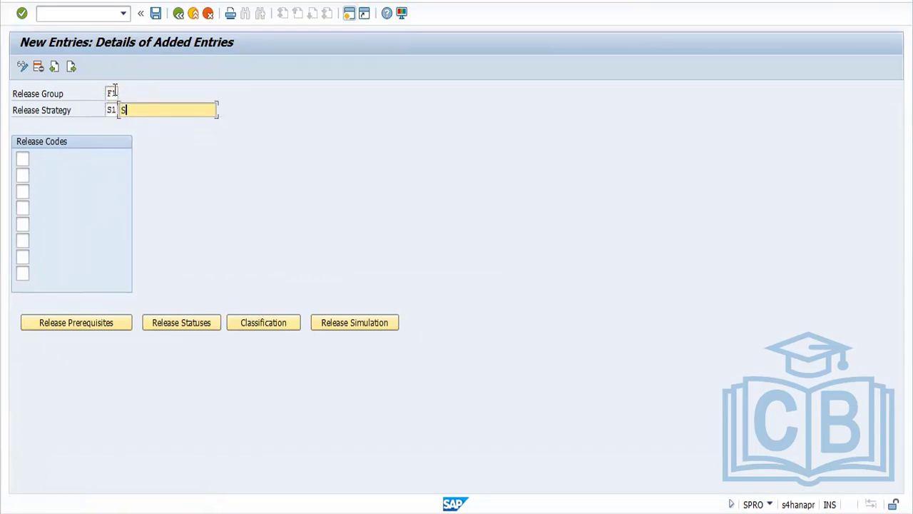
pyautogui.write('1S1')
pyautogui.click(21, 158)
pyautogui.write('F1')
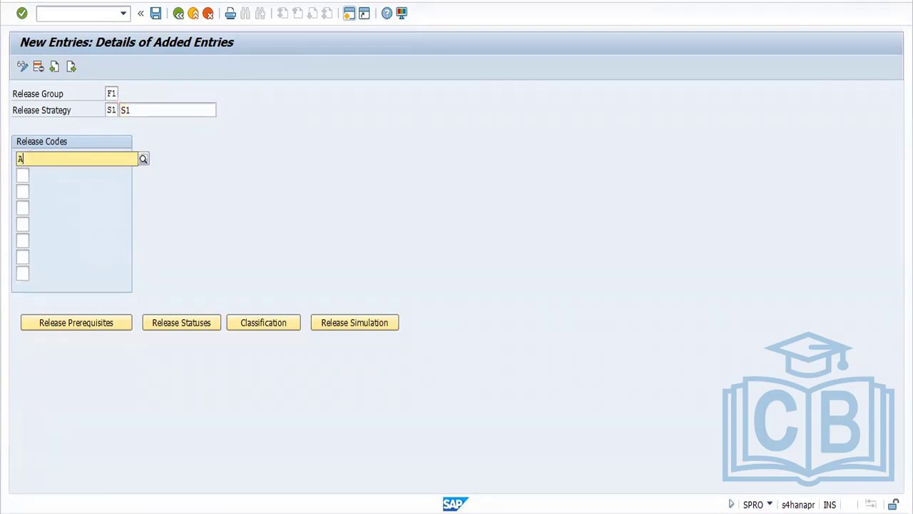
pyautogui.write('A2')
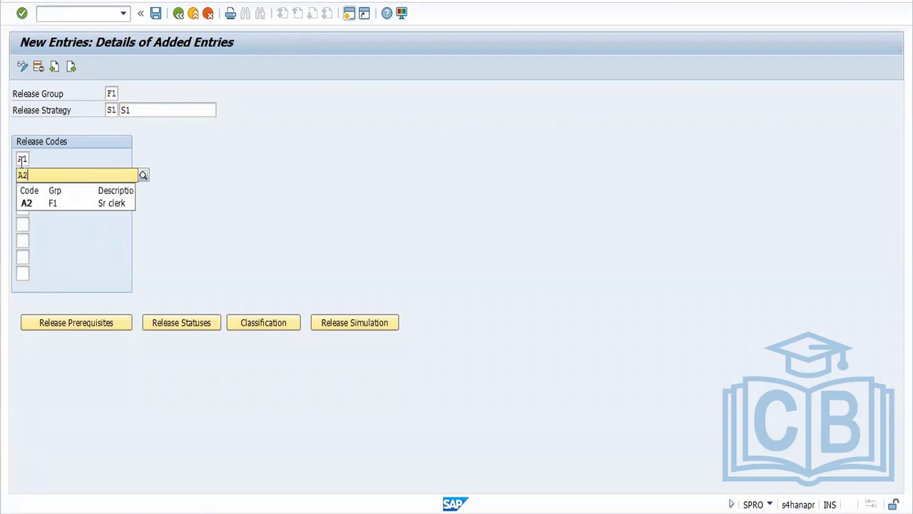
pyautogui.press('Return')
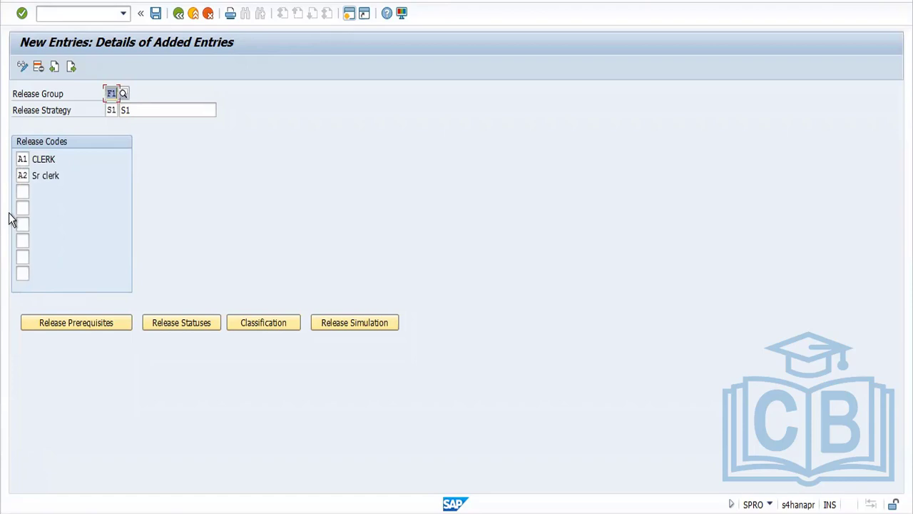
# Define the release prerequisites of strategy S1 so that code A2 requires code A1.
pyautogui.click(52, 321)
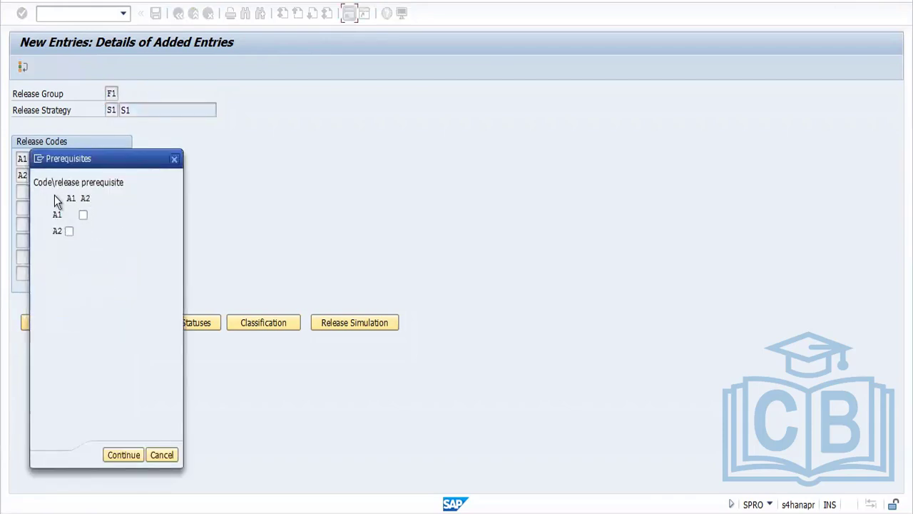
pyautogui.click(69, 231)
pyautogui.click(116, 452)
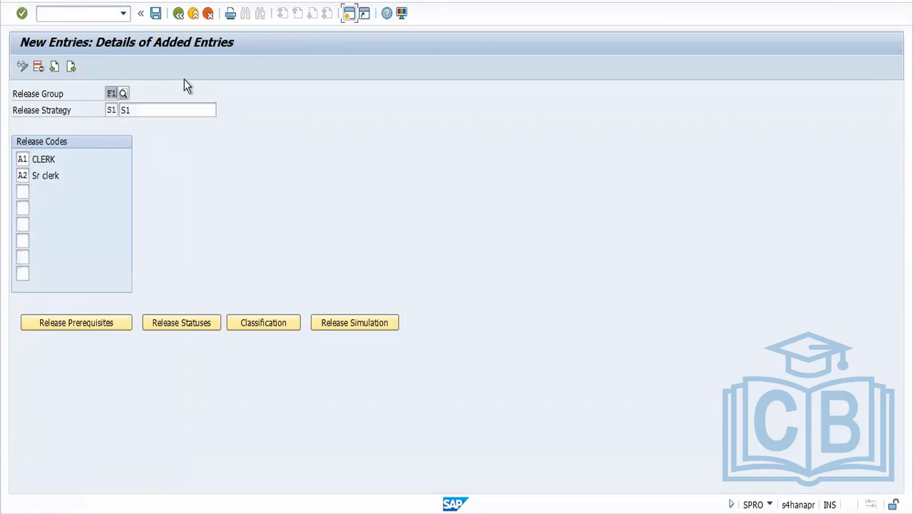
# Try to save release strategy S1 and recheck its release prerequisites.
pyautogui.click(156, 13)
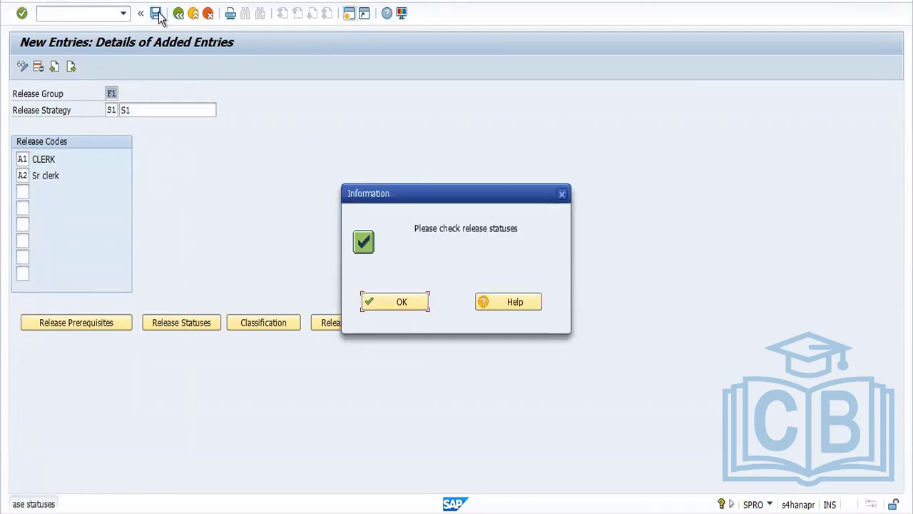
pyautogui.click(372, 300)
pyautogui.click(111, 322)
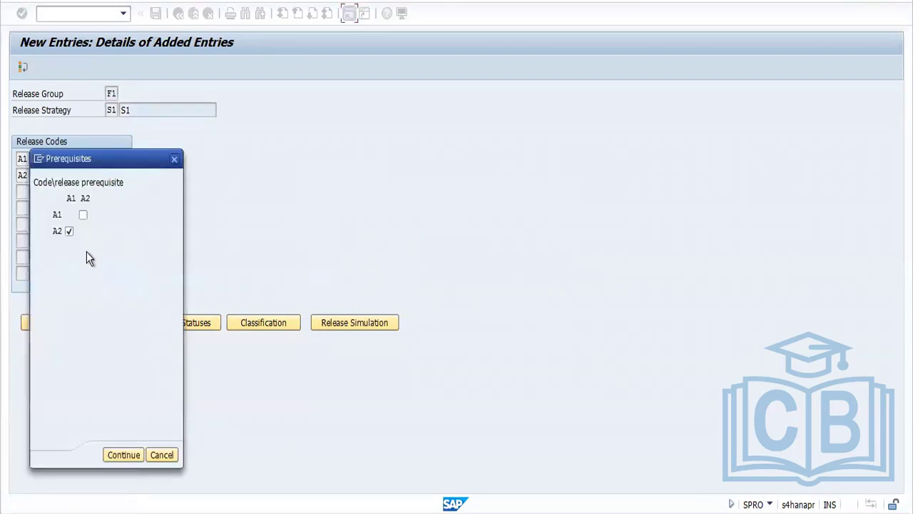
pyautogui.click(119, 456)
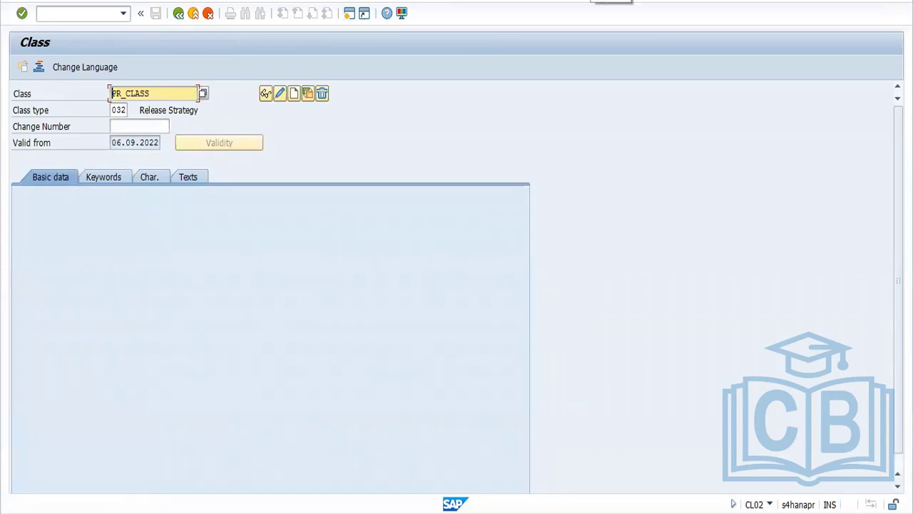
# Switch to the Excel sheet and review the release codes planned for the 0 -1000 value range in H10:H11.
pyautogui.hotkey('alt', 'Tab')
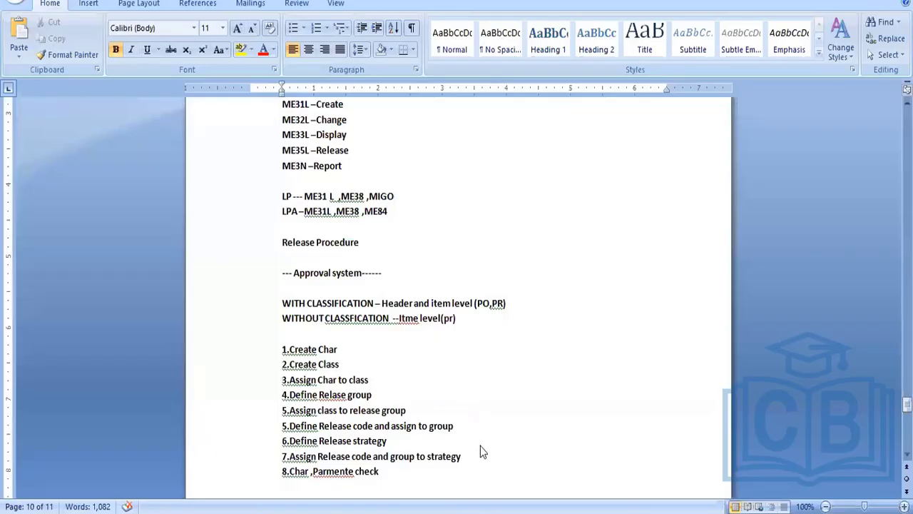
pyautogui.hotkey('alt', 'Tab')
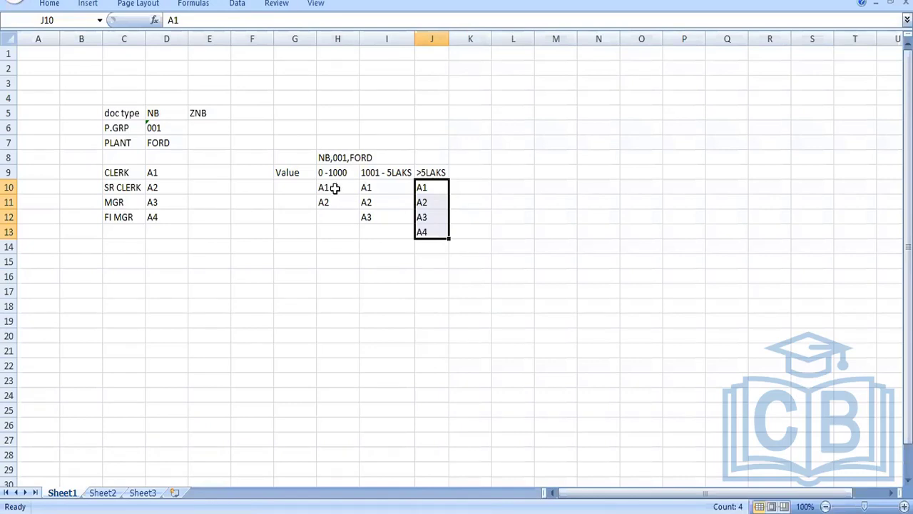
pyautogui.moveTo(335, 188); pyautogui.dragTo(335, 206)
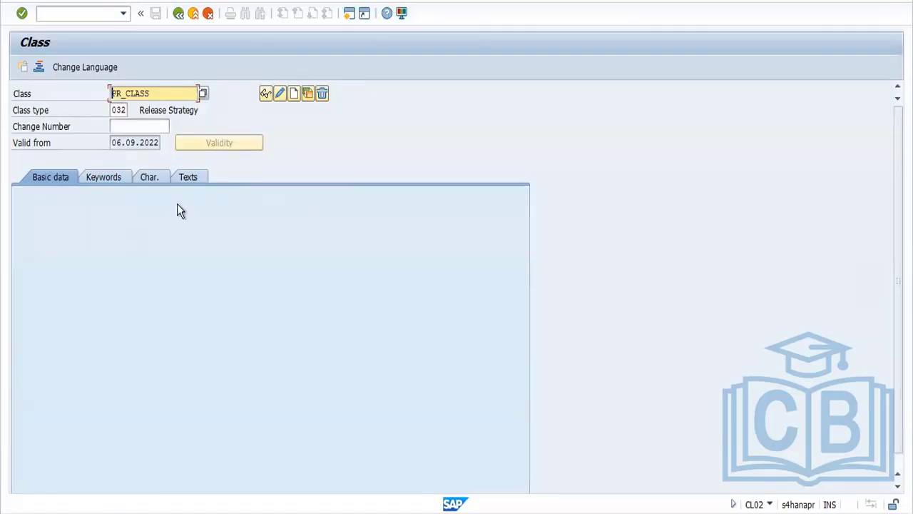
# Return to release strategy S1 and try to look up a release indicator for the status where only code A1 has released.
pyautogui.click(179, 512)
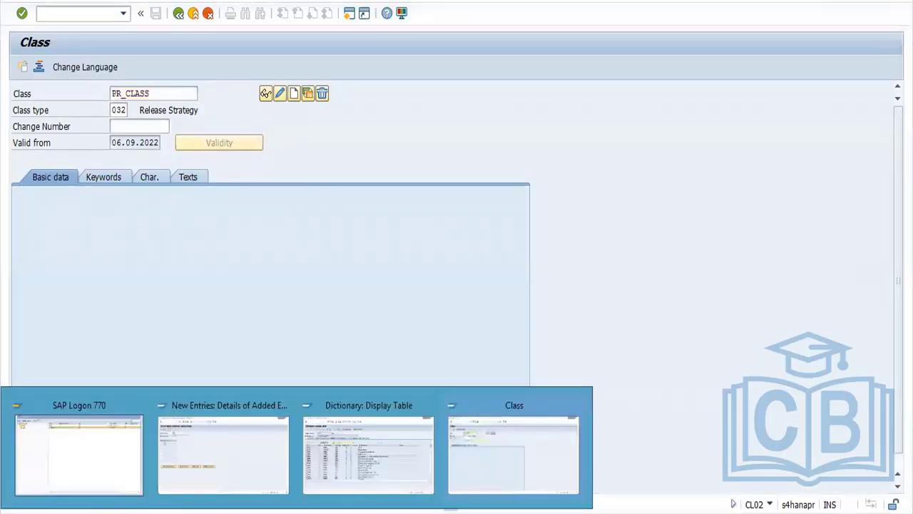
pyautogui.click(221, 447)
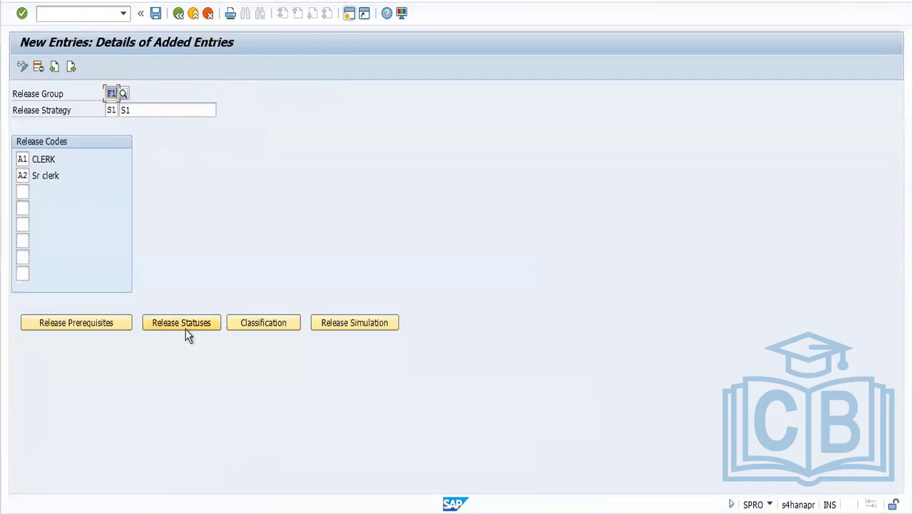
pyautogui.click(183, 324)
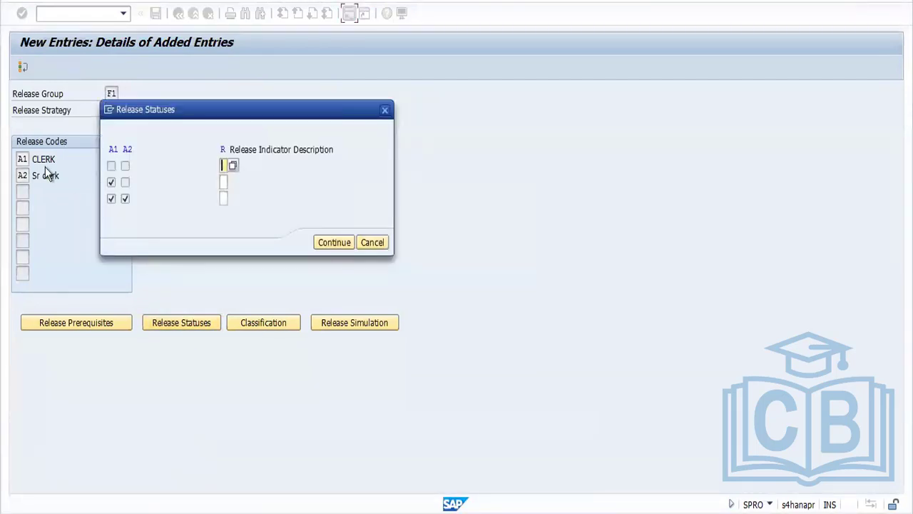
pyautogui.click(224, 181)
pyautogui.click(232, 183)
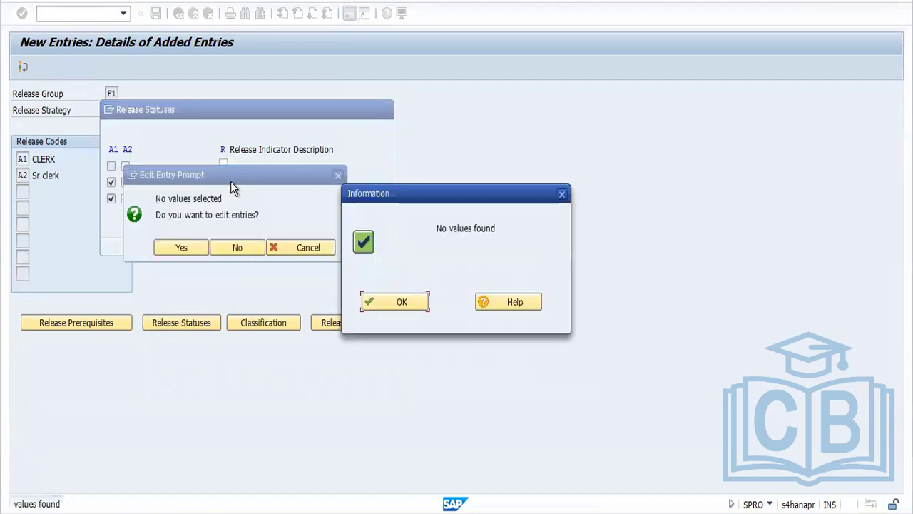
pyautogui.click(412, 301)
pyautogui.click(287, 244)
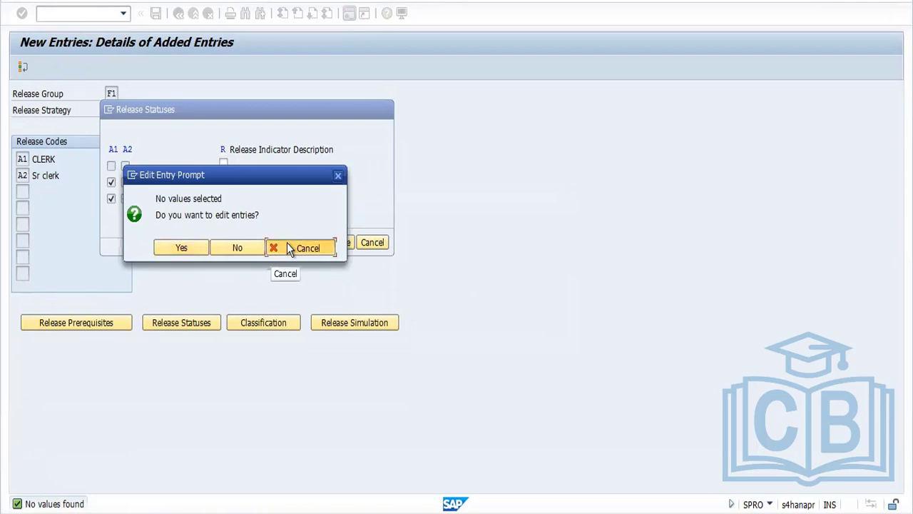
pyautogui.click(375, 245)
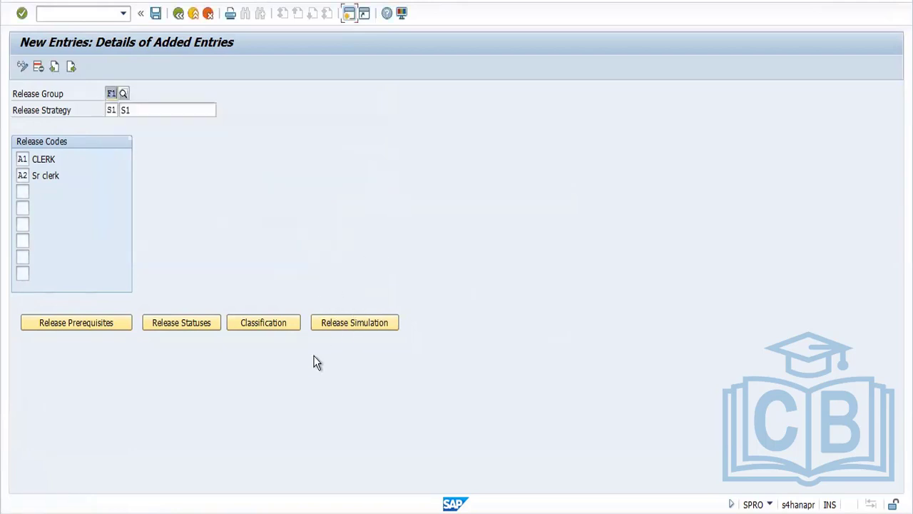
pyautogui.click(173, 499)
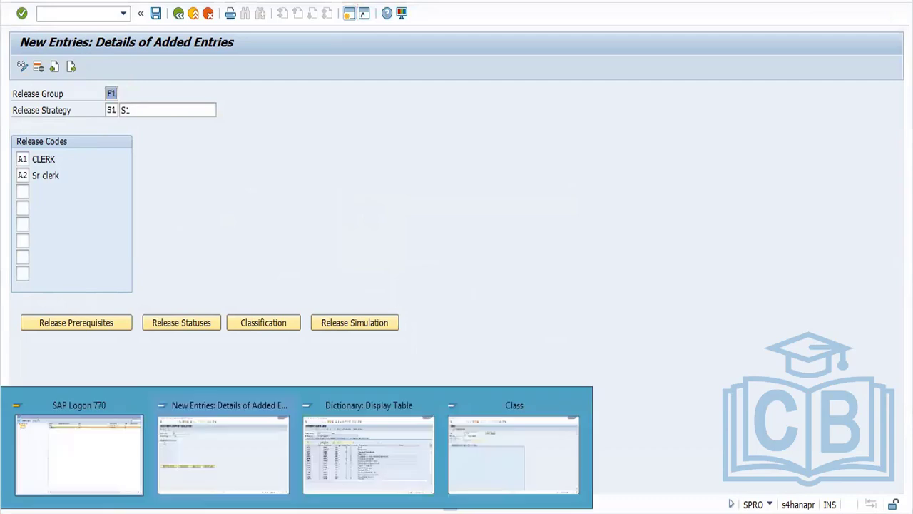
pyautogui.click(240, 451)
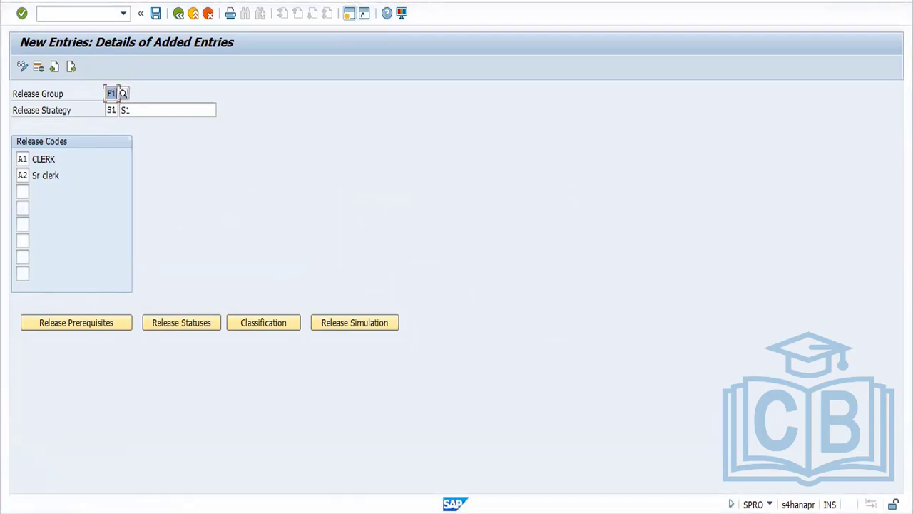
pyautogui.click(173, 508)
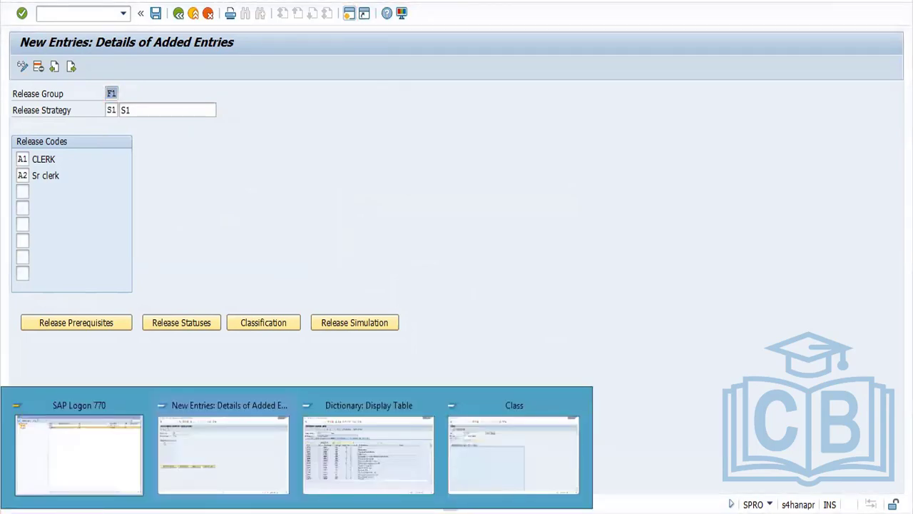
pyautogui.click(253, 442)
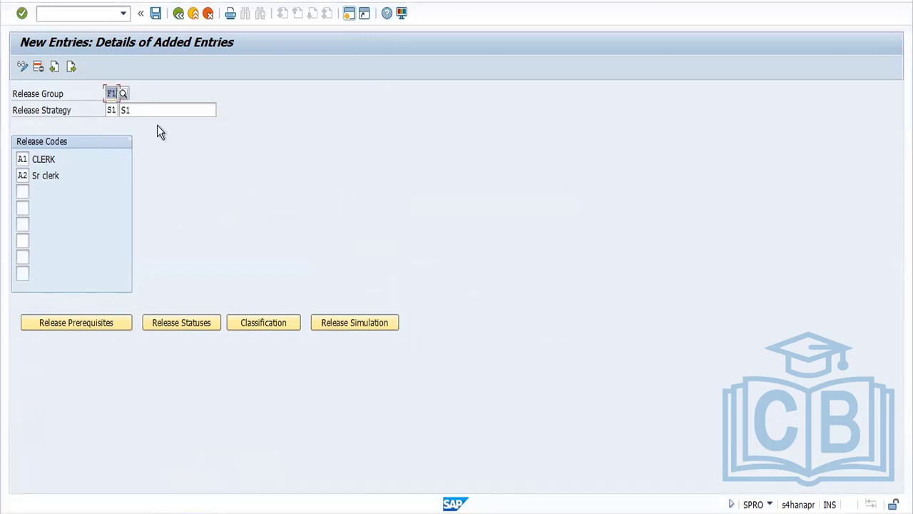
# Save release strategy S1 to the customizing request MM: MGM congfiguration 7AM and return to the release procedure activities.
pyautogui.click(179, 14)
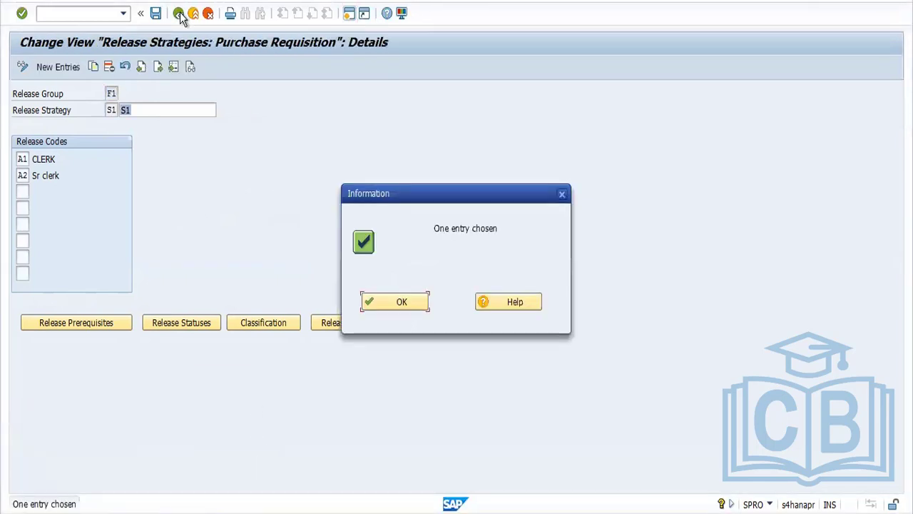
pyautogui.click(379, 301)
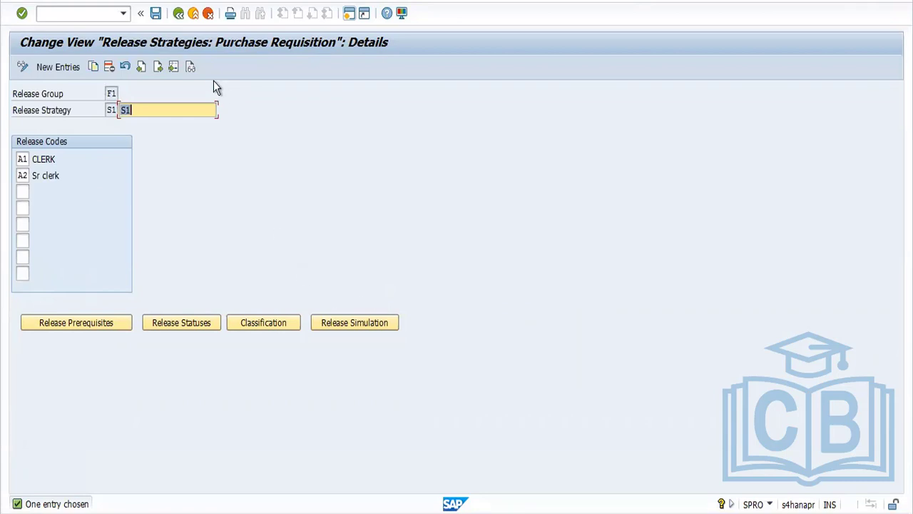
pyautogui.click(179, 15)
pyautogui.click(179, 14)
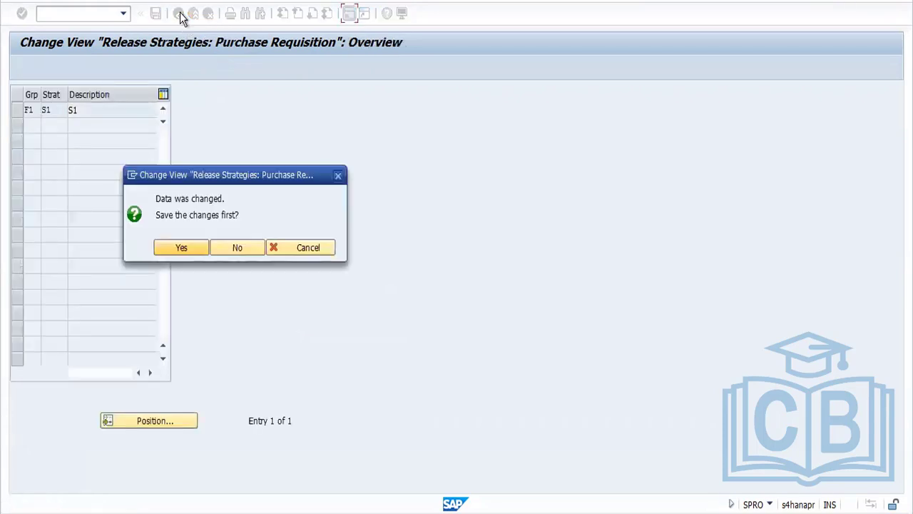
pyautogui.click(184, 247)
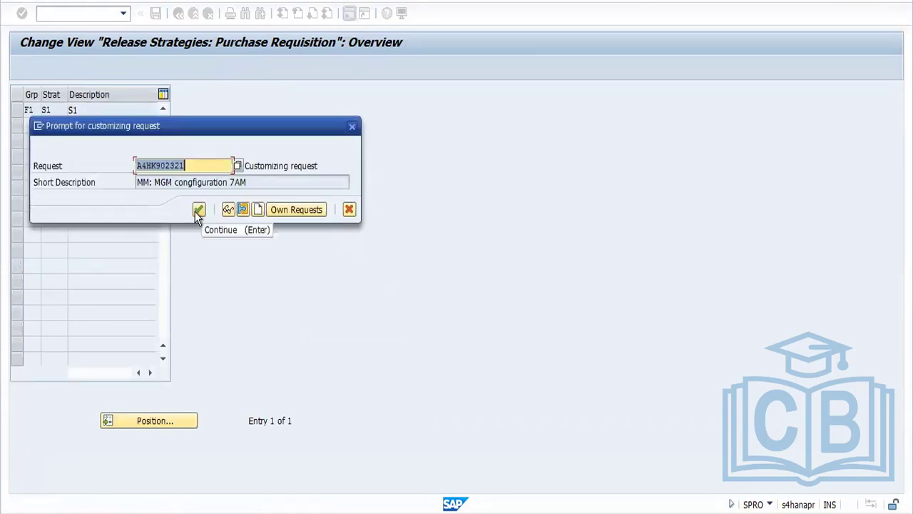
pyautogui.click(197, 210)
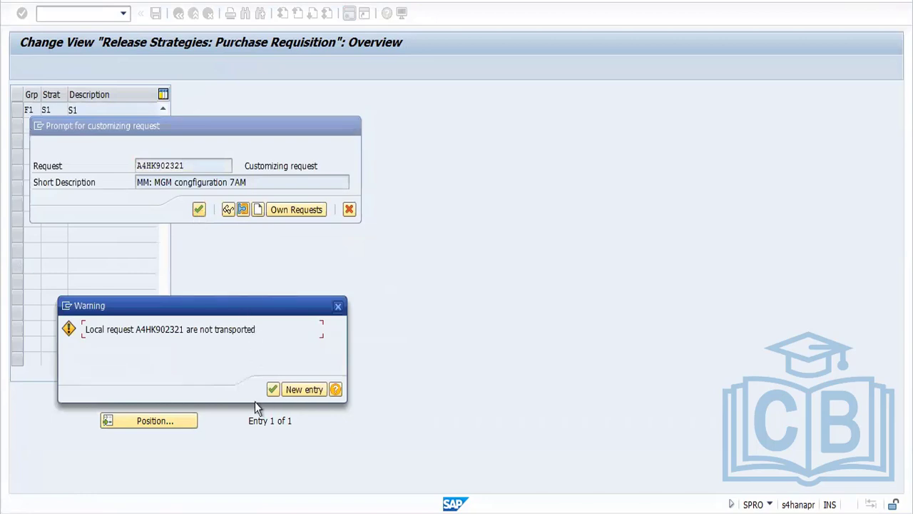
pyautogui.click(274, 390)
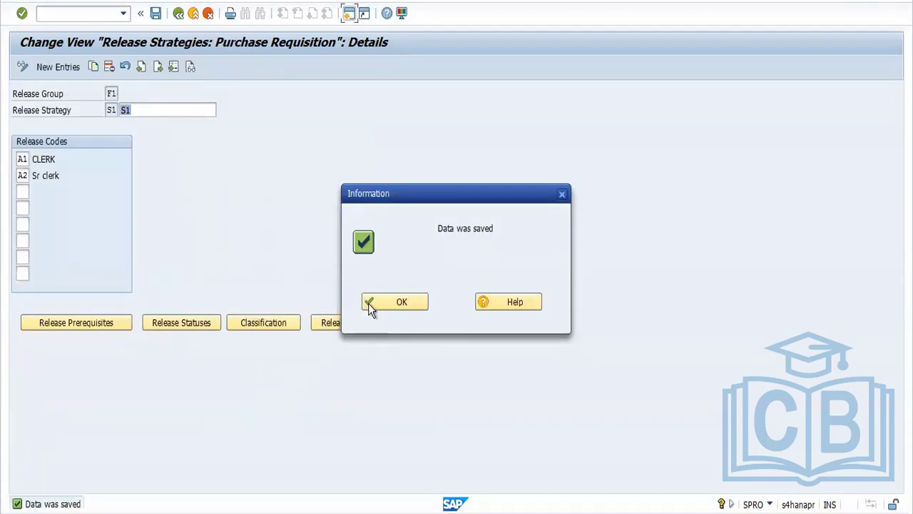
pyautogui.click(368, 304)
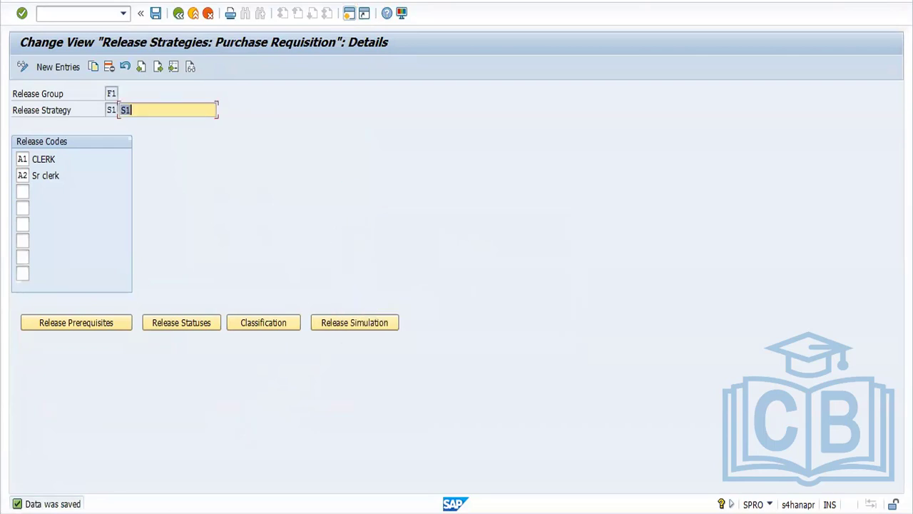
pyautogui.click(178, 13)
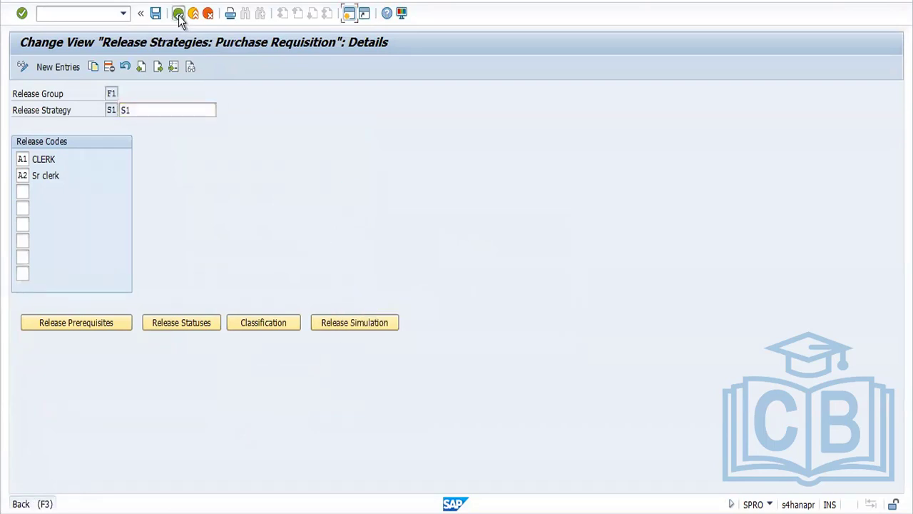
pyautogui.click(179, 14)
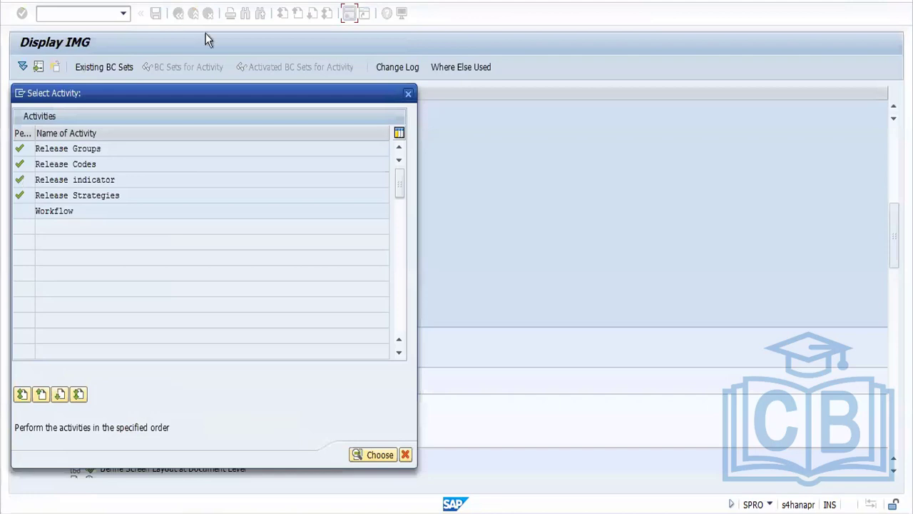
# Create release indicator R with the description Relesed and enable Released for issue of PO.
pyautogui.doubleClick(74, 180)
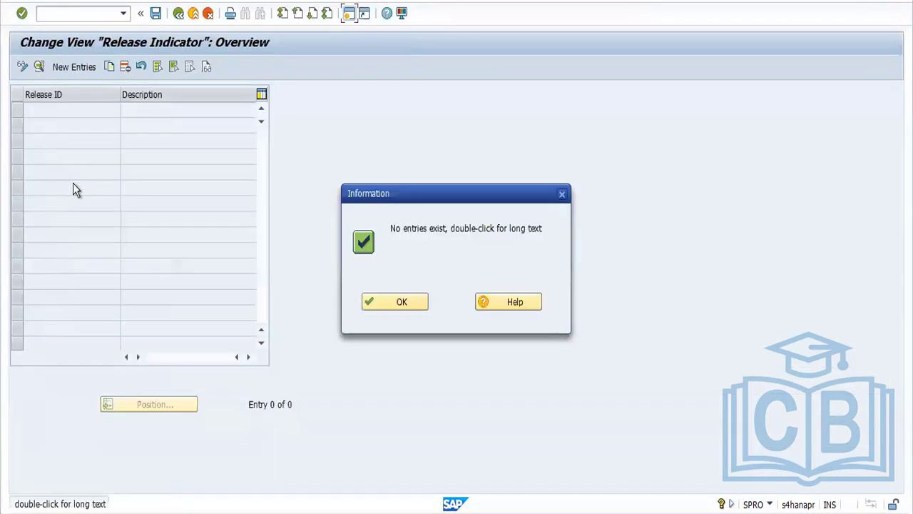
pyautogui.click(373, 301)
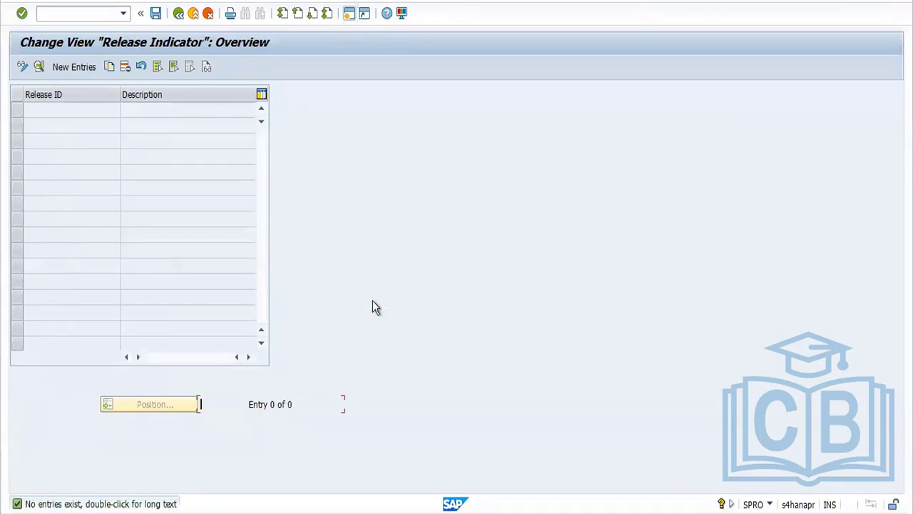
pyautogui.click(63, 64)
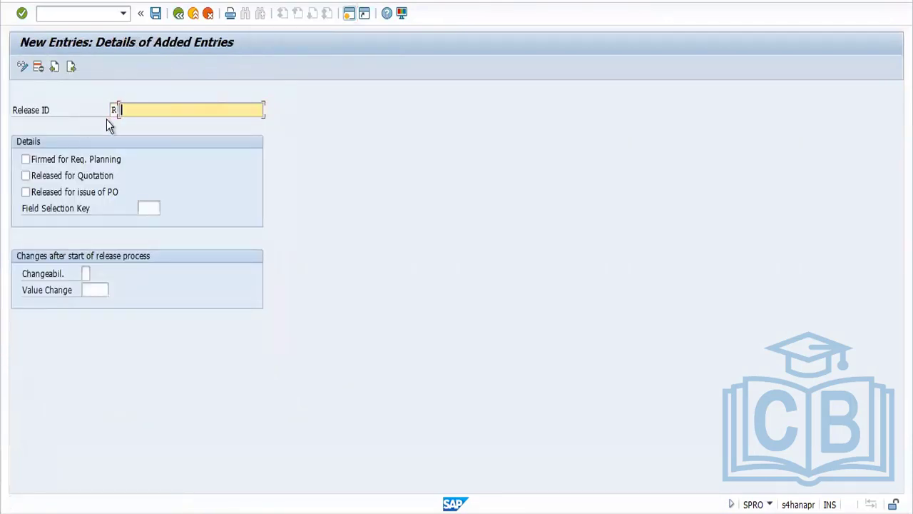
pyautogui.write('Relesed')
pyautogui.click(50, 194)
pyautogui.click(50, 194)
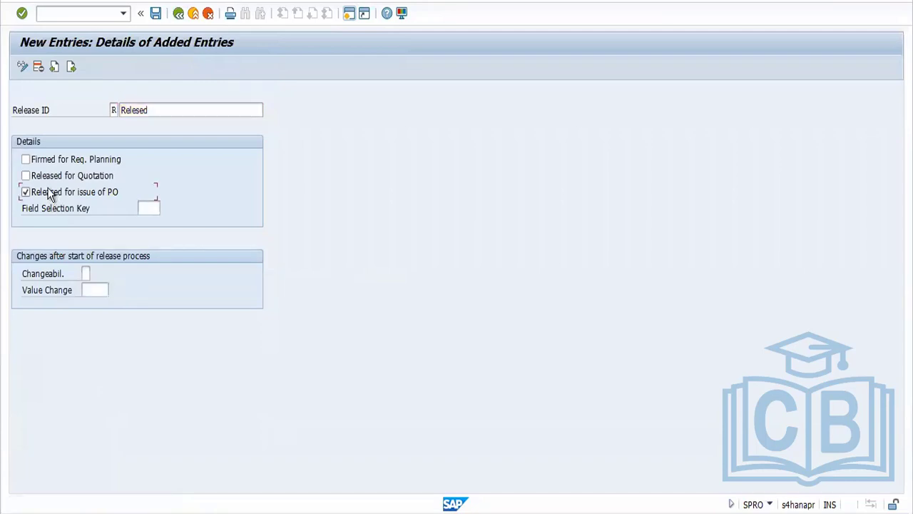
# Set the changeability of release indicator R to 4, changeable with new release in case of new strategy or value change.
pyautogui.click(89, 274)
pyautogui.click(95, 273)
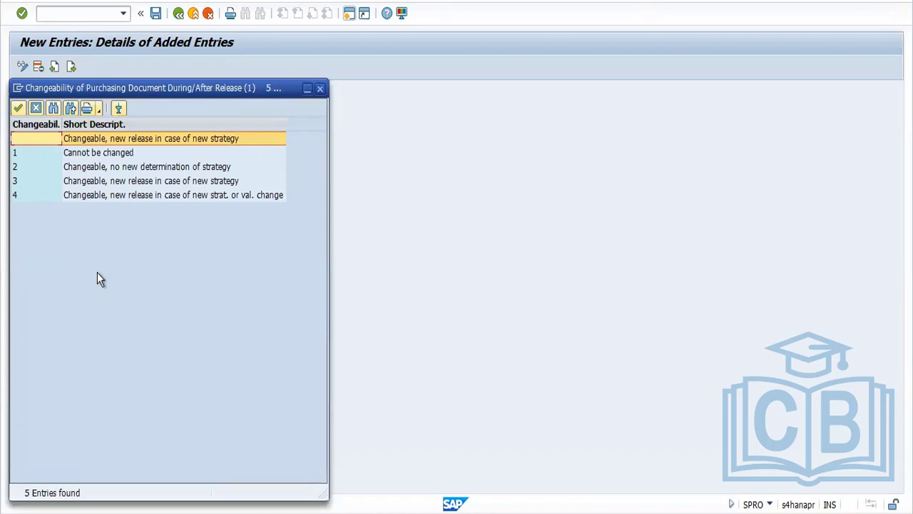
pyautogui.doubleClick(112, 196)
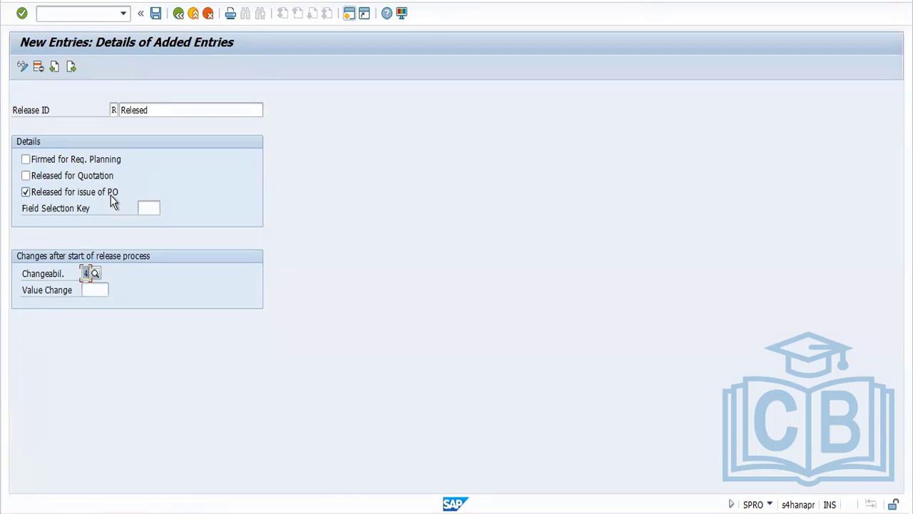
# Save release indicator R to the customizing request MM: MGM congfiguration 7AM and leave its new entry.
pyautogui.click(155, 15)
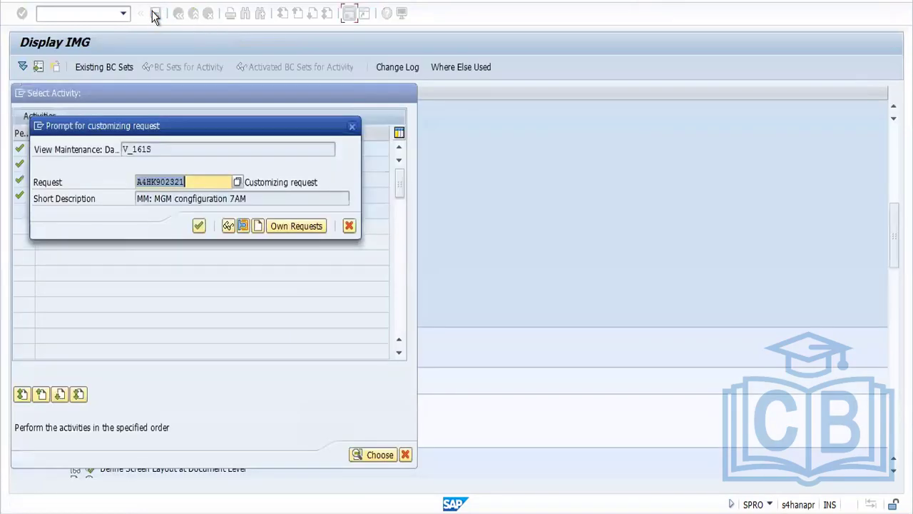
pyautogui.click(199, 226)
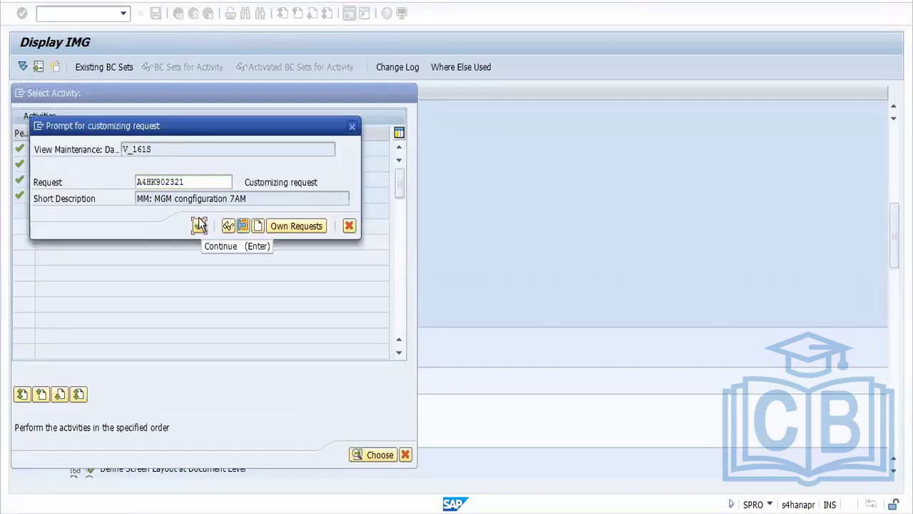
pyautogui.click(199, 225)
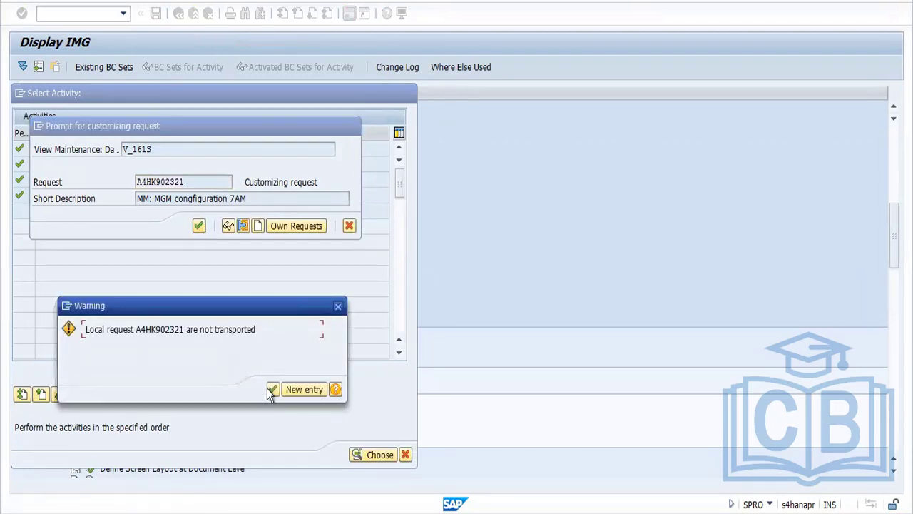
pyautogui.click(271, 389)
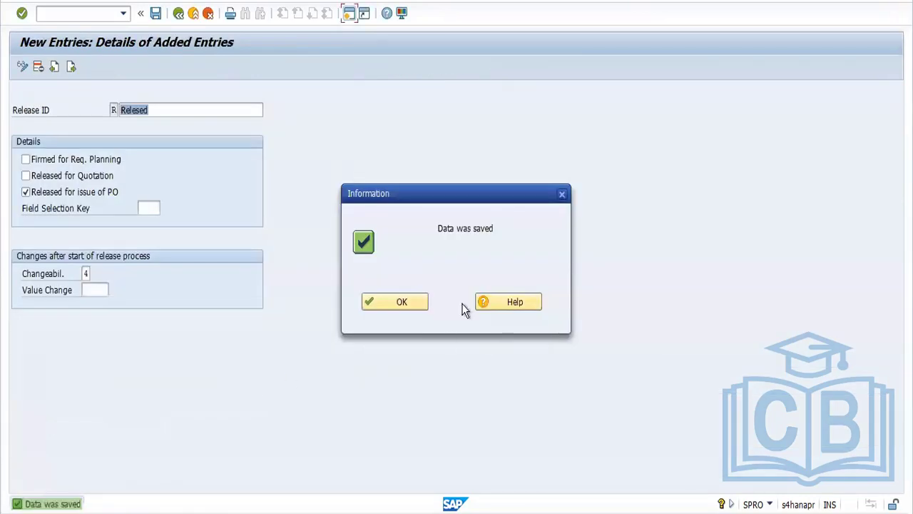
pyautogui.click(410, 309)
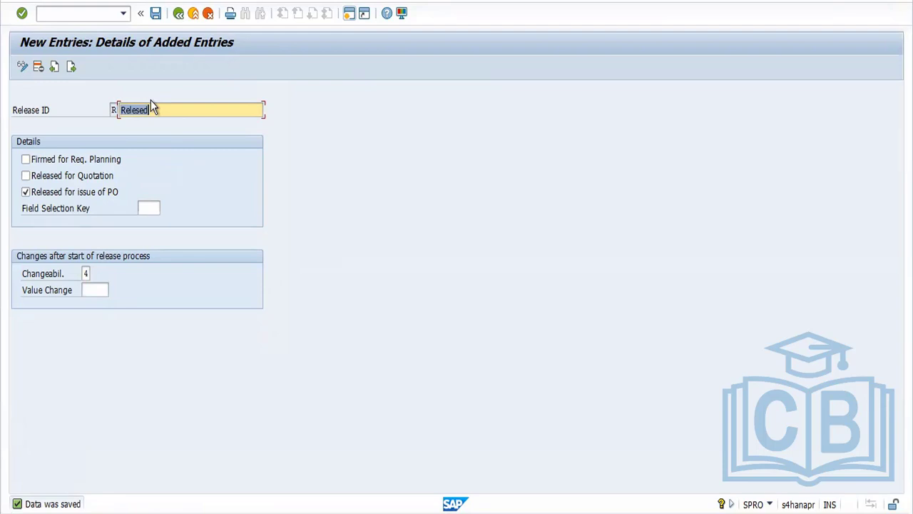
pyautogui.click(179, 15)
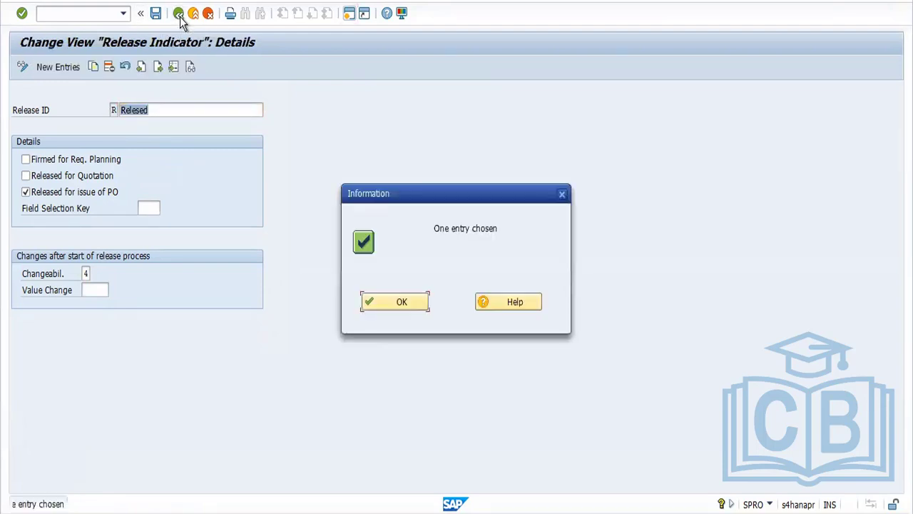
pyautogui.click(402, 302)
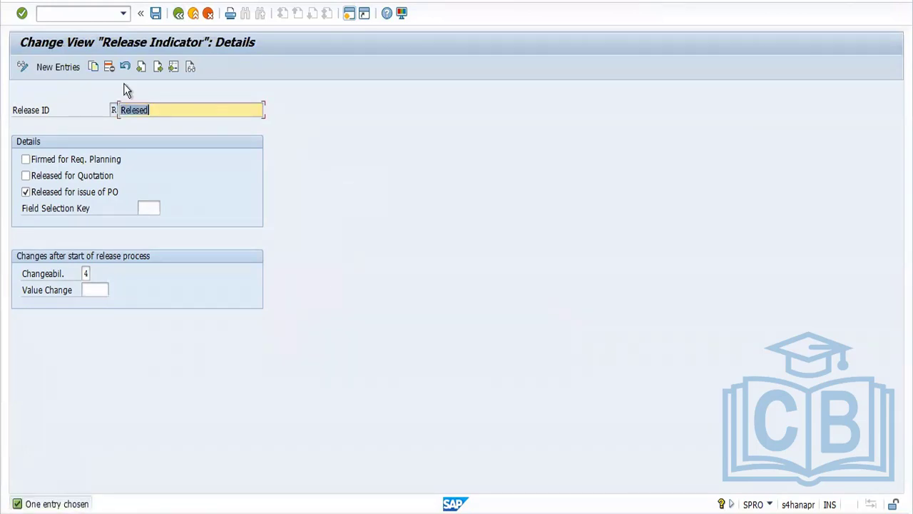
# Create release indicator P with the description Parital Relase and changeability 4, new release in case of new strategy or value change.
pyautogui.click(65, 67)
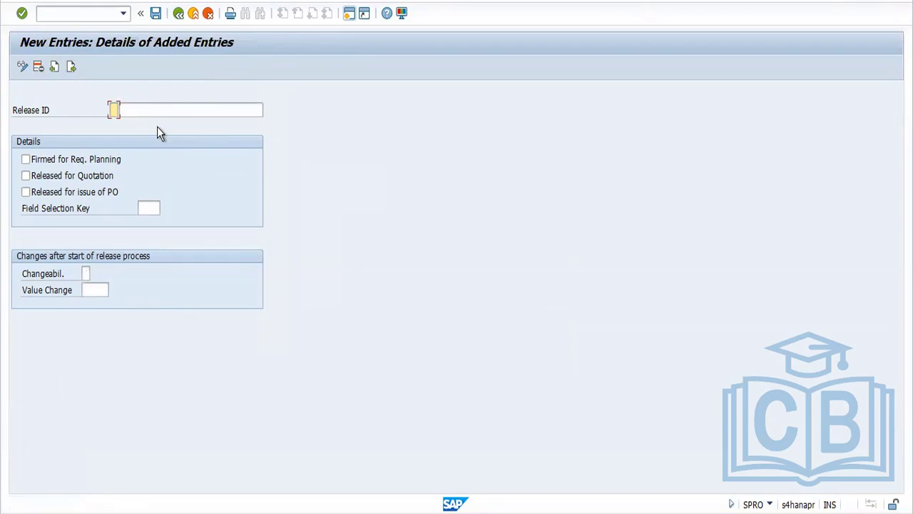
pyautogui.write('p')
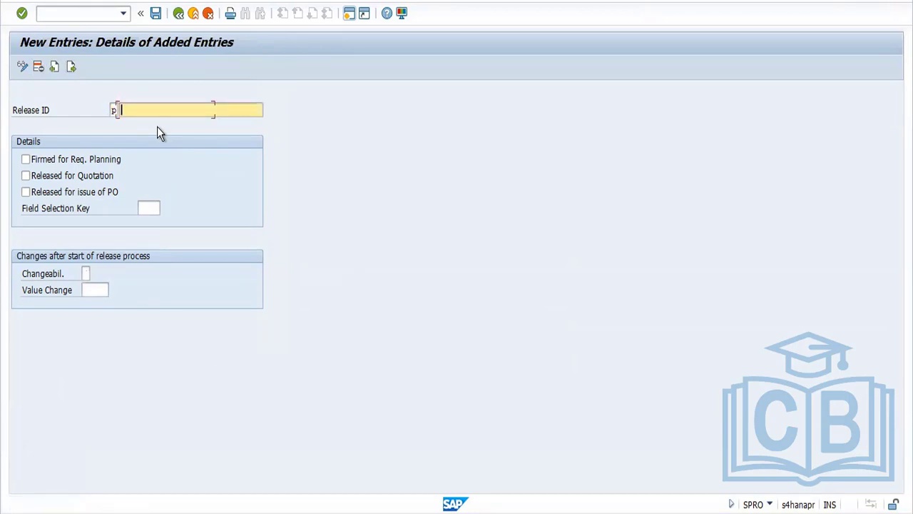
pyautogui.write('Parital Relase')
pyautogui.click(85, 273)
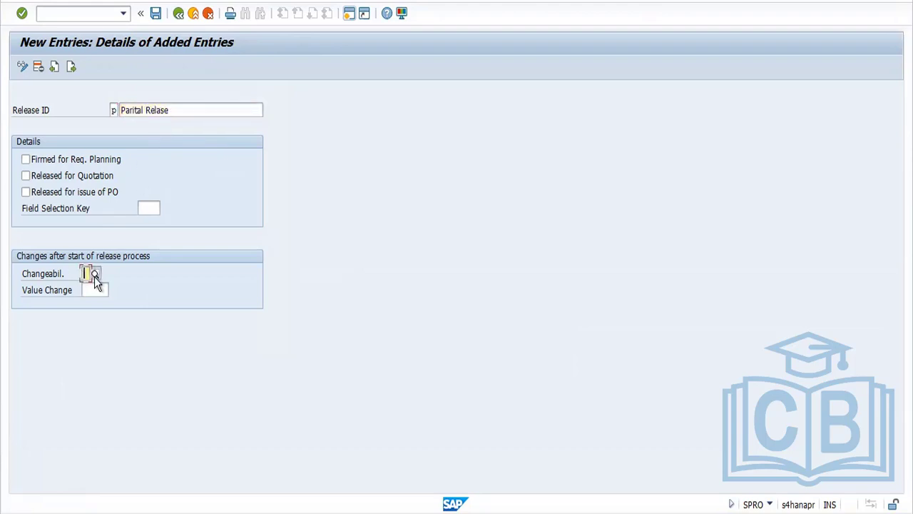
pyautogui.press('F4')
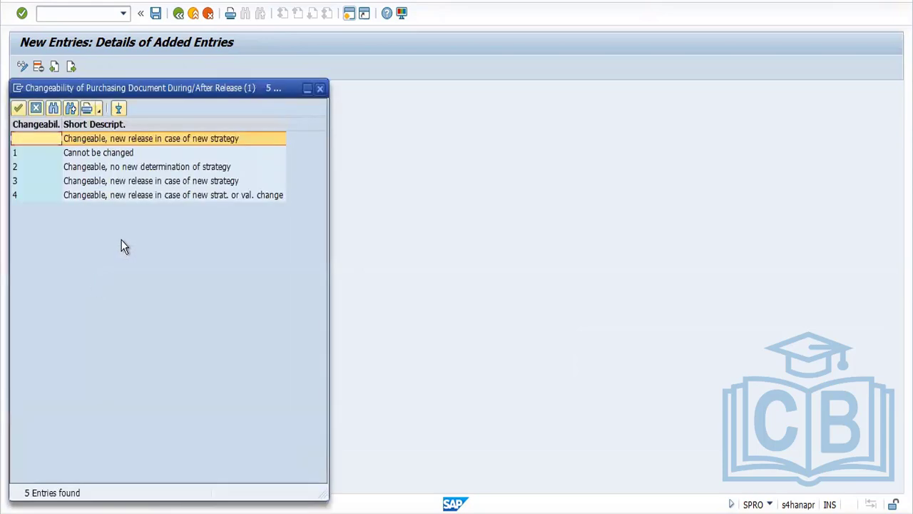
pyautogui.click(169, 200)
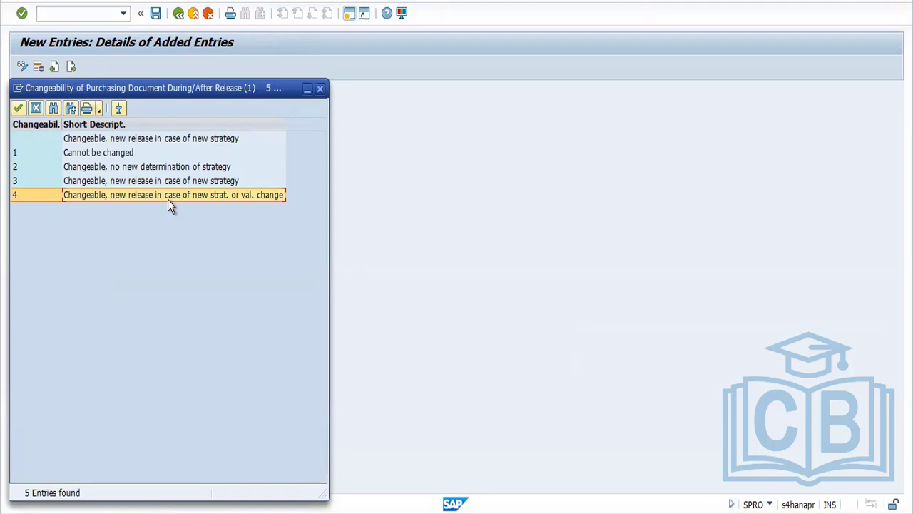
pyautogui.doubleClick(168, 201)
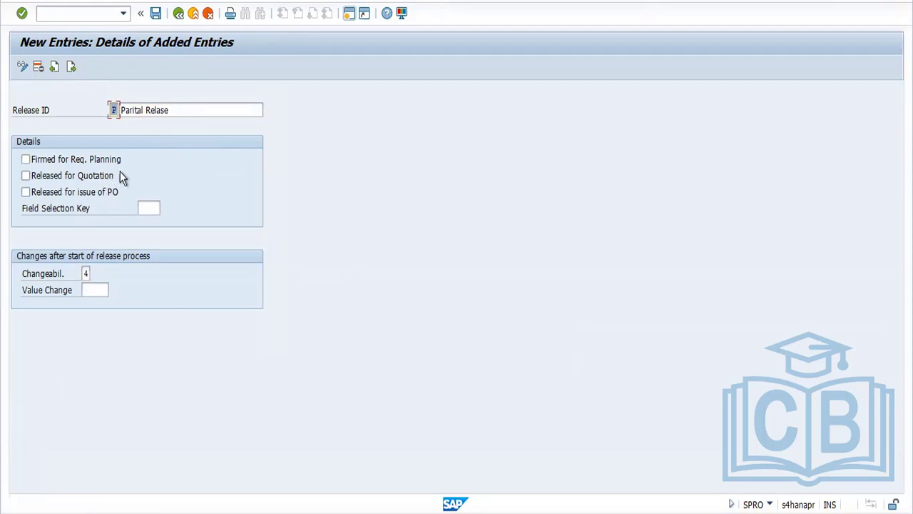
# Save release indicator P and return to the list of release procedure activities.
pyautogui.click(156, 13)
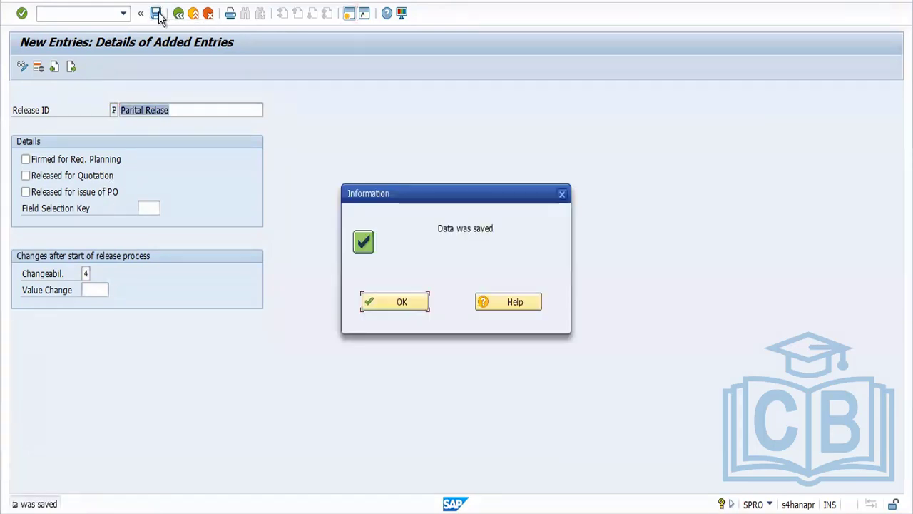
pyautogui.click(409, 301)
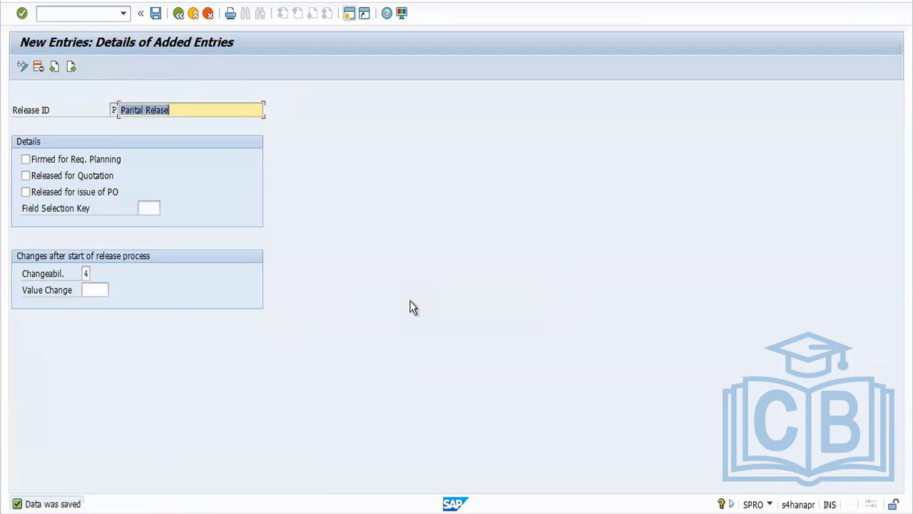
pyautogui.click(178, 13)
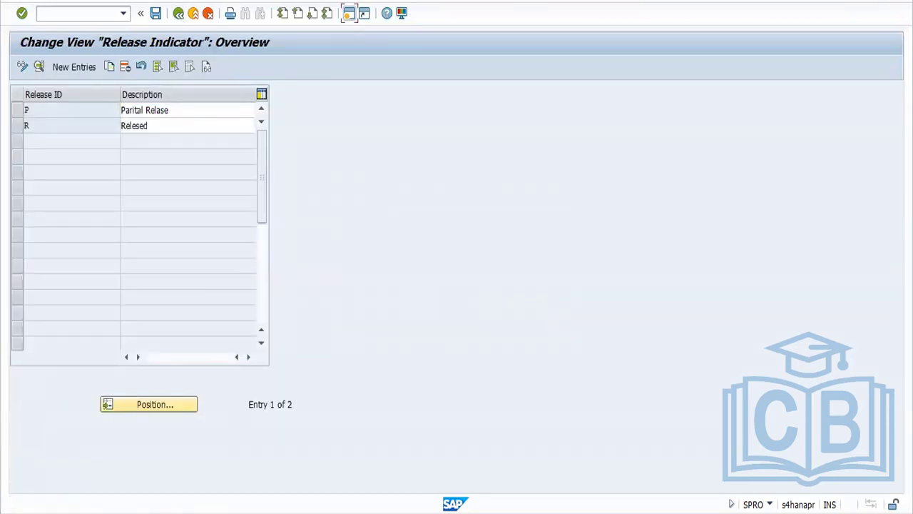
pyautogui.moveTo(200, 508)
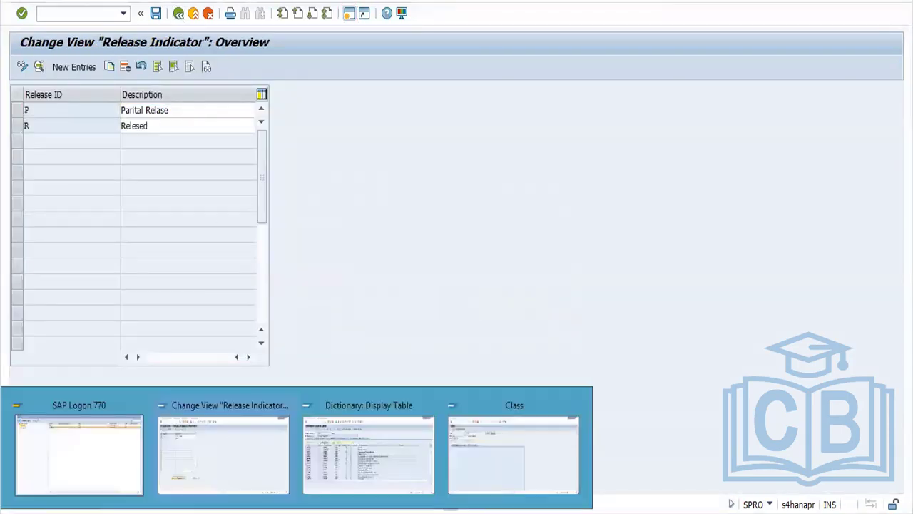
pyautogui.click(252, 463)
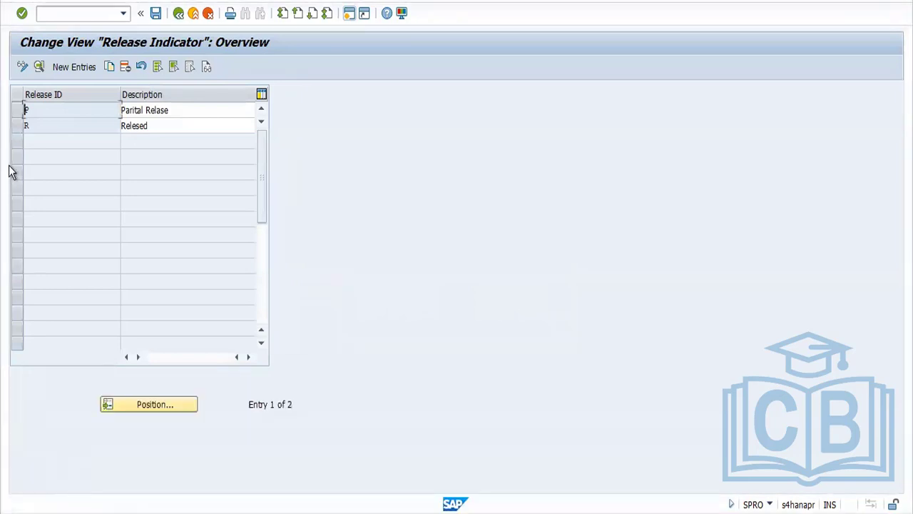
pyautogui.click(178, 15)
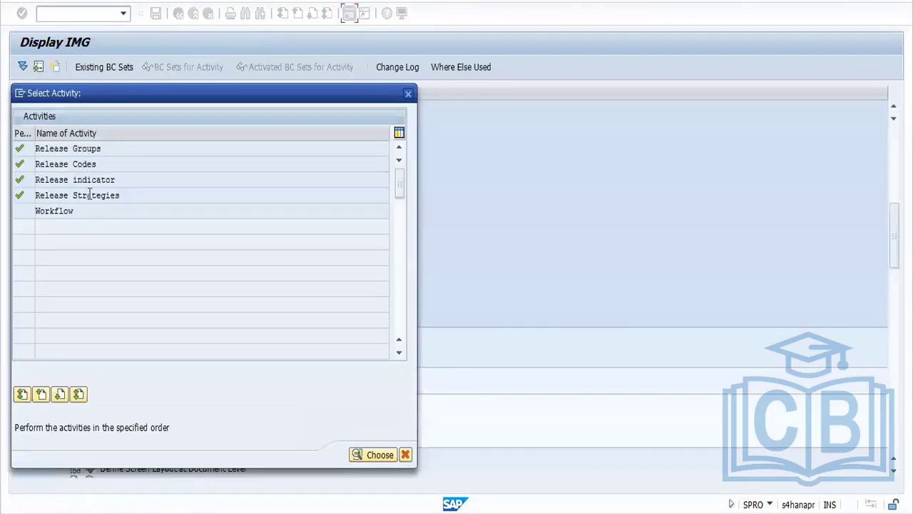
# In the release statuses of release strategy S1, assign indicator P to the status where only A1 has released.
pyautogui.doubleClick(89, 195)
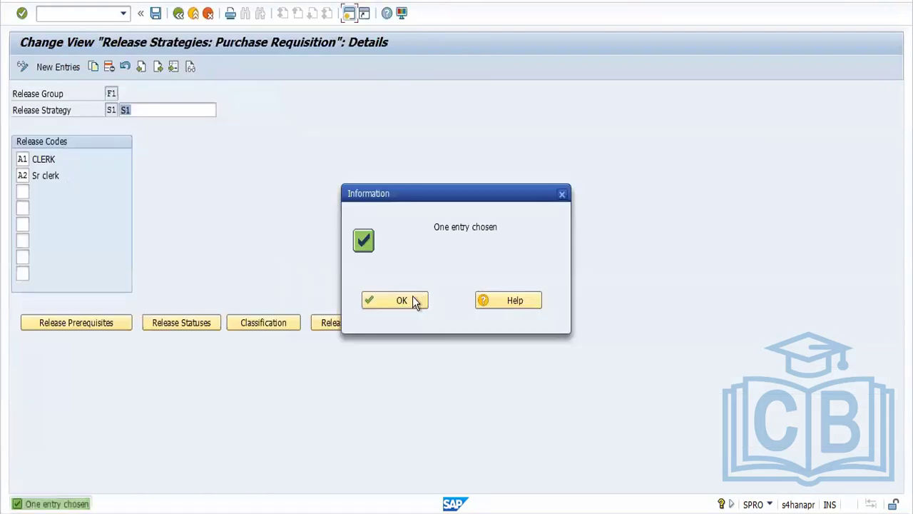
pyautogui.click(402, 300)
pyautogui.click(178, 324)
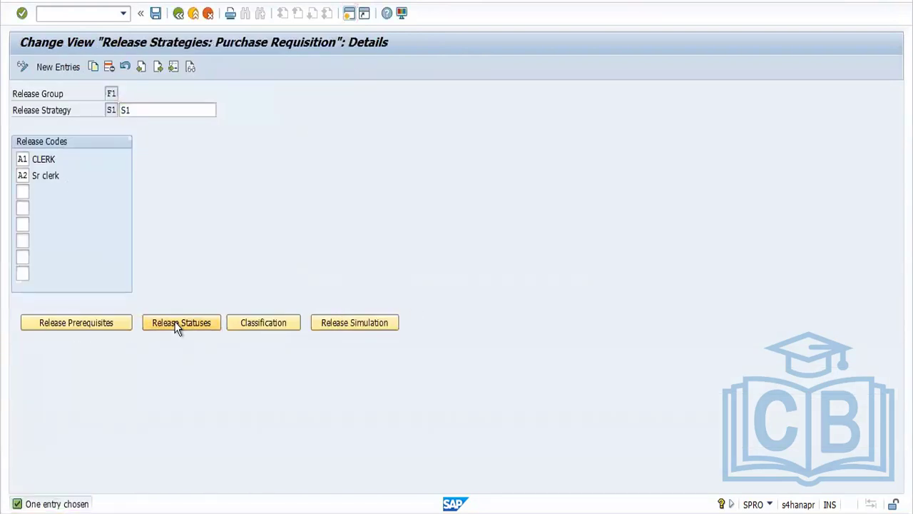
pyautogui.click(224, 183)
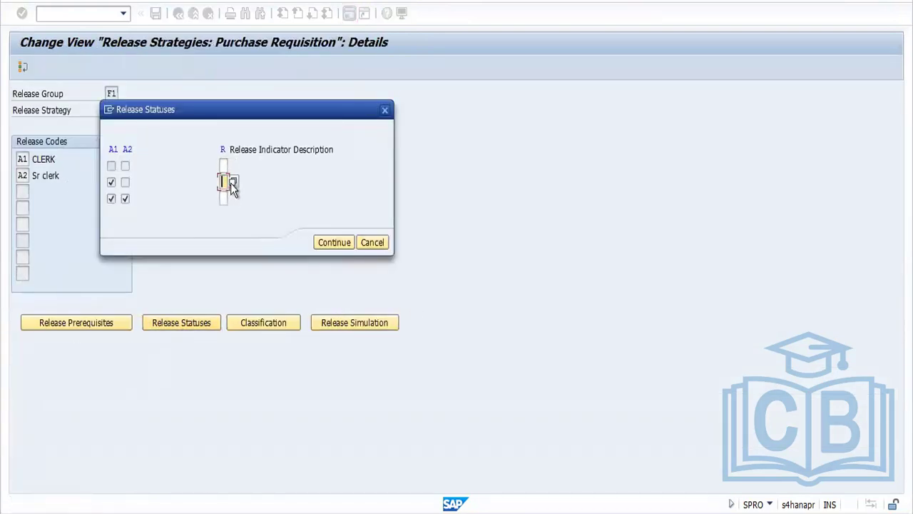
pyautogui.click(234, 183)
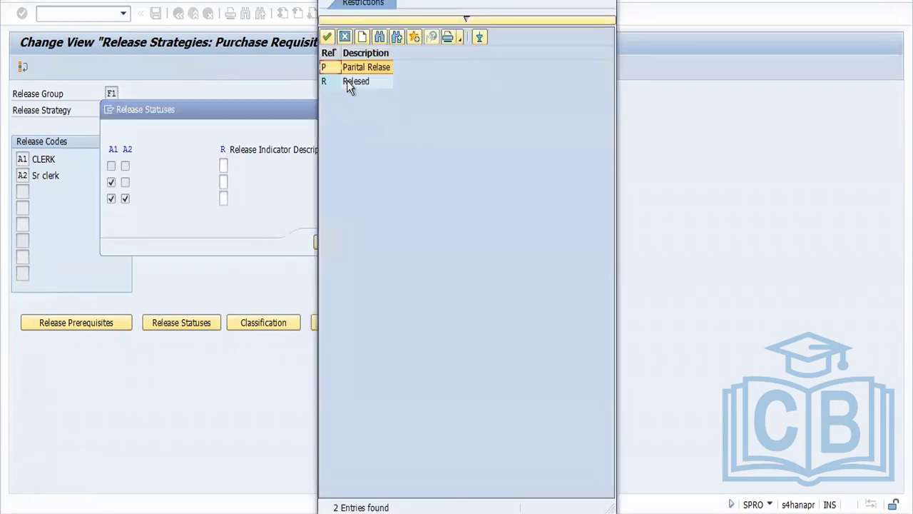
pyautogui.doubleClick(362, 67)
# Assign indicator R to the status where both A1 and A2 have released, and save strategy S1.
pyautogui.click(224, 198)
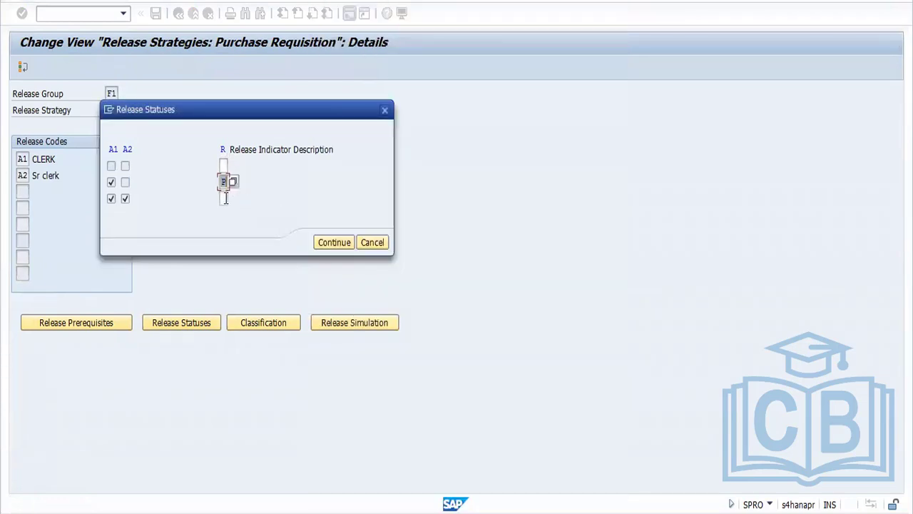
pyautogui.click(233, 198)
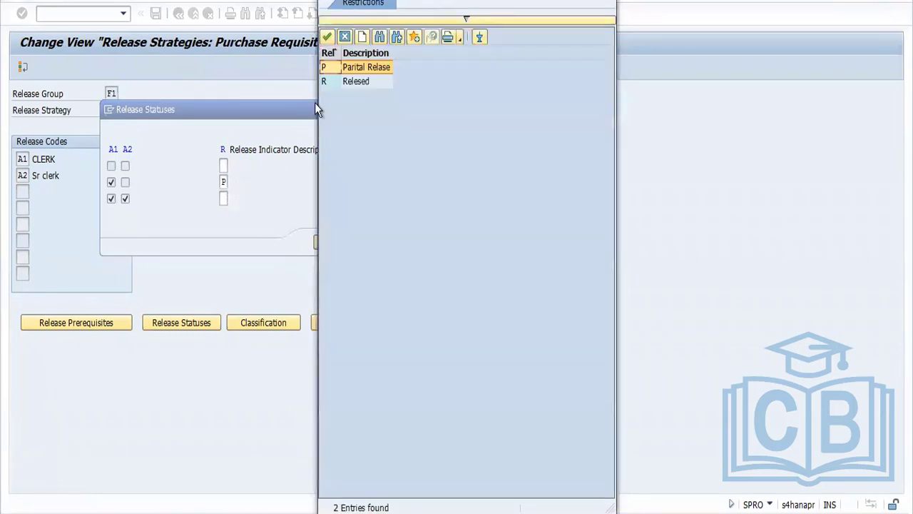
pyautogui.doubleClick(356, 77)
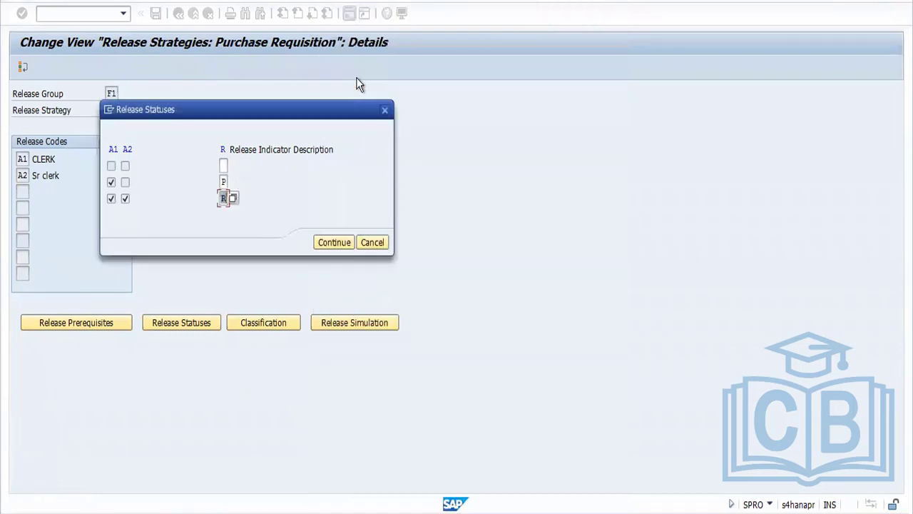
pyautogui.click(223, 165)
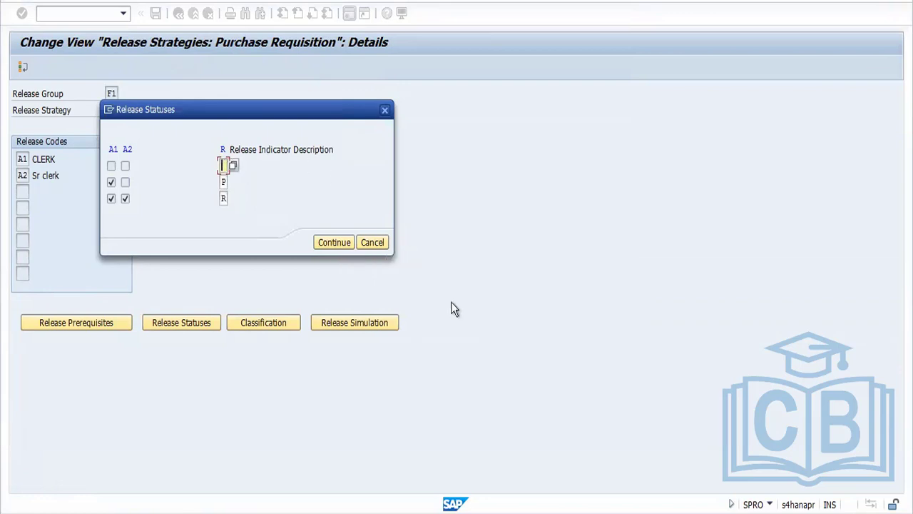
pyautogui.click(333, 243)
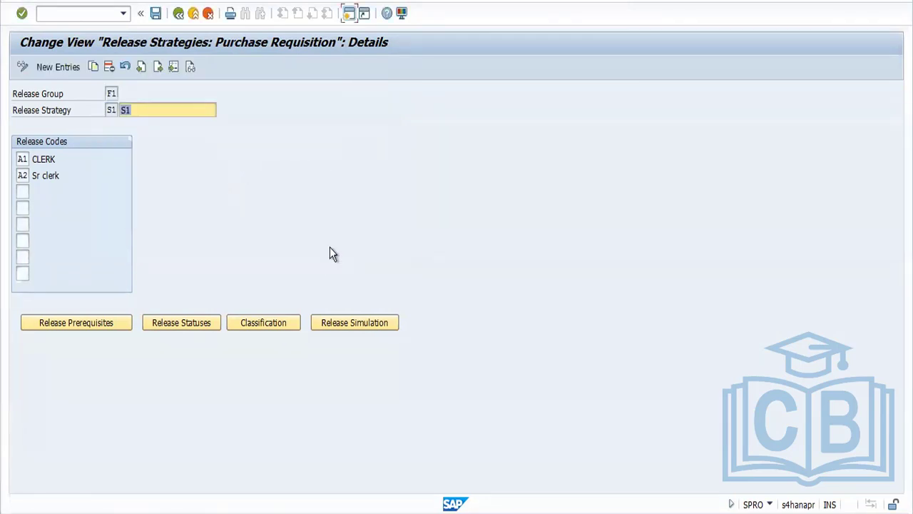
pyautogui.click(155, 13)
pyautogui.click(414, 303)
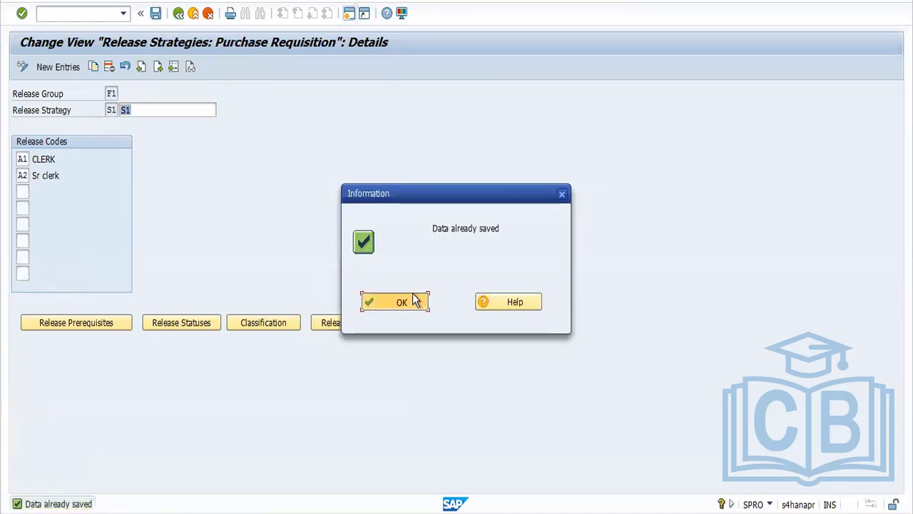
# In the classification of strategy S1, set the plant to FORD and the purchase requisition document type to NB.
pyautogui.click(271, 321)
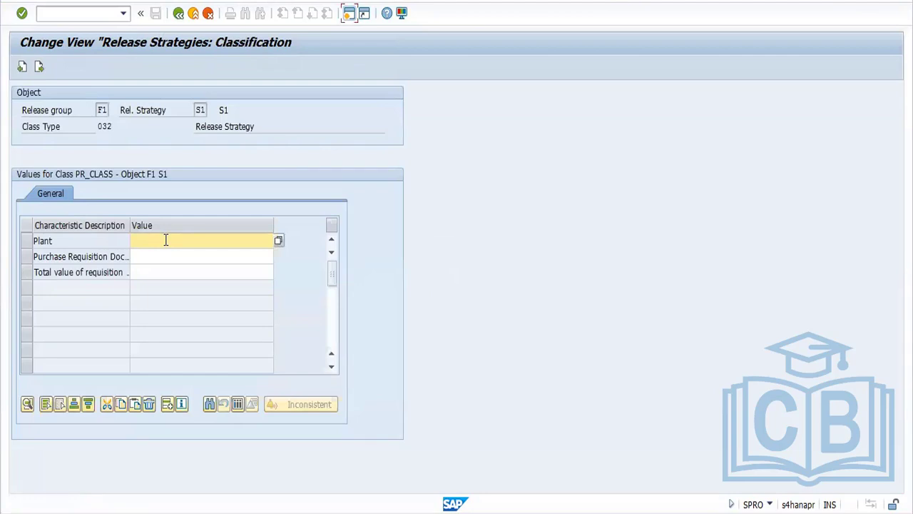
pyautogui.write('ford')
pyautogui.click(146, 256)
pyautogui.write('nb')
pyautogui.press('Return')
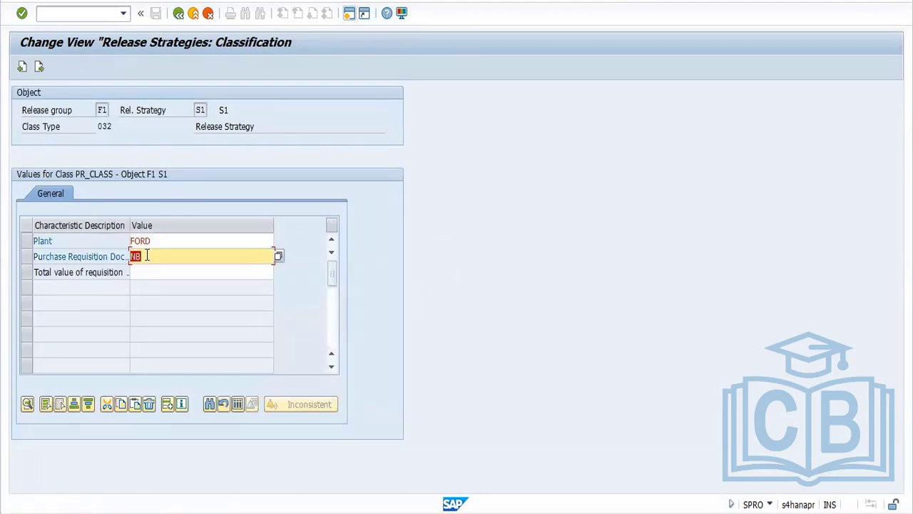
# Set the total value of requisition to 0 - 1000 INR, return to the strategy details and save.
pyautogui.click(172, 268)
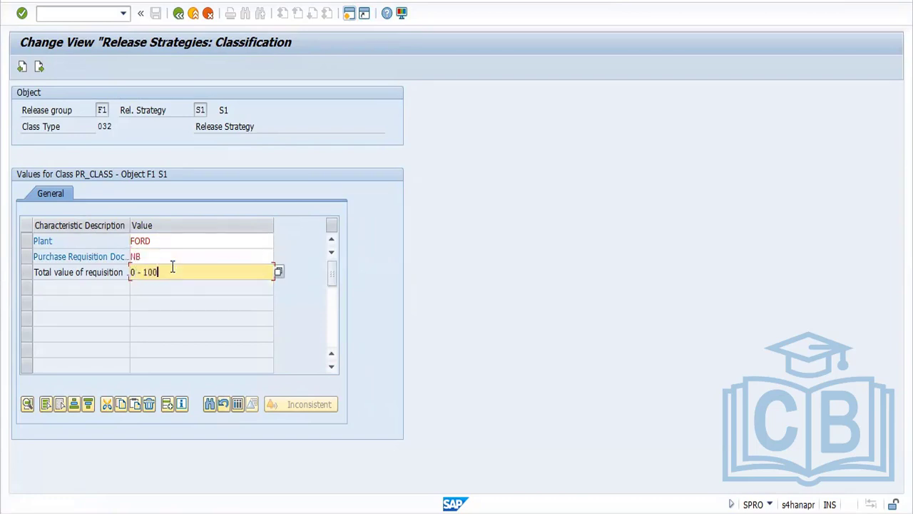
pyautogui.press('Return')
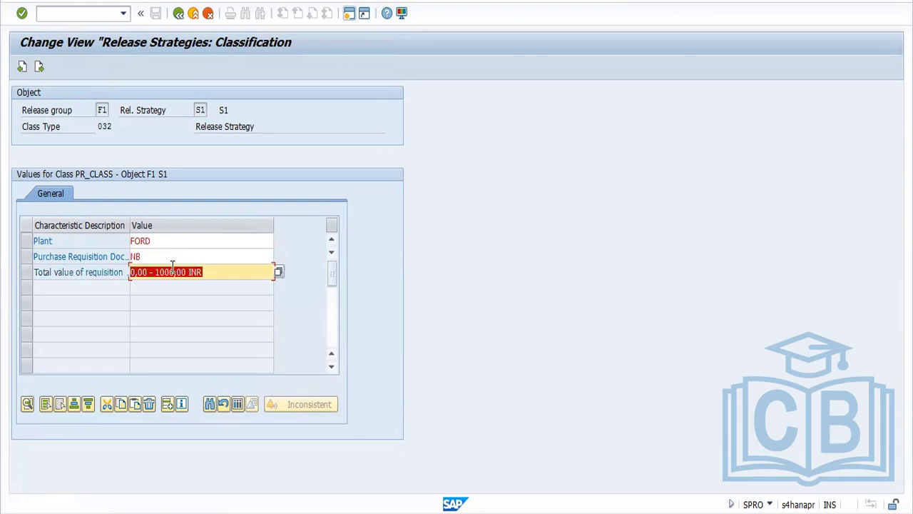
pyautogui.click(179, 13)
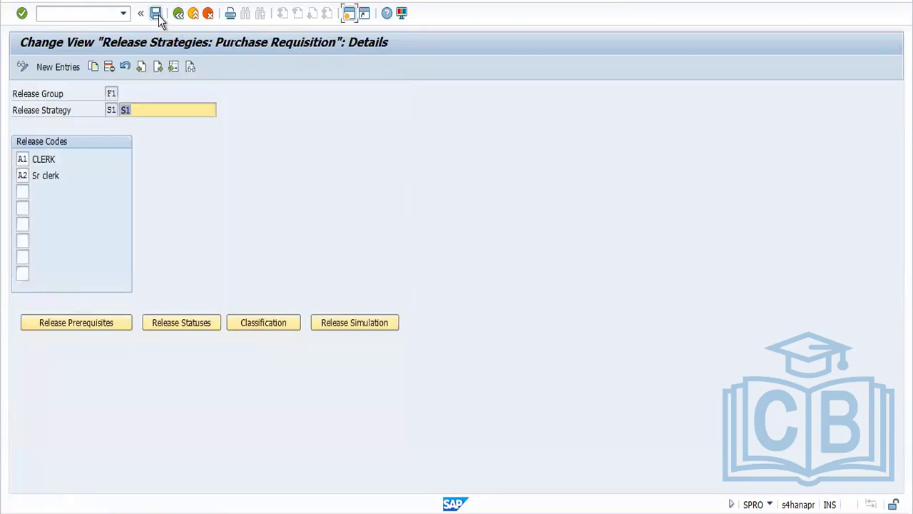
pyautogui.click(154, 15)
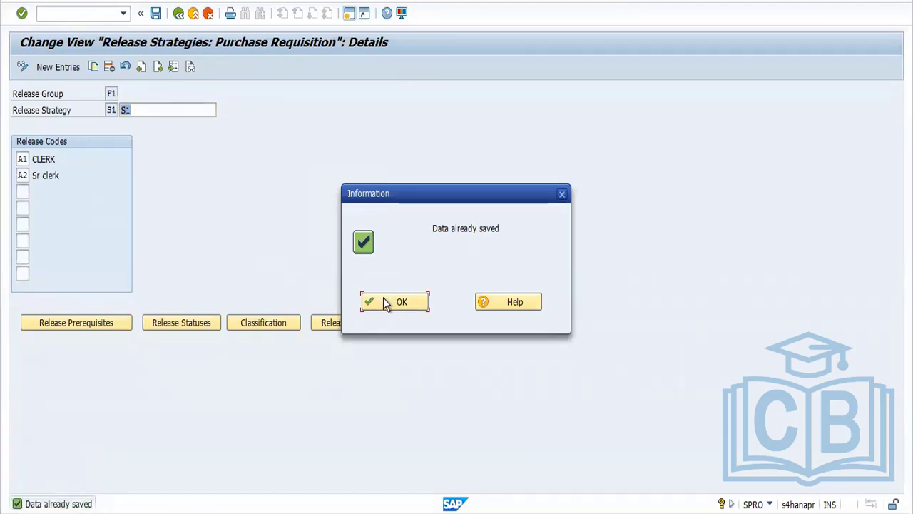
pyautogui.click(385, 302)
# Simulate the release of strategy S1 by releasing with code A1 and then with code A2.
pyautogui.click(374, 322)
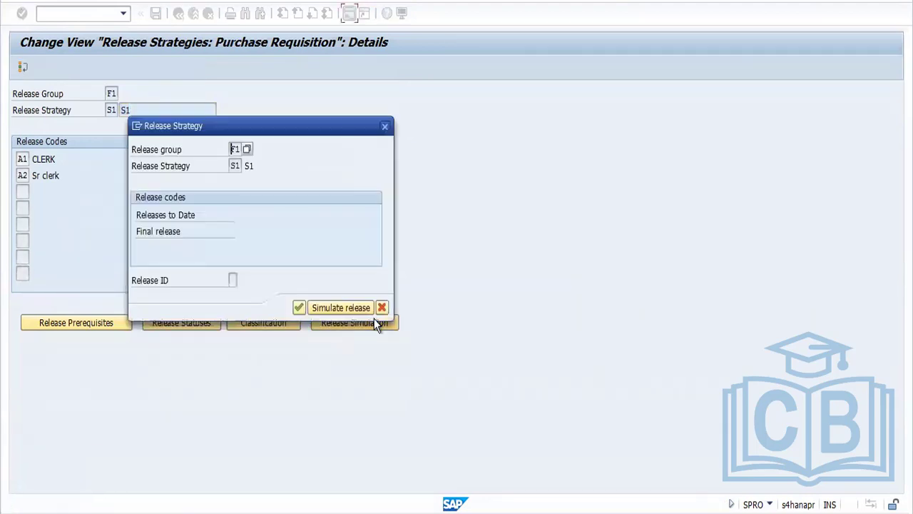
pyautogui.click(331, 311)
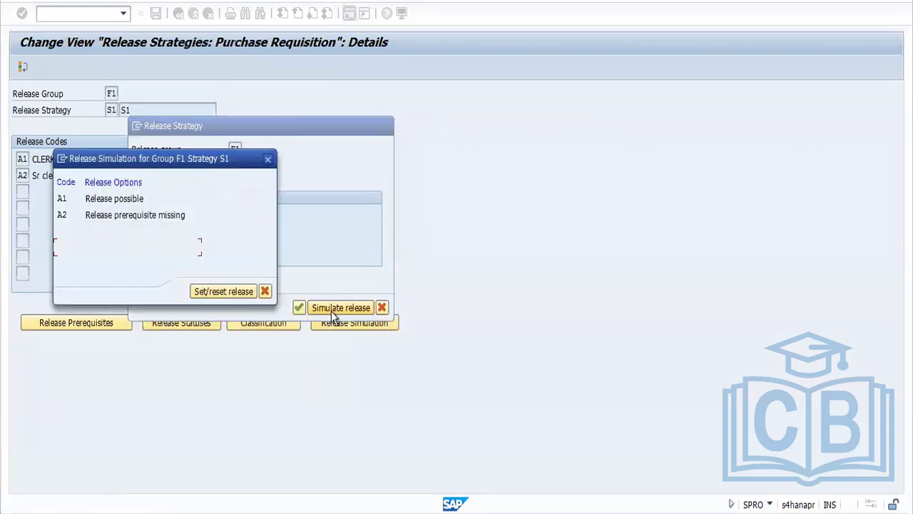
pyautogui.doubleClick(117, 199)
pyautogui.doubleClick(117, 215)
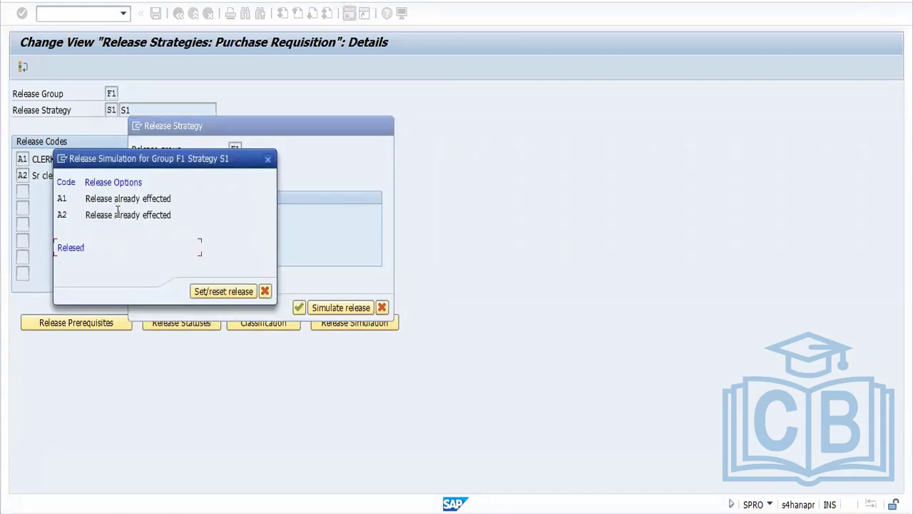
# Reset the simulated releases of code A2 and then code A1 in the release simulation.
pyautogui.click(246, 291)
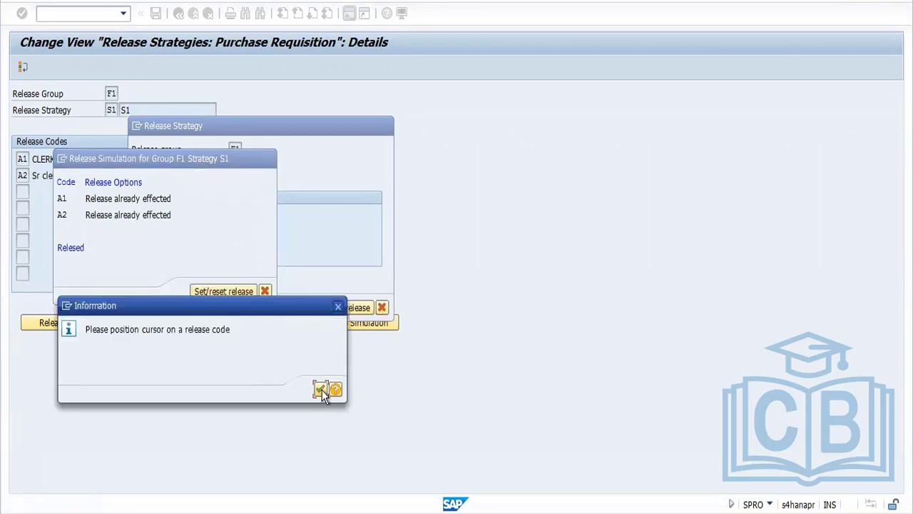
pyautogui.click(320, 390)
pyautogui.click(147, 214)
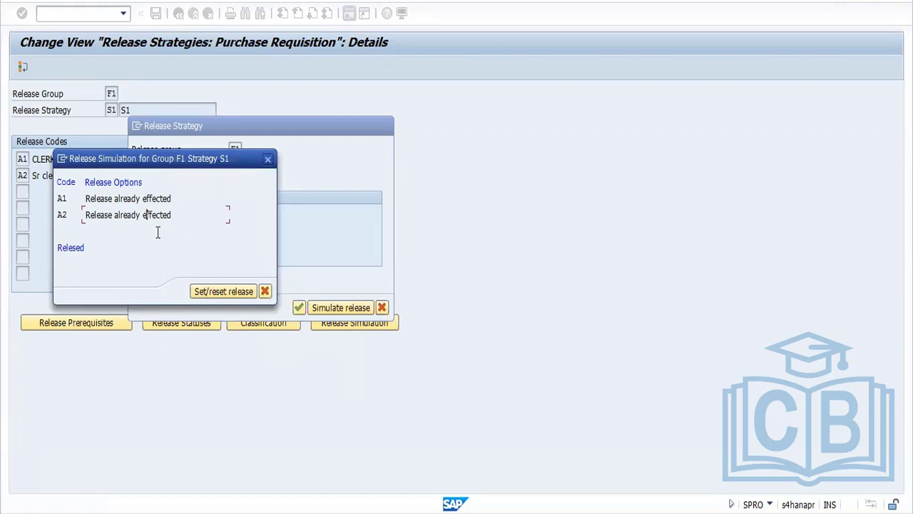
pyautogui.click(232, 293)
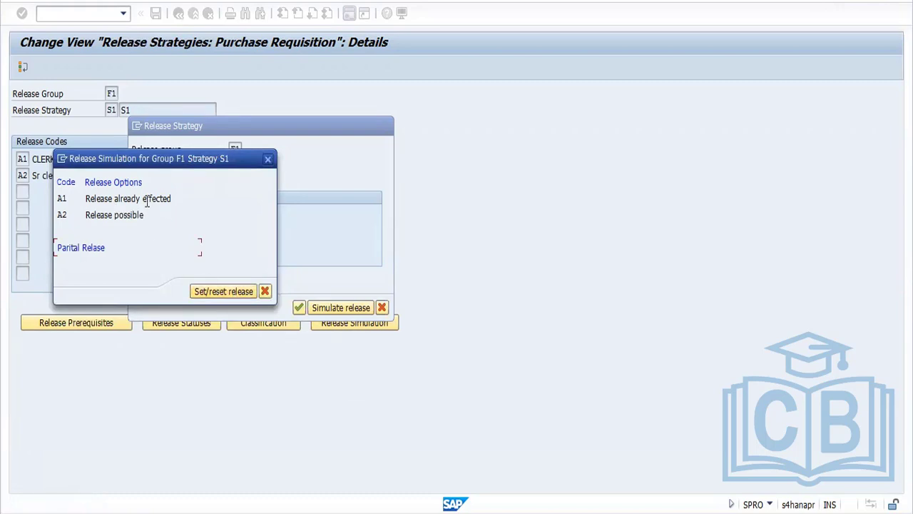
pyautogui.click(224, 296)
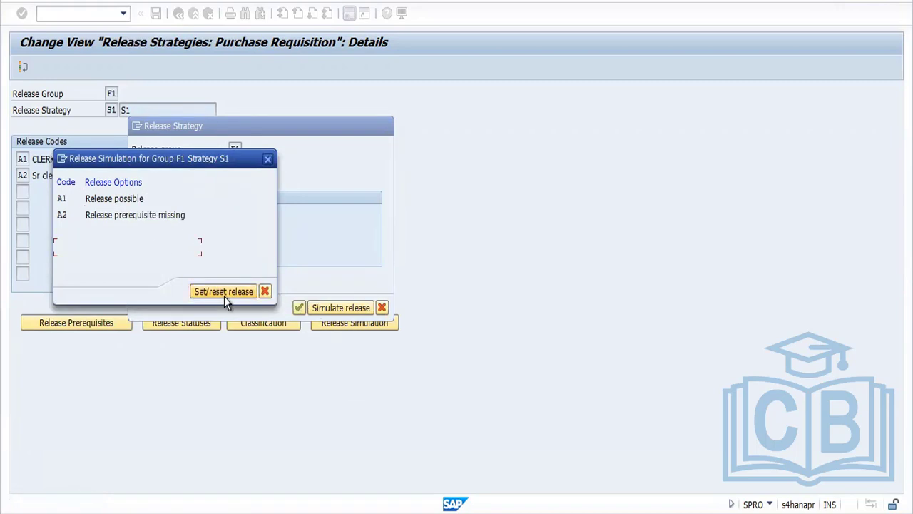
# Close the release simulation of strategy S1 and save the release strategy.
pyautogui.click(266, 293)
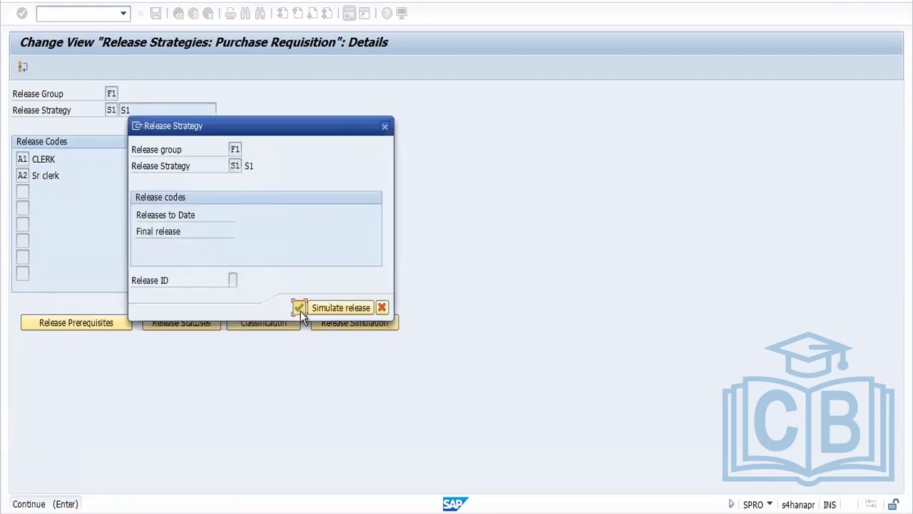
pyautogui.click(300, 311)
pyautogui.click(155, 12)
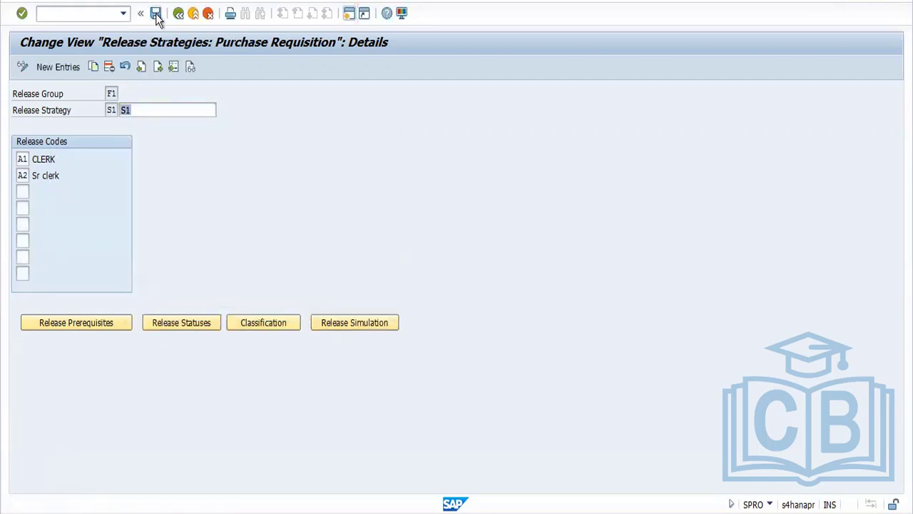
pyautogui.click(390, 300)
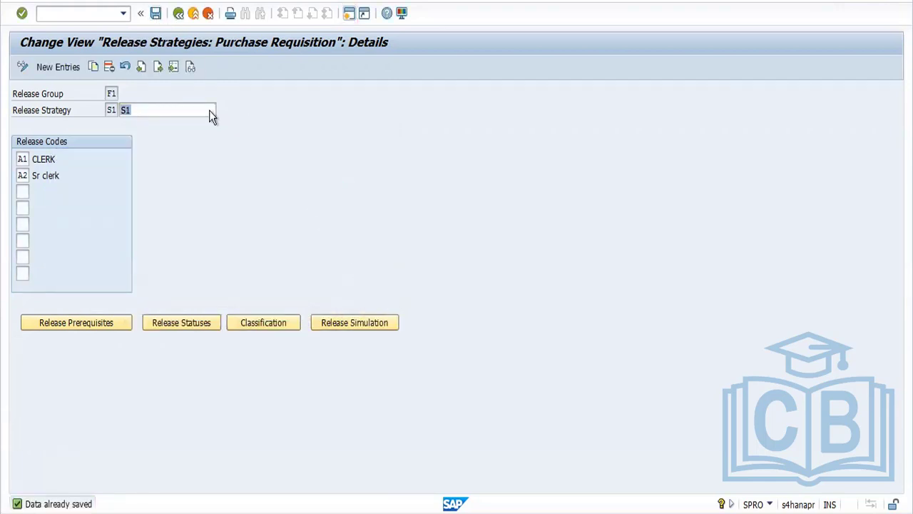
# Leave the release strategy customizing and start creating a purchase requisition with transaction ME51N.
pyautogui.click(178, 14)
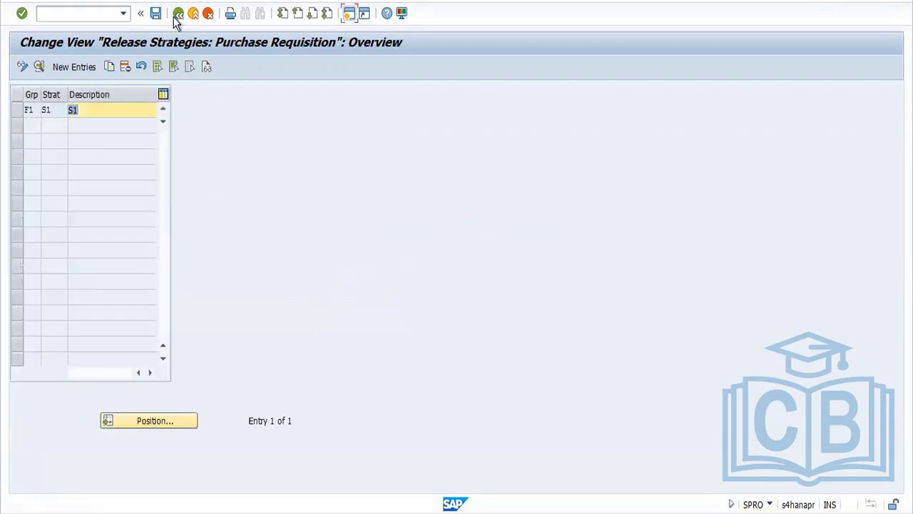
pyautogui.click(178, 14)
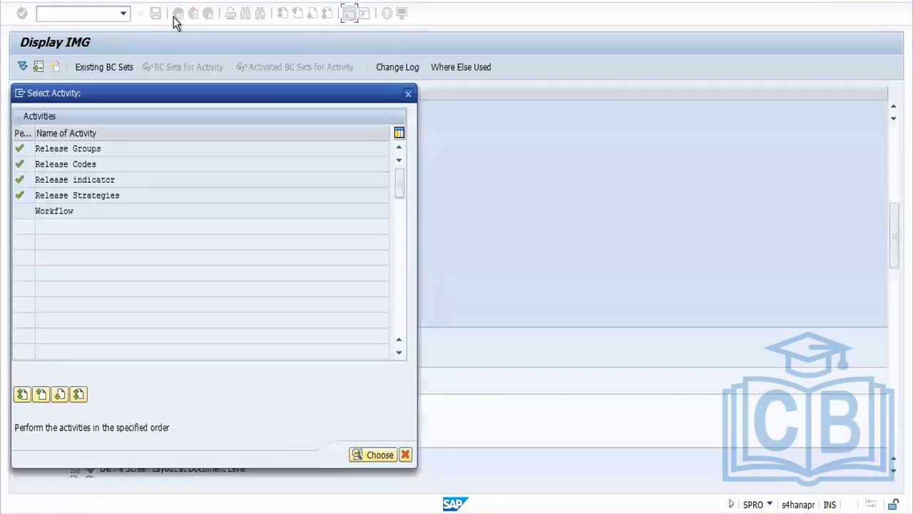
pyautogui.click(408, 93)
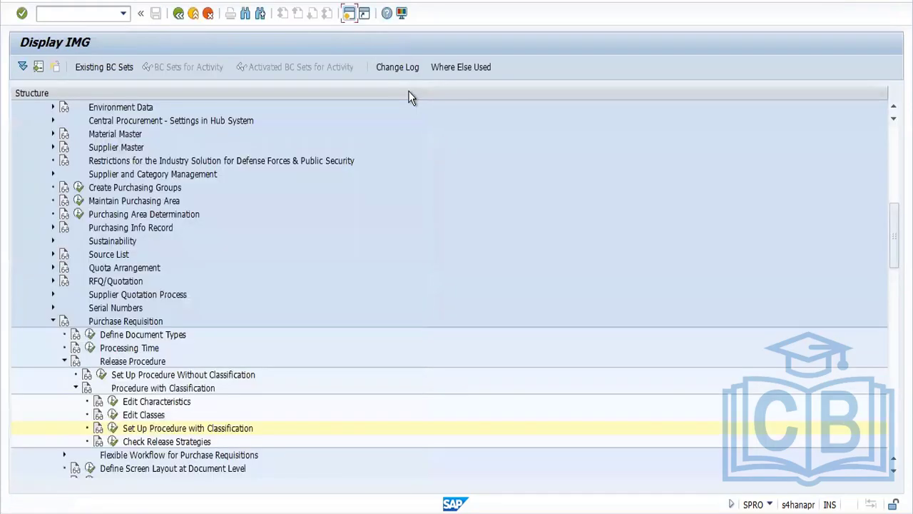
pyautogui.click(178, 13)
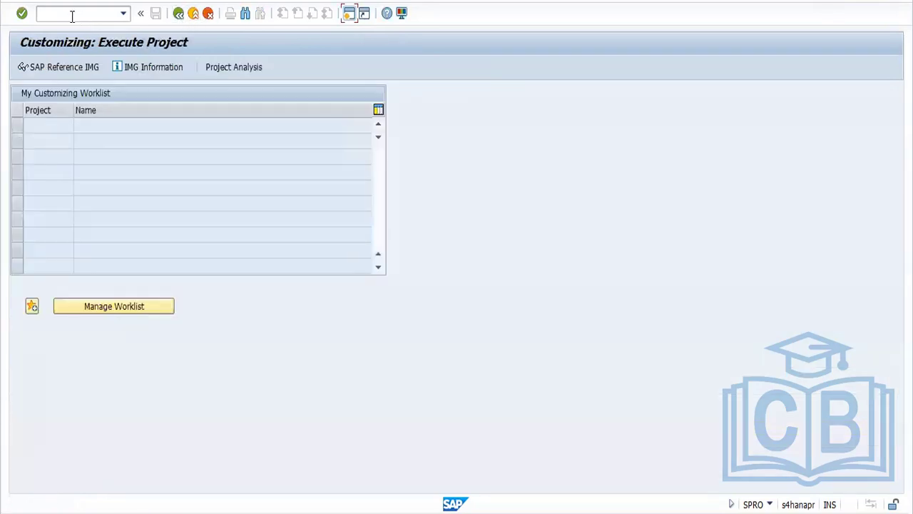
pyautogui.write('/nme51n')
pyautogui.press('Return')
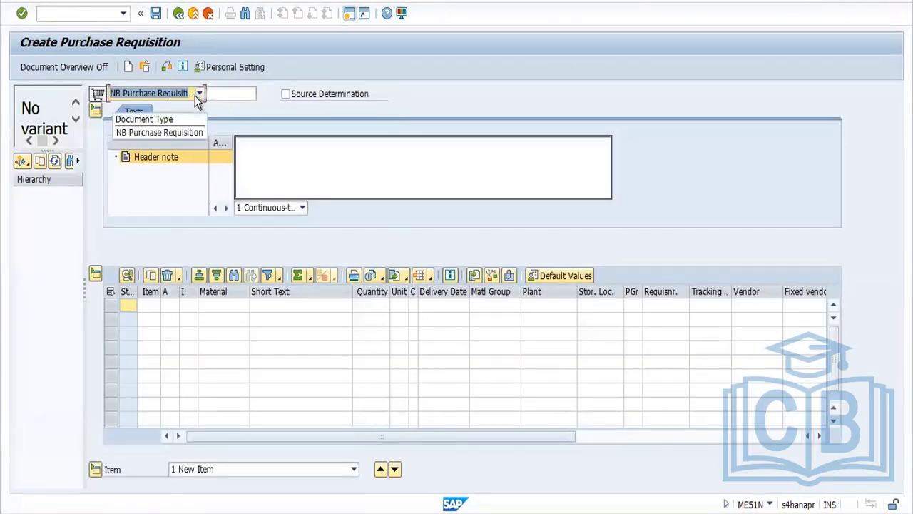
# Choose document type NB Purchase Requisition and go to the material of the first item.
pyautogui.click(196, 95)
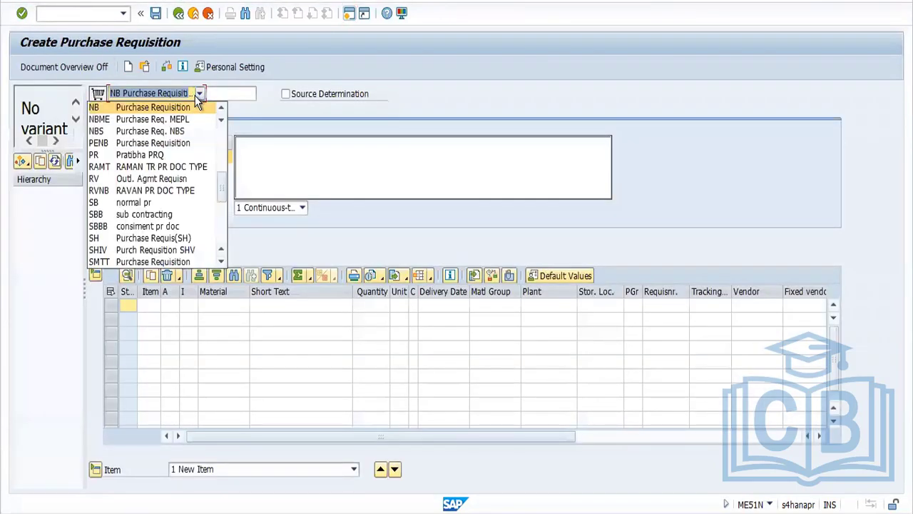
pyautogui.click(155, 107)
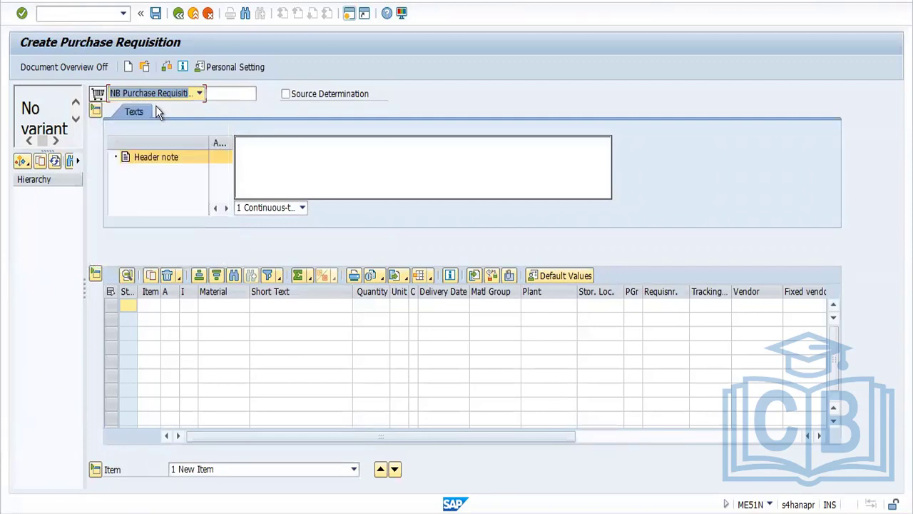
pyautogui.click(215, 310)
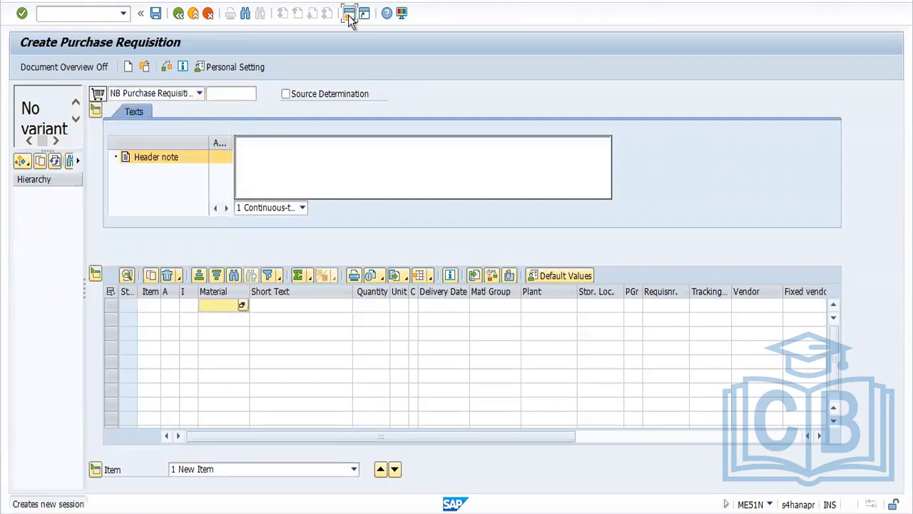
# Open a new session and start the materials list with transaction MM60.
pyautogui.click(193, 14)
pyautogui.click(37, 13)
pyautogui.write('m')
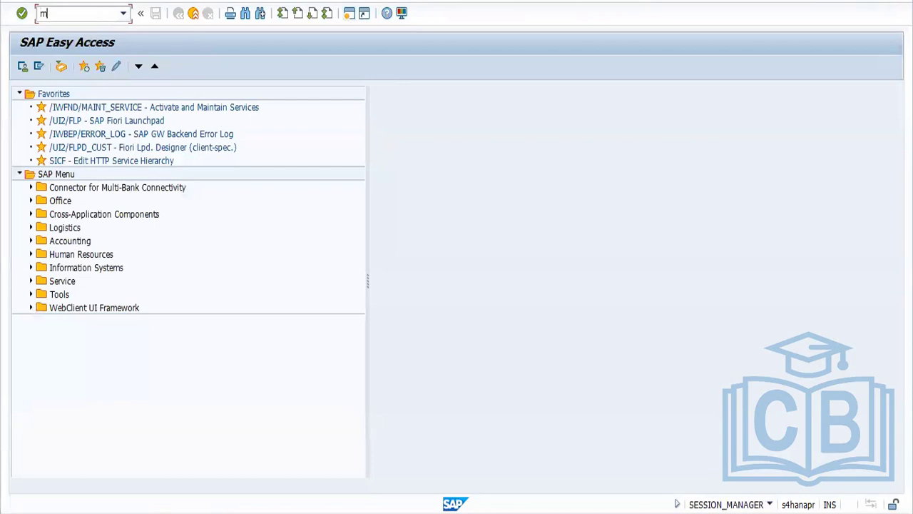
pyautogui.write('m60')
pyautogui.press('Return')
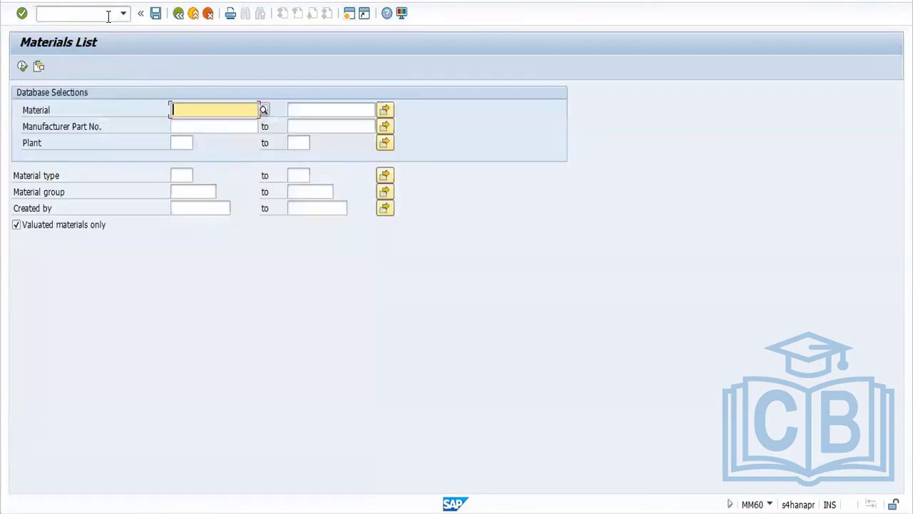
# List the materials of plant FORD and pick material number 3486 for the requisition.
pyautogui.click(179, 143)
pyautogui.write('ford')
pyautogui.doubleClick(182, 143)
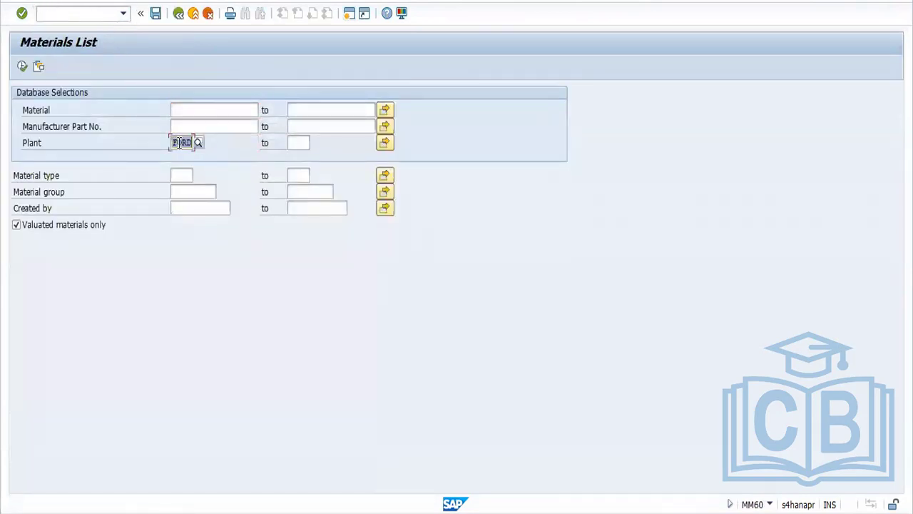
pyautogui.click(22, 66)
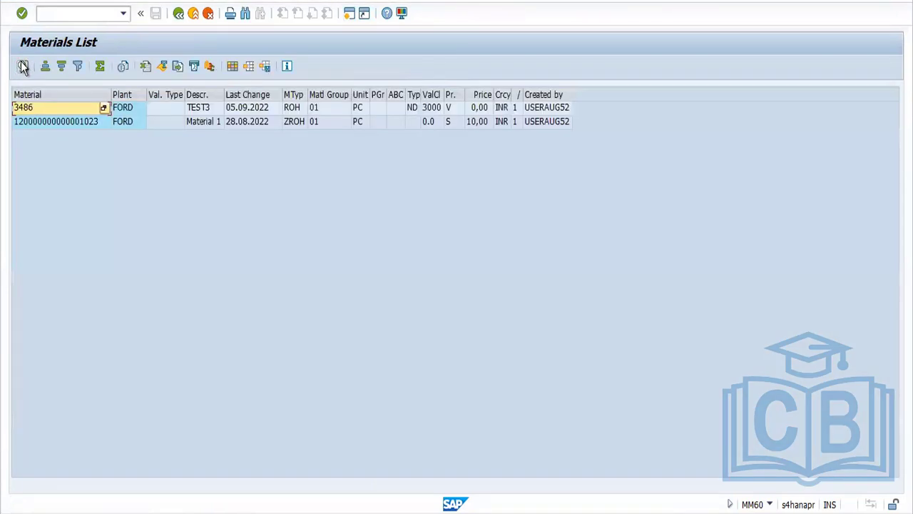
pyautogui.click(45, 110)
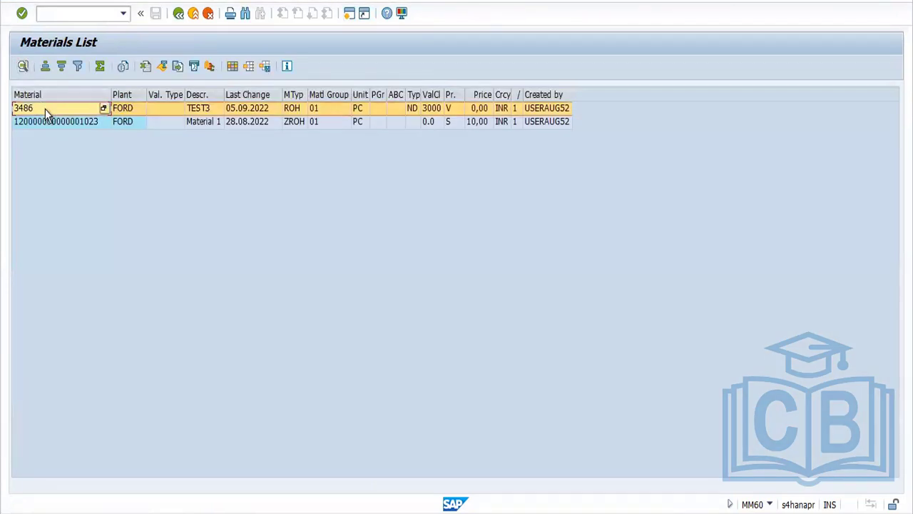
pyautogui.click(45, 110)
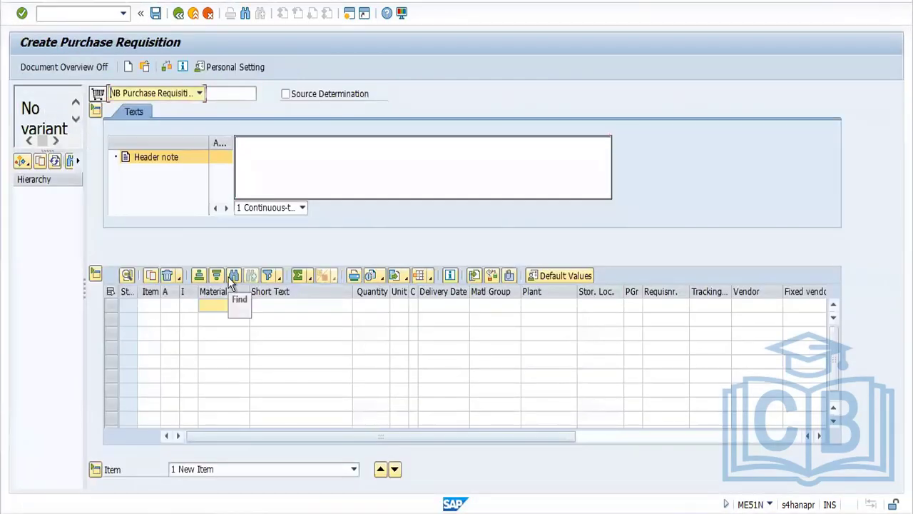
# Enter material 3486 in the first item of the purchase requisition.
pyautogui.click(234, 276)
pyautogui.click(335, 275)
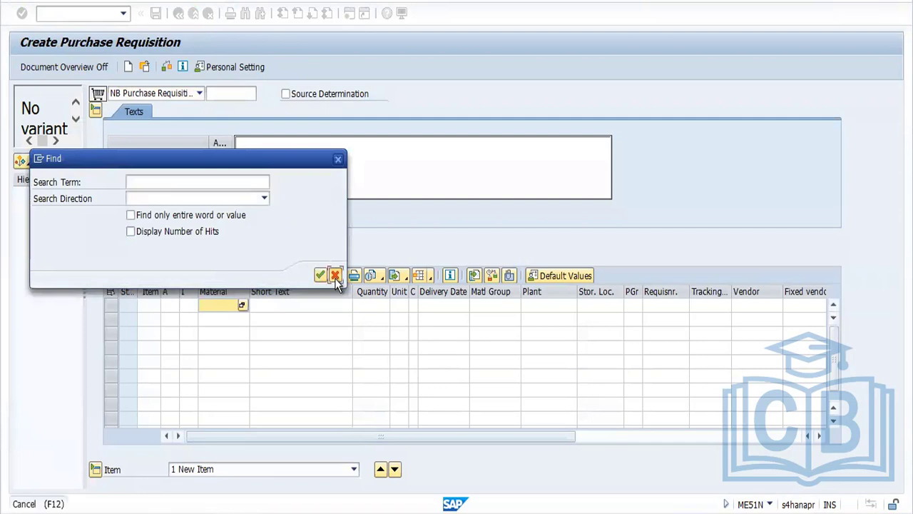
pyautogui.write('3486')
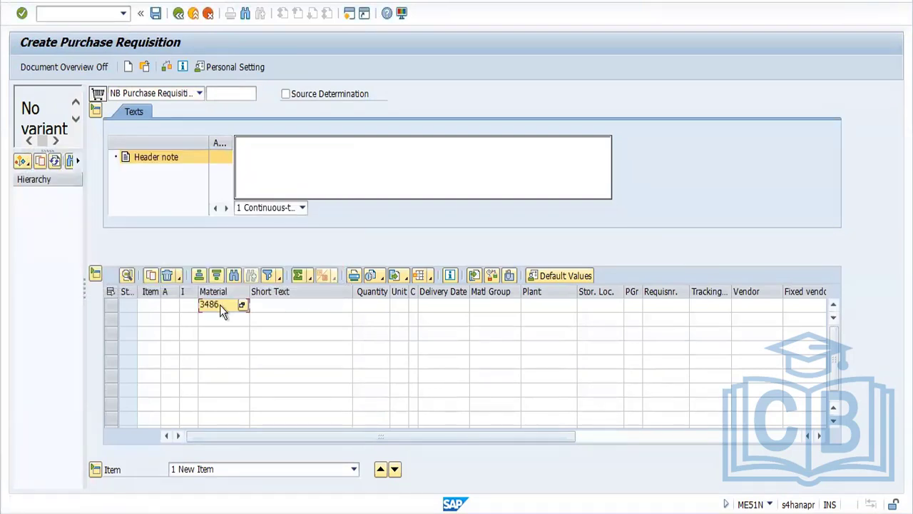
pyautogui.press('Return')
pyautogui.click(394, 297)
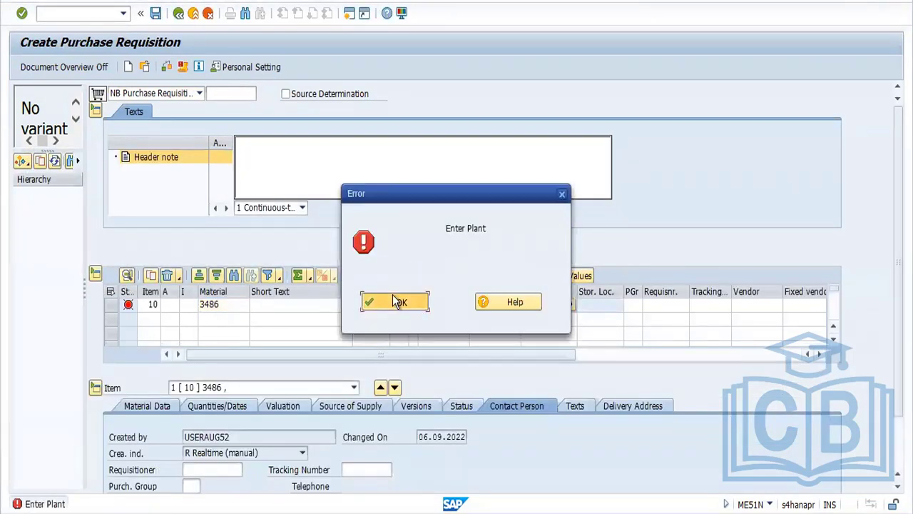
# Set the plant of the requisition item to FORD and its quantity to 10.
pyautogui.write('ws0')
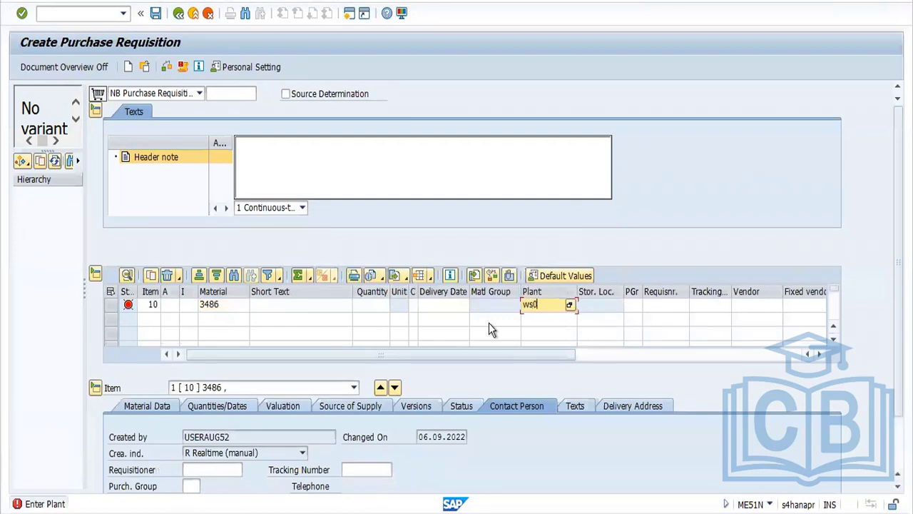
pyautogui.press('BackSpace')
pyautogui.press('BackSpace')
pyautogui.write('ford')
pyautogui.press('Return')
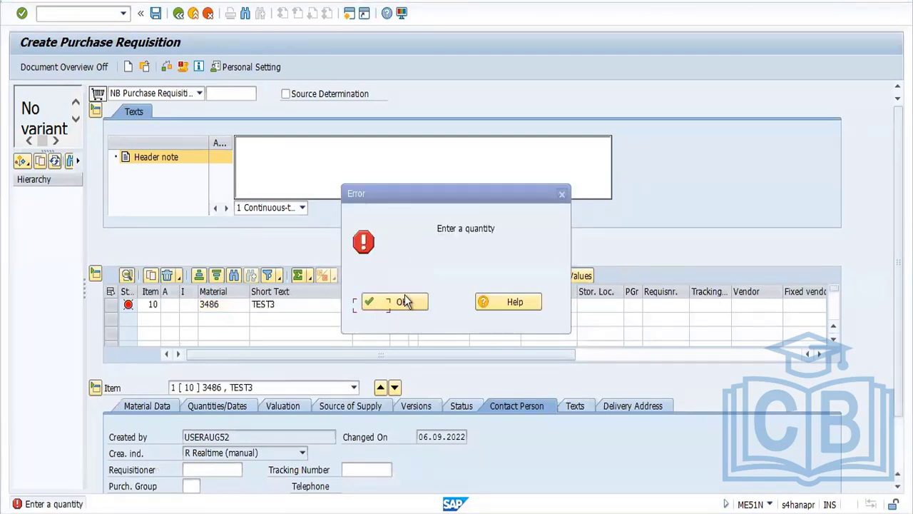
pyautogui.click(397, 303)
pyautogui.write('1')
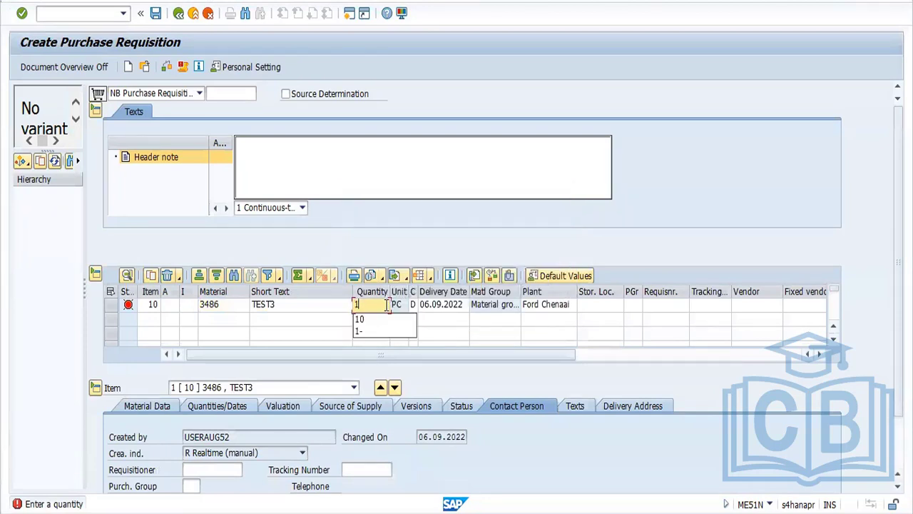
pyautogui.write('0')
pyautogui.press('Return')
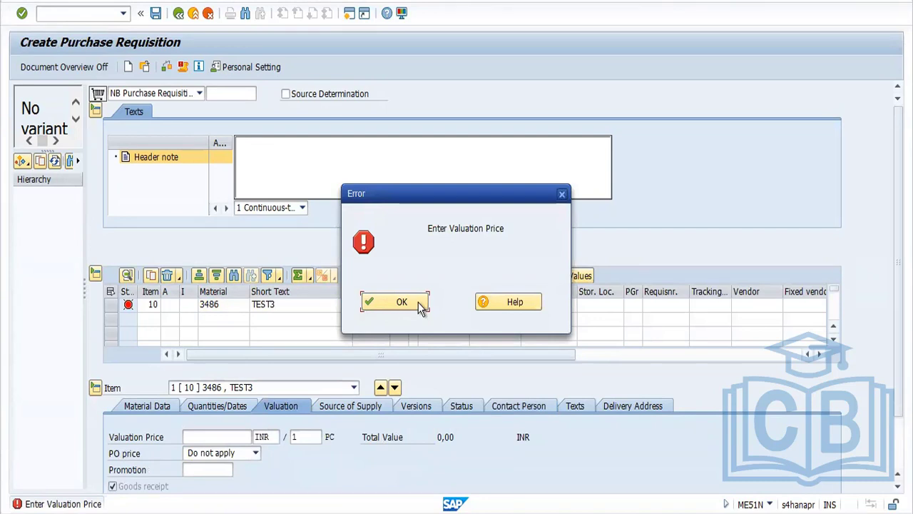
# Set the item's valuation price to 2 INR and check the purchase requisition.
pyautogui.click(402, 302)
pyautogui.click(243, 437)
pyautogui.write('2')
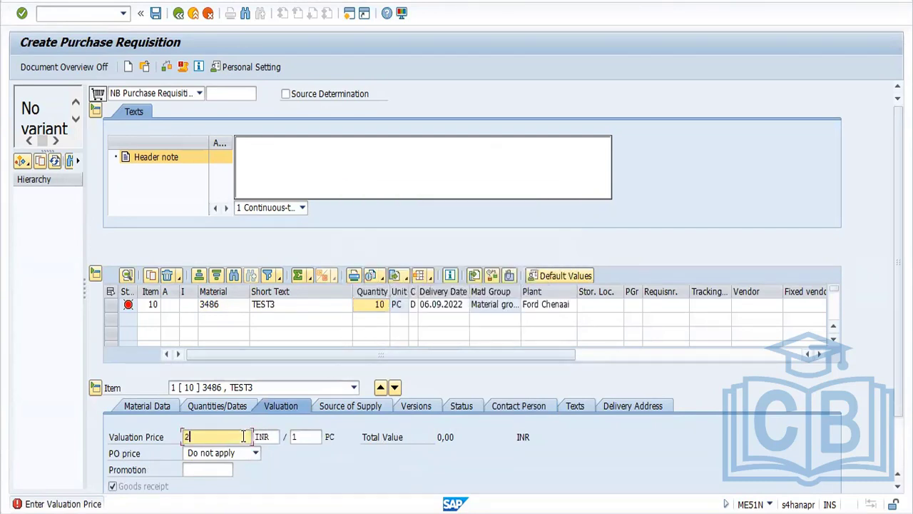
pyautogui.press('Return')
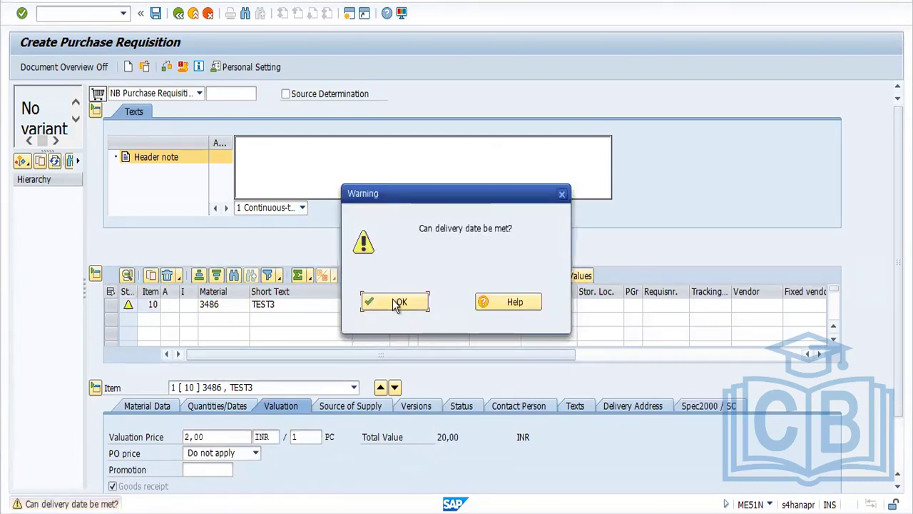
pyautogui.click(397, 303)
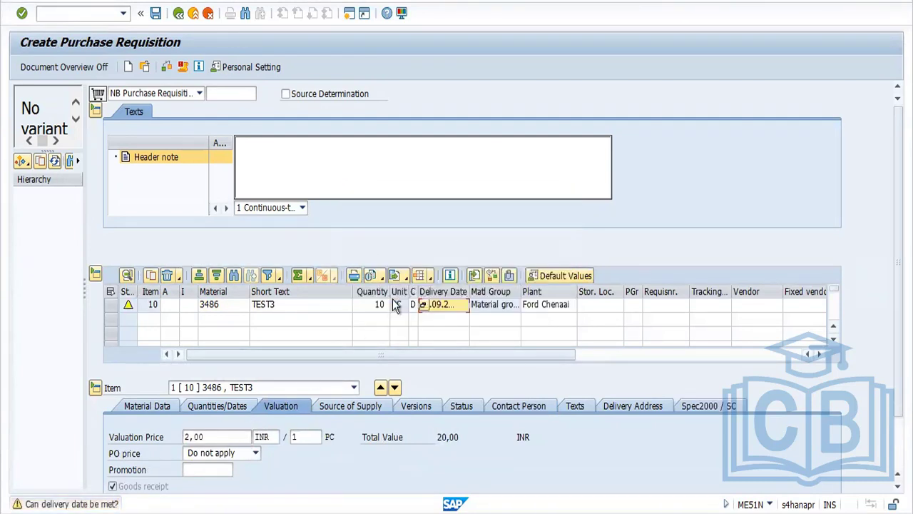
pyautogui.click(167, 66)
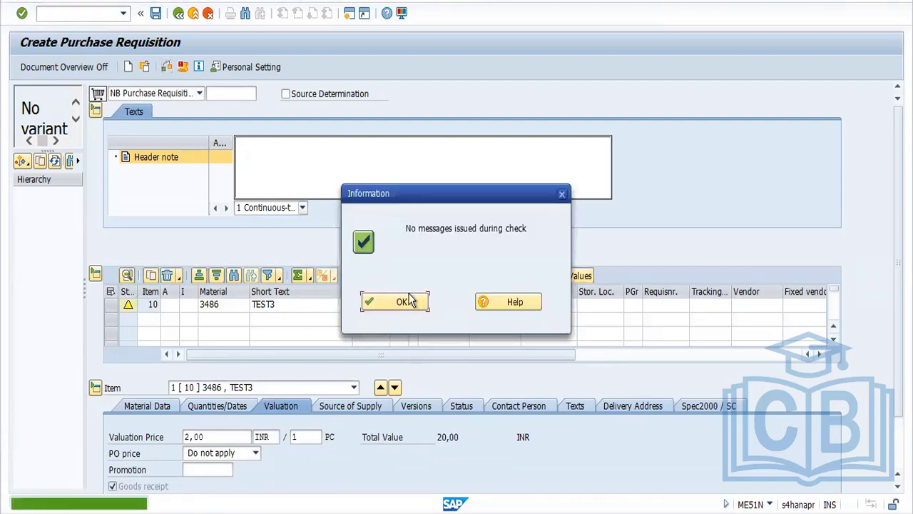
pyautogui.click(407, 301)
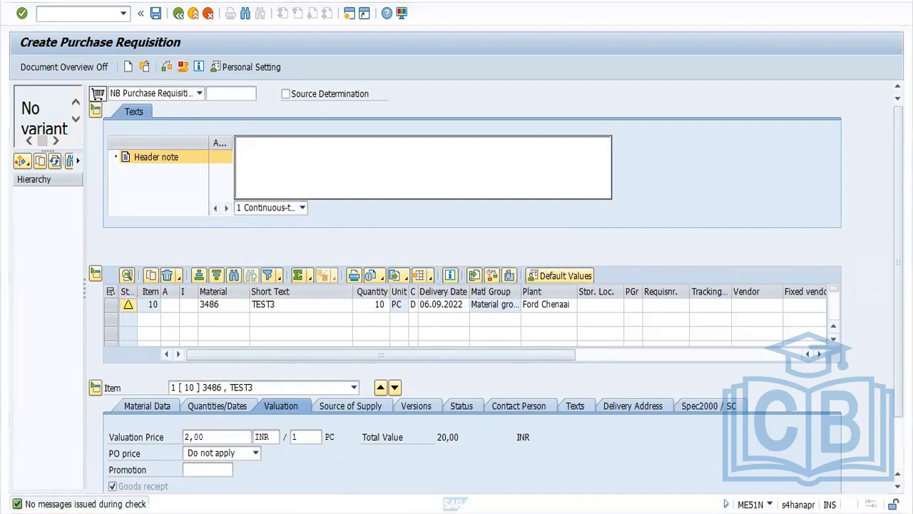
# Switch to the session displaying table EBAN, leave the table display and open customizing with transaction SPRO.
pyautogui.moveTo(204, 479)
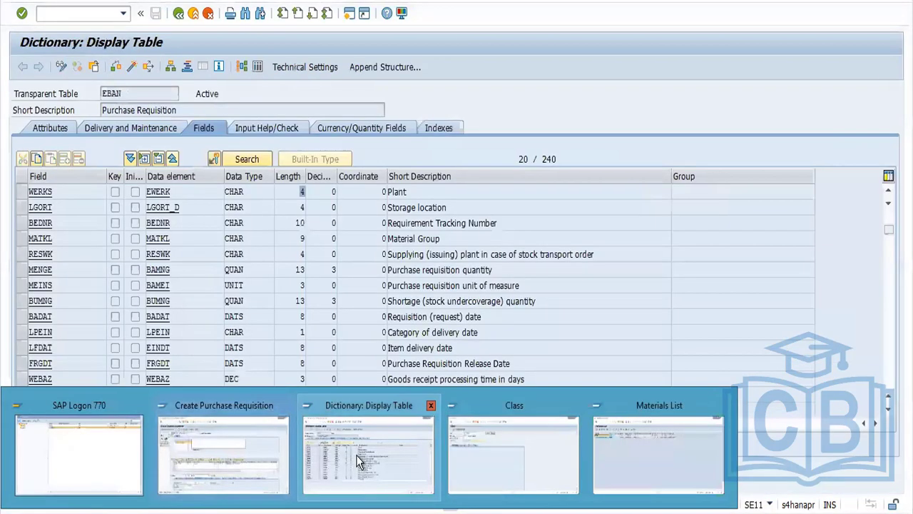
pyautogui.click(356, 456)
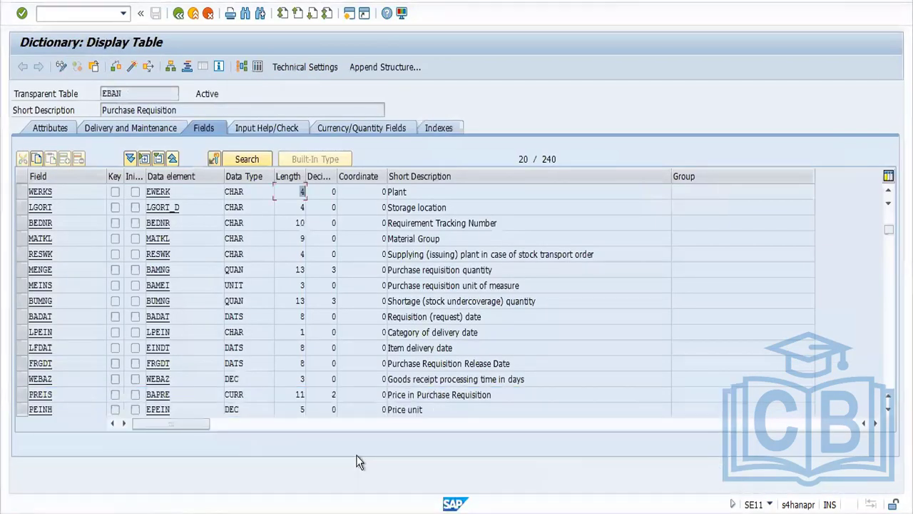
pyautogui.click(177, 14)
pyautogui.click(178, 17)
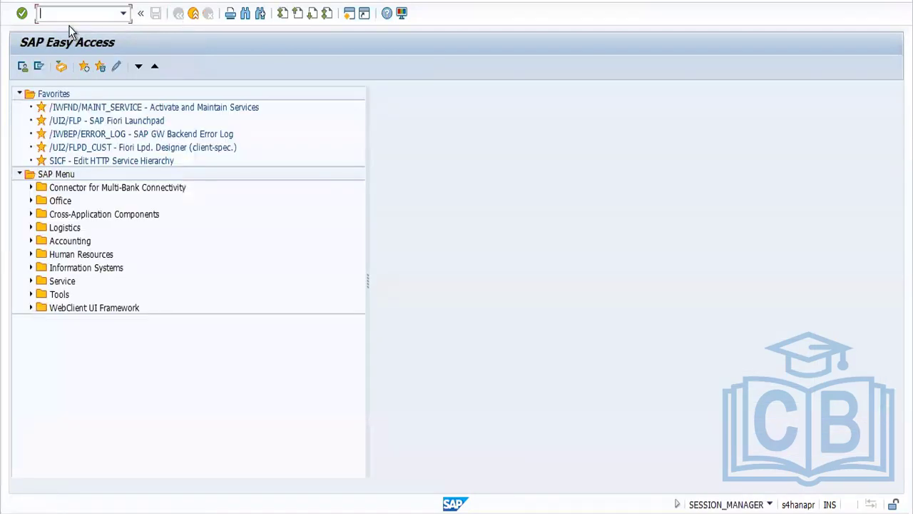
pyautogui.write('spro')
pyautogui.press('Return')
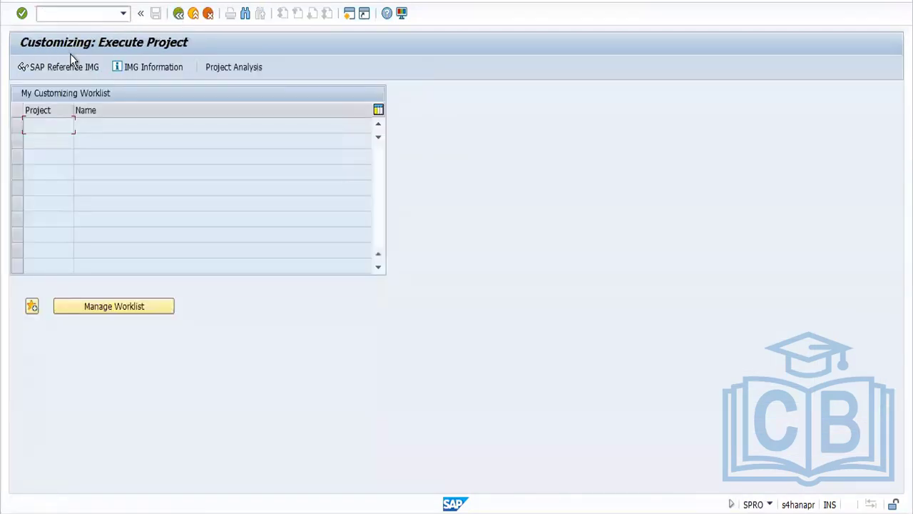
# Open the SAP Reference IMG and launch Define Document Types for purchase requisitions under Materials Management, Purchasing.
pyautogui.click(75, 67)
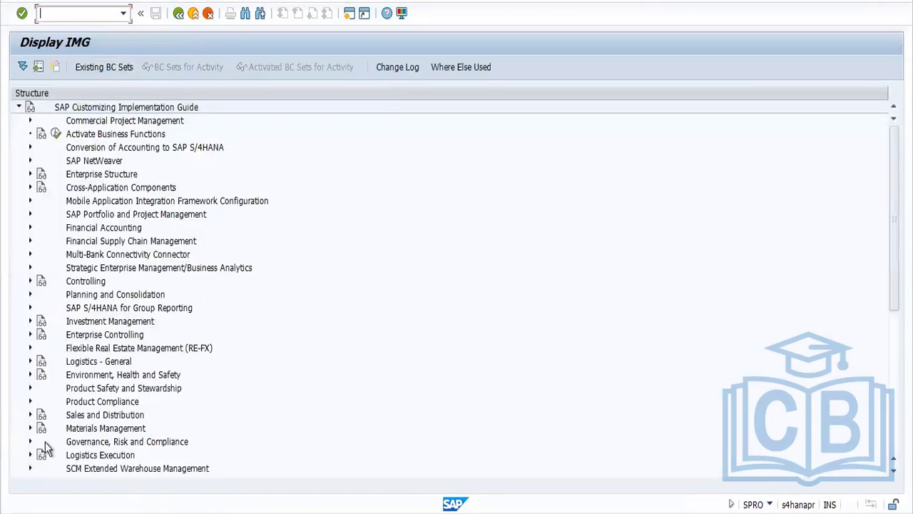
pyautogui.click(30, 430)
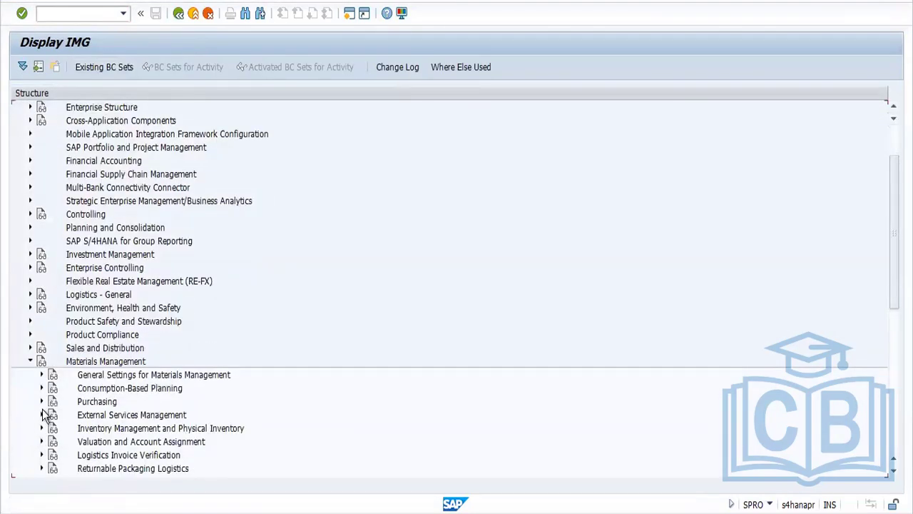
pyautogui.click(40, 402)
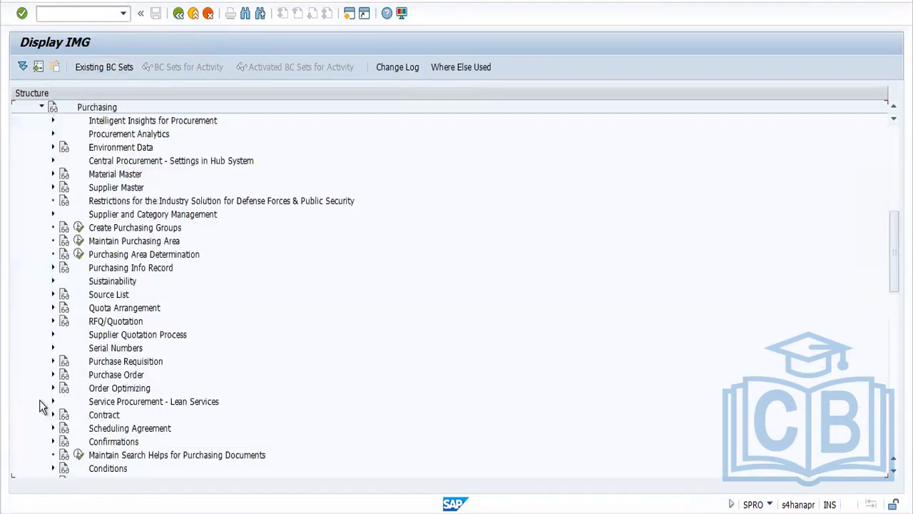
pyautogui.click(52, 360)
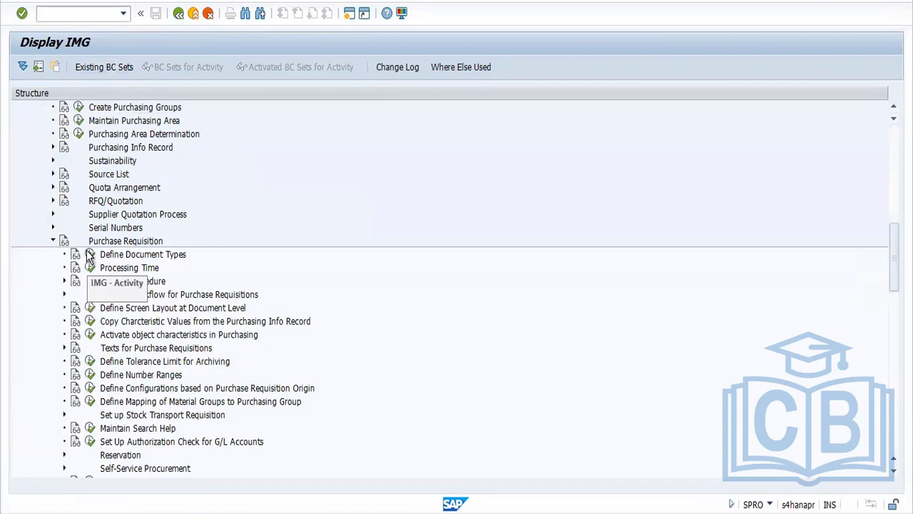
pyautogui.click(90, 255)
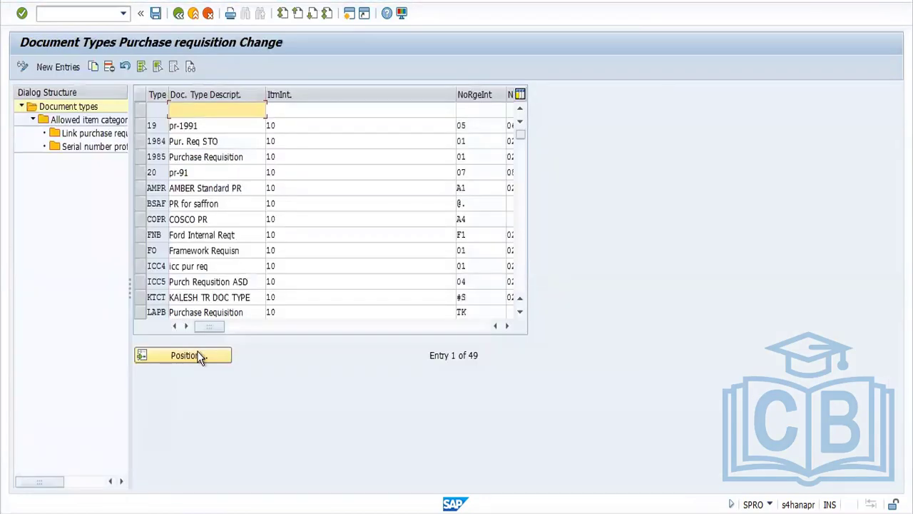
# Locate purchase requisition document type NB and enable its overall release setting.
pyautogui.click(184, 355)
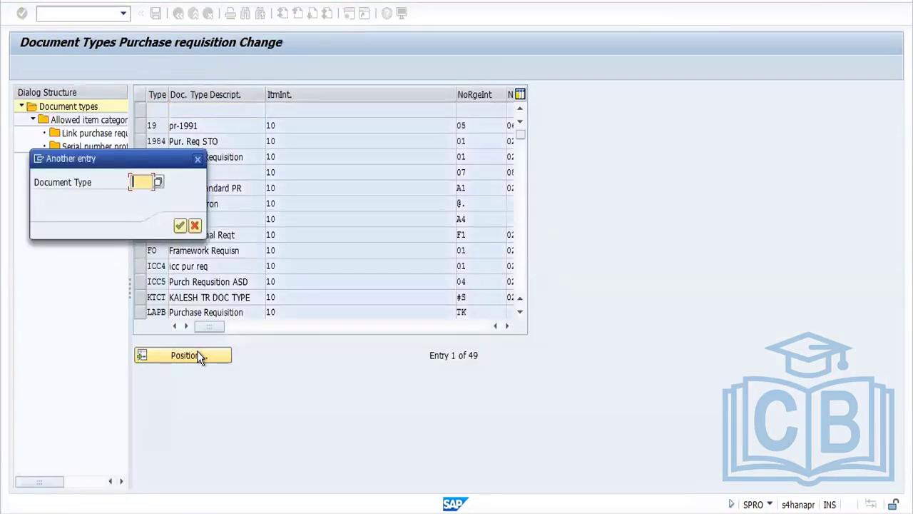
pyautogui.write('NB')
pyautogui.press('Return')
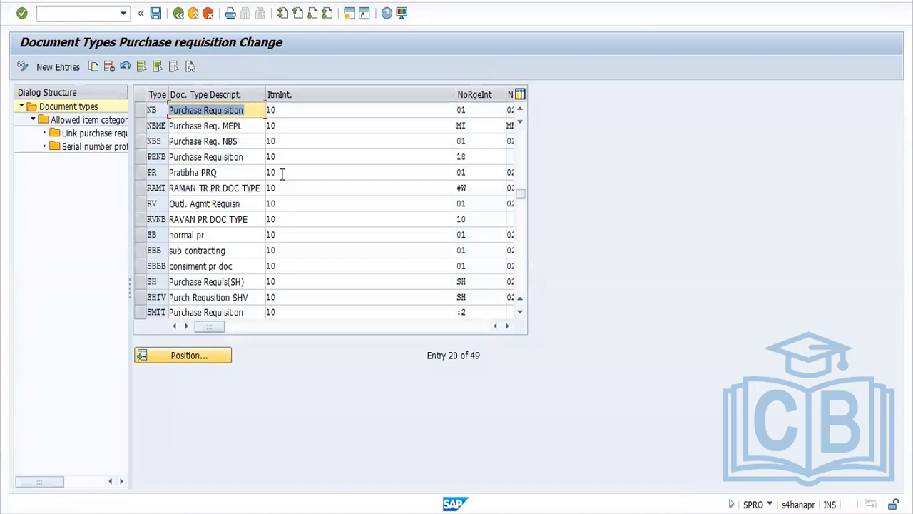
pyautogui.click(139, 109)
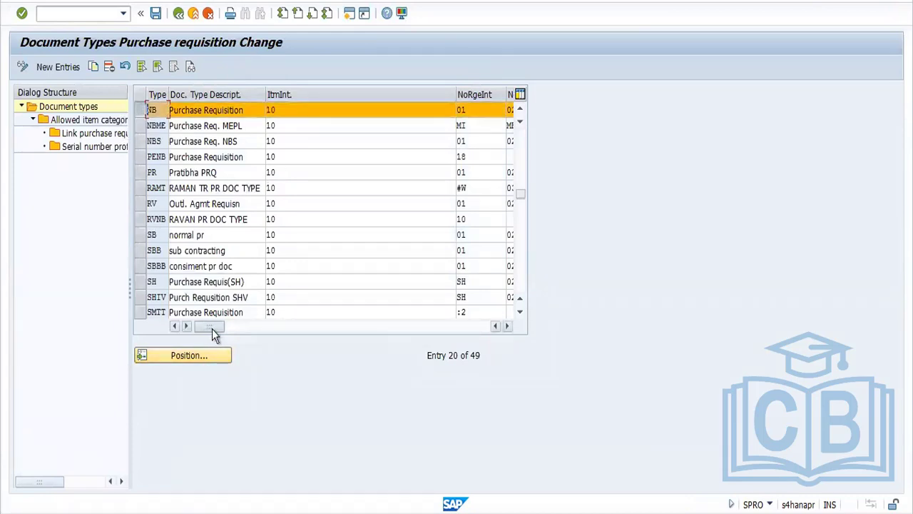
pyautogui.moveTo(212, 329); pyautogui.dragTo(316, 330)
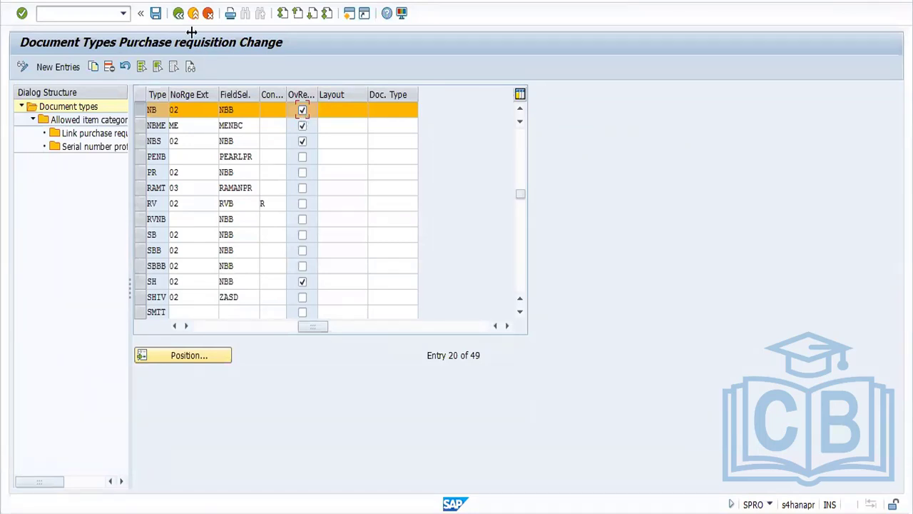
# Save the document type change in the proposed customizing request, accepting the local request warning.
pyautogui.click(157, 14)
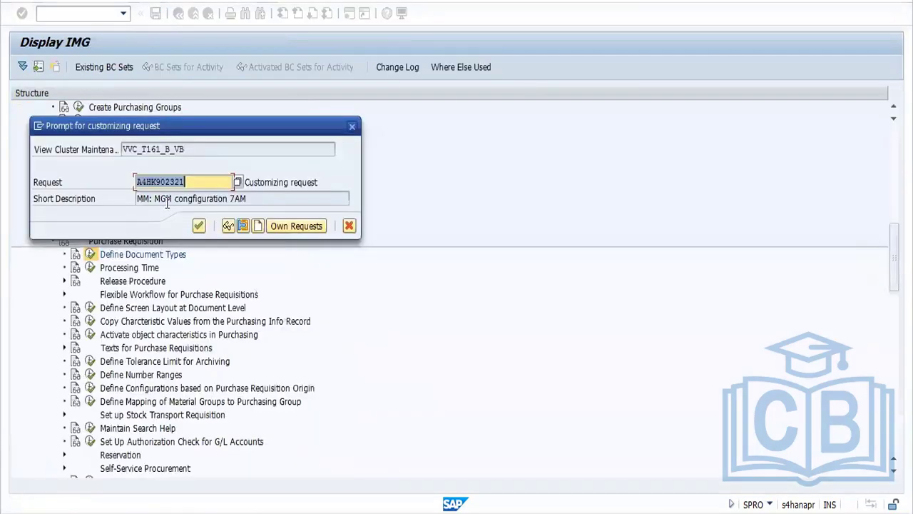
pyautogui.click(198, 225)
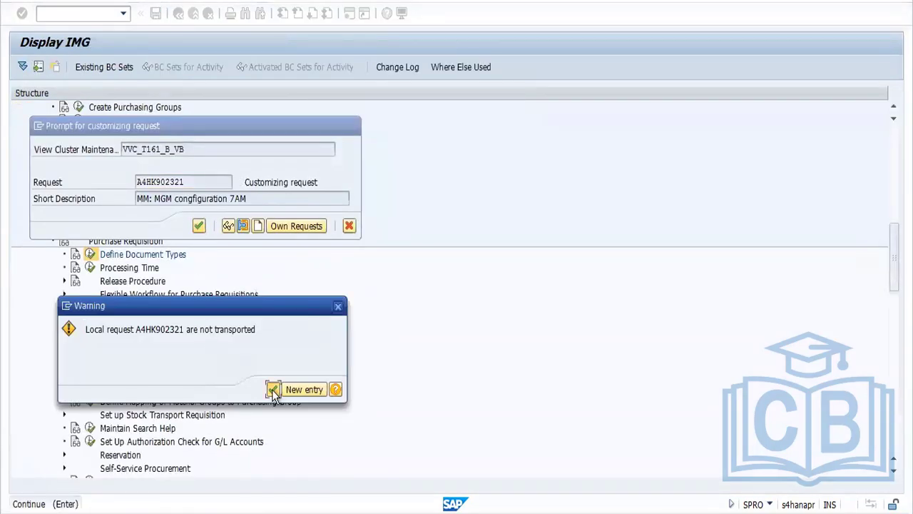
pyautogui.click(273, 390)
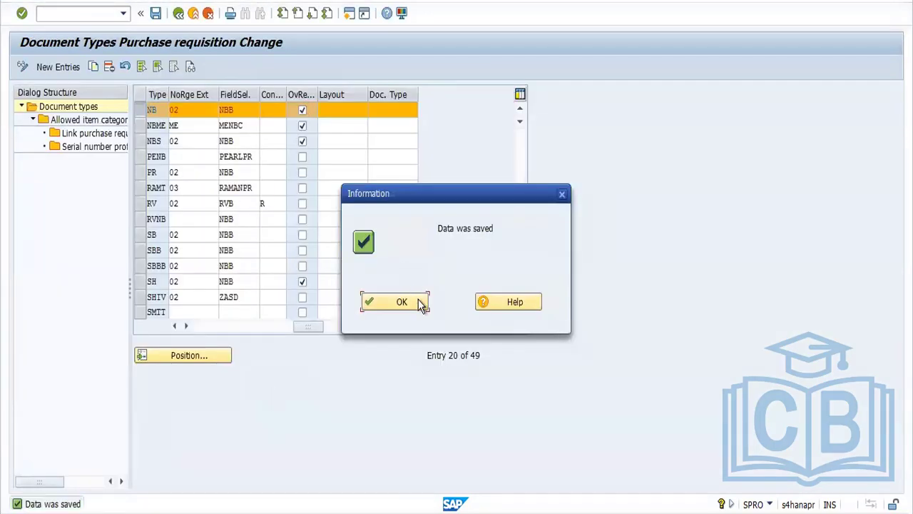
pyautogui.click(418, 301)
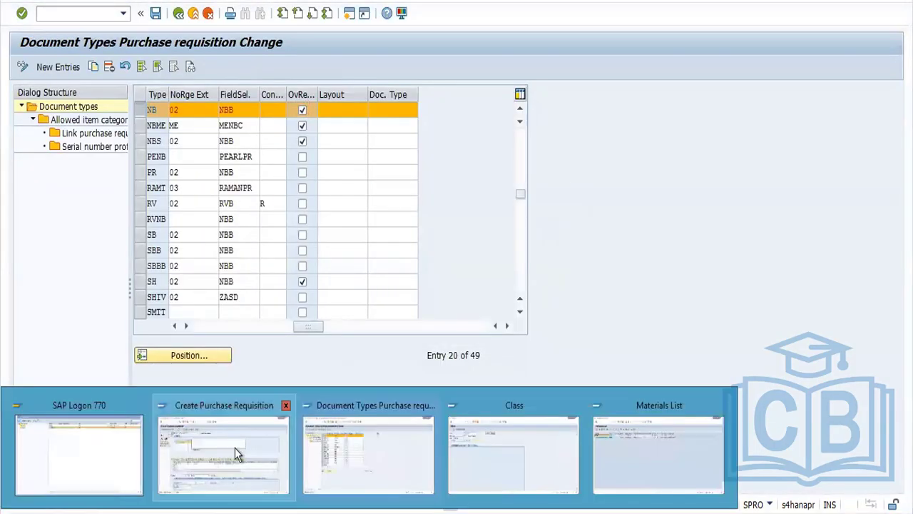
# Switch to the Create Purchase Requisition session and check the requisition again.
pyautogui.click(234, 448)
pyautogui.click(165, 67)
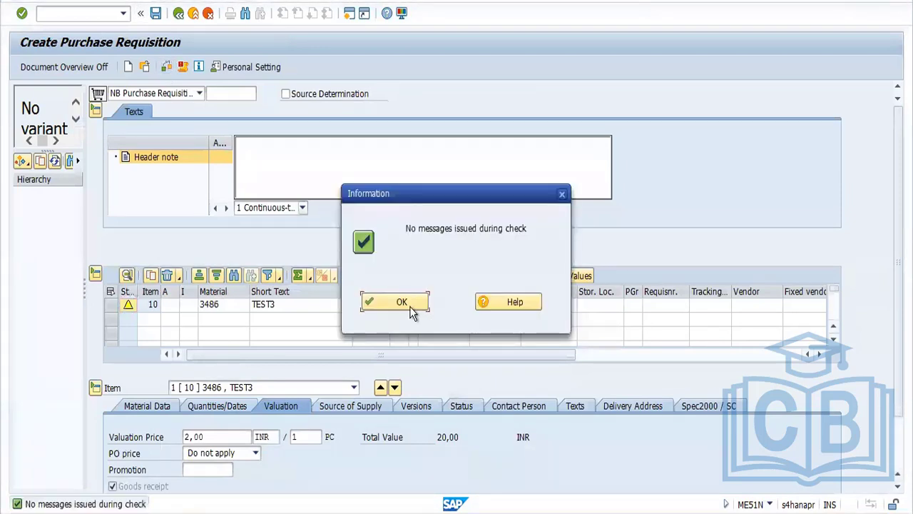
pyautogui.click(410, 306)
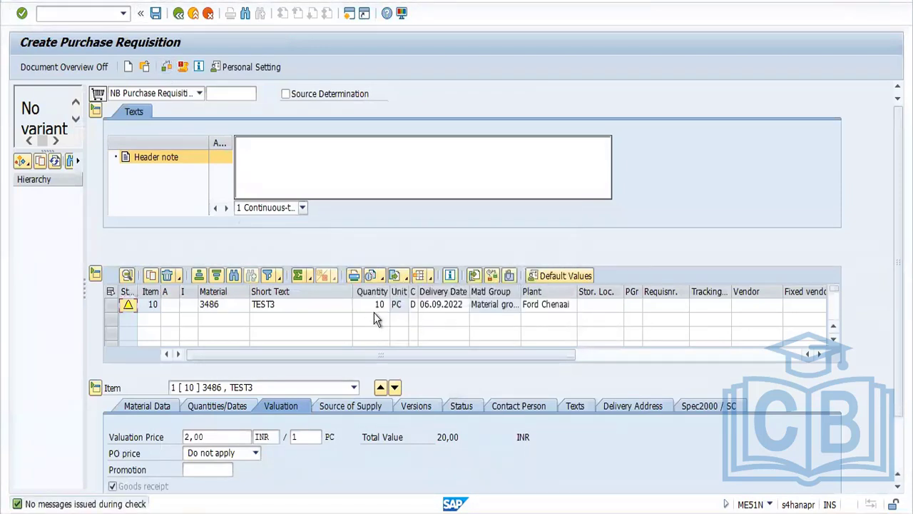
# Set the requisition item's valuation price to 3 INR.
pyautogui.click(207, 438)
pyautogui.press('BackSpace')
pyautogui.press('BackSpace')
pyautogui.press('BackSpace')
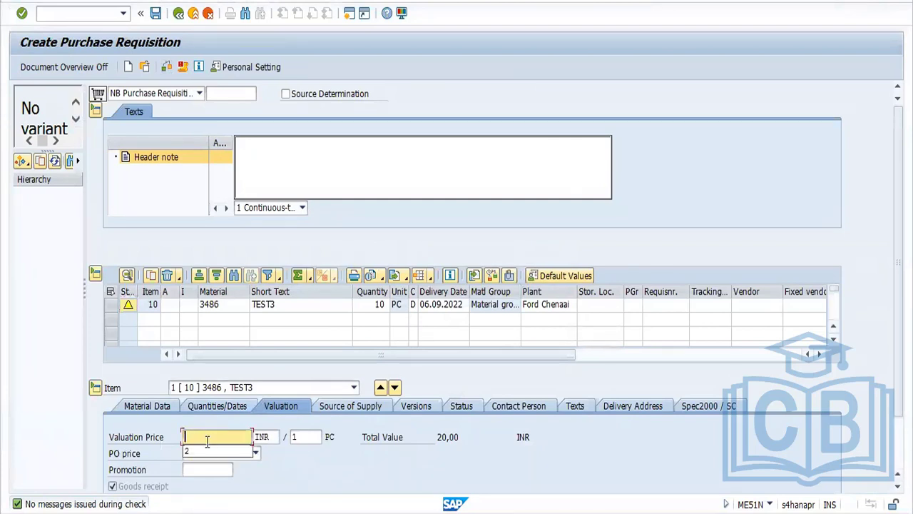
pyautogui.press('Return')
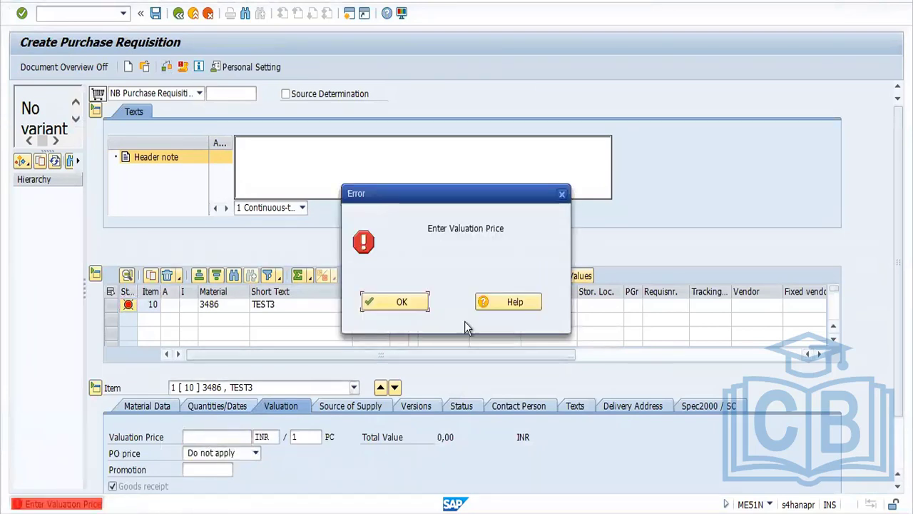
pyautogui.click(419, 303)
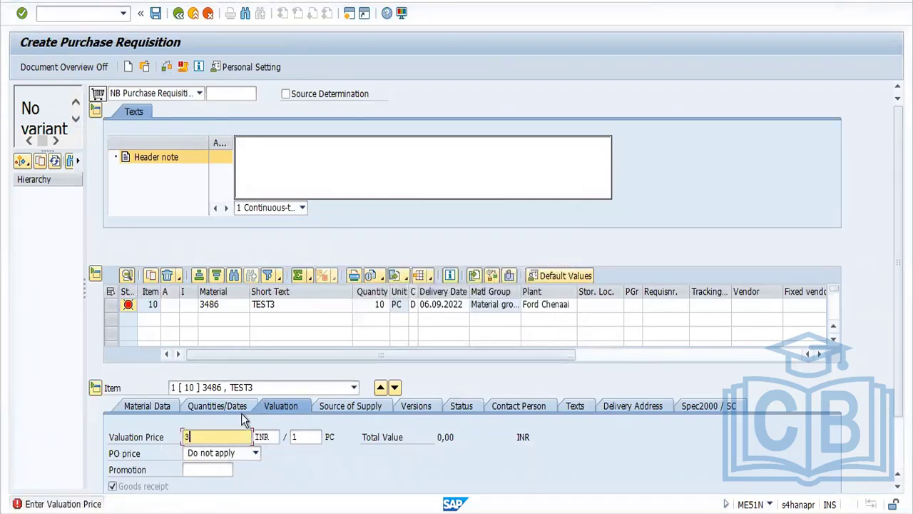
pyautogui.write('3')
pyautogui.press('Return')
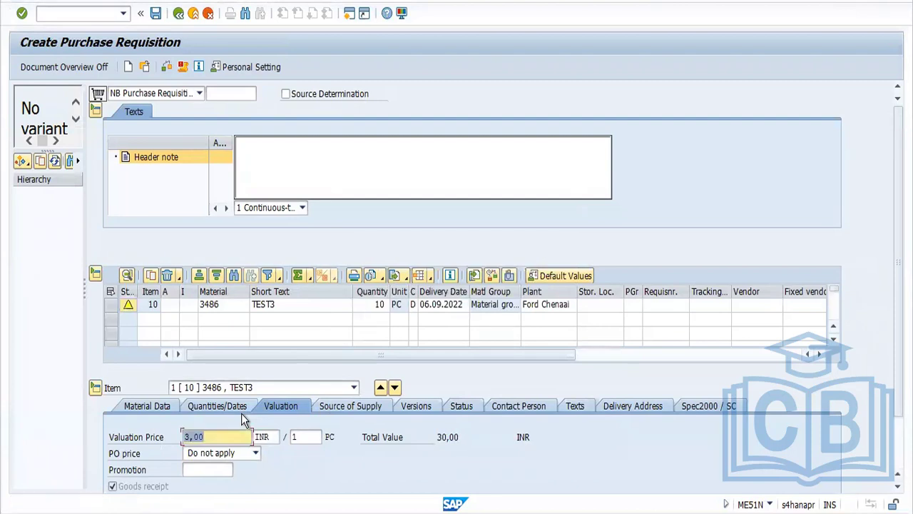
# Check the purchase requisition and show its header release strategy details.
pyautogui.click(172, 66)
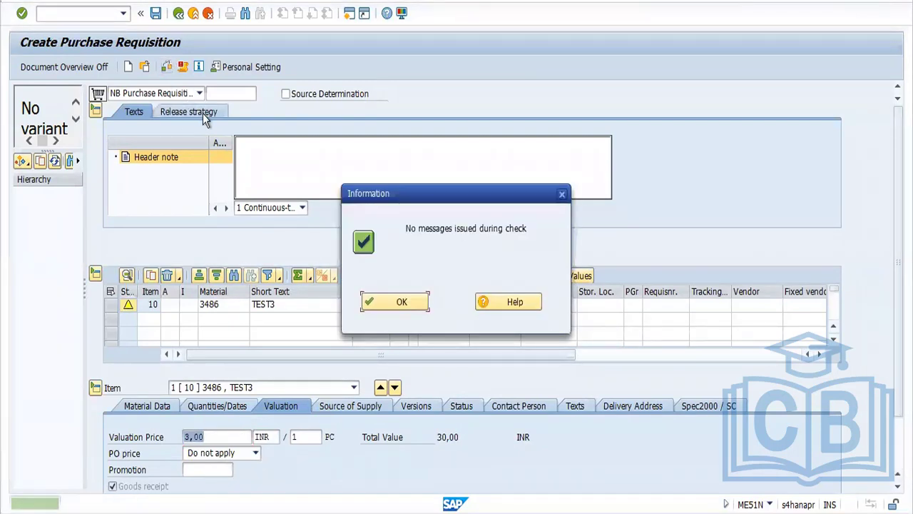
pyautogui.press('Return')
pyautogui.click(204, 114)
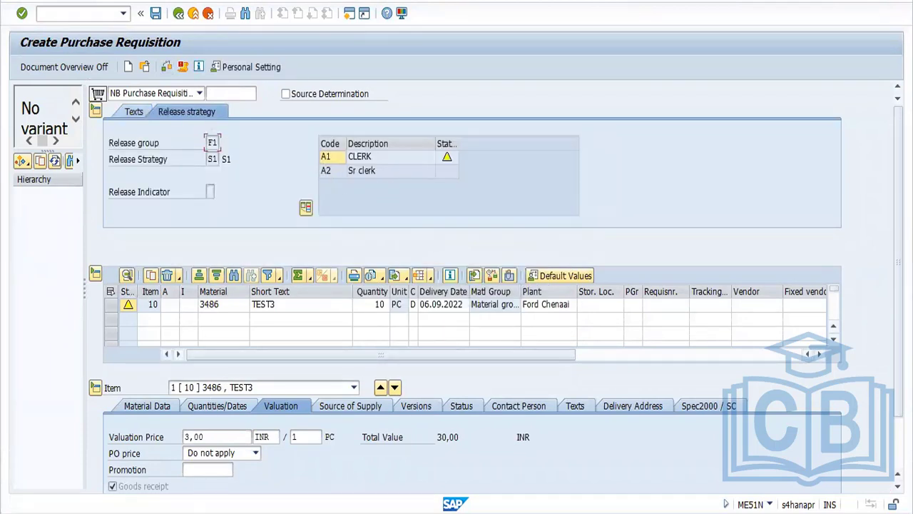
# Switch to the document types customizing session and go back to the implementation guide.
pyautogui.click(201, 512)
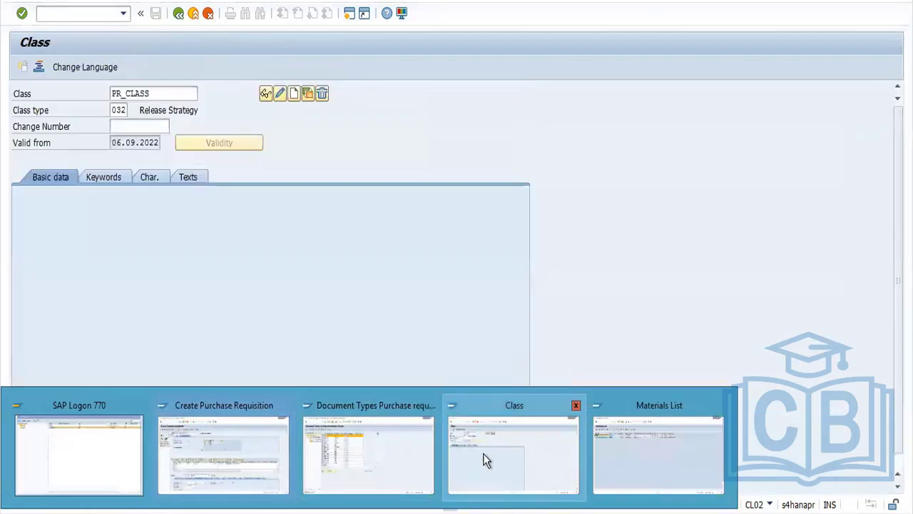
pyautogui.click(483, 453)
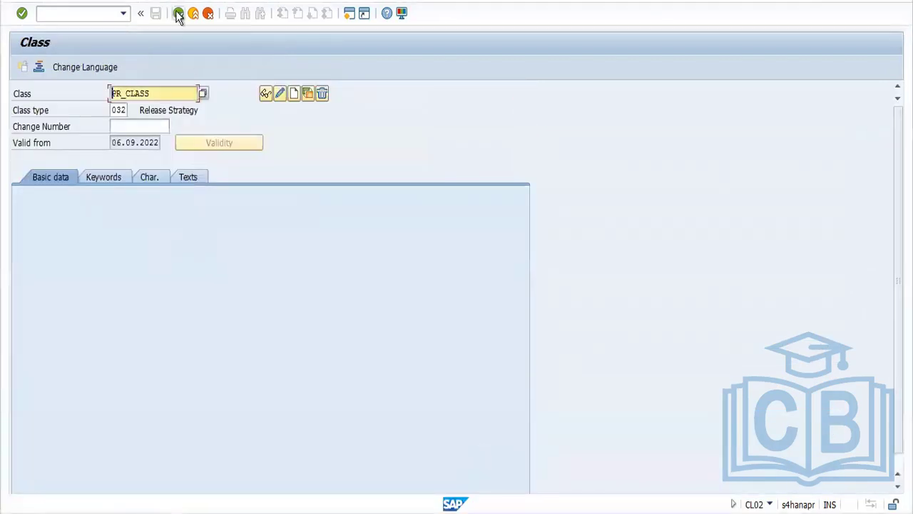
pyautogui.click(194, 512)
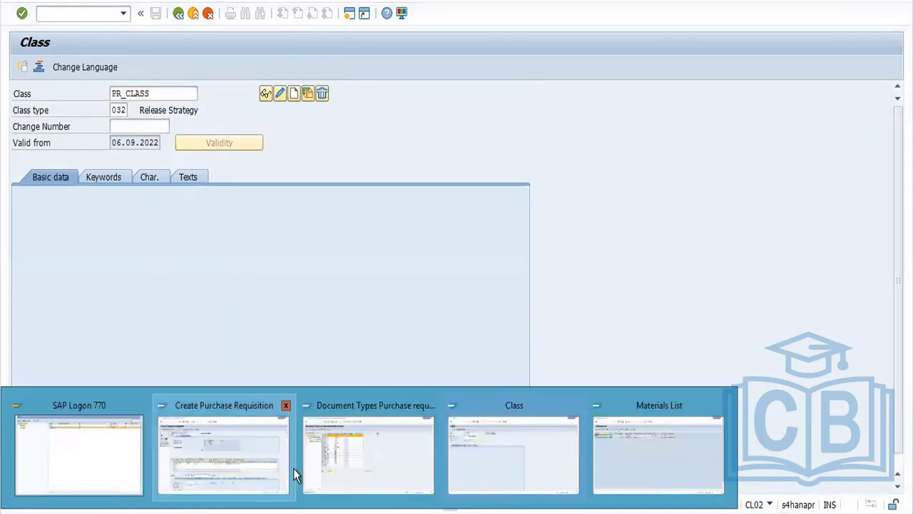
pyautogui.moveTo(325, 469)
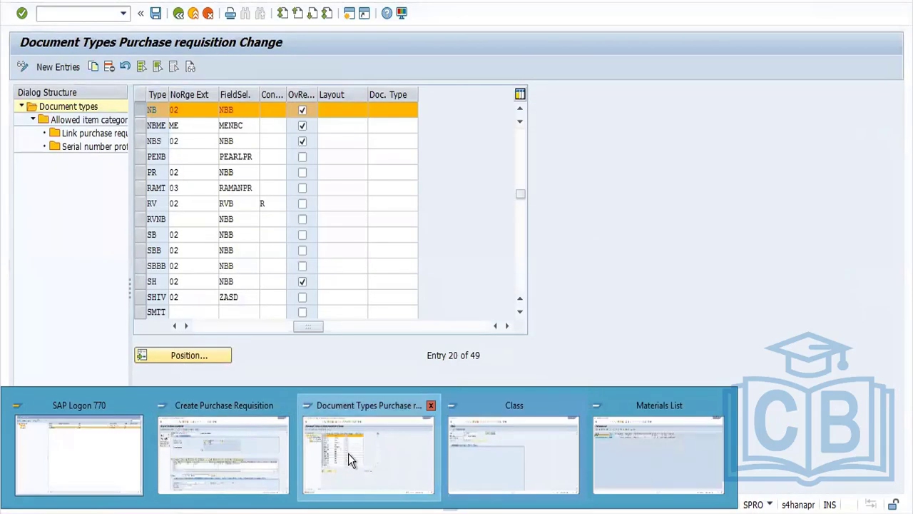
pyautogui.click(348, 453)
pyautogui.click(178, 13)
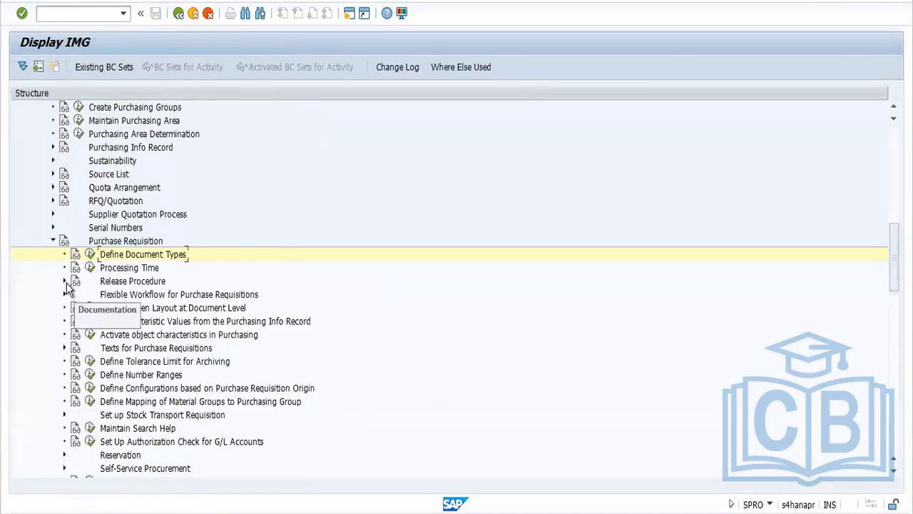
# Open the details of release strategy S1 of group F1 through Set Up Procedure with Classification for purchase requisitions.
pyautogui.click(64, 281)
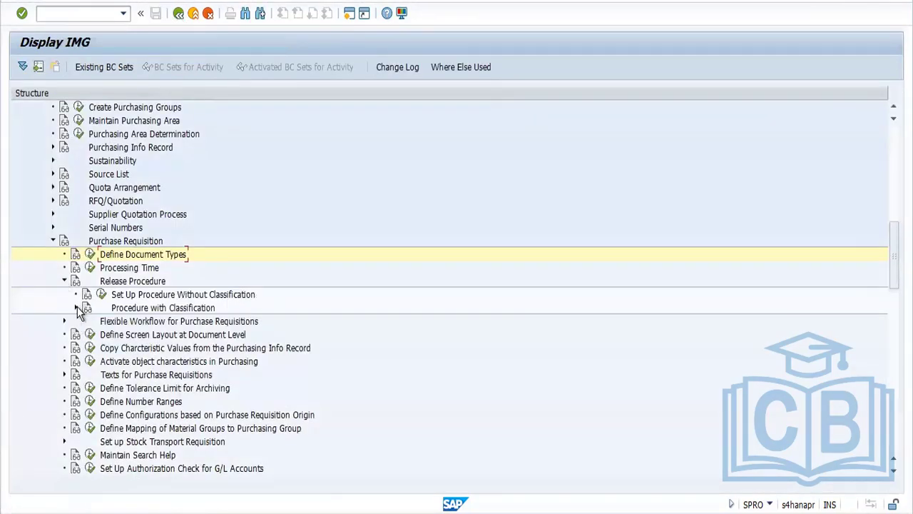
pyautogui.click(75, 307)
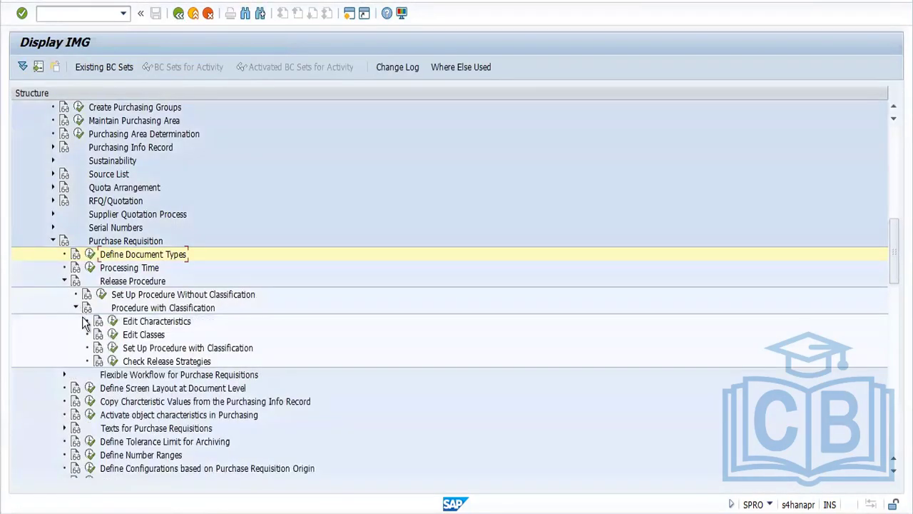
pyautogui.click(114, 348)
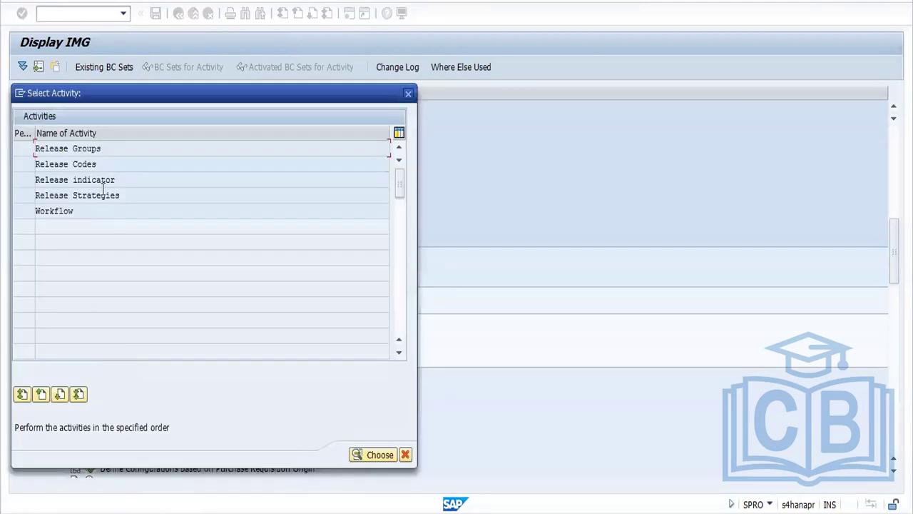
pyautogui.doubleClick(102, 191)
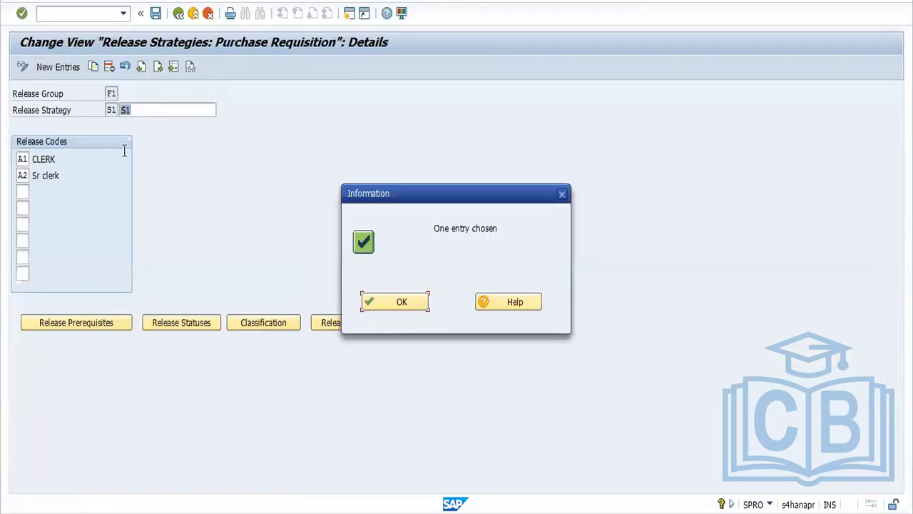
pyautogui.click(398, 302)
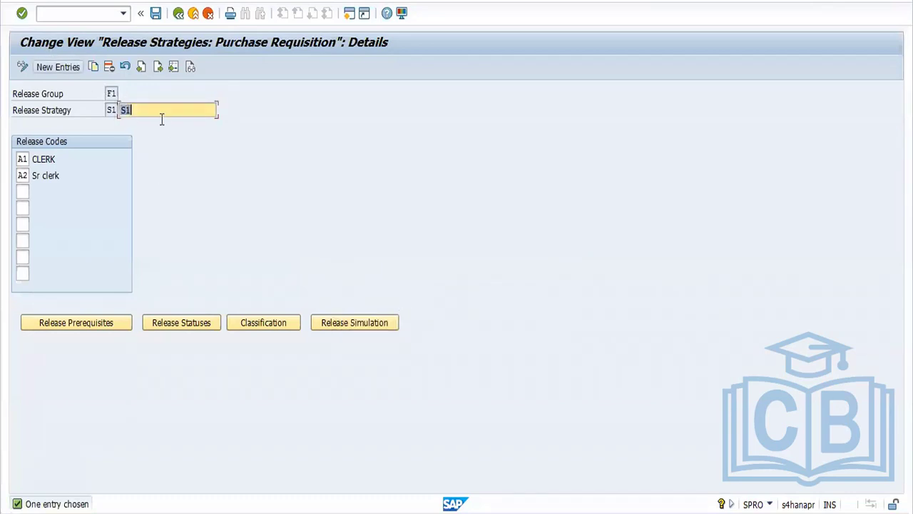
# Change the description of release strategy S1 to "0 -1000" and save it in the proposed customizing request.
pyautogui.press('BackSpace')
pyautogui.write('0 -1060')
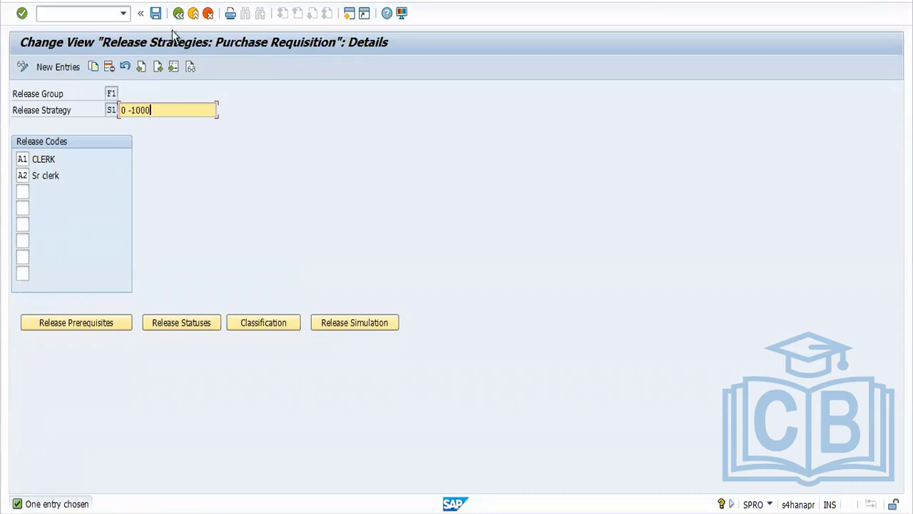
pyautogui.click(156, 13)
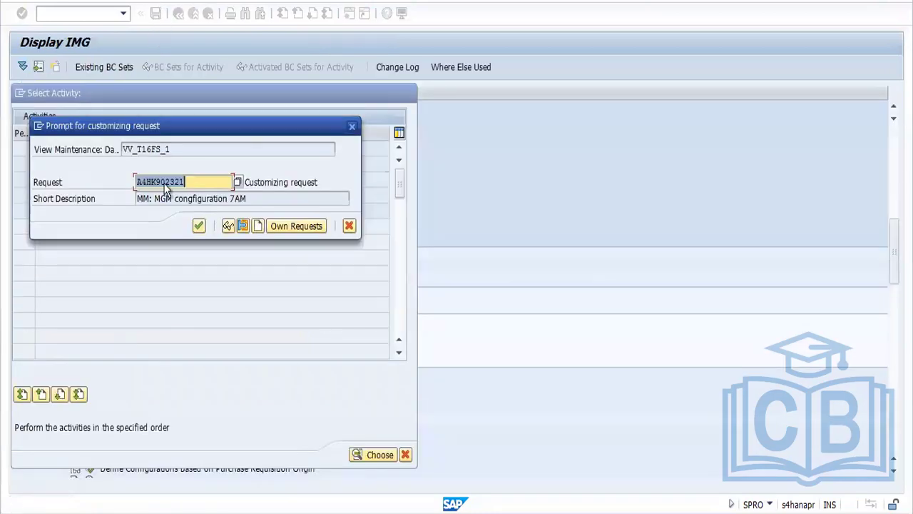
pyautogui.click(198, 225)
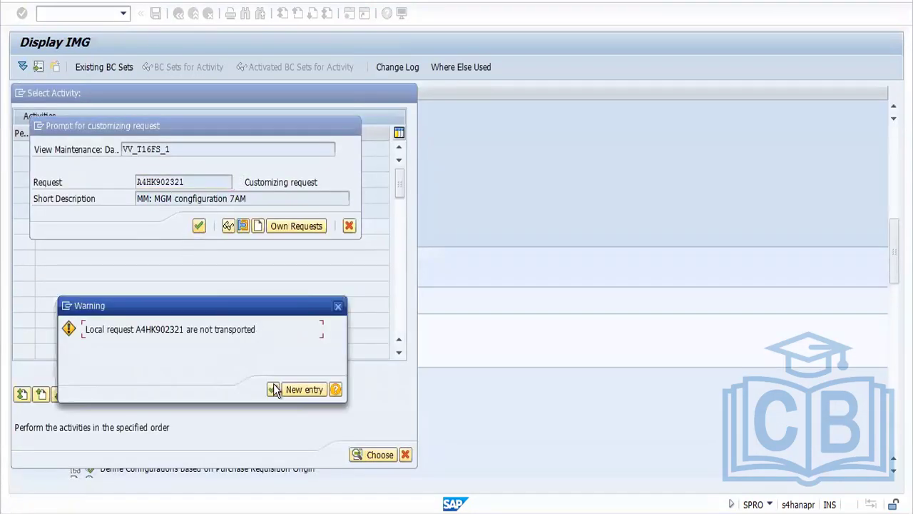
pyautogui.click(273, 389)
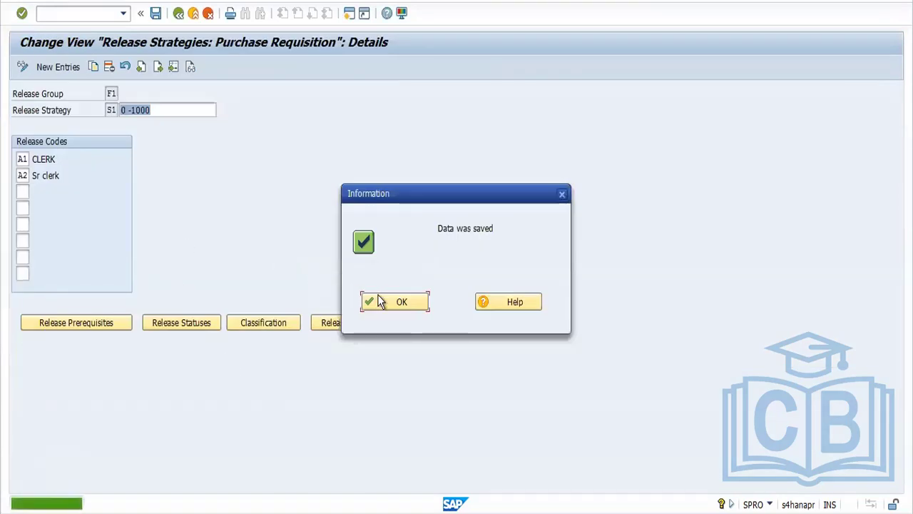
pyautogui.click(381, 301)
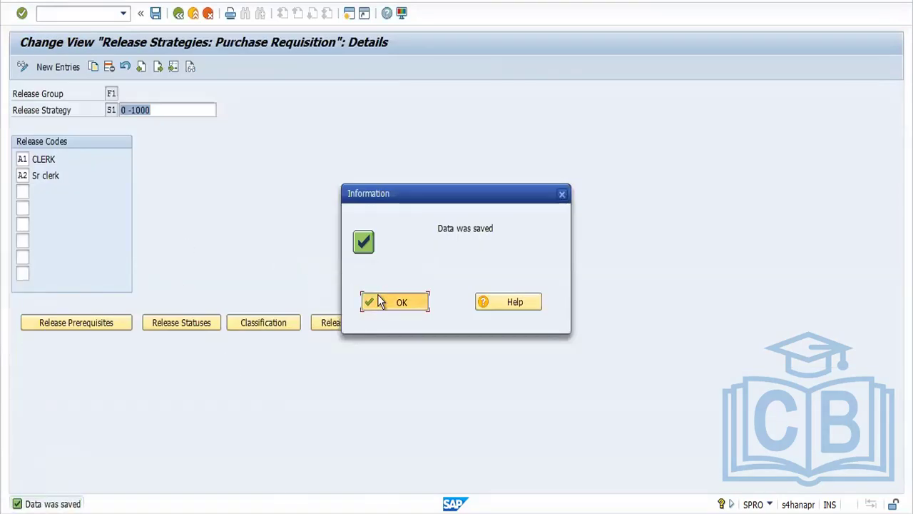
pyautogui.click(56, 69)
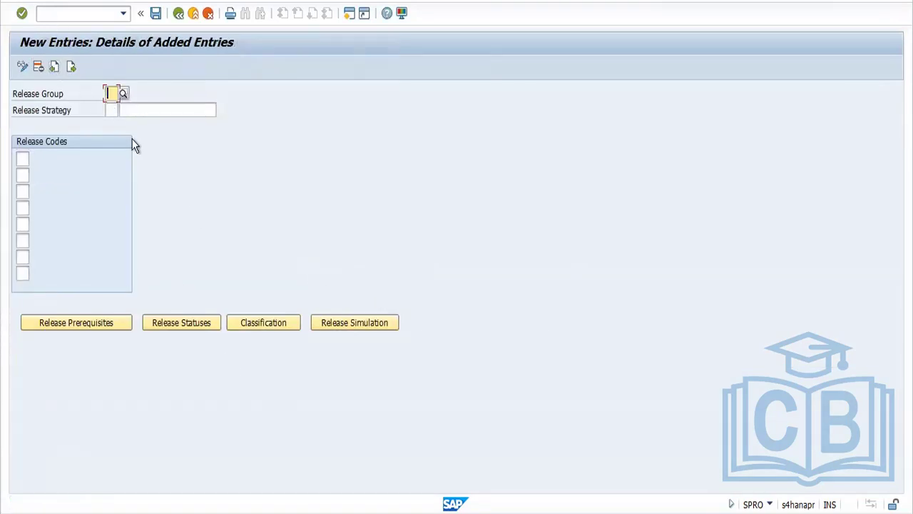
pyautogui.write('f1')
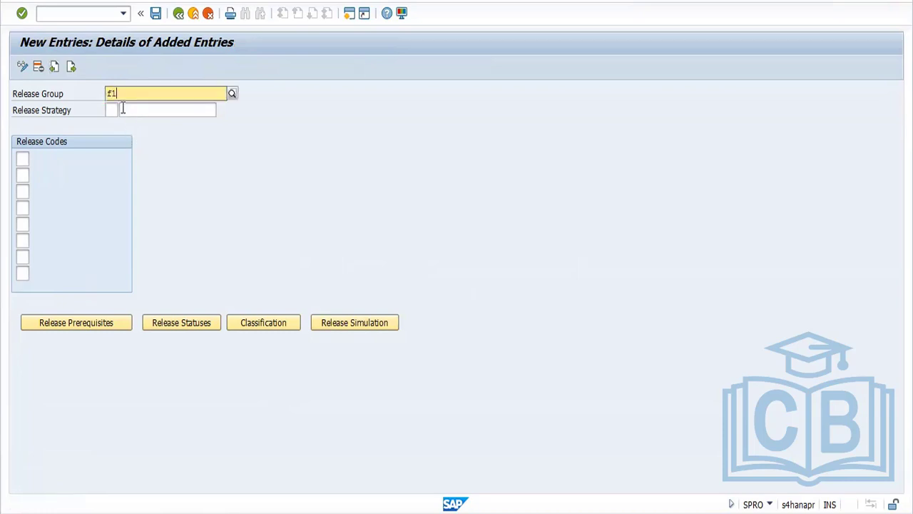
pyautogui.click(122, 109)
pyautogui.write('s2')
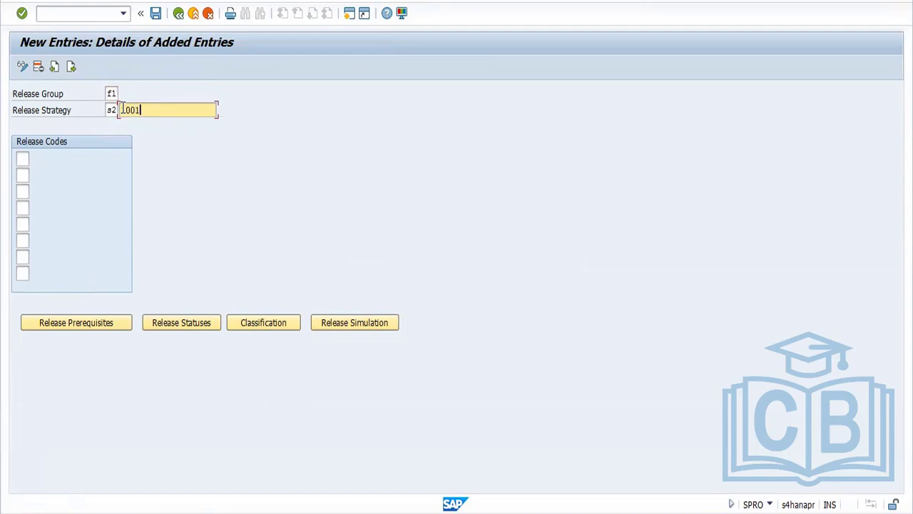
pyautogui.write('1001 -500000')
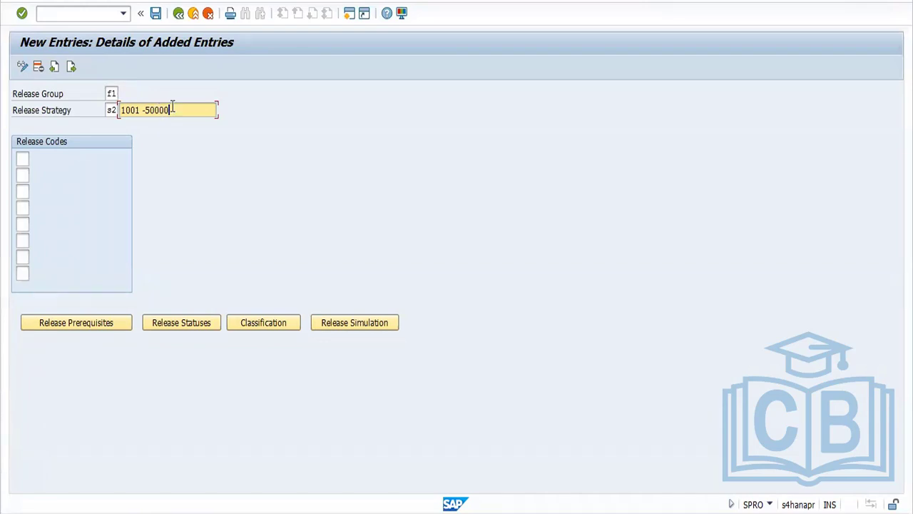
# Assign release codes A1, A2 and A3 to release strategy S2.
pyautogui.click(21, 158)
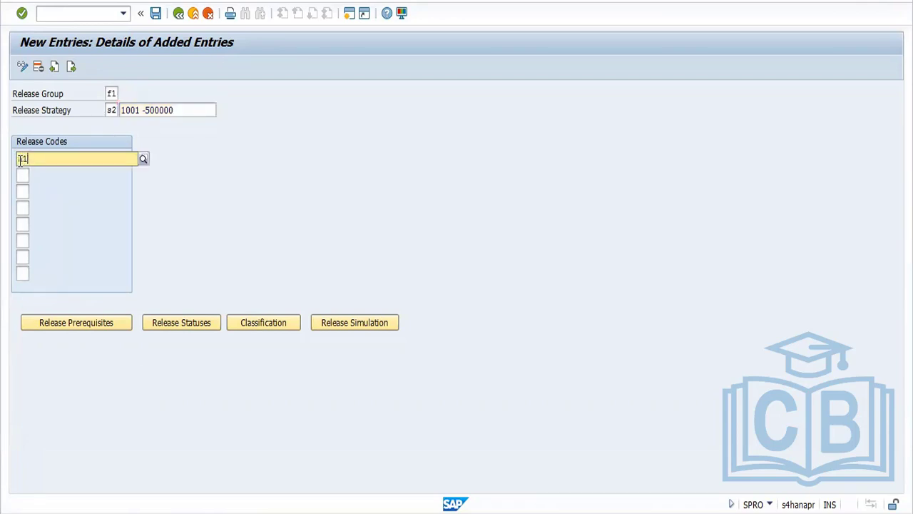
pyautogui.press('Down')
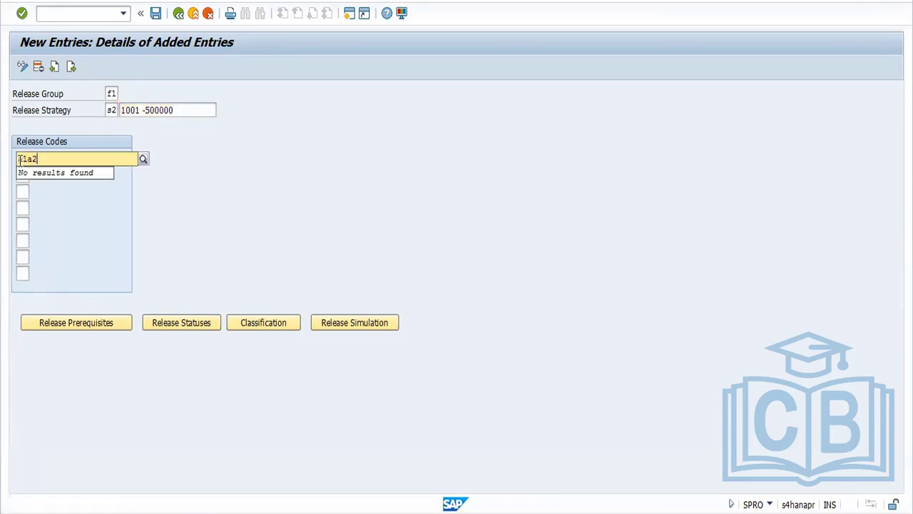
pyautogui.press('Tab')
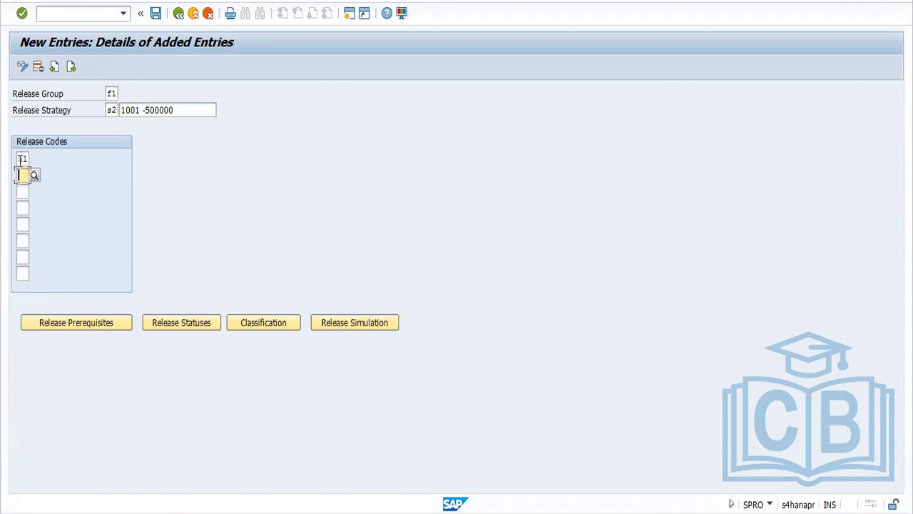
pyautogui.write('a2')
pyautogui.press('Down')
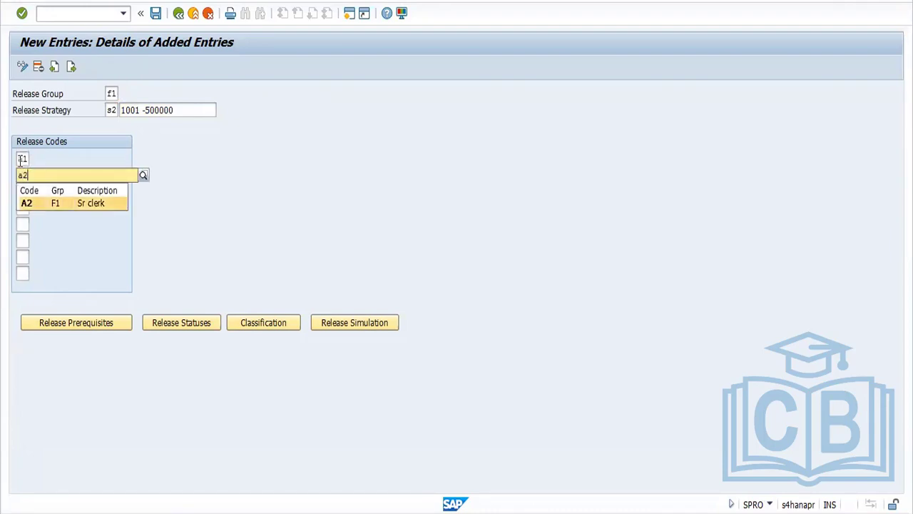
pyautogui.press('Return')
pyautogui.press('Tab')
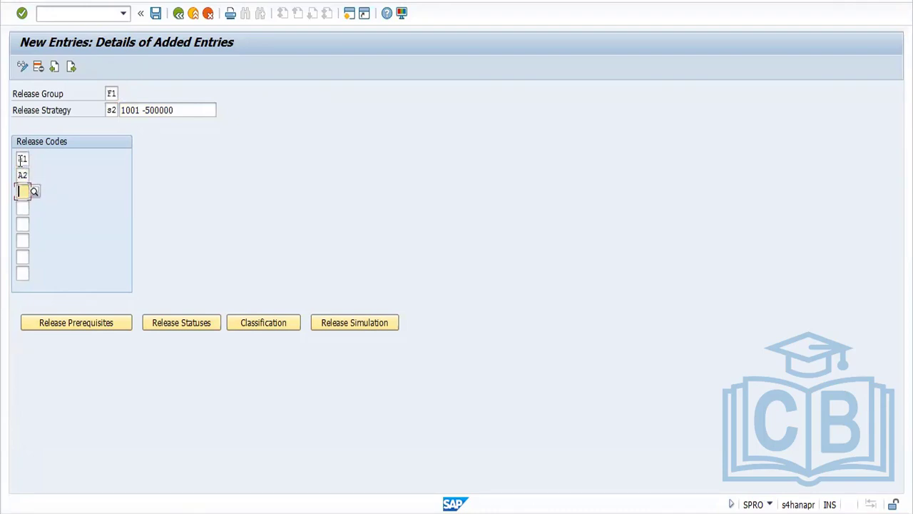
pyautogui.write('a3')
pyautogui.press('Return')
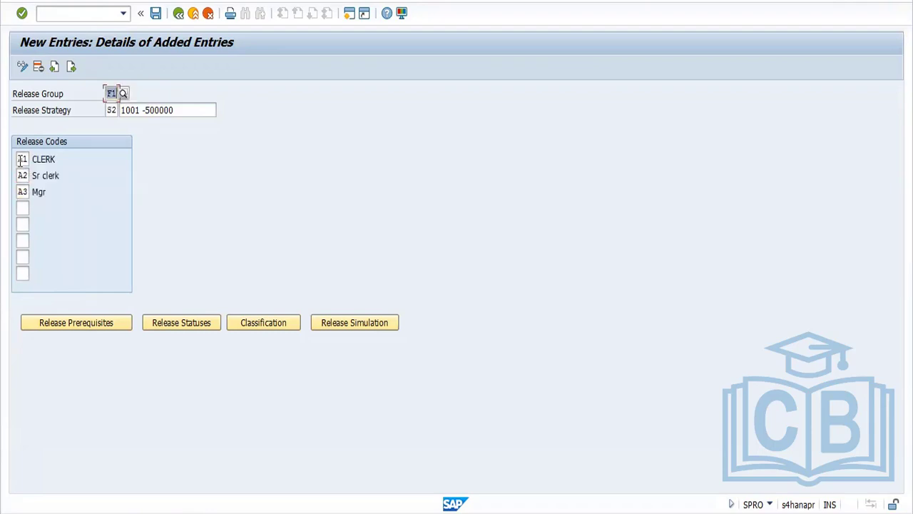
# Set the release prerequisites of S2 so A2 requires A1, and A3 requires both A1 and A2.
pyautogui.click(112, 325)
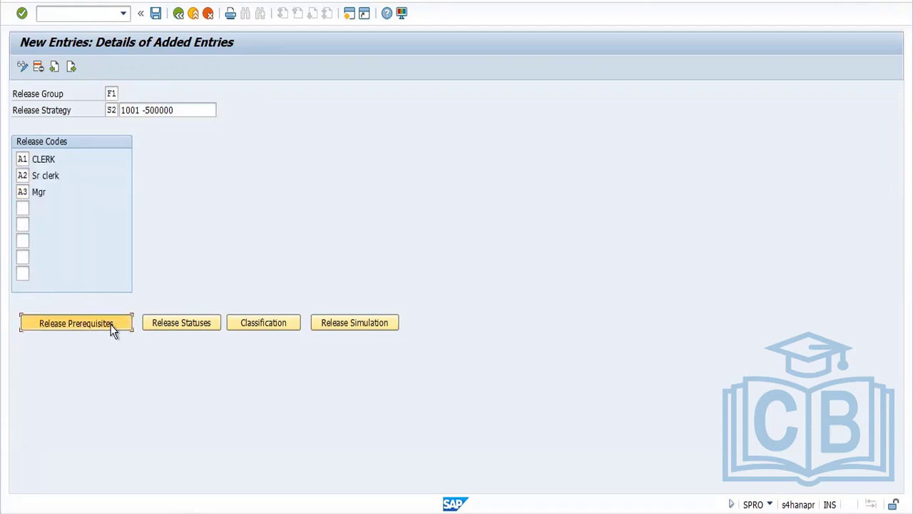
pyautogui.click(68, 247)
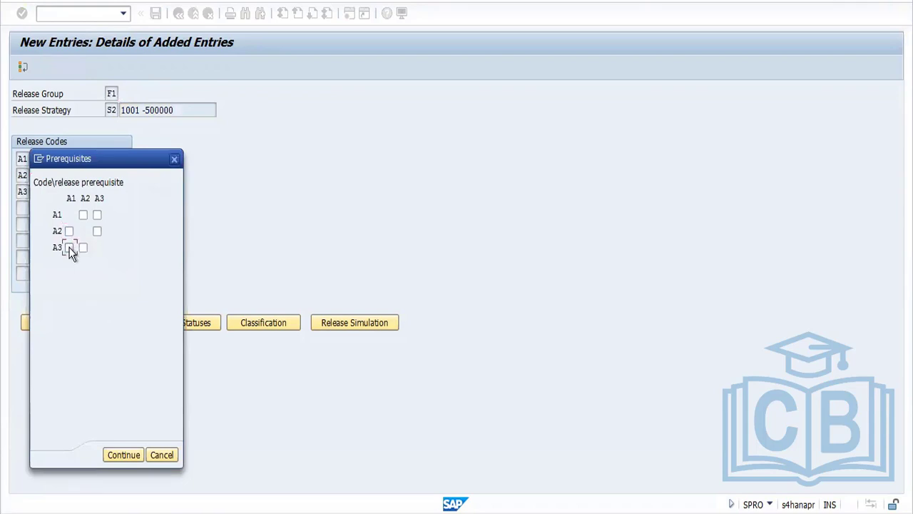
pyautogui.click(84, 247)
pyautogui.click(126, 460)
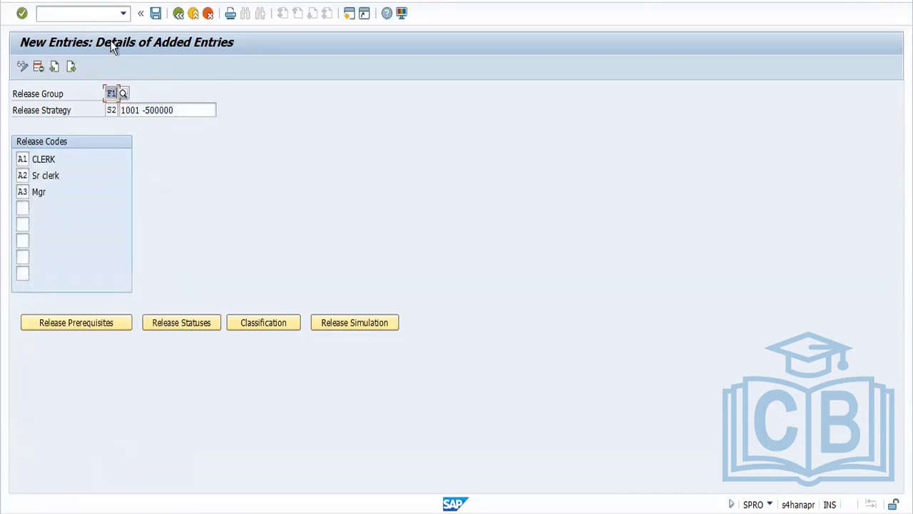
# Assign release indicator R to the release status of S2 in which A1, A2 and A3 are all released.
pyautogui.click(154, 14)
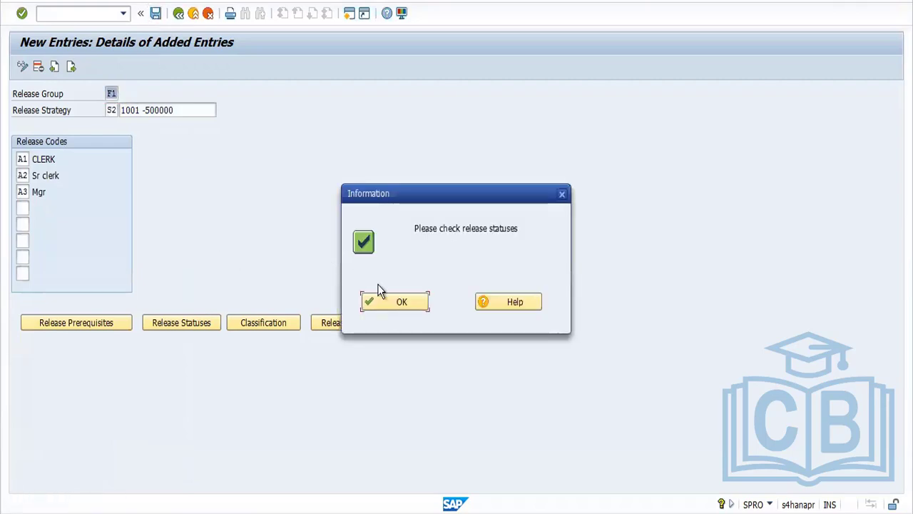
pyautogui.click(389, 303)
pyautogui.click(201, 317)
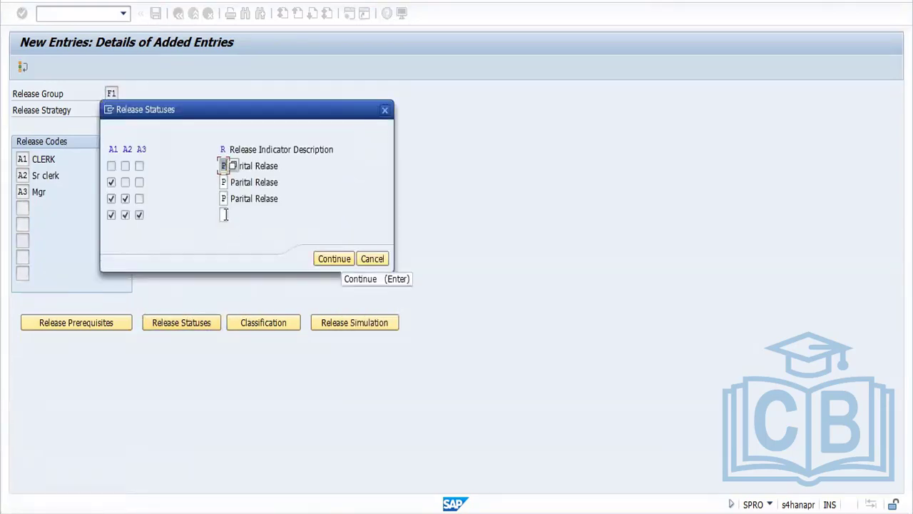
pyautogui.click(223, 214)
pyautogui.click(233, 215)
pyautogui.doubleClick(346, 81)
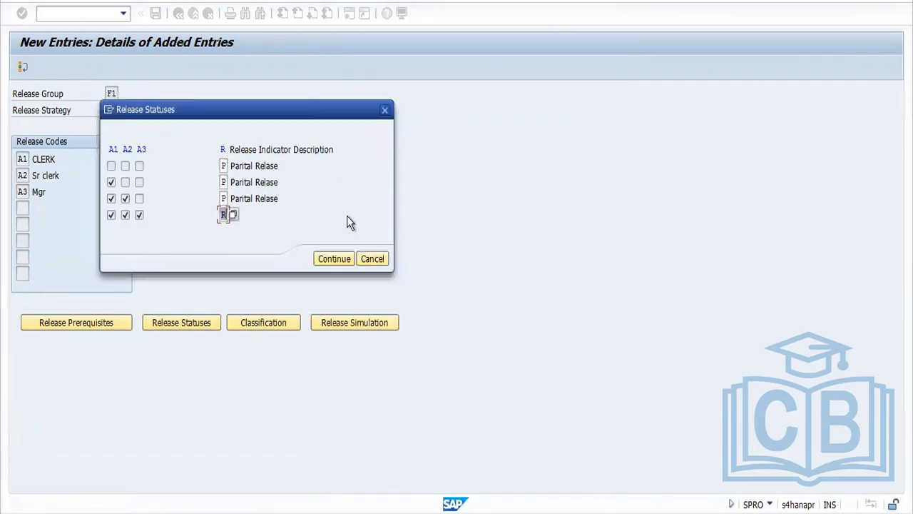
pyautogui.click(334, 259)
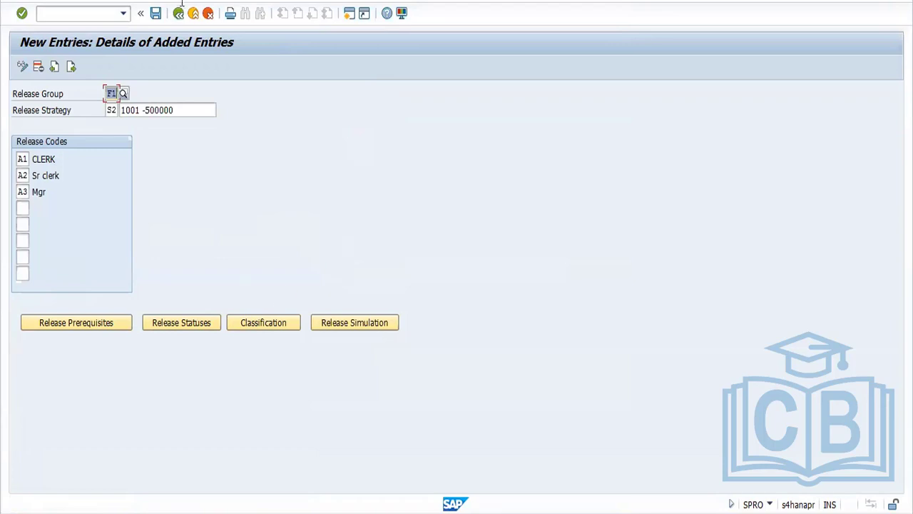
# Save release strategy S2 in the proposed customizing request.
pyautogui.click(157, 13)
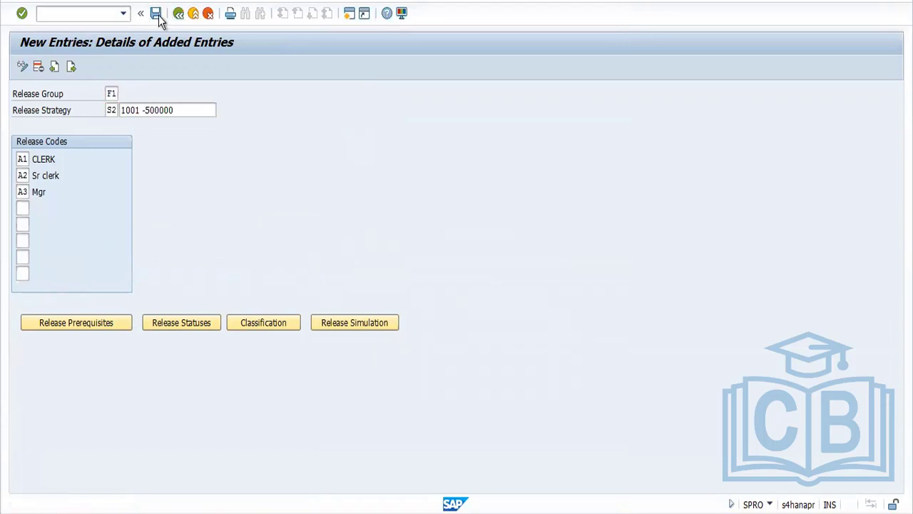
pyautogui.click(198, 212)
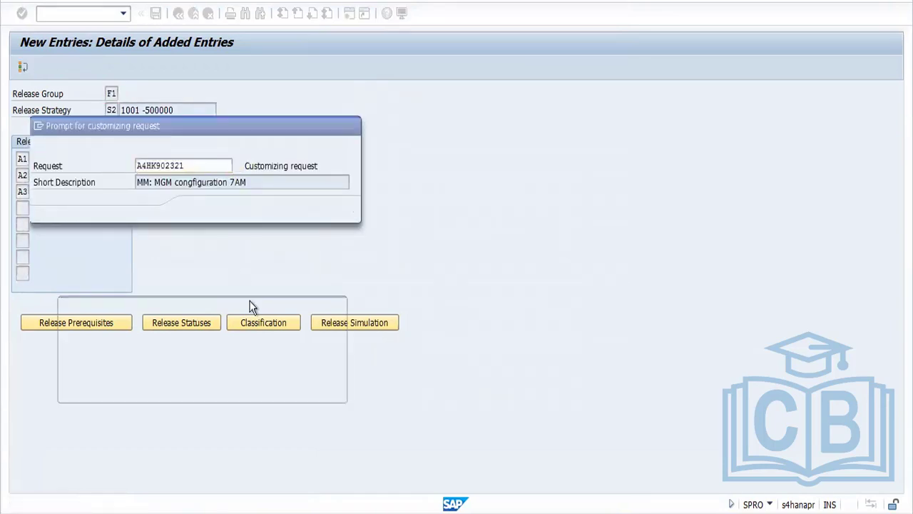
pyautogui.click(274, 390)
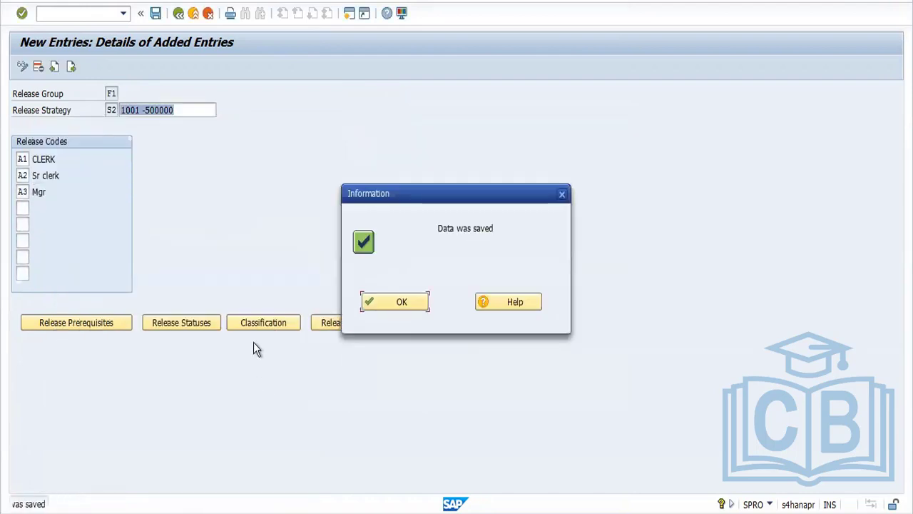
pyautogui.click(373, 302)
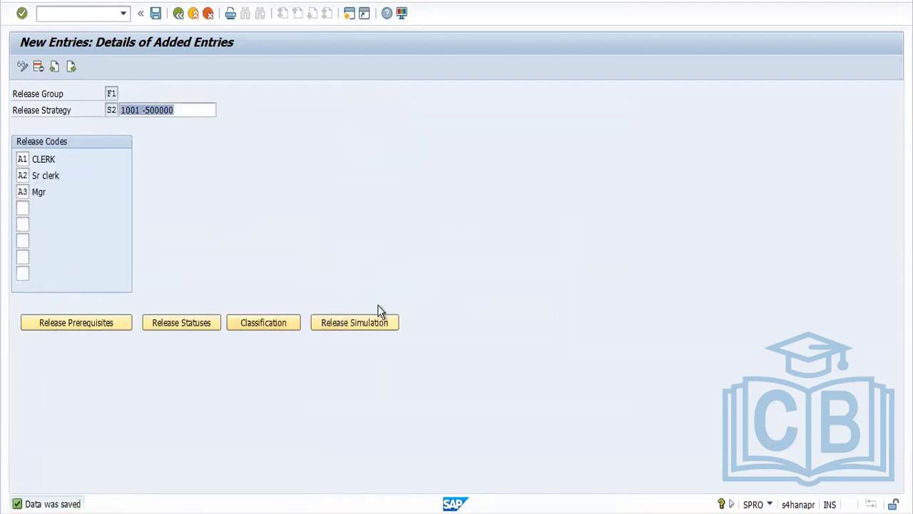
# Classify release strategy S2 with plant FORD, requisition document type NB and total requisition value 1001 - 500000, then return to its details.
pyautogui.click(266, 323)
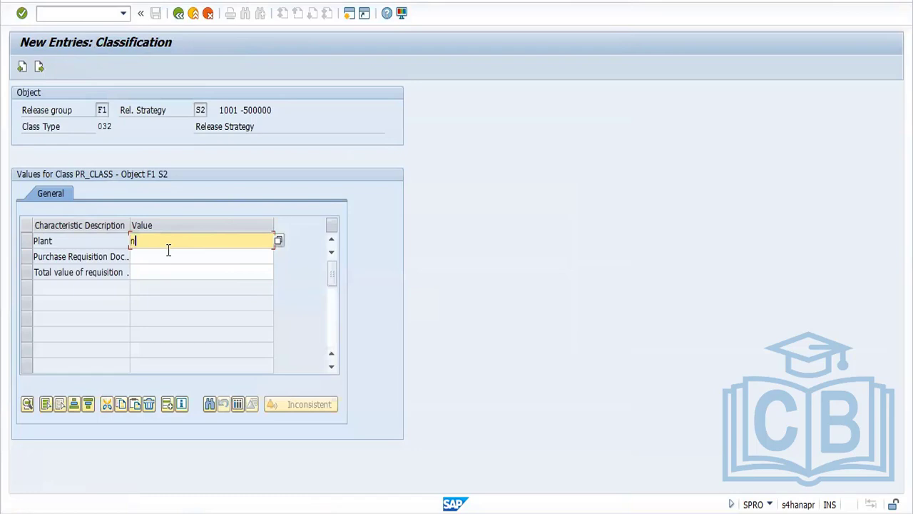
pyautogui.press('Tab')
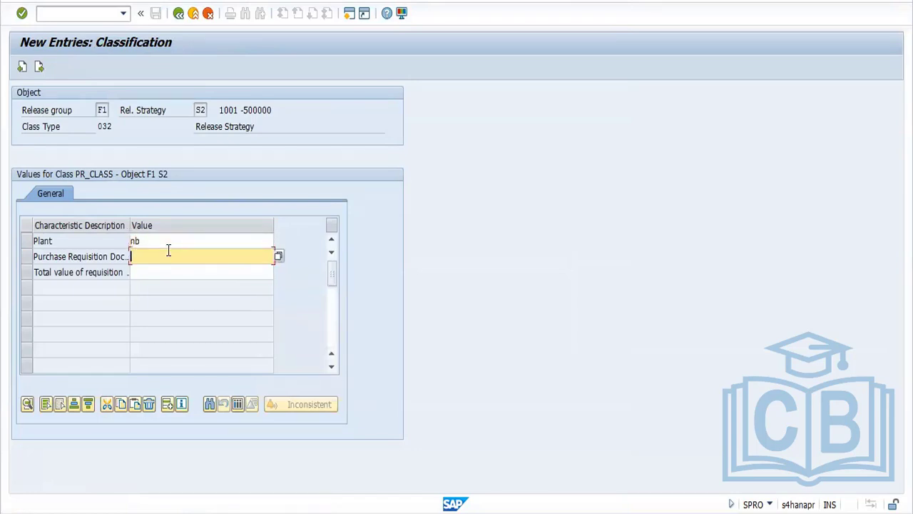
pyautogui.click(156, 244)
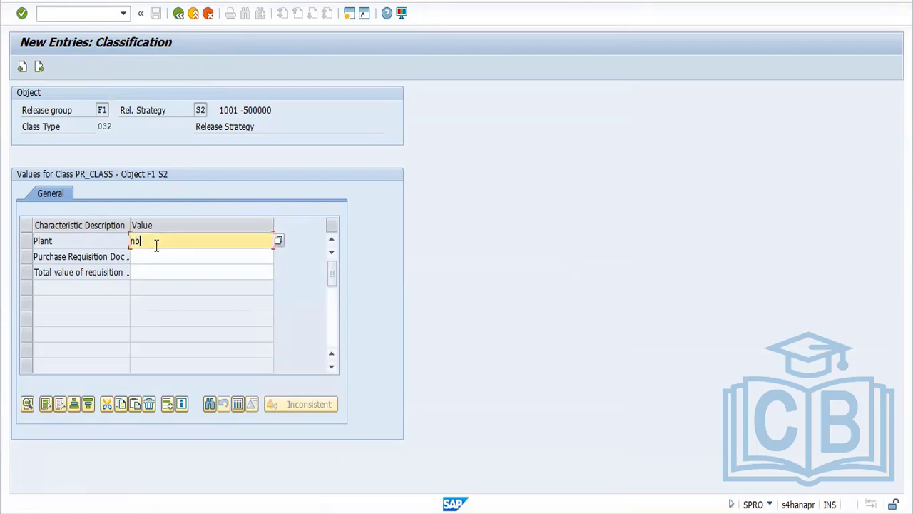
pyautogui.press('BackSpace')
pyautogui.press('BackSpace')
pyautogui.write('fo')
pyautogui.click(153, 257)
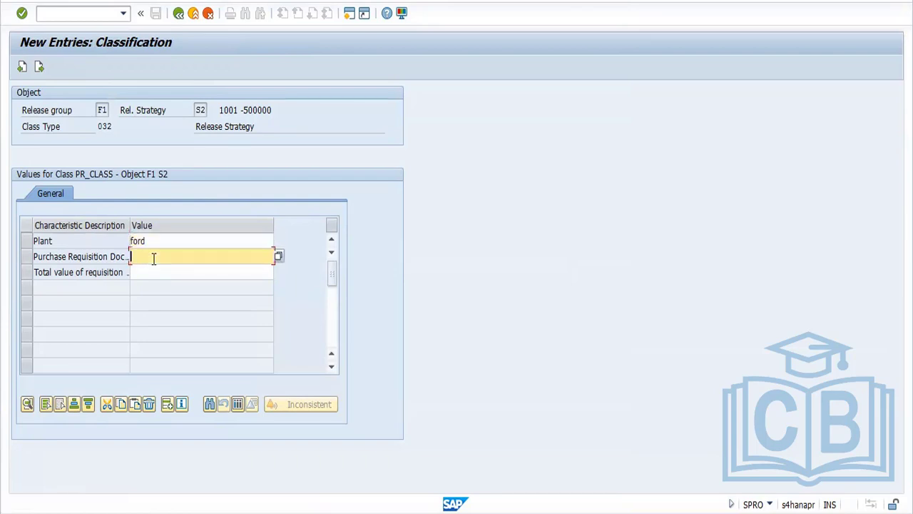
pyautogui.write('nb')
pyautogui.click(148, 272)
pyautogui.write('1001 - 500000')
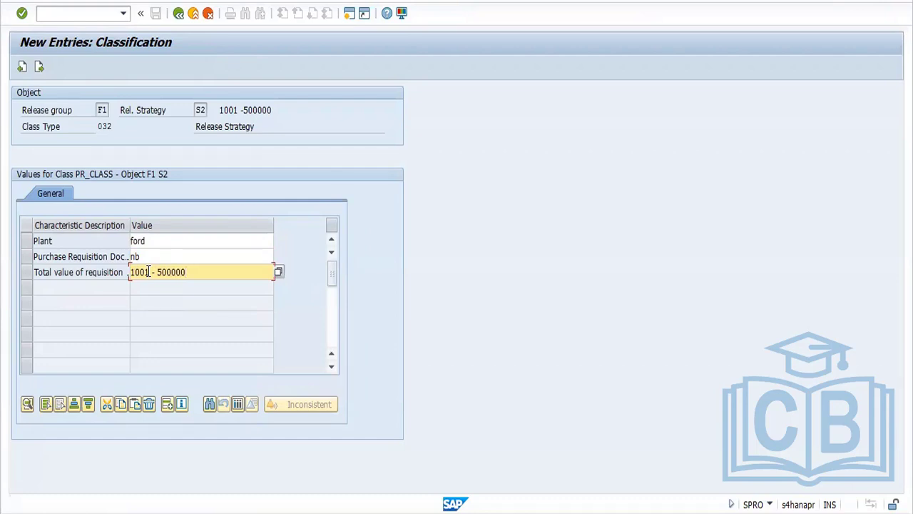
pyautogui.press('Return')
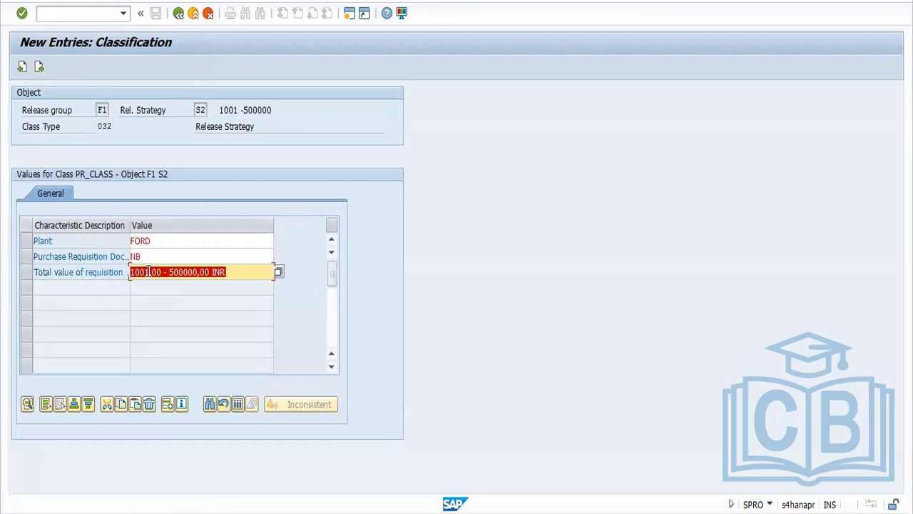
pyautogui.click(177, 15)
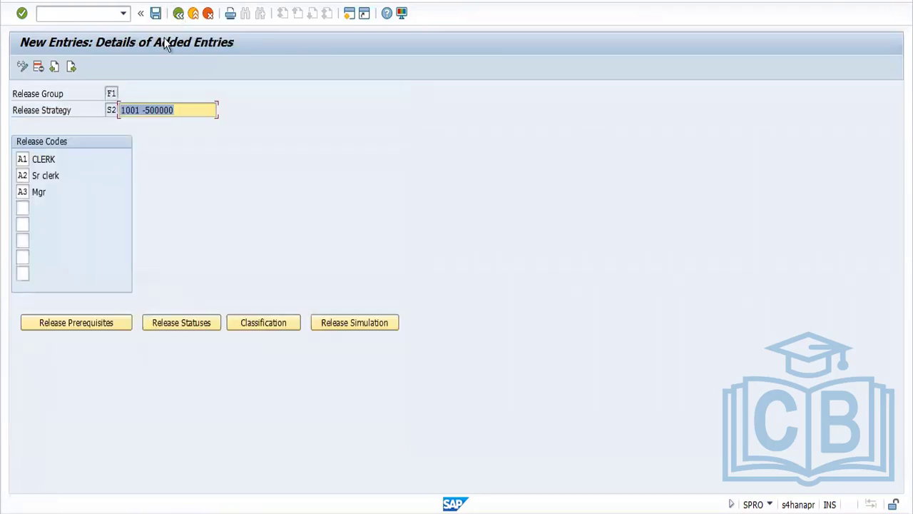
# Save release strategy S2 again and go back to the implementation guide, closing the activity selection.
pyautogui.click(156, 16)
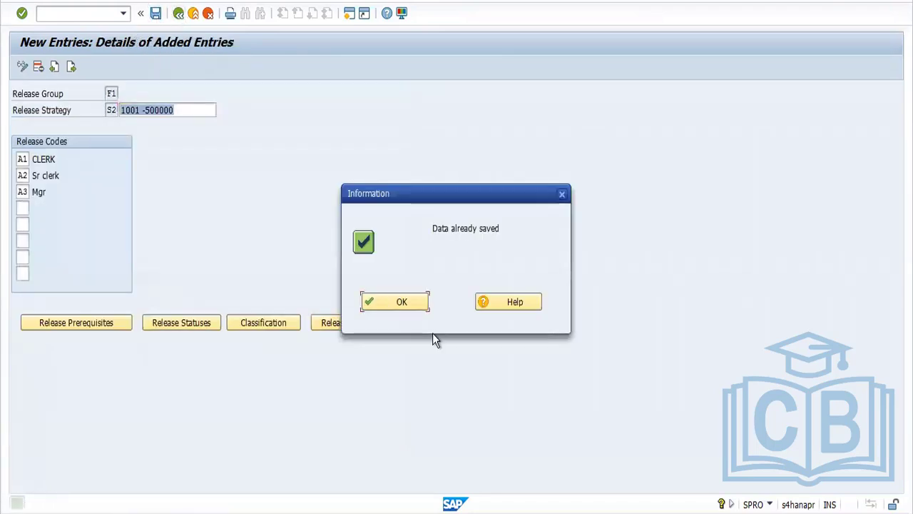
pyautogui.click(402, 302)
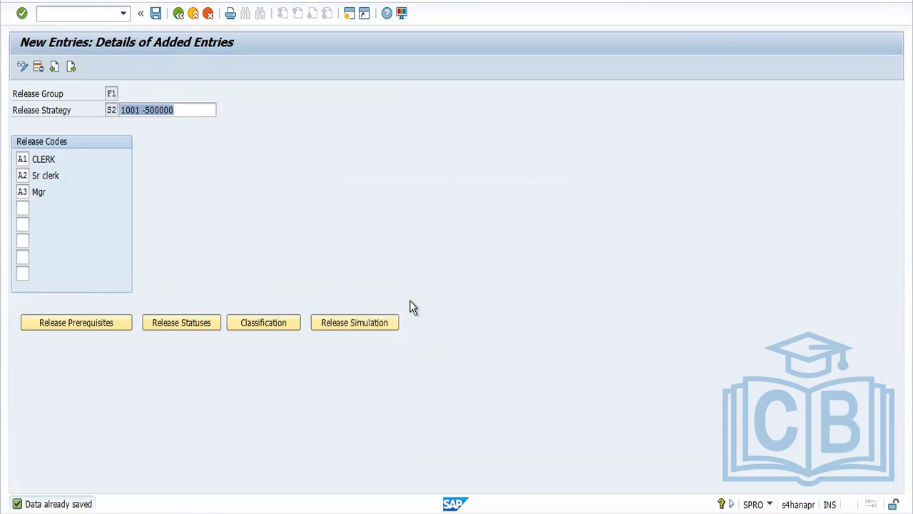
pyautogui.click(156, 13)
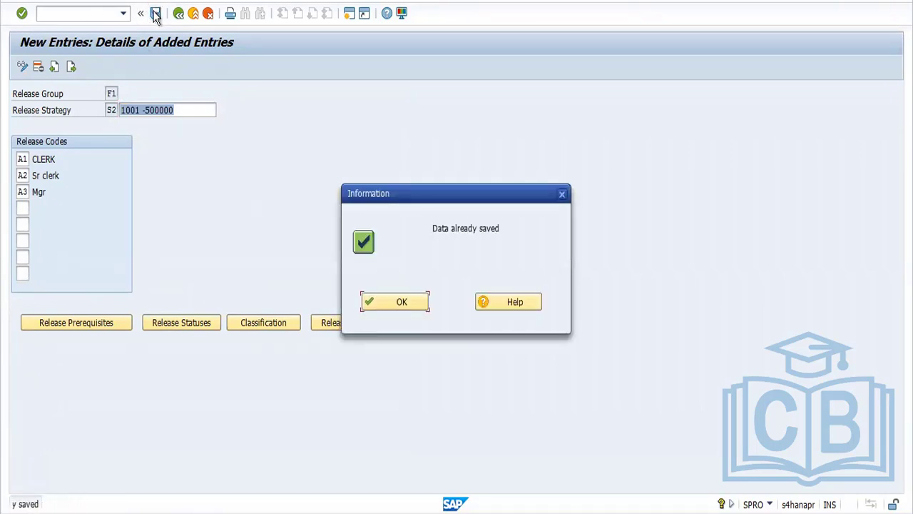
pyautogui.click(399, 299)
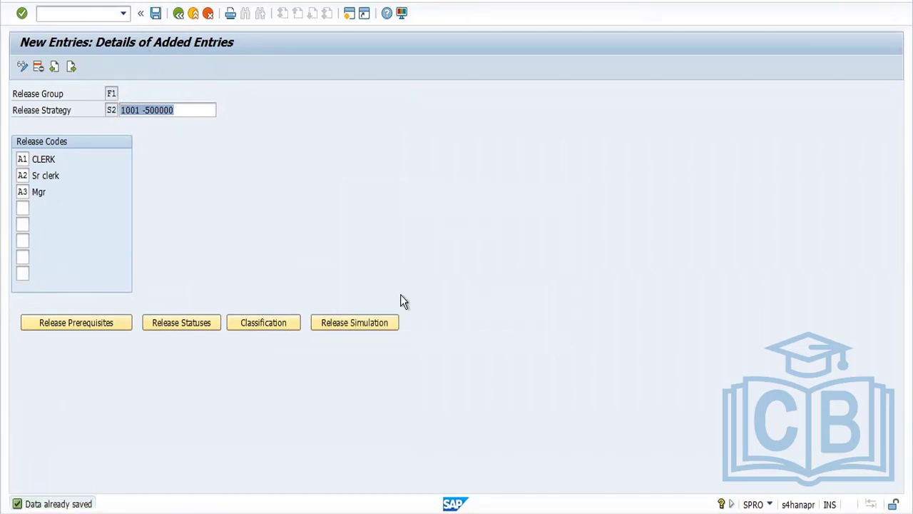
pyautogui.click(179, 17)
pyautogui.click(178, 16)
pyautogui.click(178, 16)
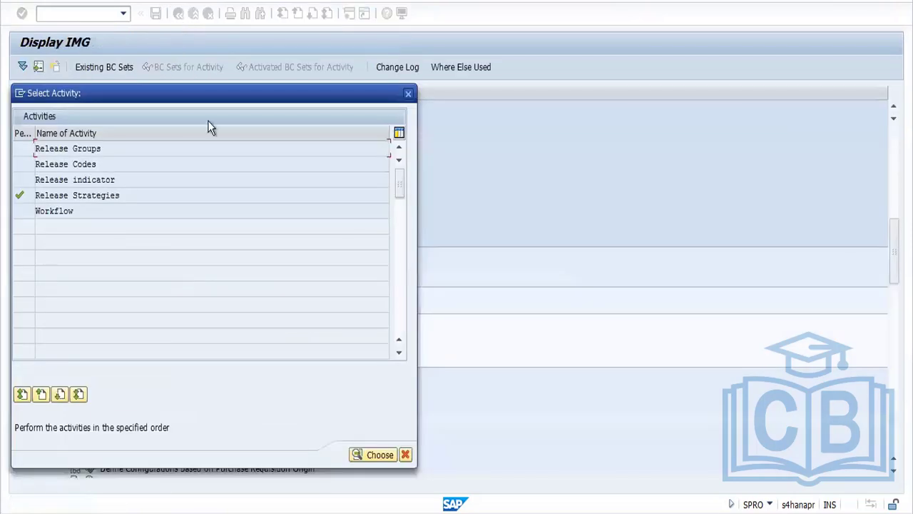
pyautogui.click(408, 93)
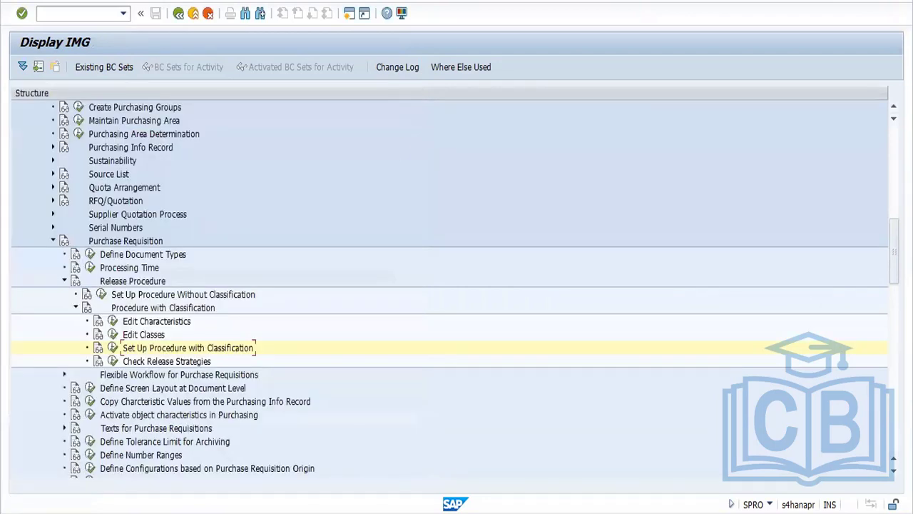
# Return to the open purchase requisition session, set the quantity of item 10 to 1000, and check the document.
pyautogui.moveTo(268, 512)
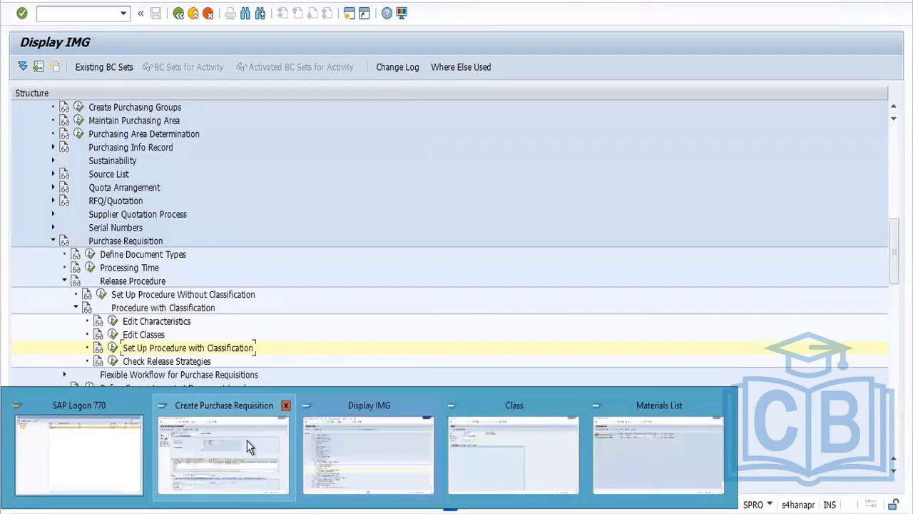
pyautogui.click(246, 440)
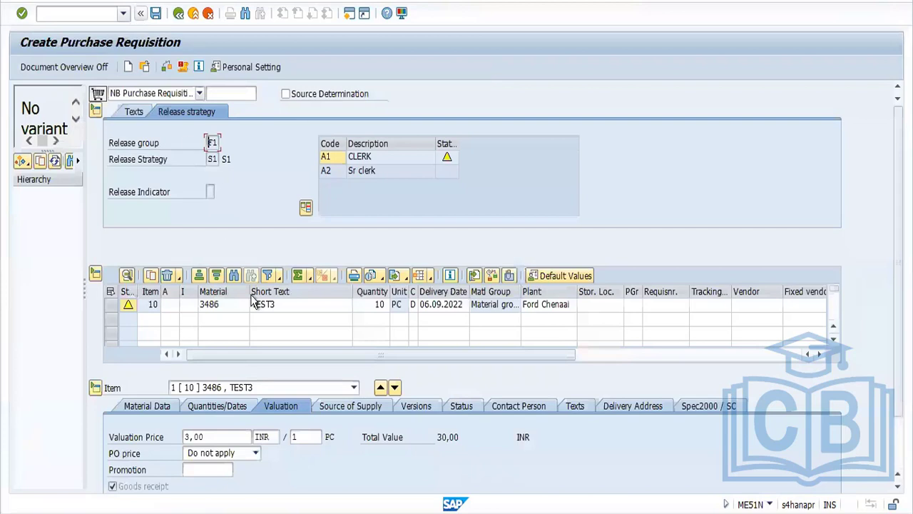
pyautogui.click(381, 305)
pyautogui.write('10')
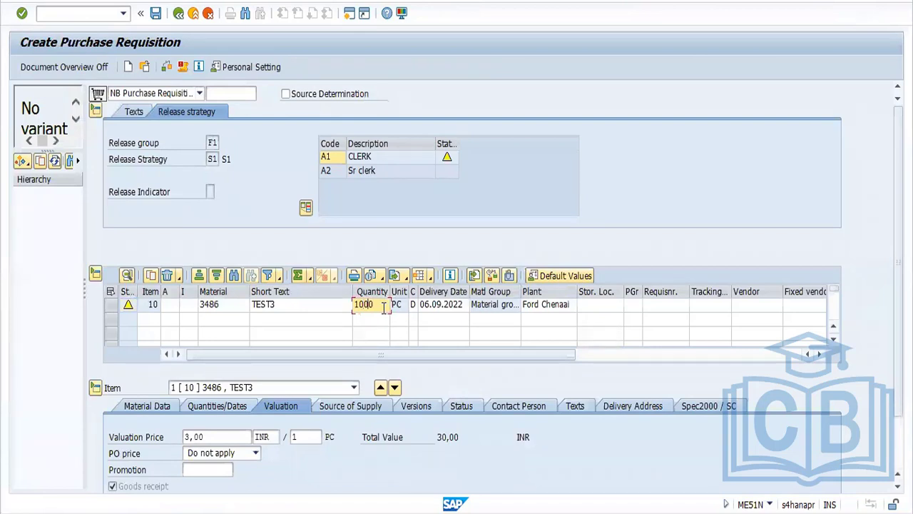
pyautogui.click(166, 67)
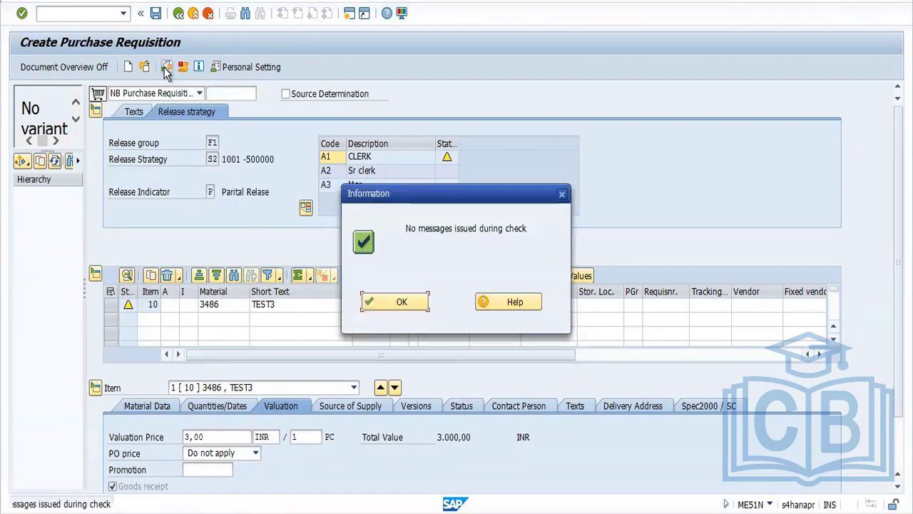
pyautogui.click(406, 303)
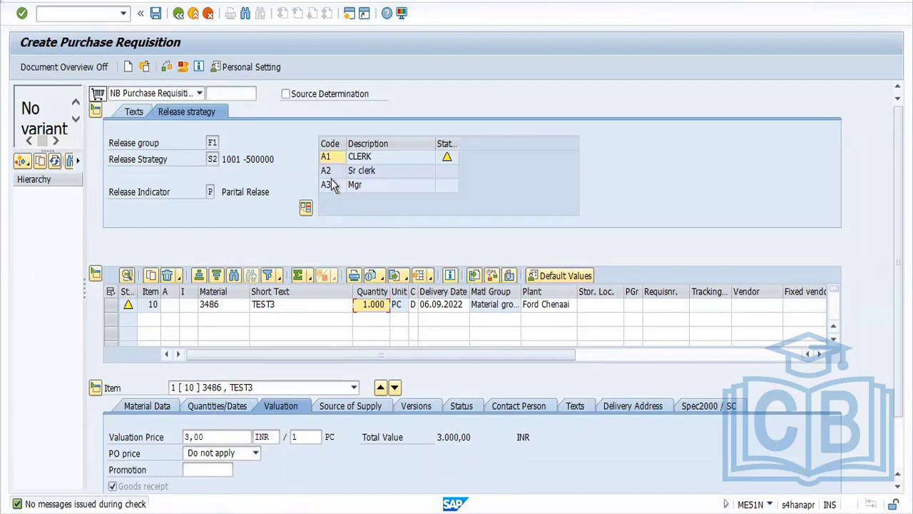
# Save the purchase requisition and open release transaction ME54N.
pyautogui.click(155, 13)
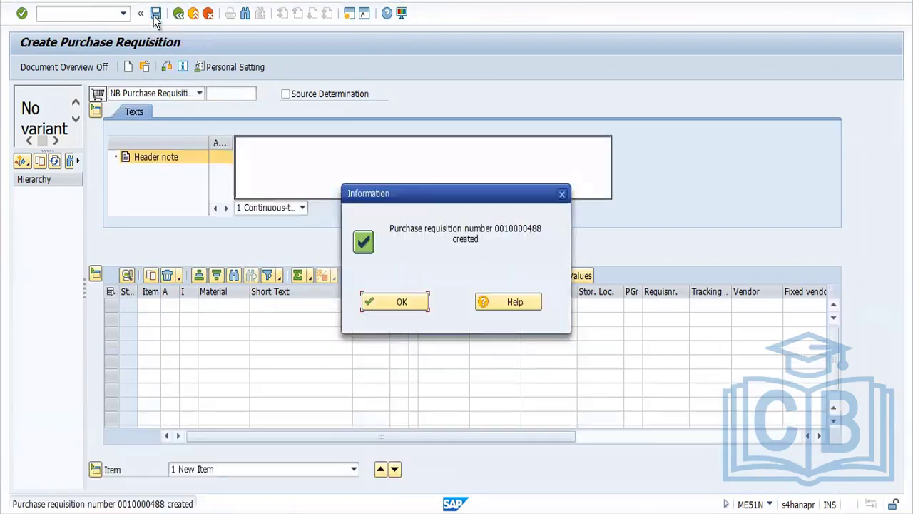
pyautogui.click(399, 303)
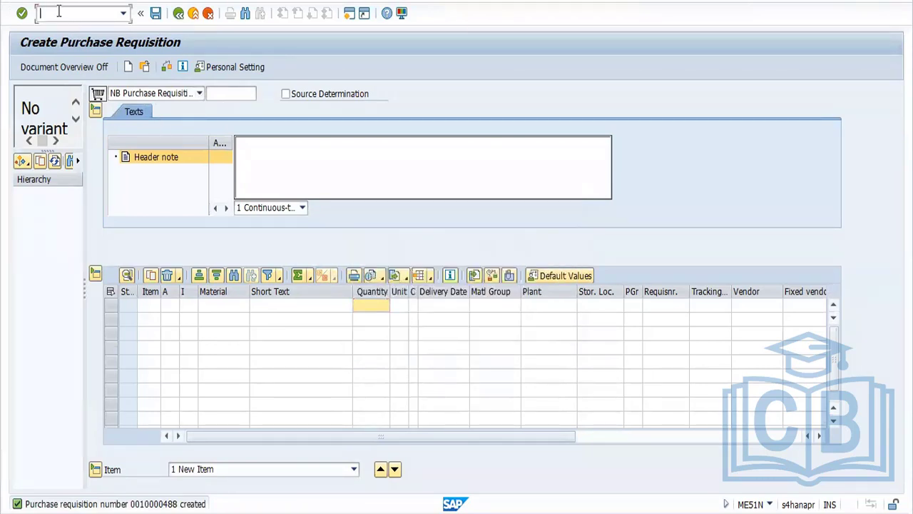
pyautogui.write('/nme54n')
pyautogui.press('Return')
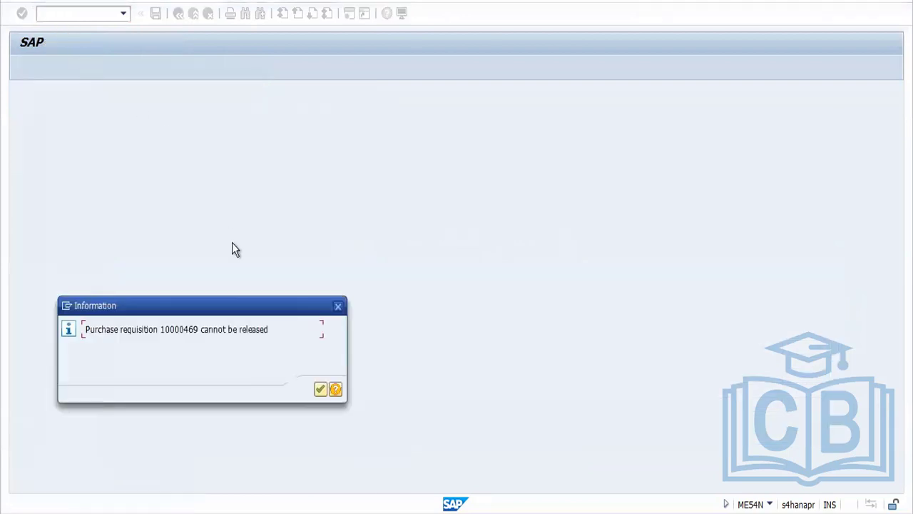
pyautogui.click(321, 389)
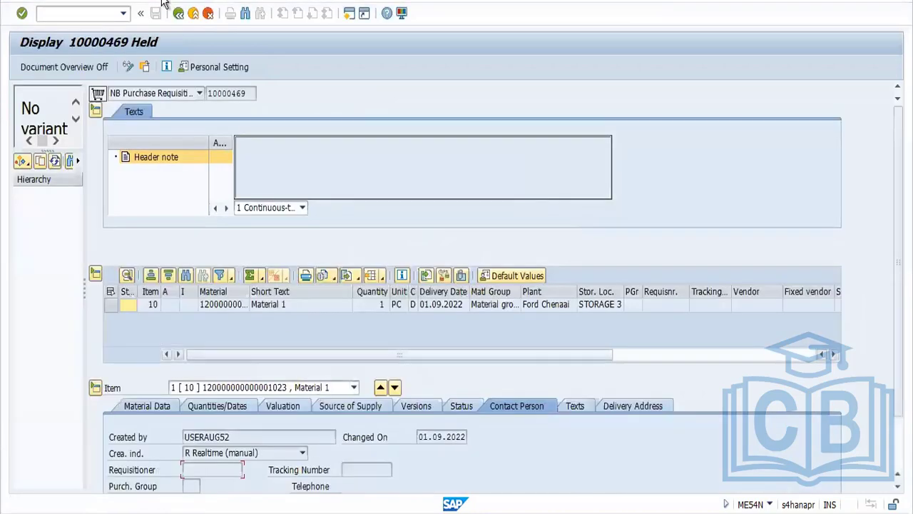
# Load the newly created purchase requisition for material TEST3 as the other document in ME54N.
pyautogui.click(144, 68)
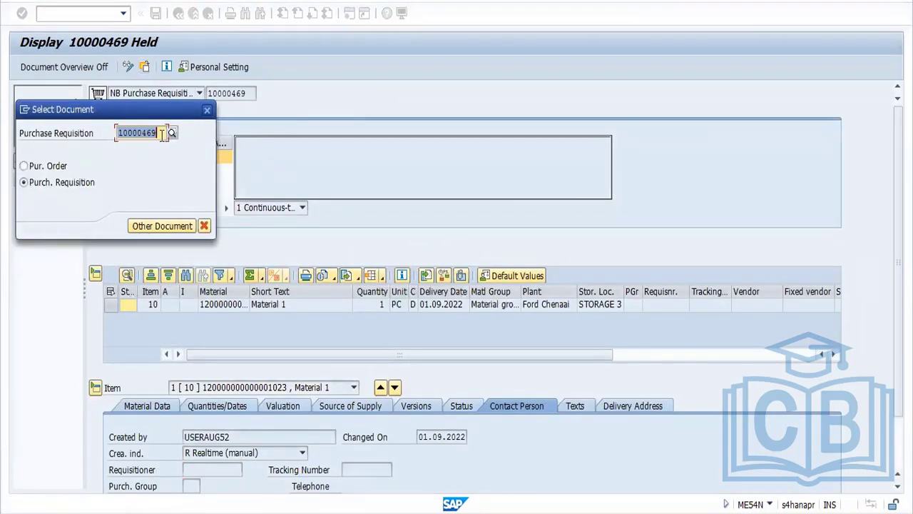
pyautogui.click(162, 134)
pyautogui.press('BackSpace')
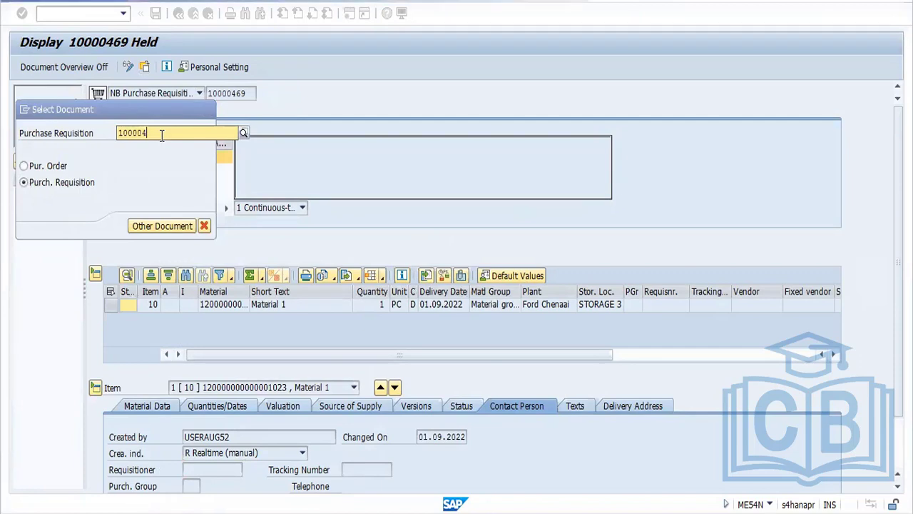
pyautogui.write('69')
pyautogui.press('Return')
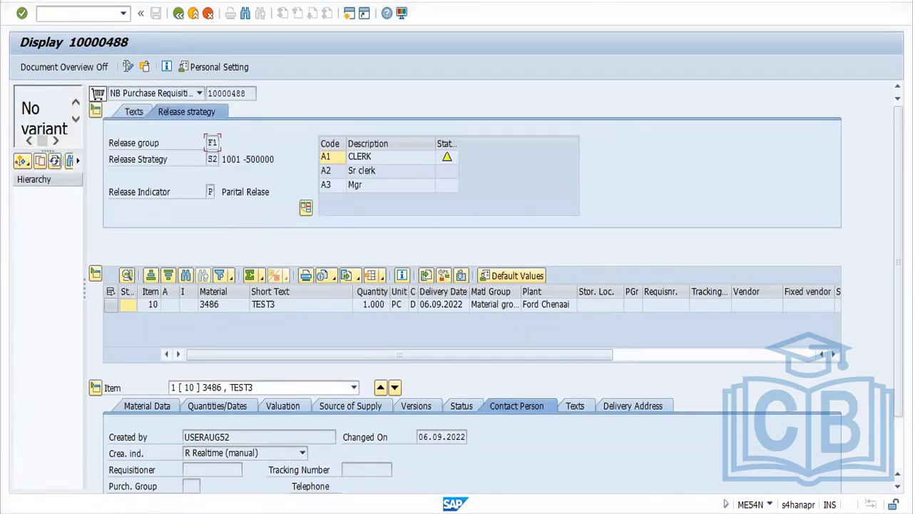
# Release the purchase requisition with release codes A1, A2 and A3, and save it.
pyautogui.click(127, 67)
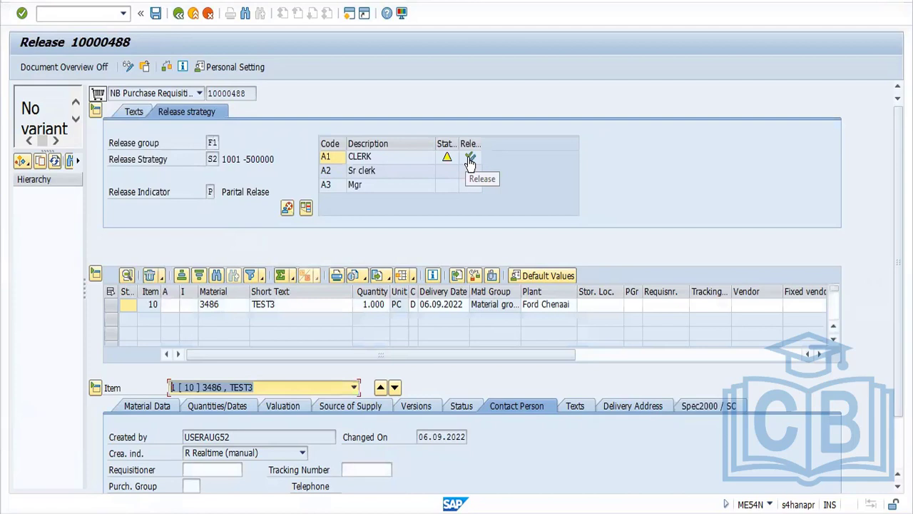
pyautogui.click(469, 158)
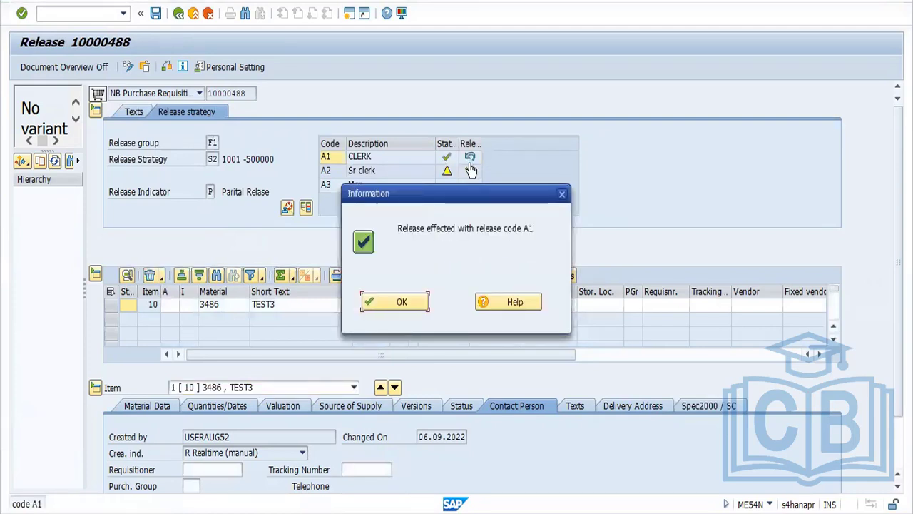
pyautogui.click(402, 302)
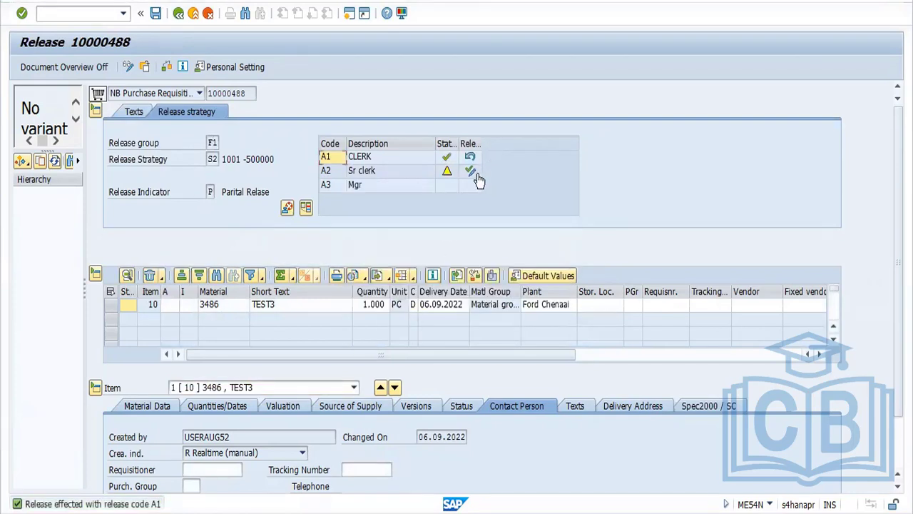
pyautogui.click(470, 172)
pyautogui.click(472, 172)
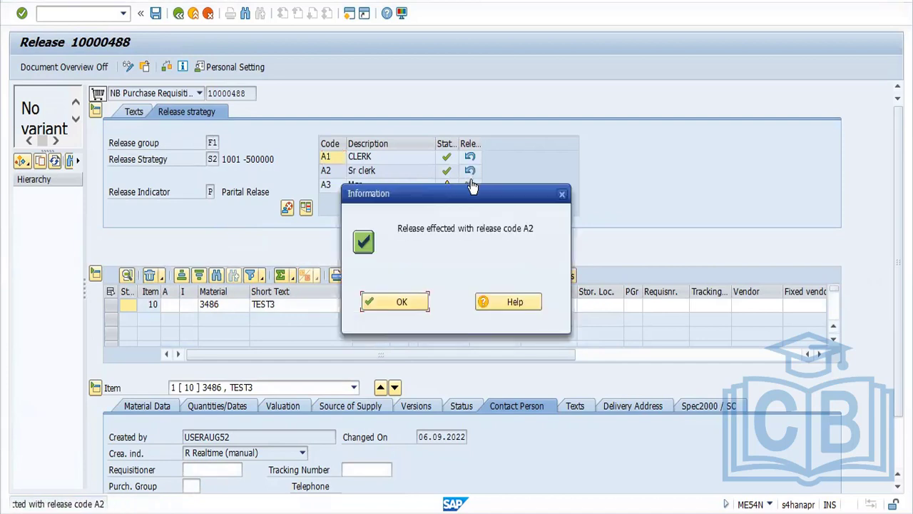
pyautogui.click(402, 302)
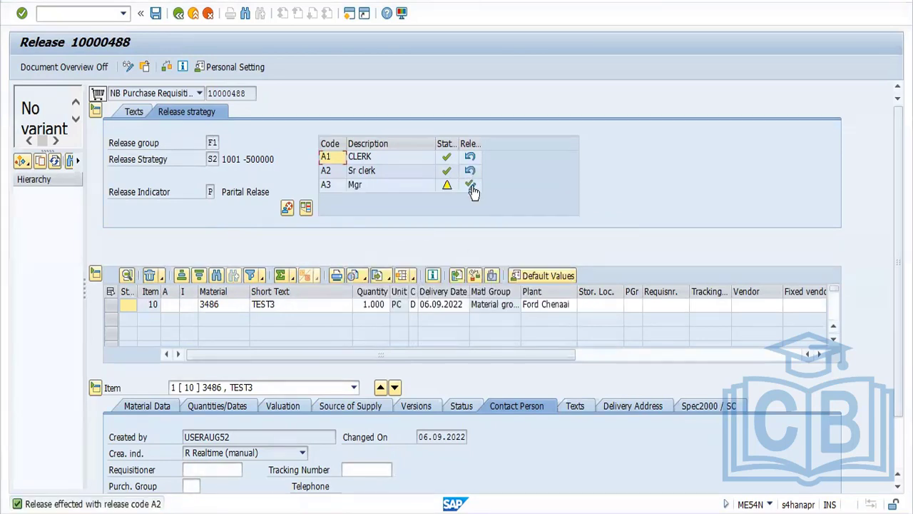
pyautogui.click(471, 185)
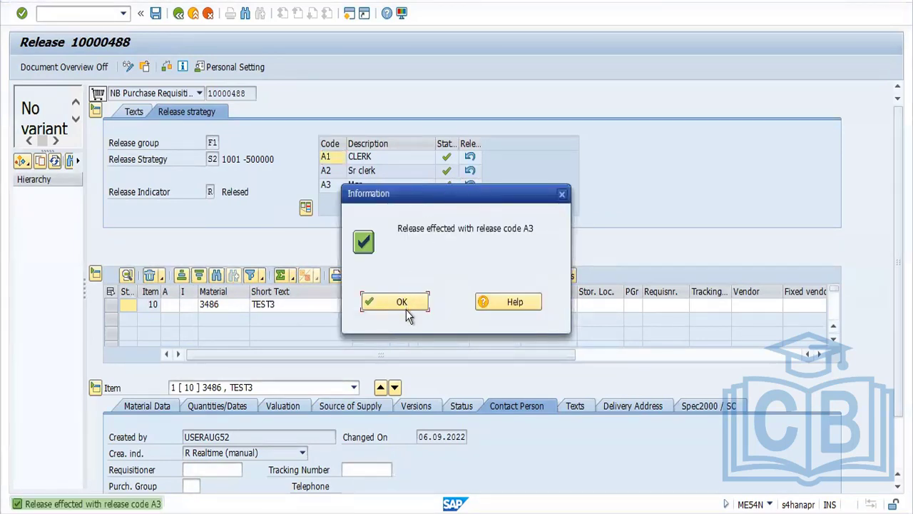
pyautogui.click(402, 303)
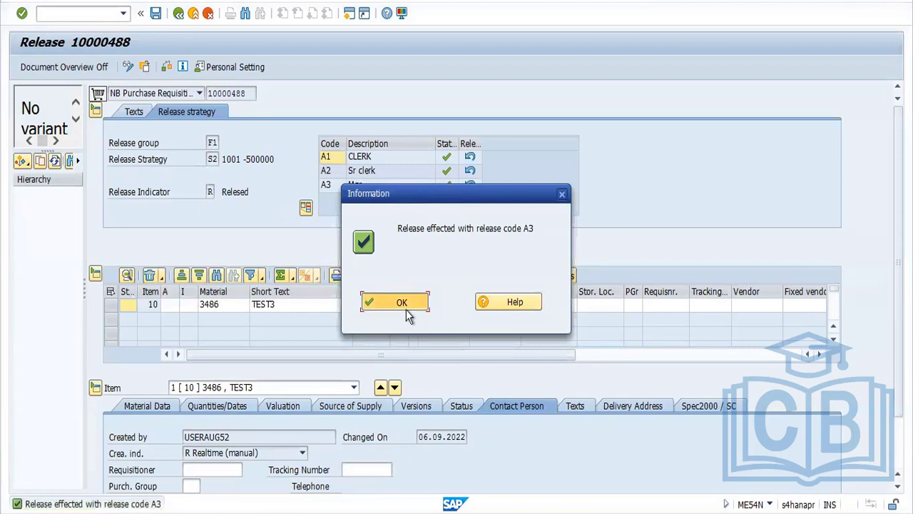
pyautogui.click(156, 13)
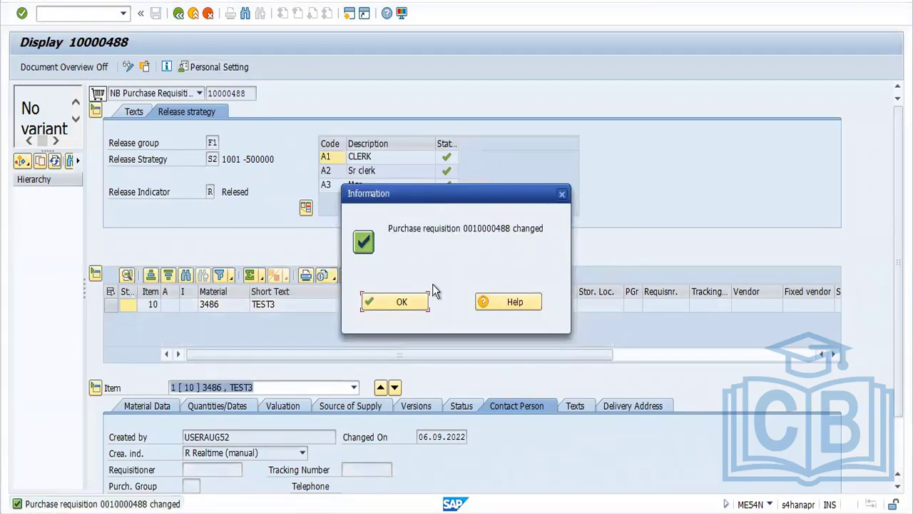
pyautogui.click(418, 302)
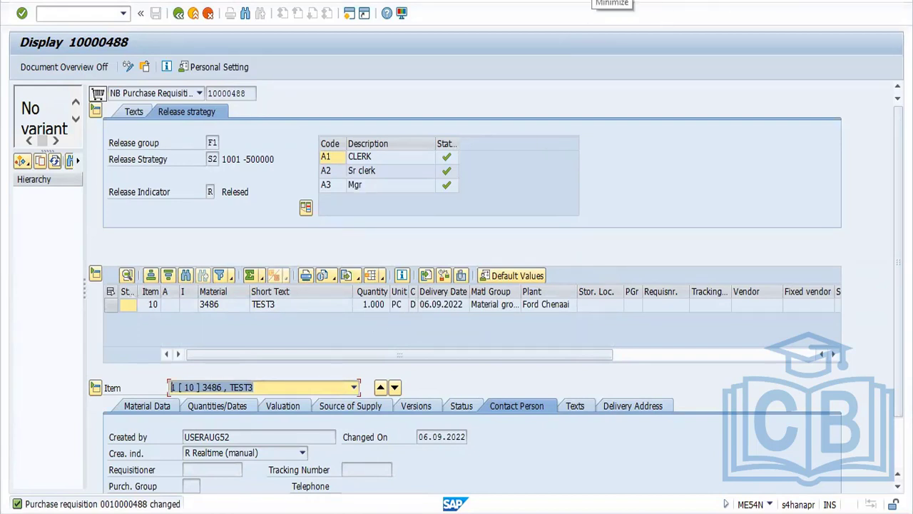
# Switch to the Word notes and add the line "Plant –EBAN" above the numbered list starting with "1.Create Char".
pyautogui.hotkey('alt', 'Tab')
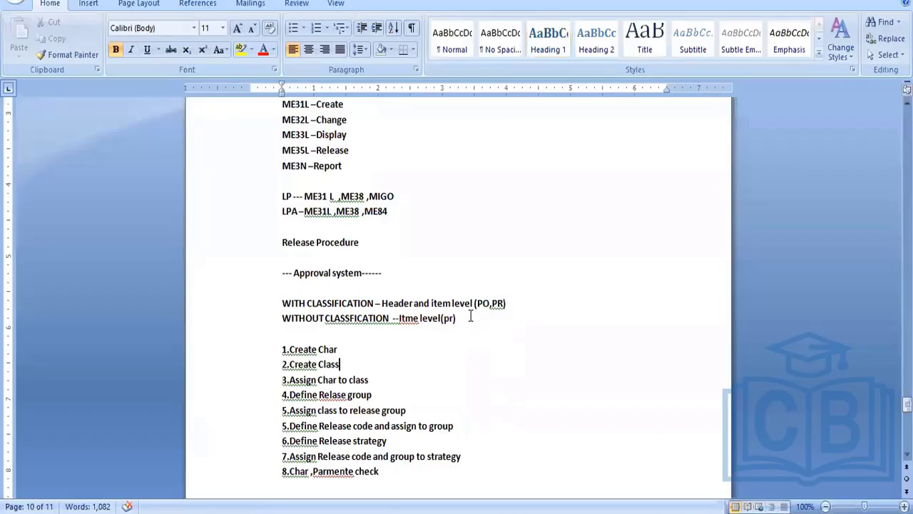
pyautogui.press('Return')
pyautogui.press('Return')
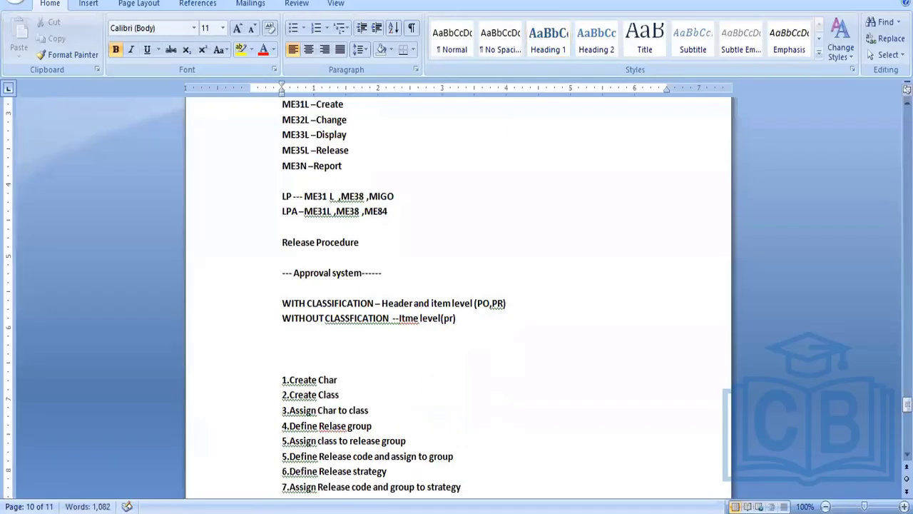
pyautogui.write('Plant --EBAN')
pyautogui.press('Return')
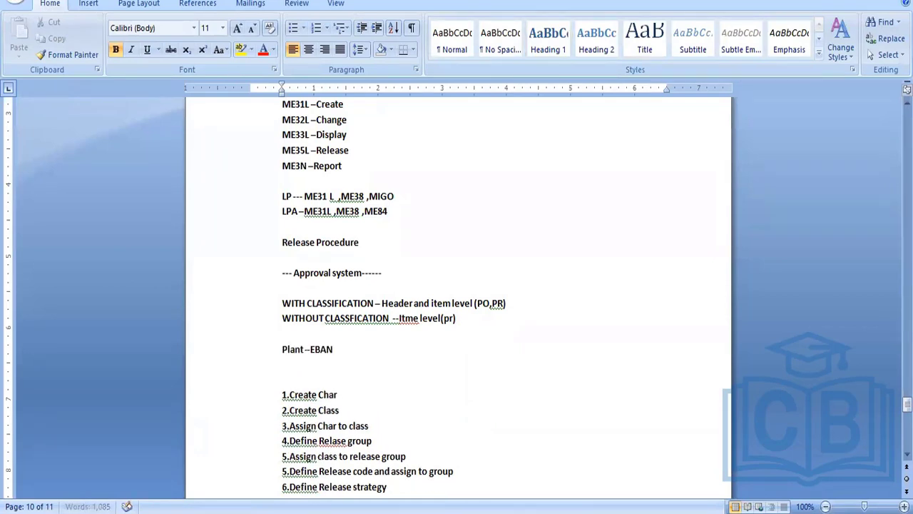
# Replace the word "Plant" with "PR" in the EBAN line.
pyautogui.click(304, 350)
pyautogui.press('BackSpace')
pyautogui.press('BackSpace')
pyautogui.press('BackSpace')
pyautogui.press('BackSpace')
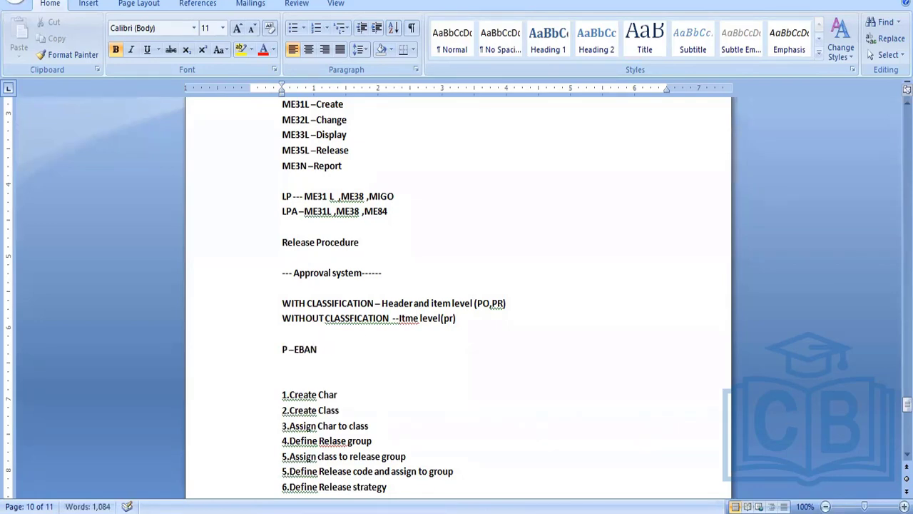
pyautogui.write('r')
pyautogui.press('BackSpace')
pyautogui.write('R')
# Add the line "PR –EKKO" directly below the EBAN line.
pyautogui.click(345, 350)
pyautogui.press('Return')
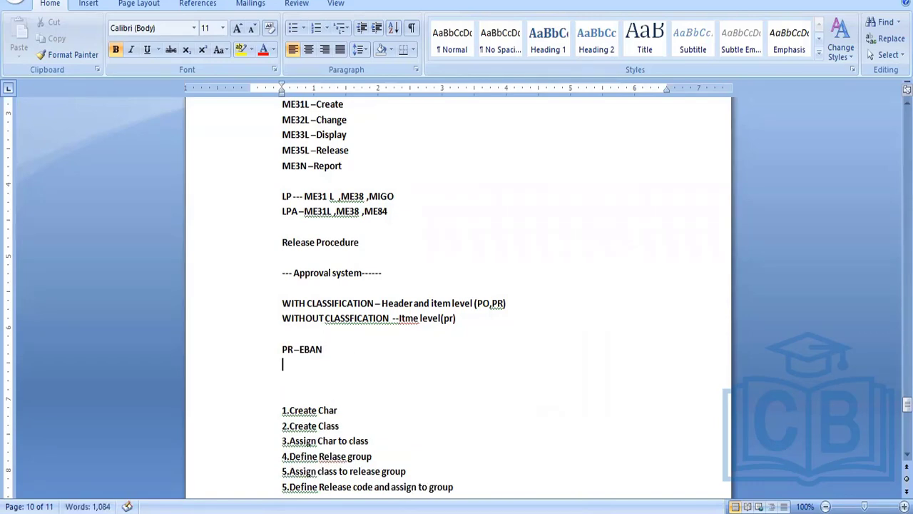
pyautogui.write('PR -EKKO')
pyautogui.press('Return')
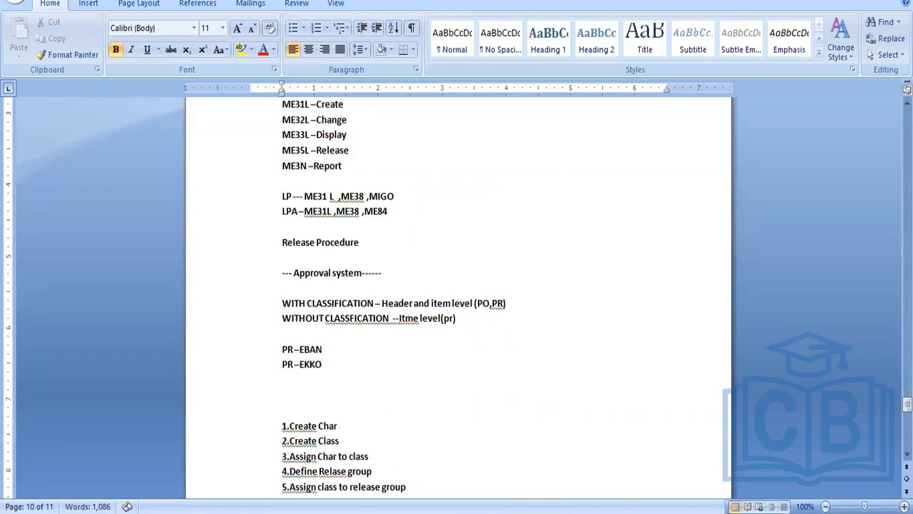
# Leave a blank line below the EKKO line and add the lines "Plant –WERKS" and "Doc type –BSART".
pyautogui.press('Return')
pyautogui.write('Plant')
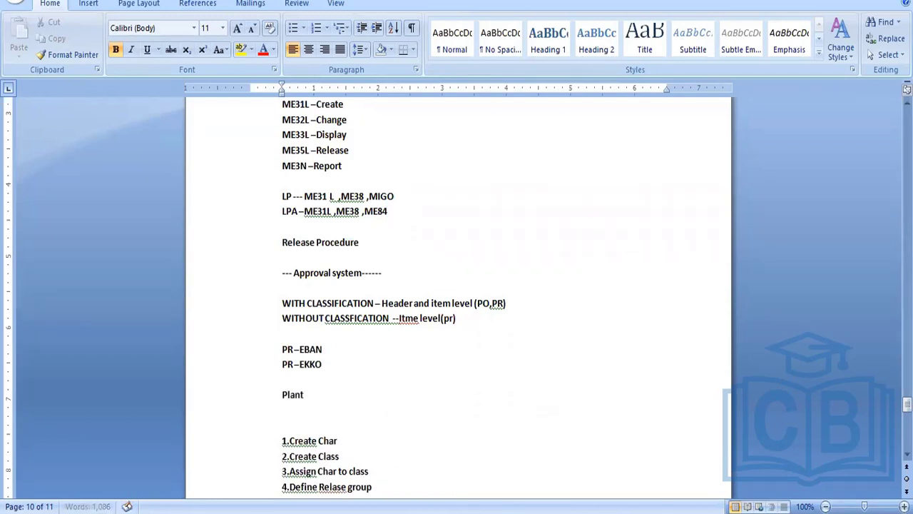
pyautogui.write(' -WERKS')
pyautogui.press('Return')
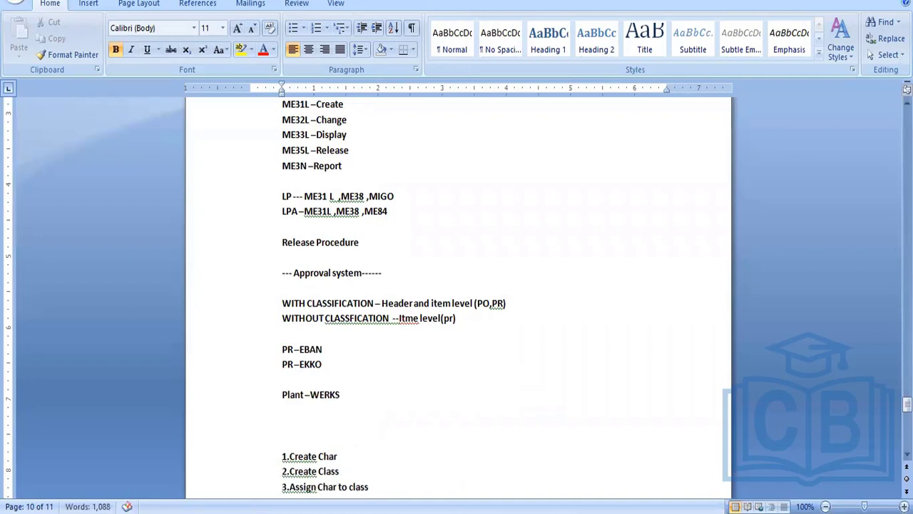
pyautogui.write('Doc type -BSART')
pyautogui.press('Return')
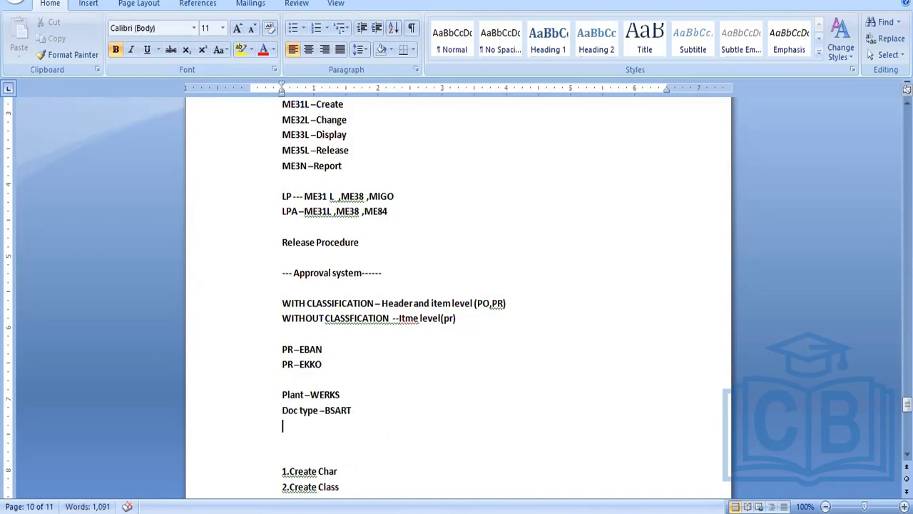
# Add the line "Vlaue PR –GFWRT" below the document type line, with the field name in capitals.
pyautogui.write('Vlaue P')
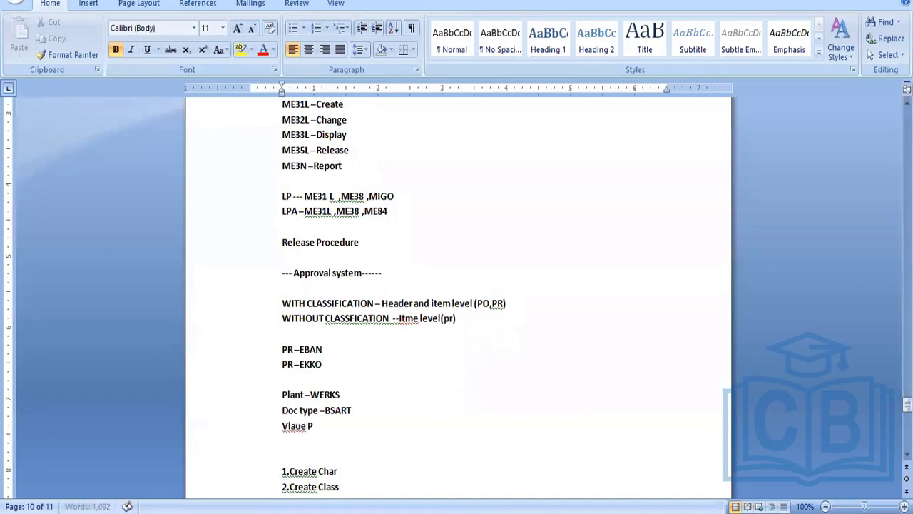
pyautogui.write('R-g')
pyautogui.write('f')
pyautogui.write('wrt')
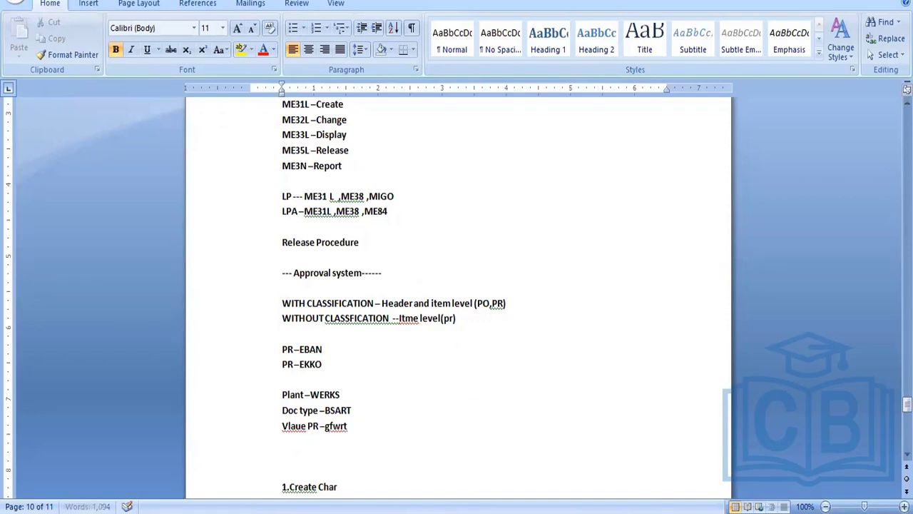
pyautogui.press('BackSpace')
pyautogui.press('BackSpace')
pyautogui.press('BackSpace')
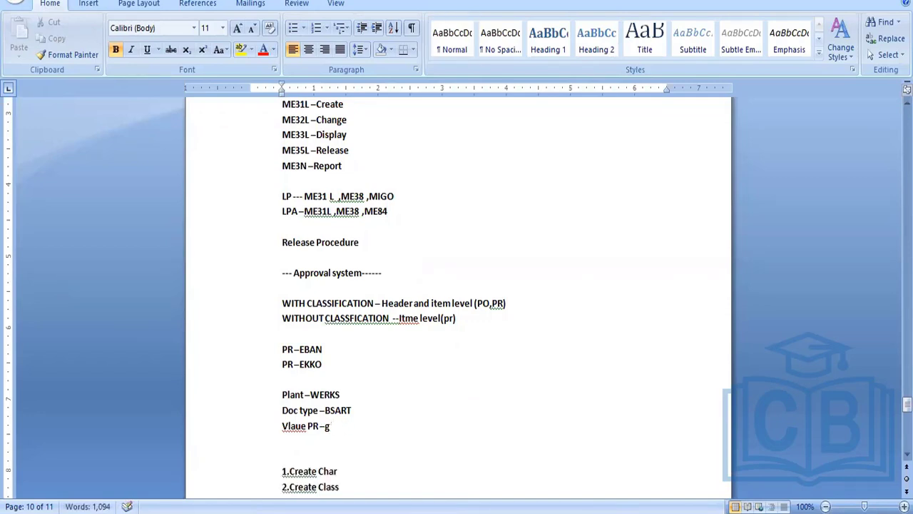
pyautogui.write('GFWRT')
pyautogui.press('Return')
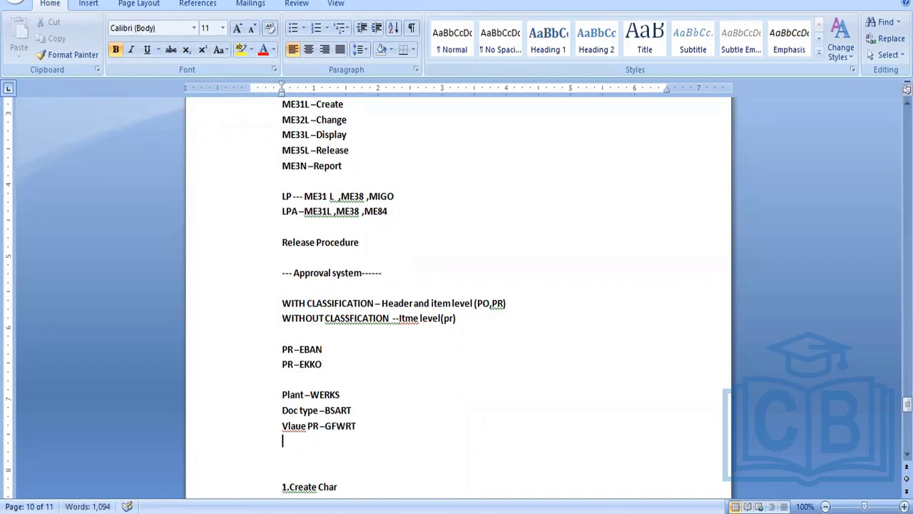
# Add the line "Vlaue PO -GNETW" below the PR value line.
pyautogui.write('Vlaue')
pyautogui.write(' PO -')
pyautogui.write('GN')
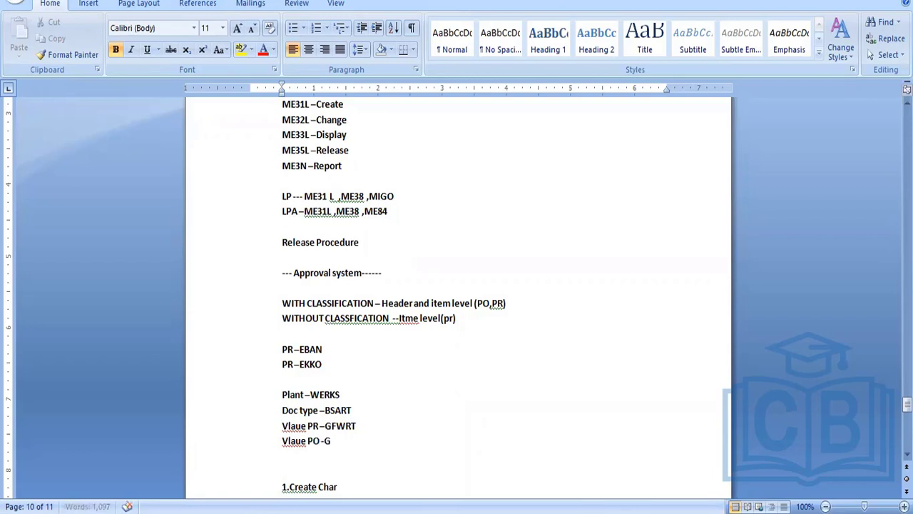
pyautogui.write('ETW')
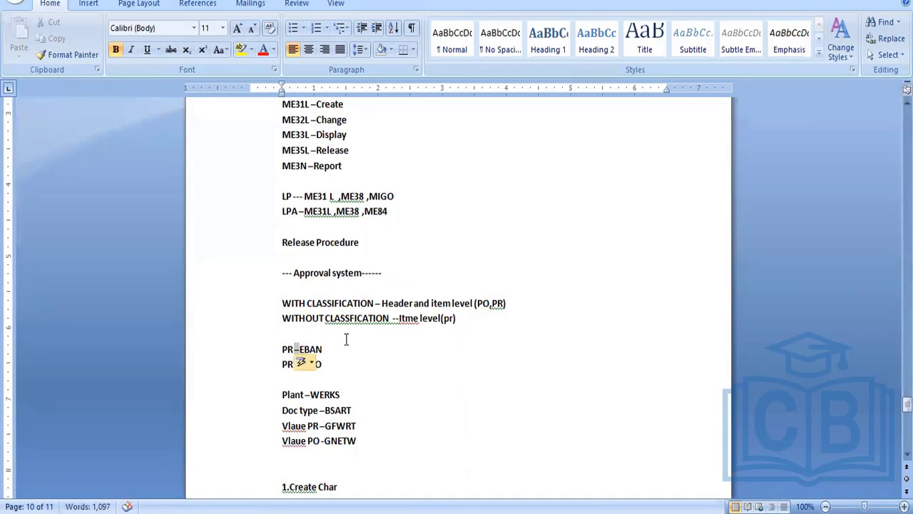
# Append "---- >CEBAN" to the EBAN line and a dashed arrow followed by "CEK" to the EKKO line.
pyautogui.write('----')
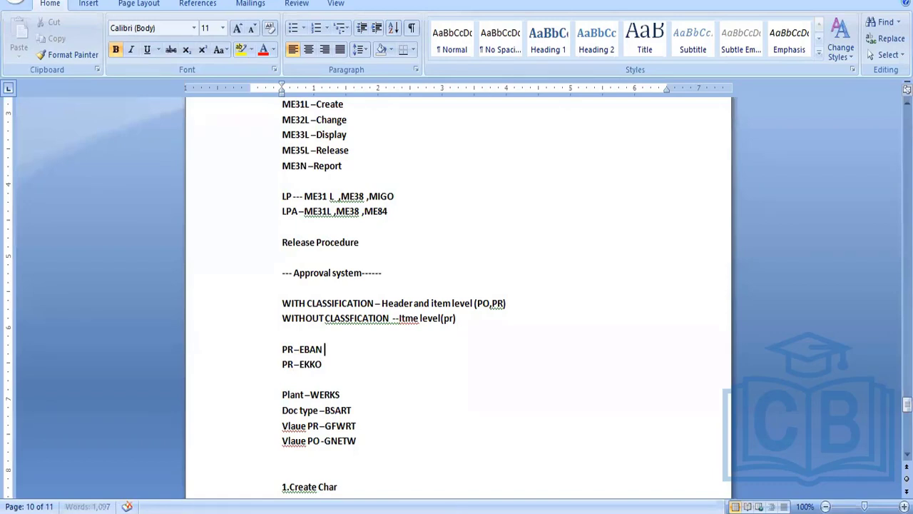
pyautogui.write(' >CE')
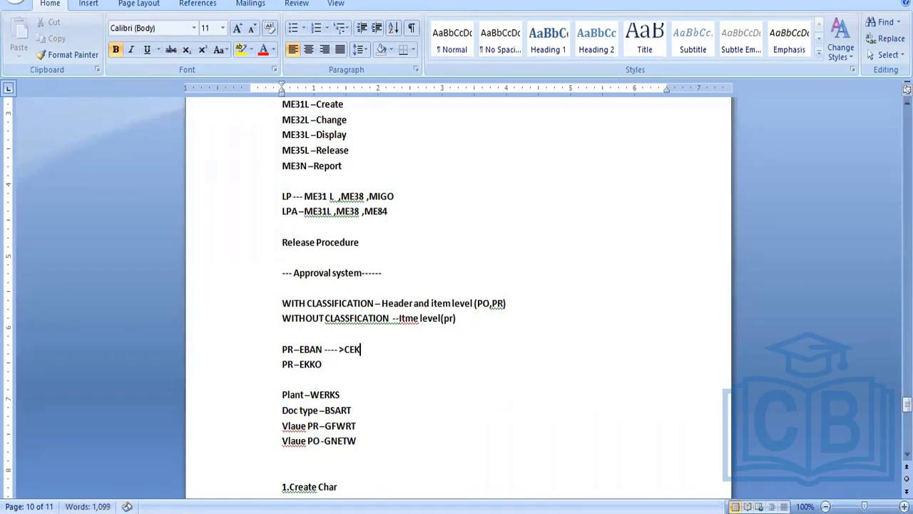
pyautogui.write('BAN')
pyautogui.click(329, 367)
pyautogui.write('-----')
pyautogui.write('>')
pyautogui.write('CEK')
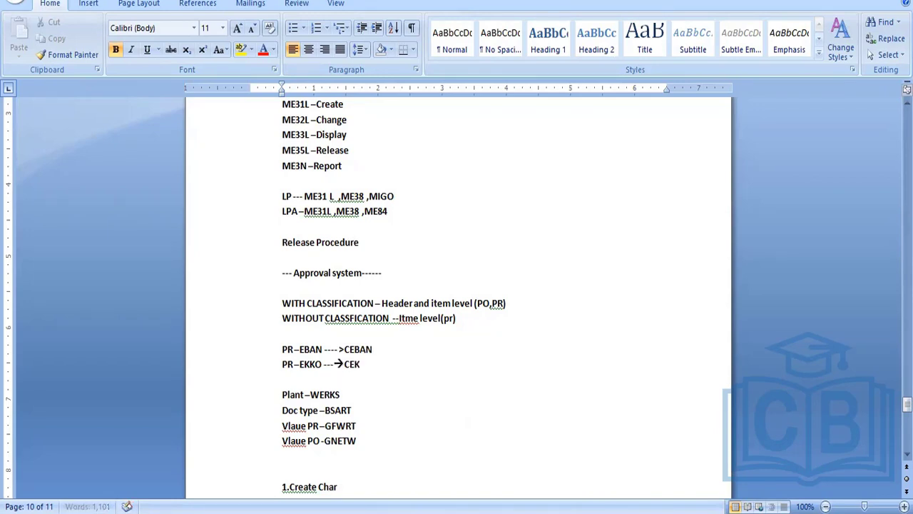